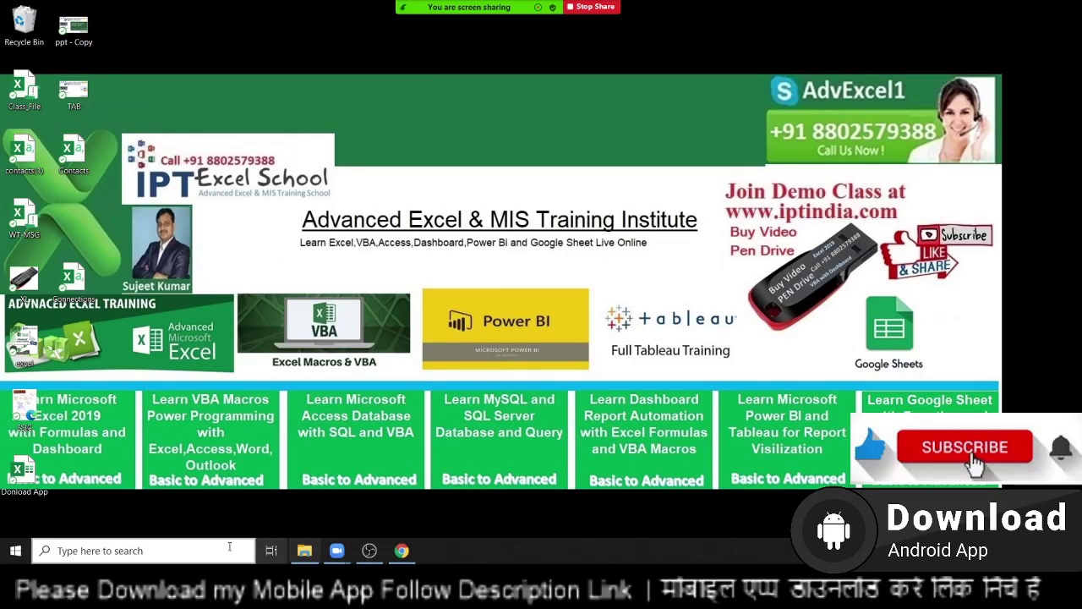
Launch Excel by searching 'excel' from the Windows taskbar
{"action": "left_click", "coordinate": [167, 551]}
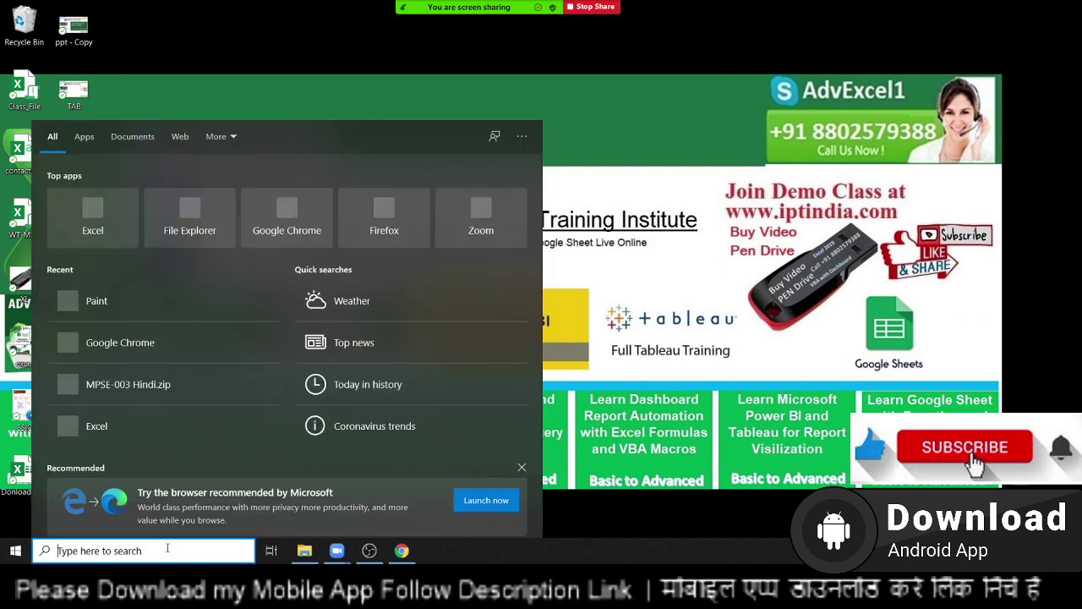
{"action": "type", "text": "exc"}
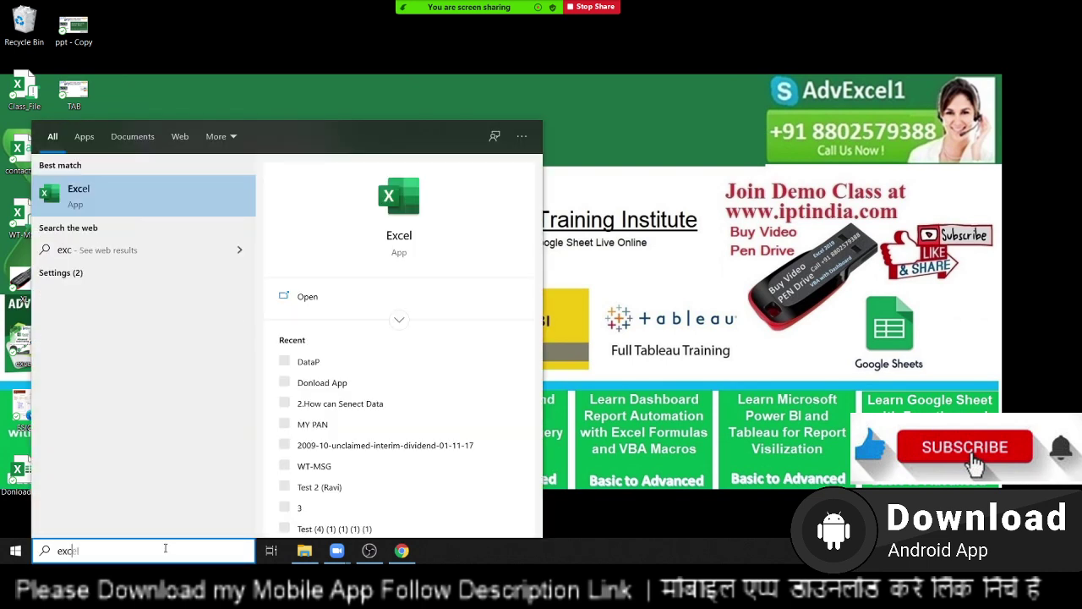
{"action": "type", "text": "e"}
{"action": "left_click", "coordinate": [429, 194]}
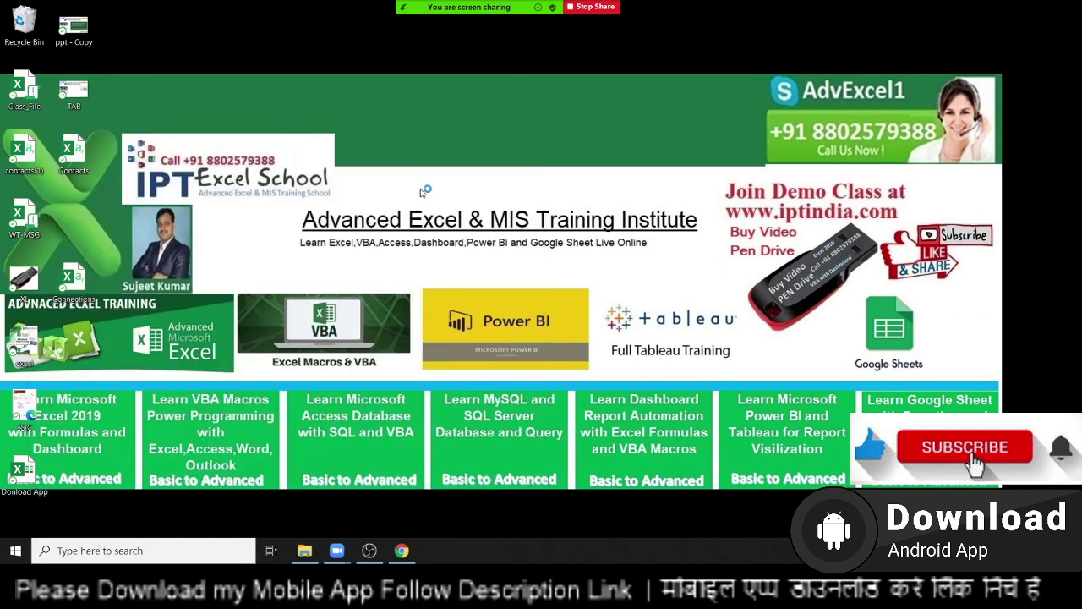
Show the meeting's participants list and mute a participant
{"action": "left_click", "coordinate": [455, 8]}
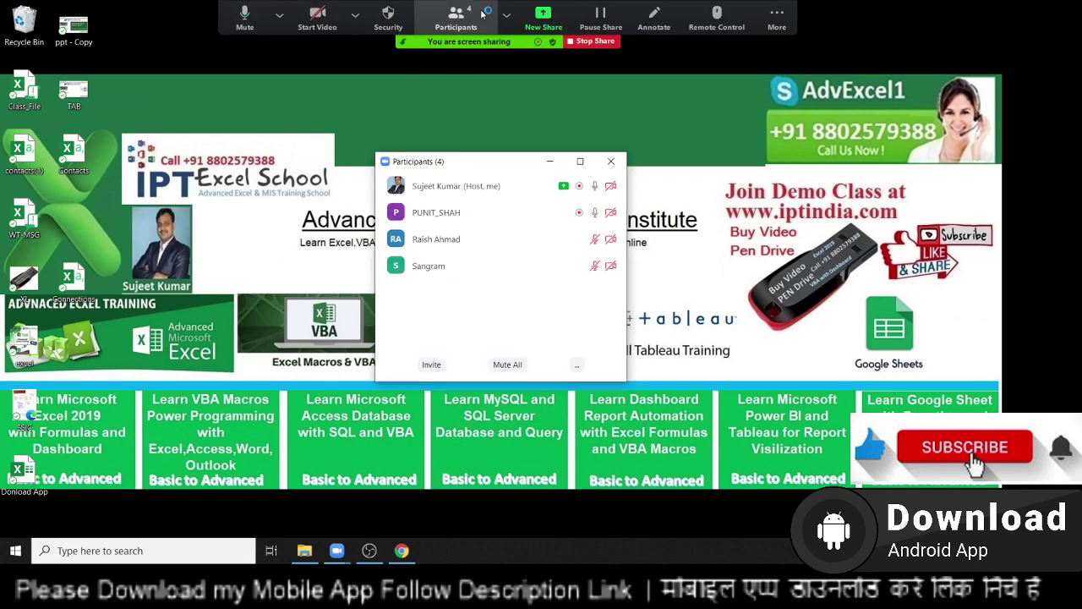
{"action": "mouse_move", "coordinate": [530, 244]}
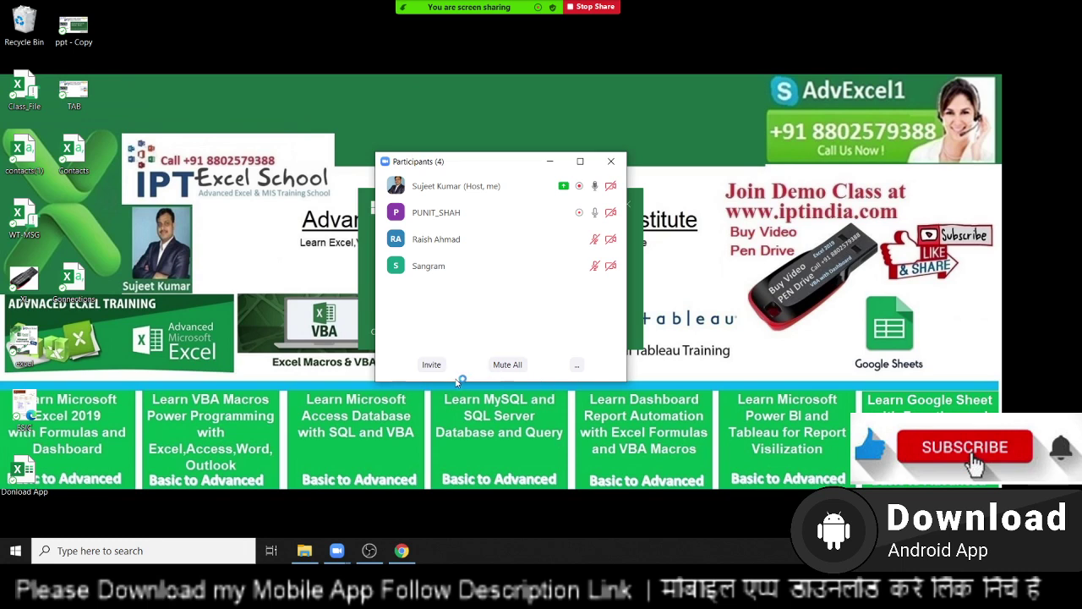
{"action": "left_click", "coordinate": [548, 213]}
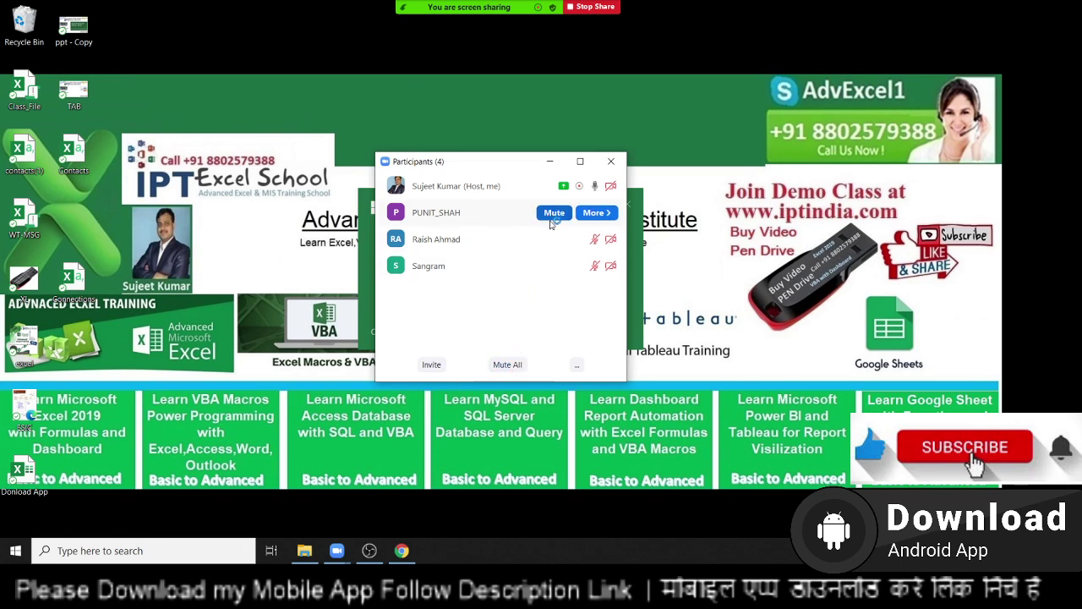
Close the participants list and open a new, maximized blank workbook
{"action": "left_click", "coordinate": [610, 160]}
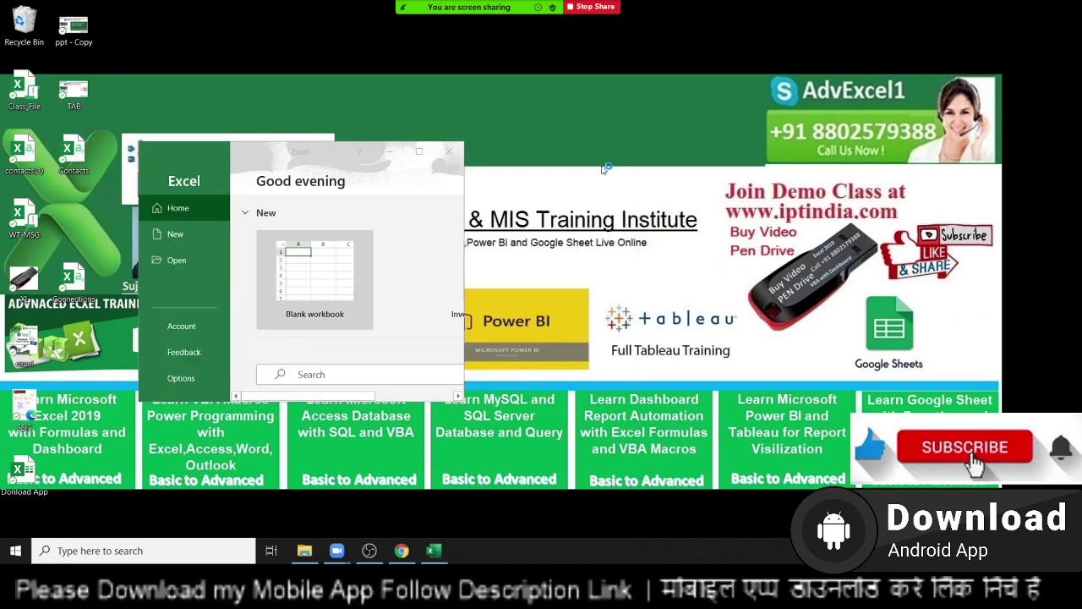
{"action": "left_click", "coordinate": [309, 273]}
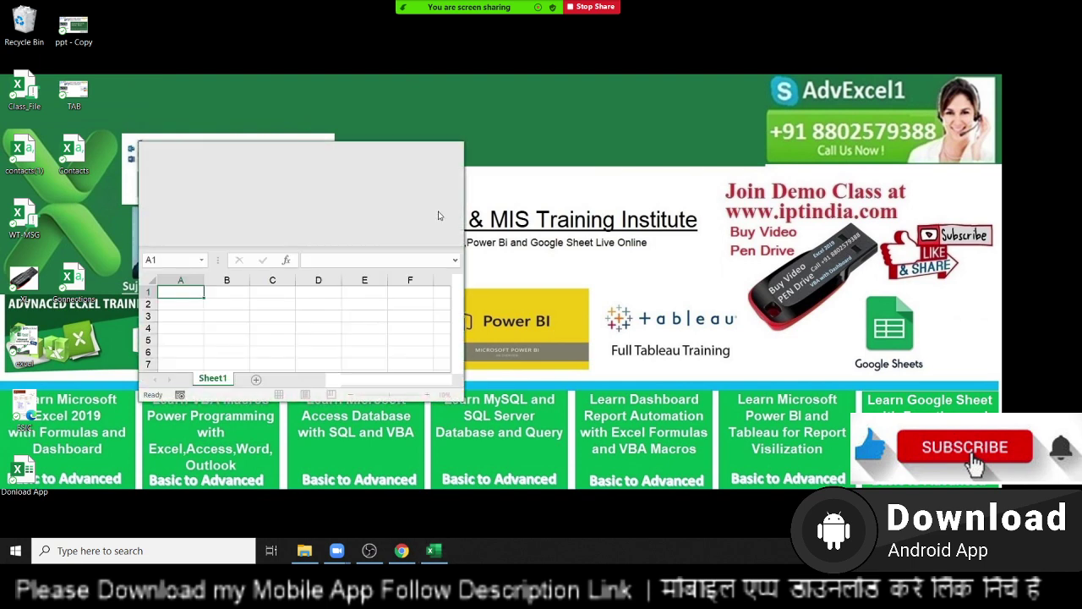
{"action": "left_click", "coordinate": [421, 156]}
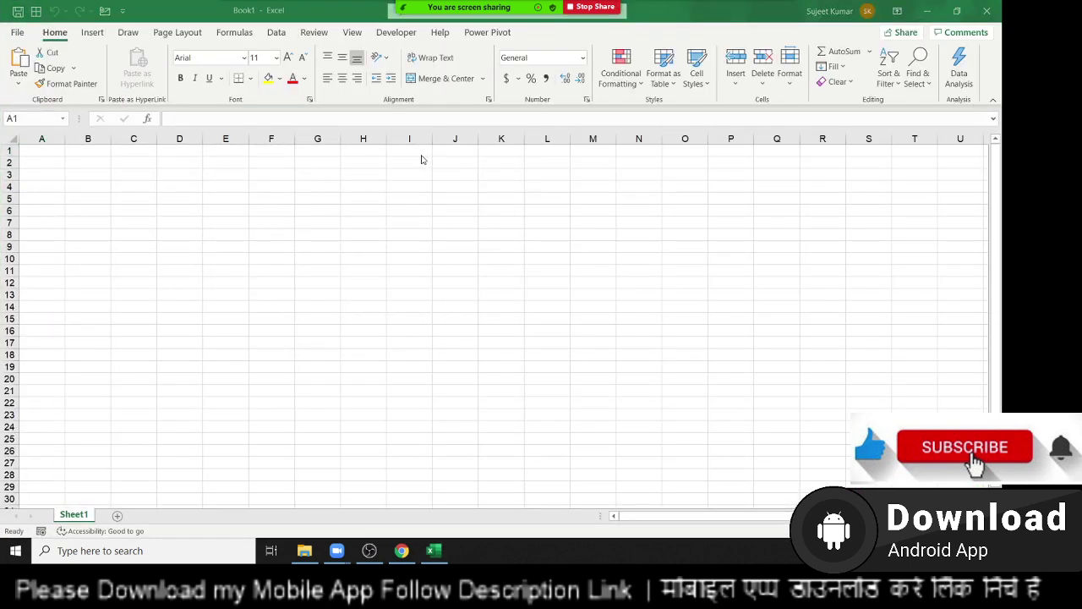
Enter the time 10:20:30 in cell B4
{"action": "left_click", "coordinate": [107, 186]}
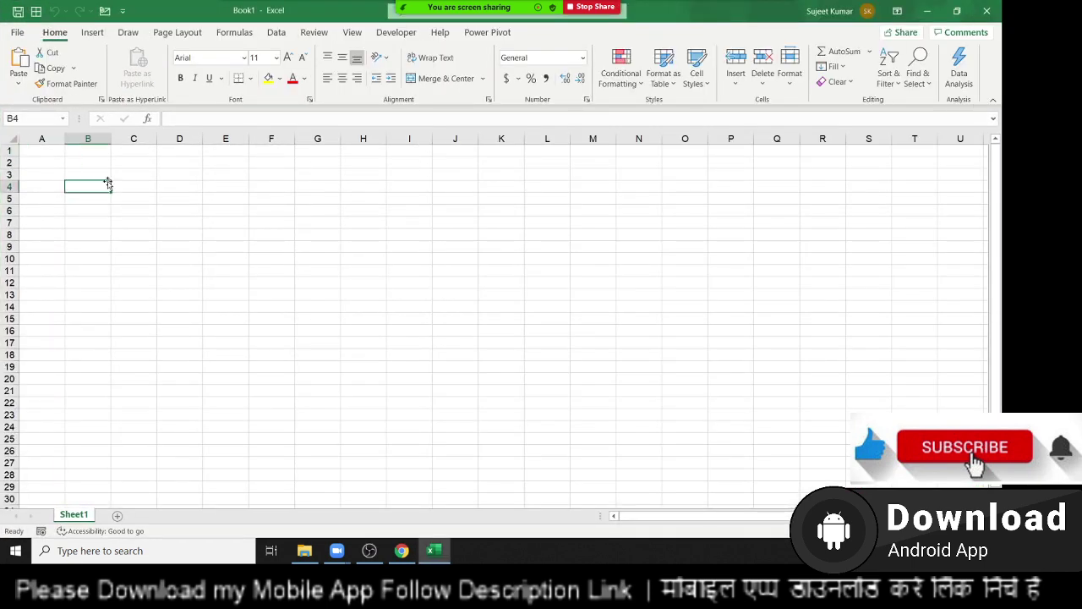
{"action": "type", "text": "10:"}
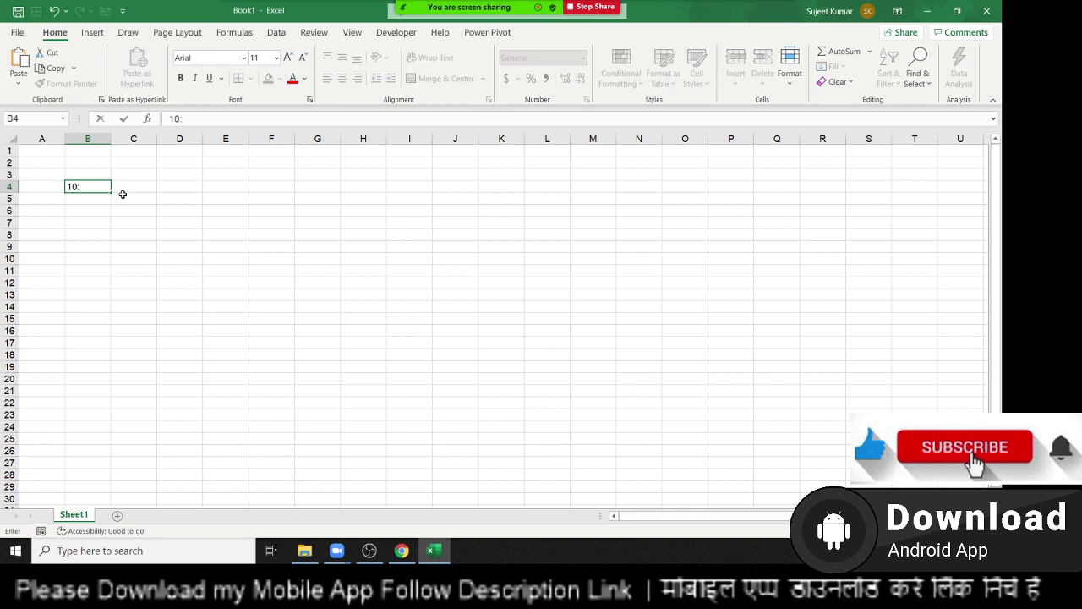
{"action": "key", "text": "Escape"}
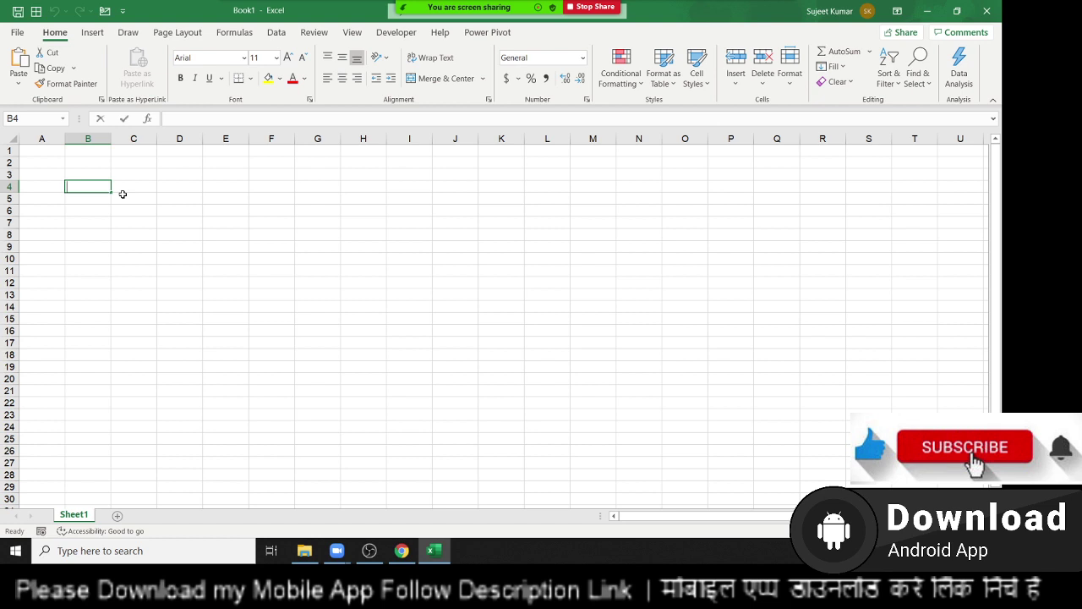
{"action": "type", "text": "10:"}
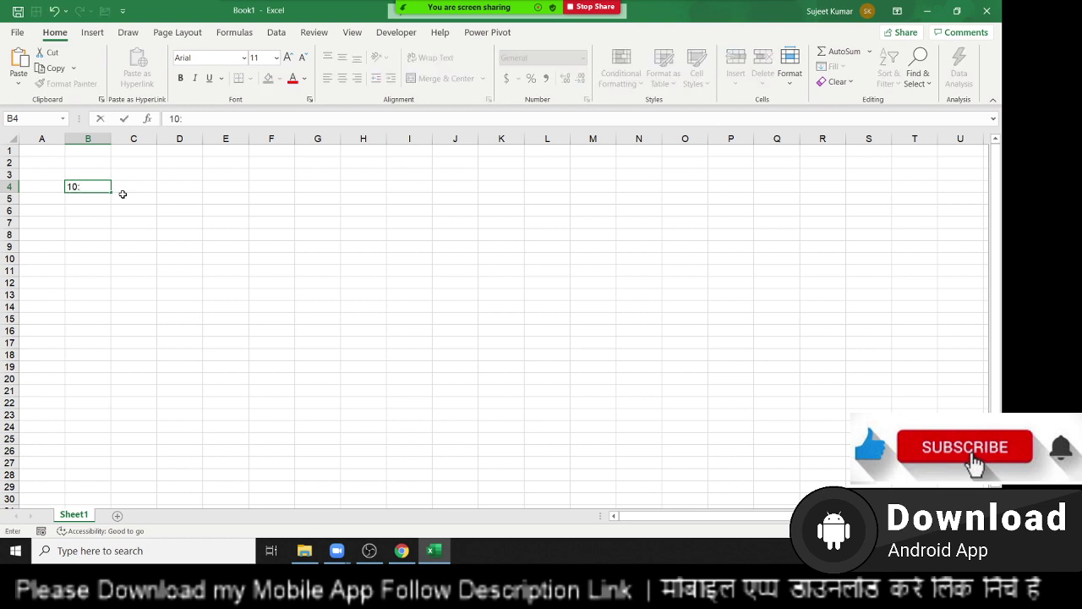
{"action": "type", "text": "20:"}
{"action": "type", "text": "20"}
{"action": "key", "text": "BackSpace"}
{"action": "key", "text": "BackSpace"}
{"action": "type", "text": "30"}
{"action": "key", "text": "Return"}
Change B4's time from AM to PM so it reads 22:20:30
{"action": "scroll", "coordinate": [59, 218], "scroll_direction": "up", "scroll_amount": 5}
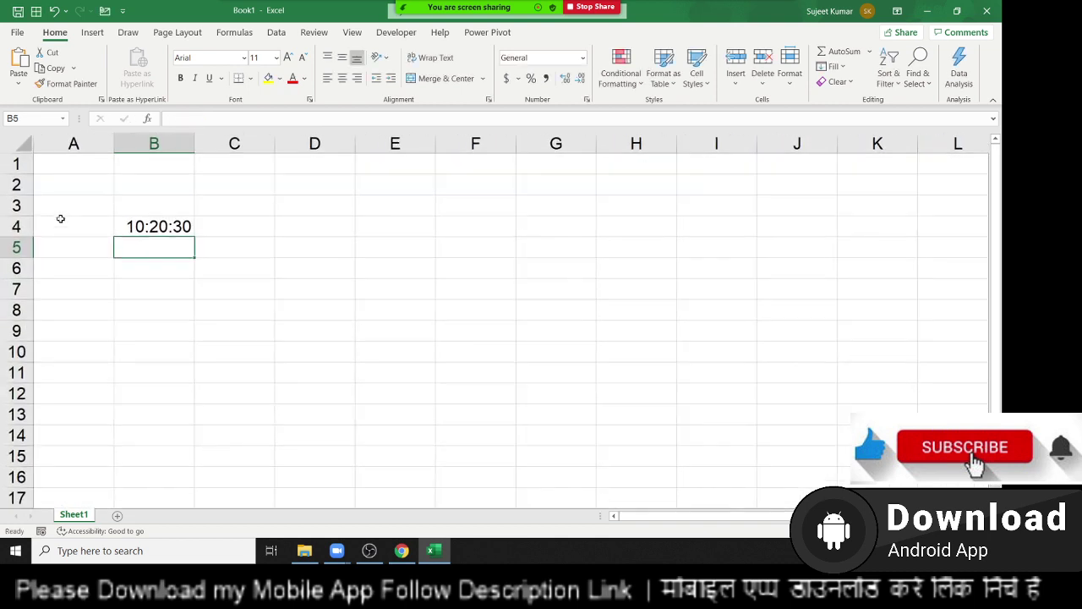
{"action": "left_click", "coordinate": [181, 227]}
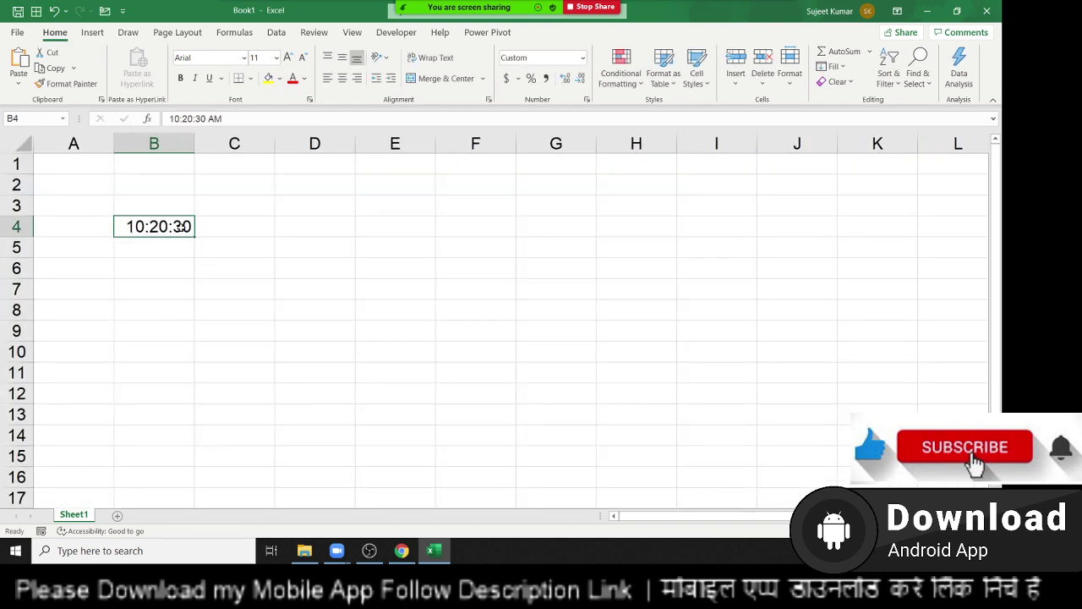
{"action": "double_click", "coordinate": [181, 226]}
{"action": "double_click", "coordinate": [179, 227]}
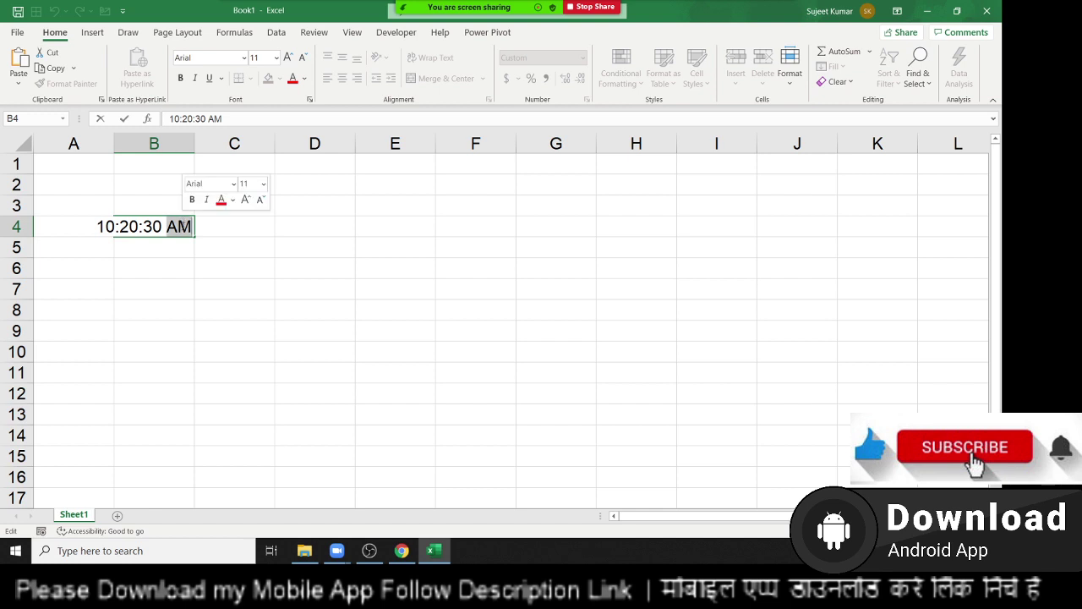
{"action": "type", "text": "P"}
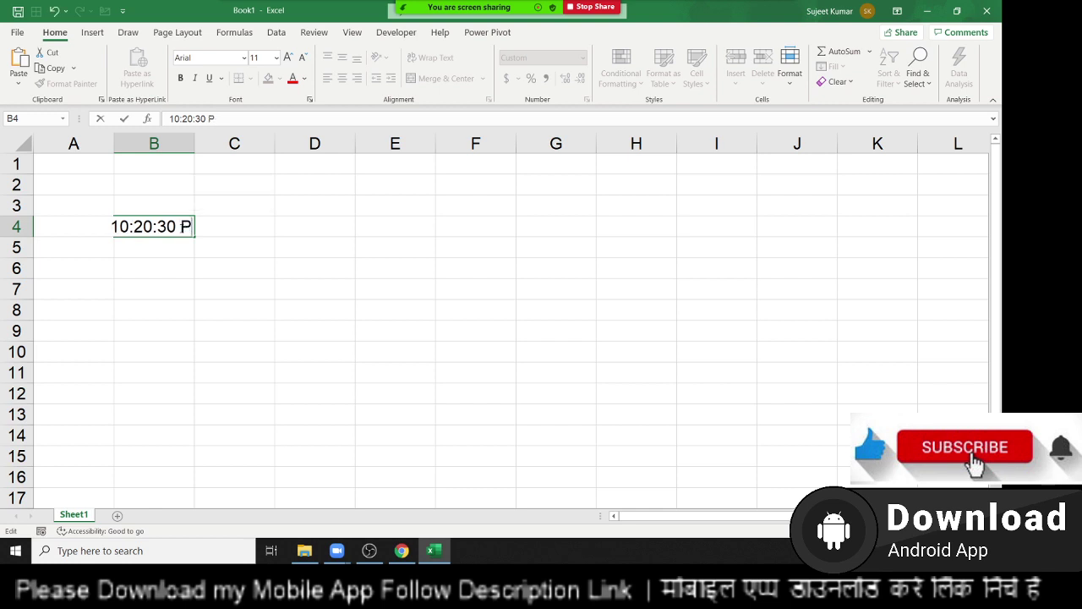
{"action": "type", "text": "M"}
{"action": "key", "text": "Return"}
{"action": "left_click", "coordinate": [181, 227]}
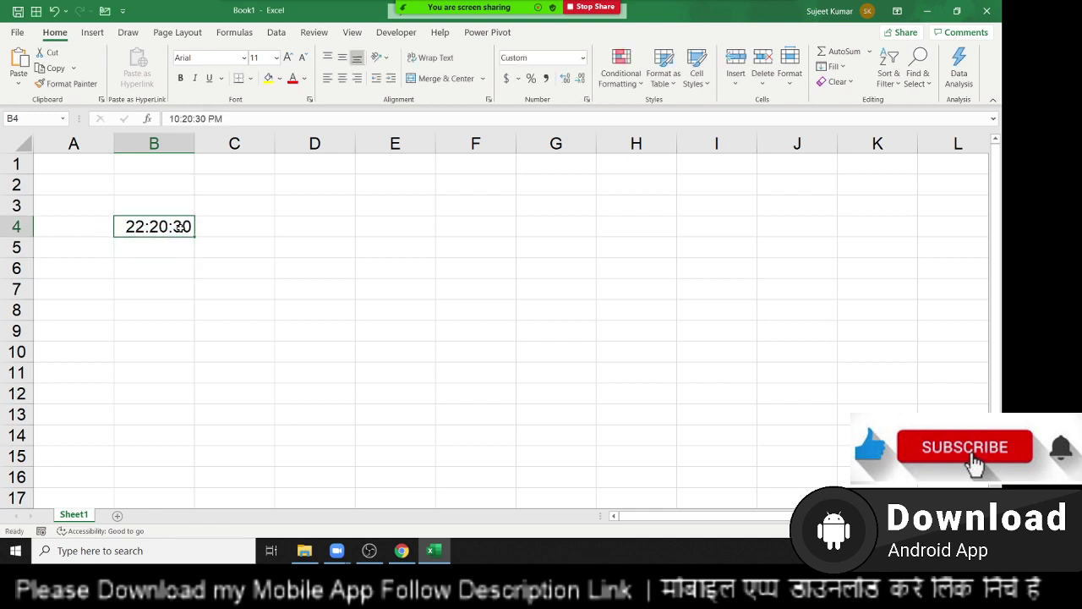
Enter the time 22:15 in cell B6 and check its stored value
{"action": "key", "text": "Down"}
{"action": "key", "text": "Down"}
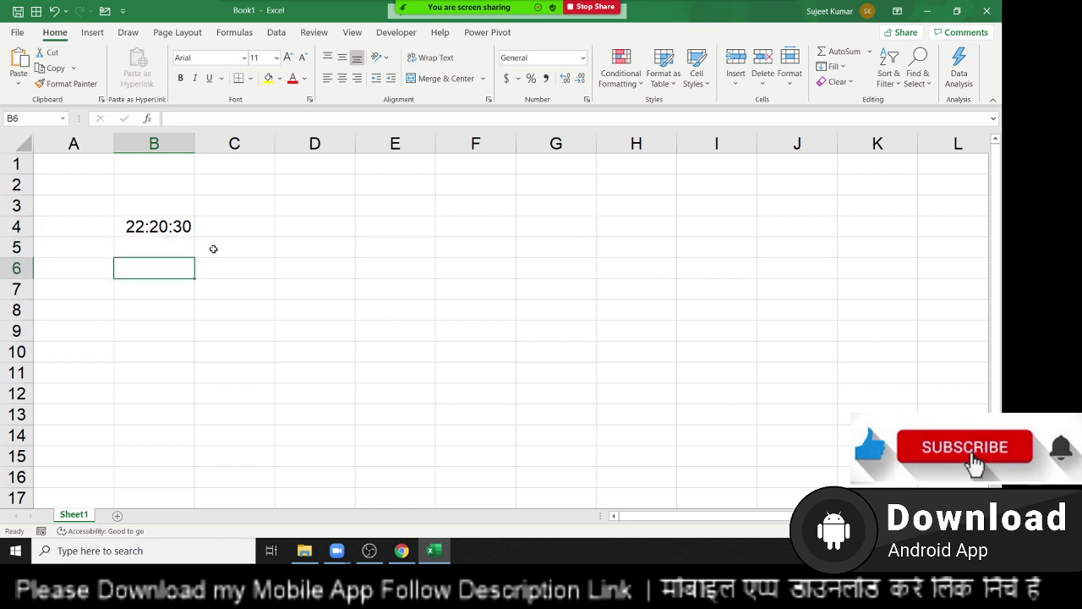
{"action": "type", "text": "22:"}
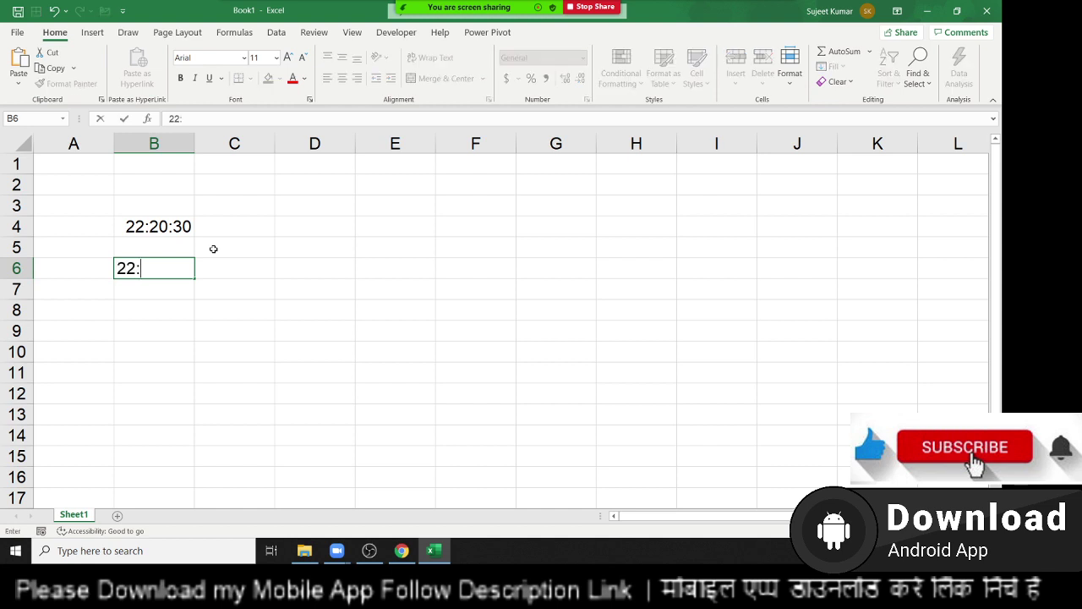
{"action": "type", "text": "15"}
{"action": "key", "text": "Return"}
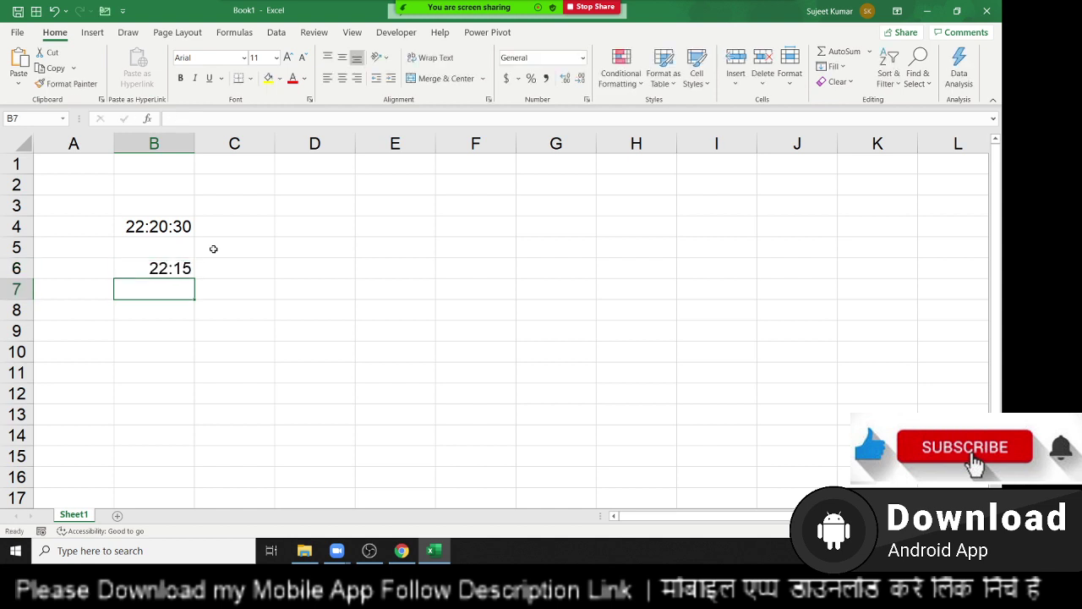
{"action": "key", "text": "Up"}
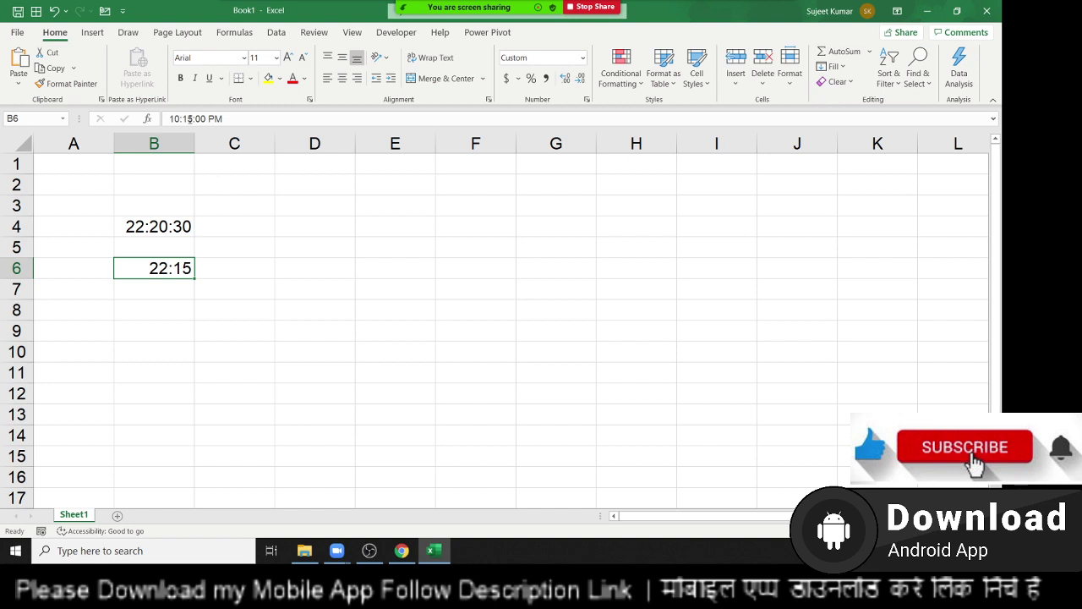
{"action": "double_click", "coordinate": [193, 117]}
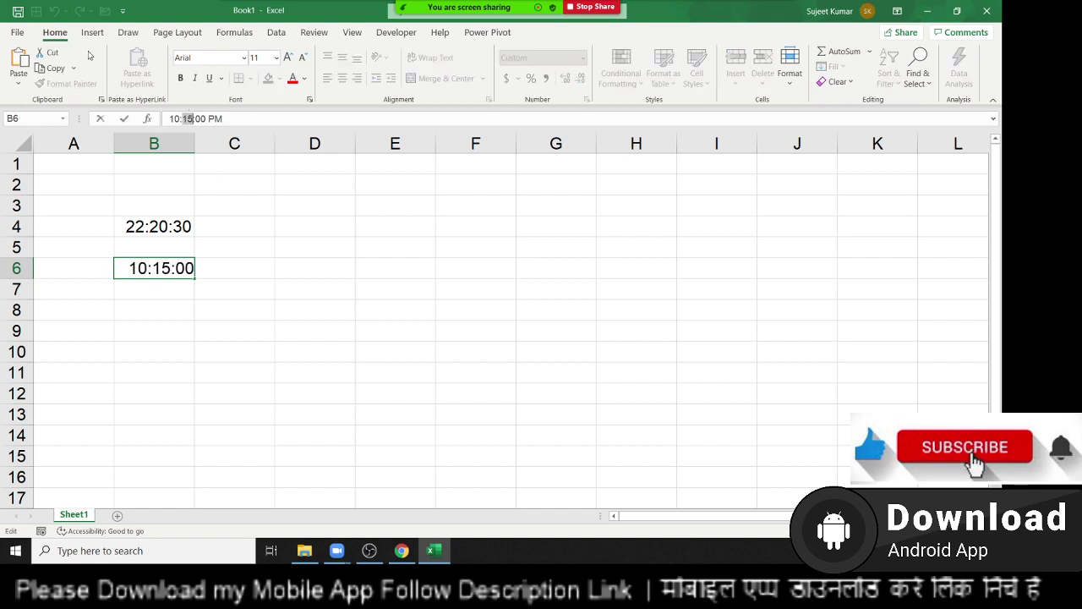
{"action": "key", "text": "Return"}
Review B4's Time formats in Format Cells without changes, then select the range A3:D10
{"action": "left_click", "coordinate": [156, 241]}
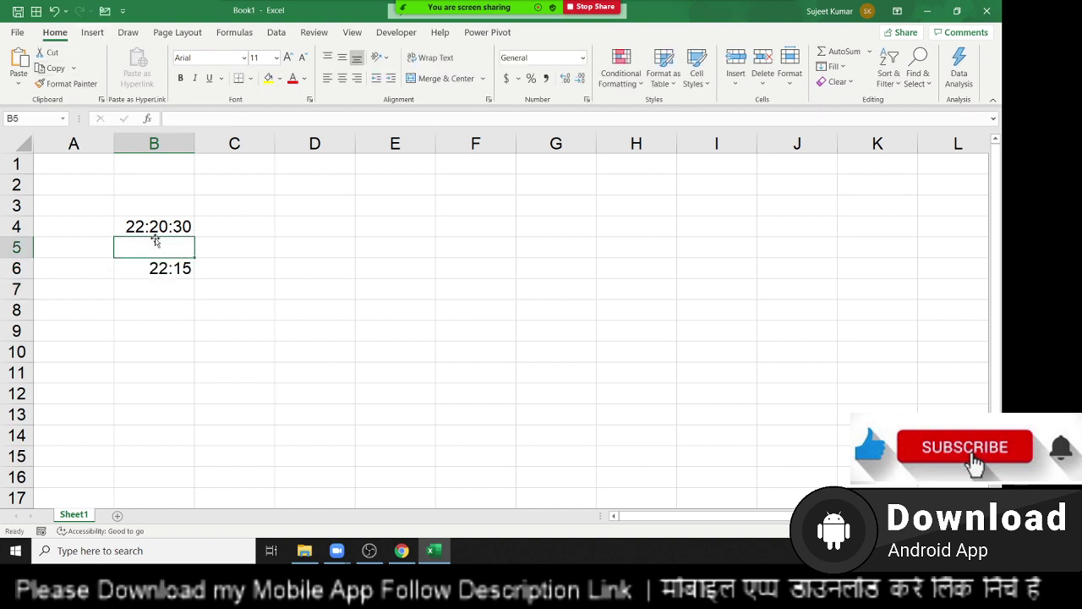
{"action": "left_click", "coordinate": [156, 228]}
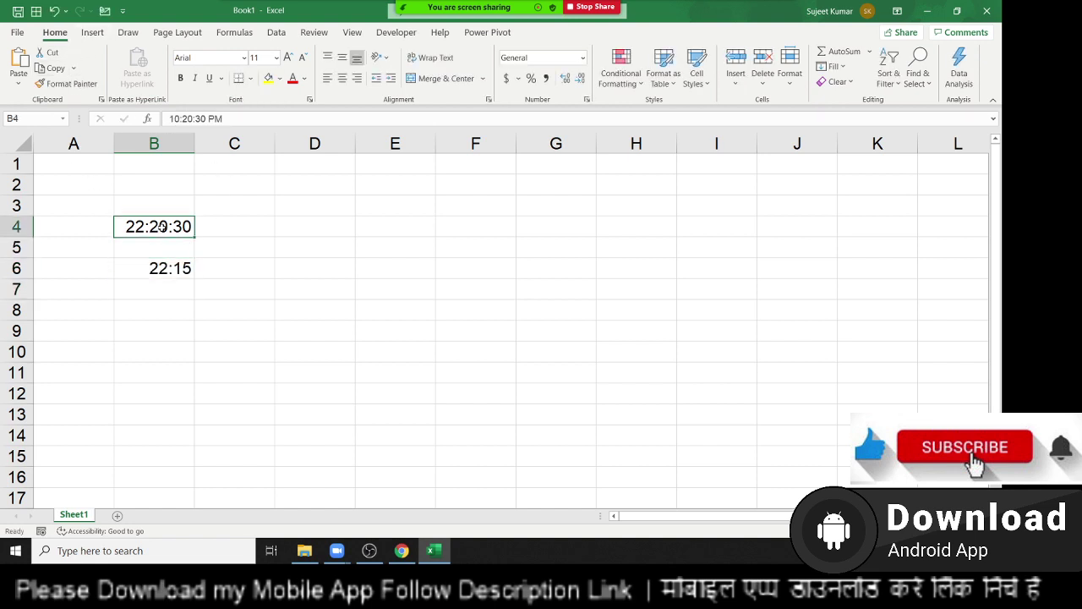
{"action": "left_click", "coordinate": [586, 99]}
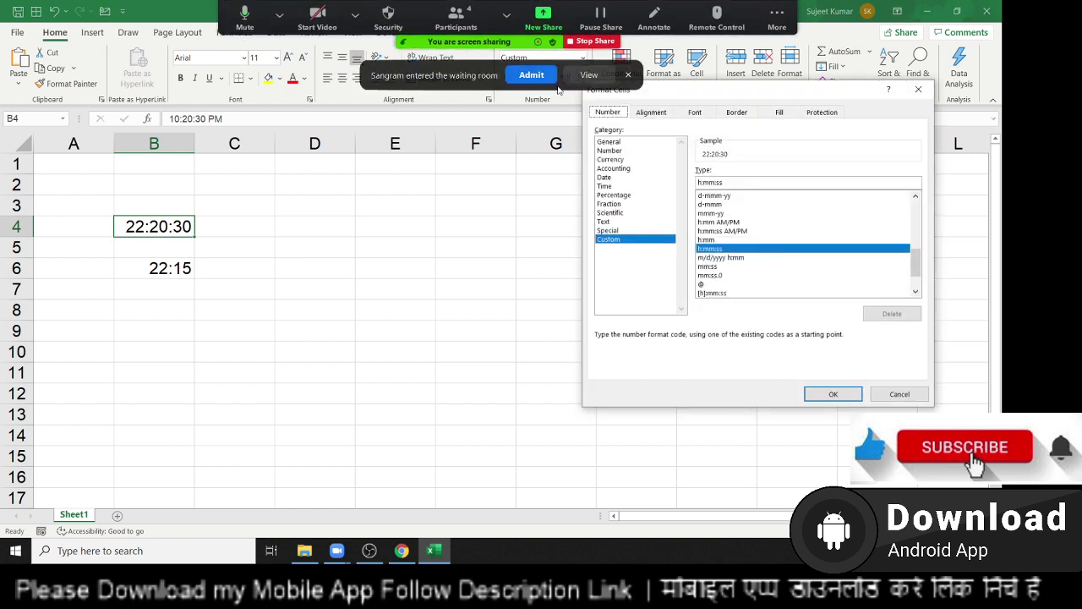
{"action": "left_click", "coordinate": [609, 187]}
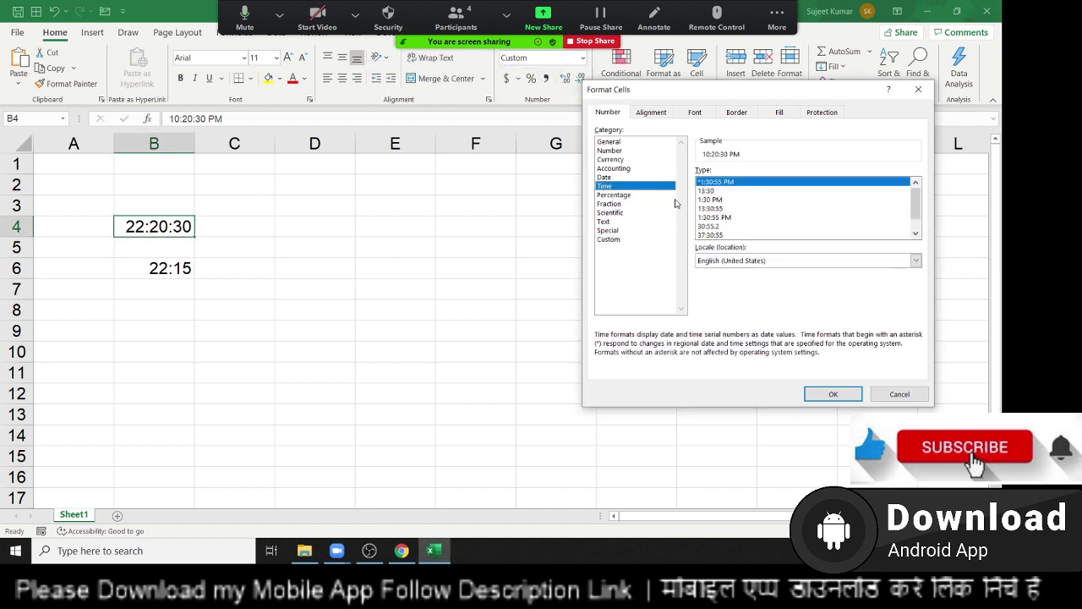
{"action": "left_click", "coordinate": [918, 89]}
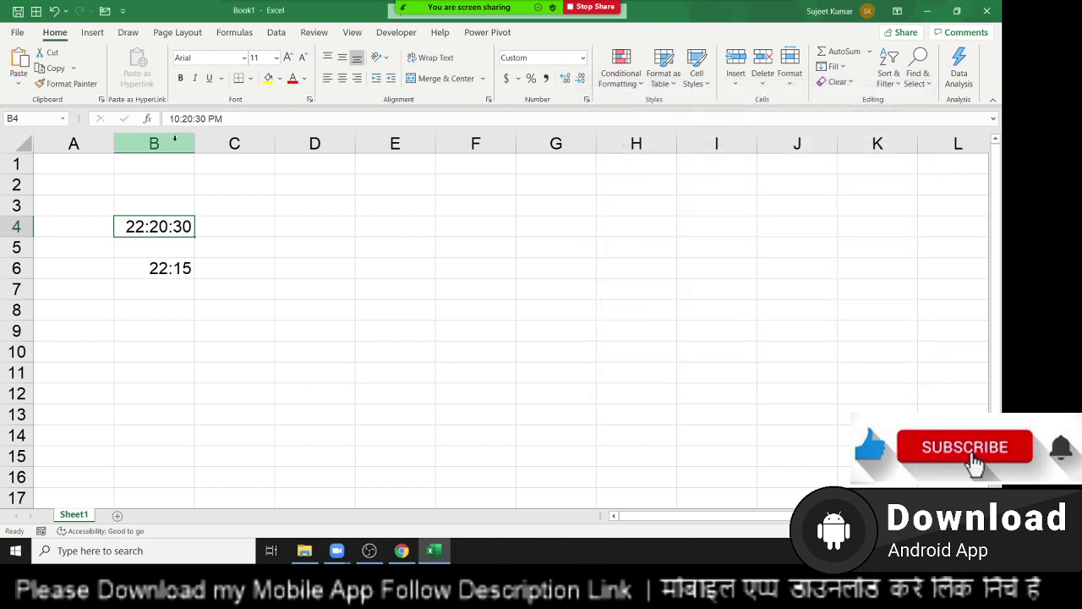
{"action": "left_click_drag", "start_coordinate": [84, 200], "coordinate": [299, 338]}
Clear the selected range and enter the duration 45:30:20 in B3
{"action": "key", "text": "Delete"}
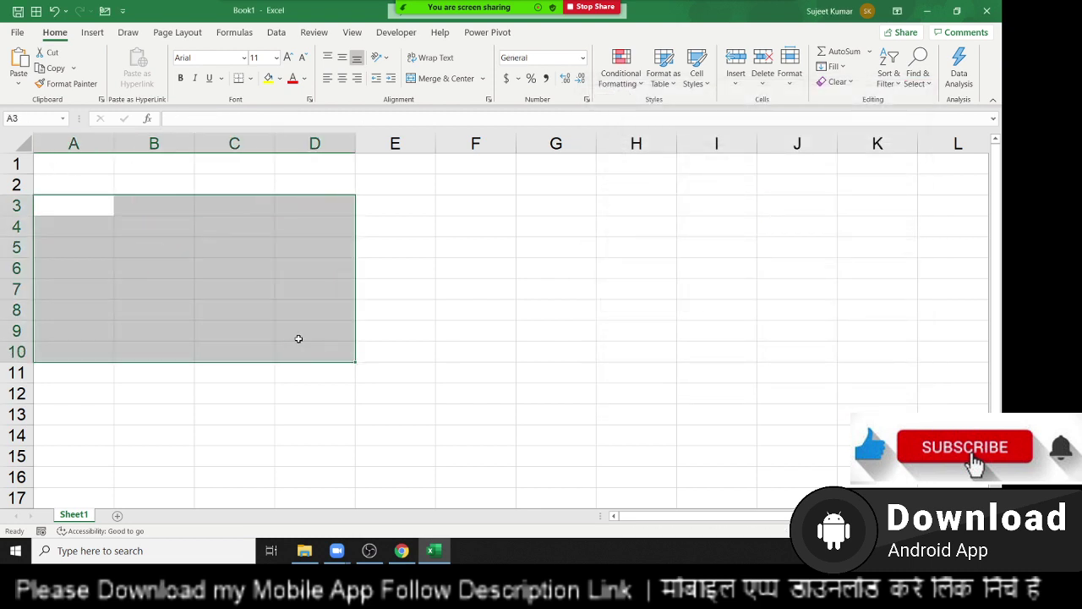
{"action": "key", "text": "Right"}
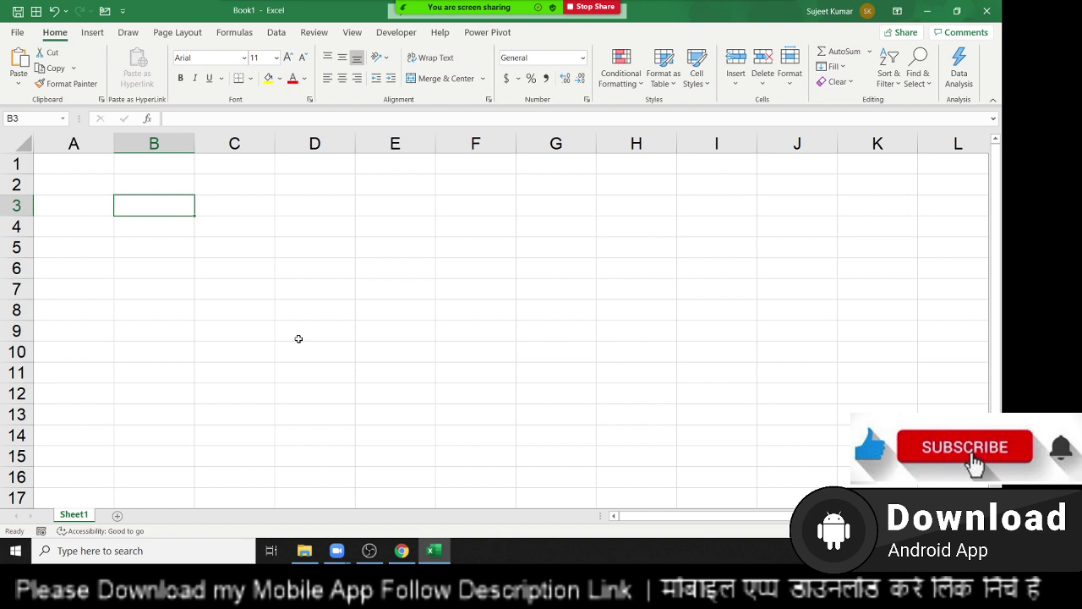
{"action": "type", "text": "45"}
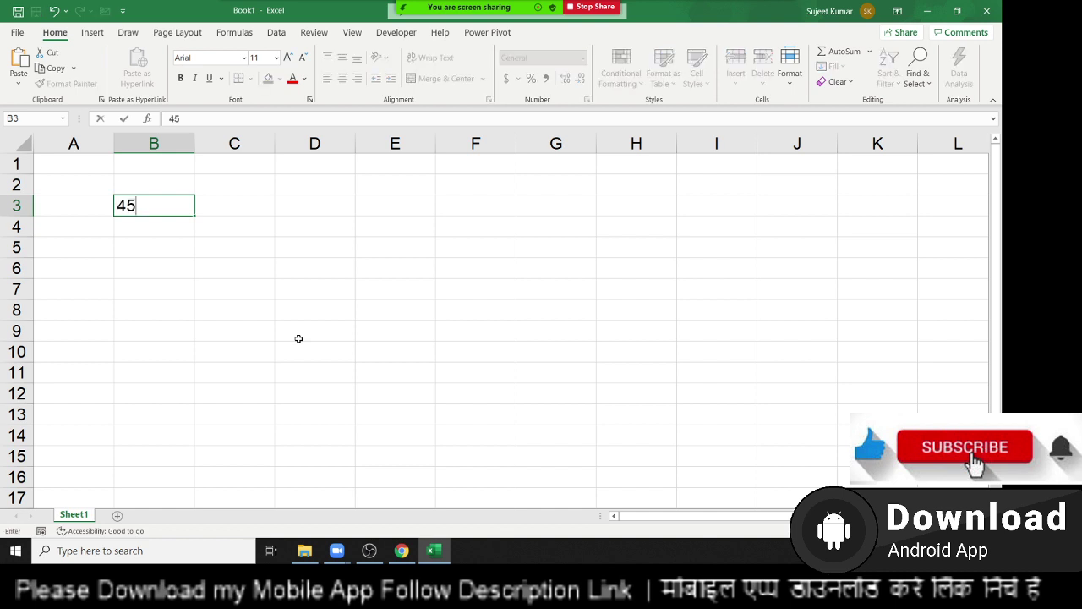
{"action": "type", "text": ":30:"}
{"action": "type", "text": "20"}
{"action": "key", "text": "Return"}
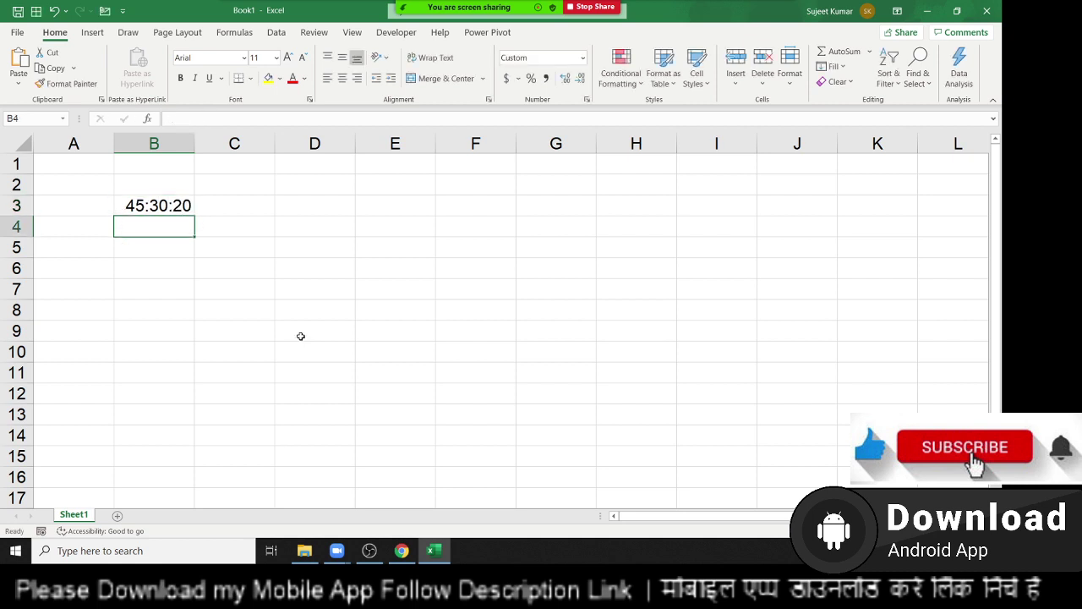
Switch B3 to General number format so it shows 1.89606
{"action": "left_click", "coordinate": [175, 206]}
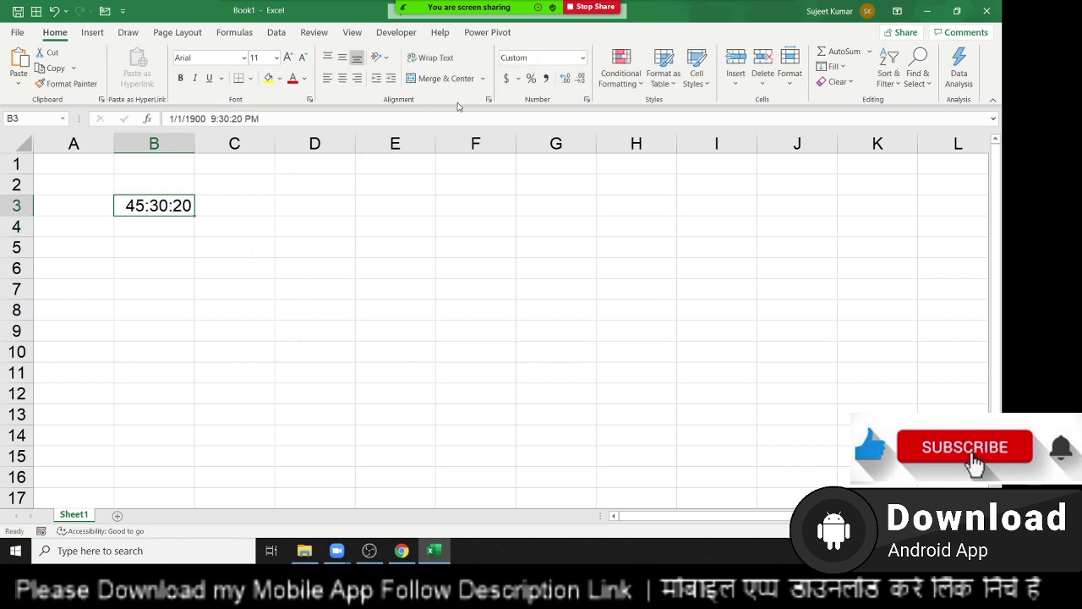
{"action": "left_click", "coordinate": [583, 58]}
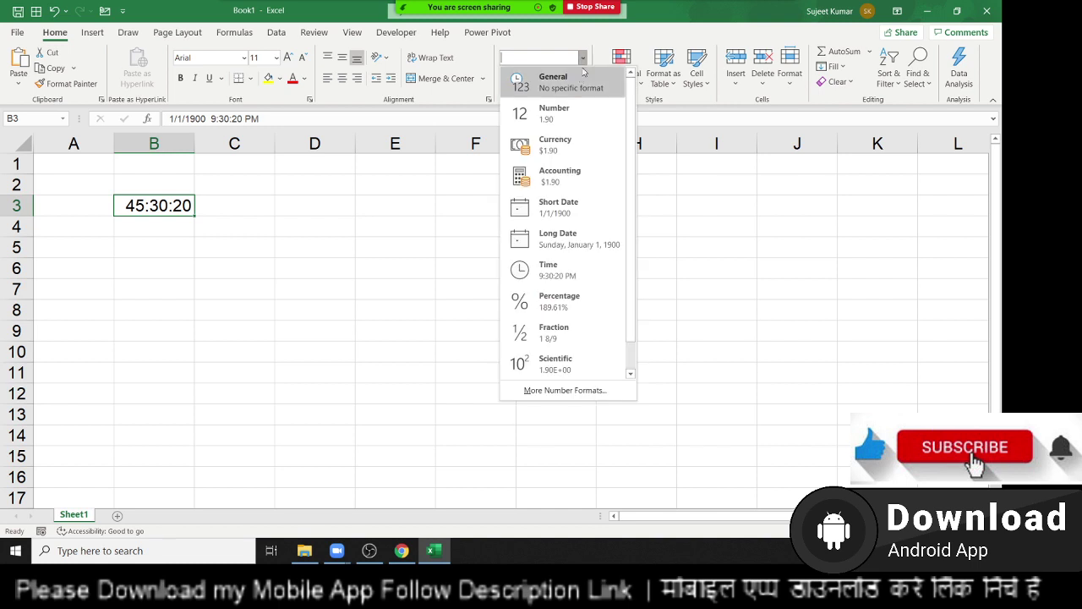
{"action": "left_click", "coordinate": [580, 78]}
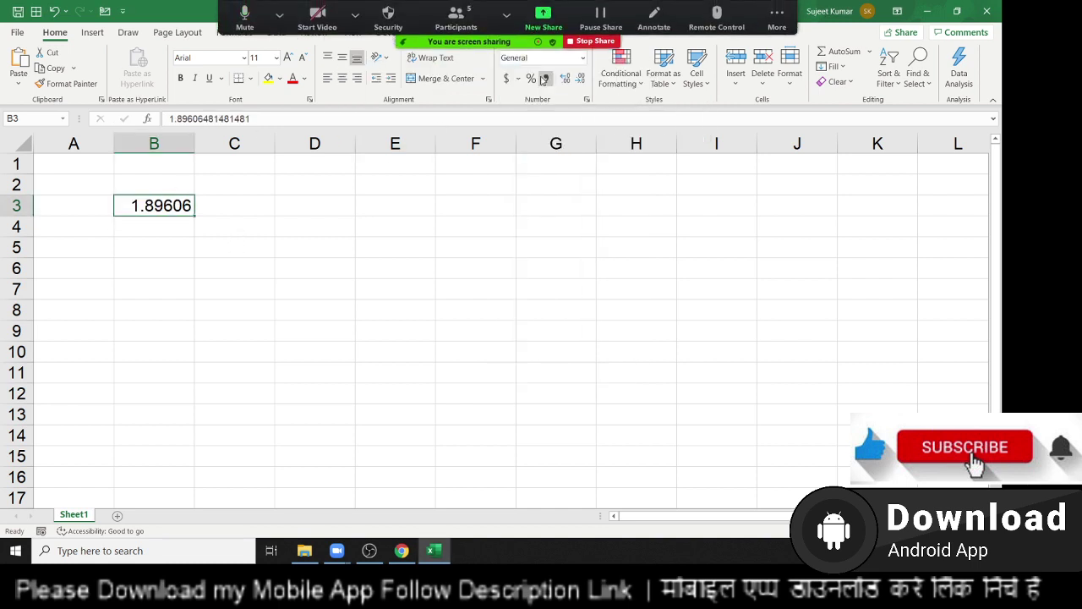
Write the note 1=24 in cell C4, opening and then closing the meeting participants list
{"action": "left_click", "coordinate": [454, 31]}
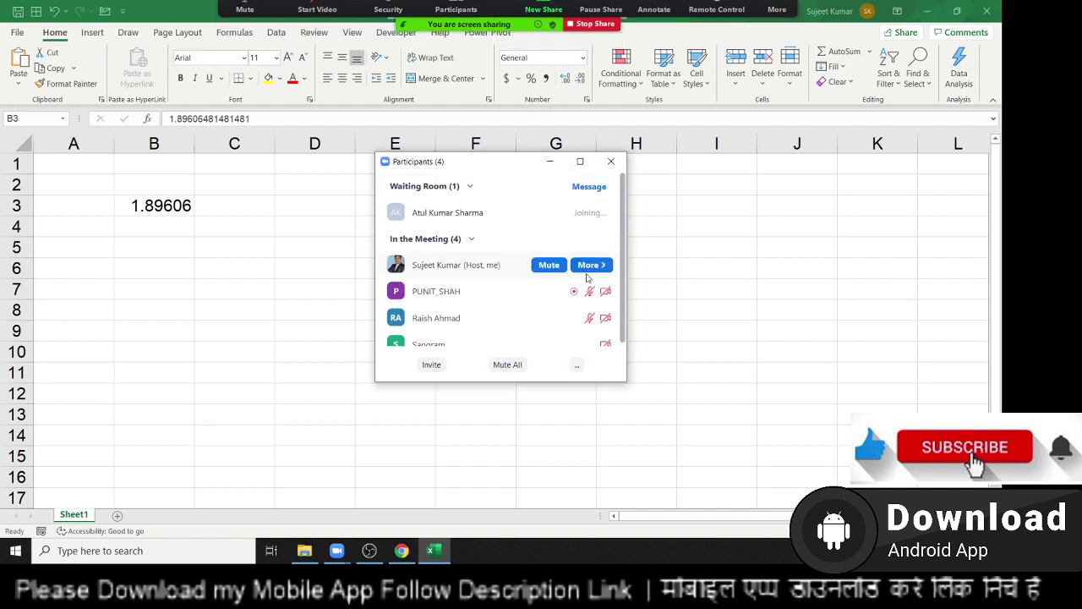
{"action": "left_click", "coordinate": [136, 208]}
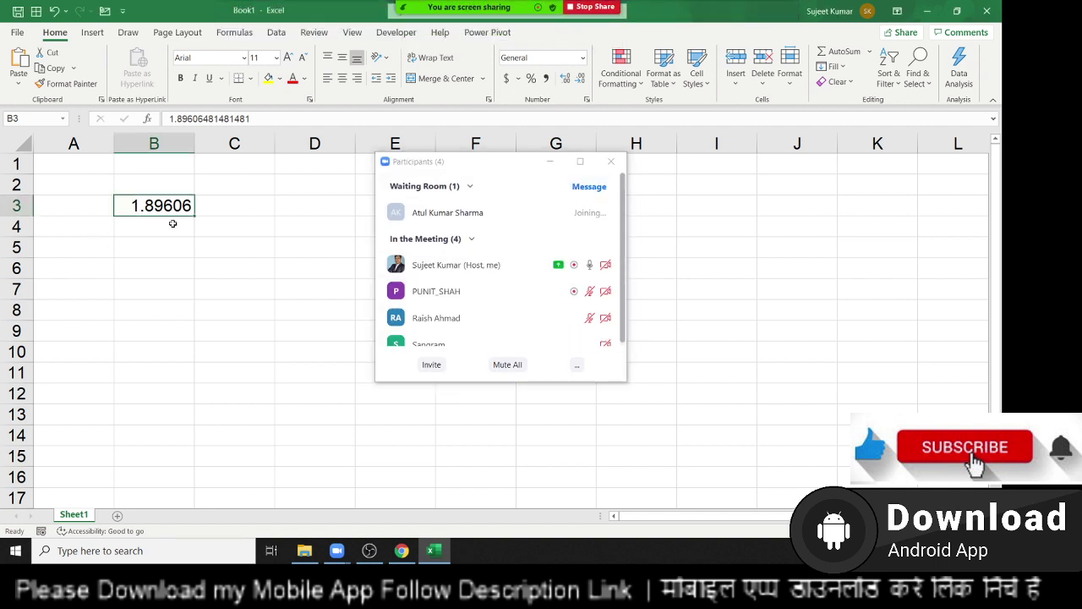
{"action": "left_click", "coordinate": [255, 230]}
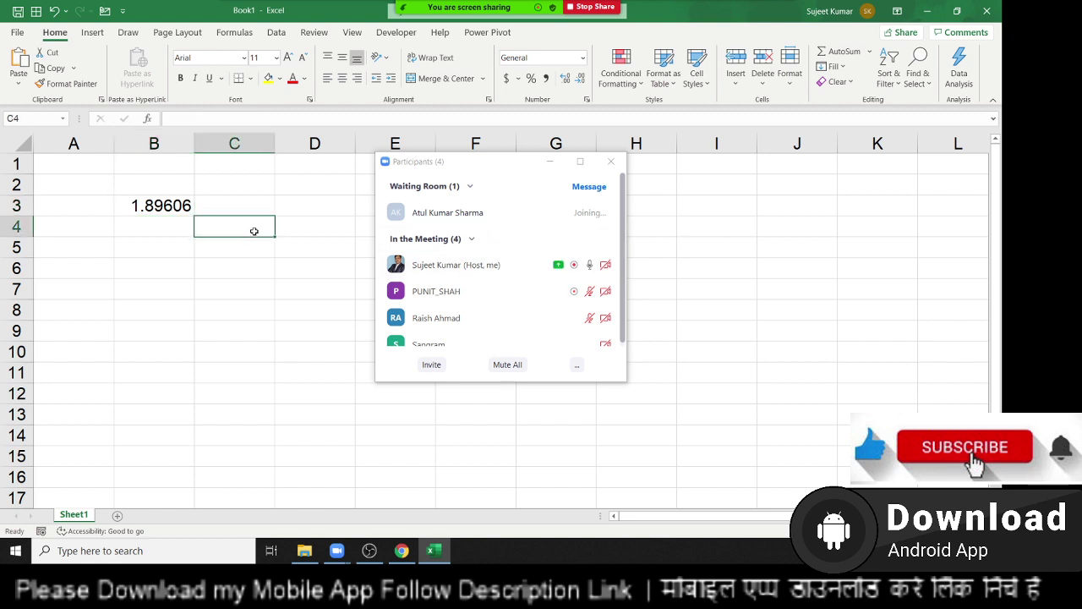
{"action": "type", "text": "1"}
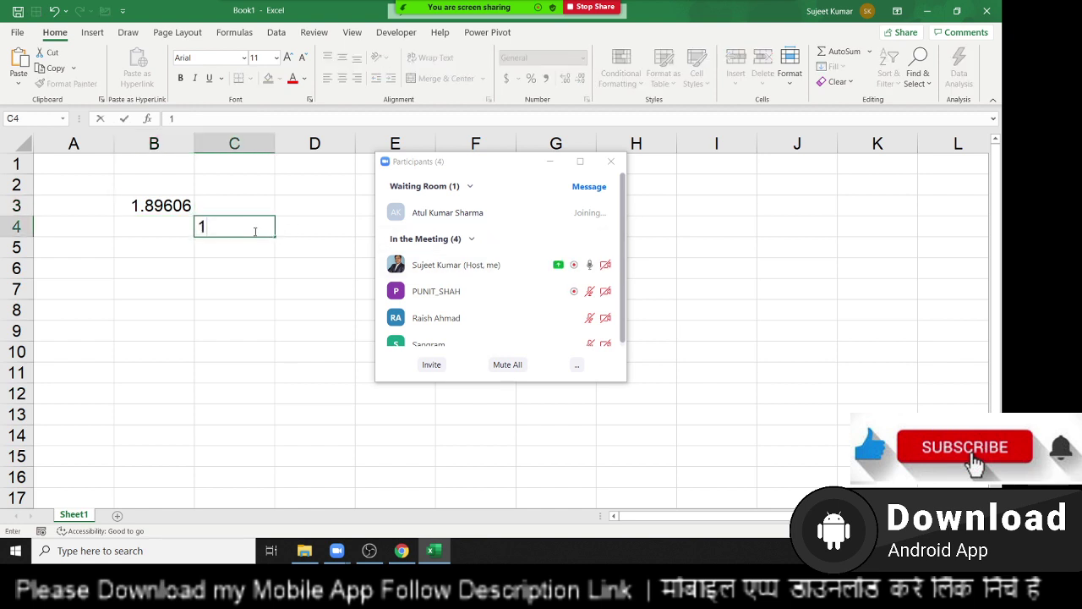
{"action": "type", "text": "!"}
{"action": "key", "text": "BackSpace"}
{"action": "type", "text": "="}
{"action": "type", "text": "24"}
{"action": "key", "text": "Return"}
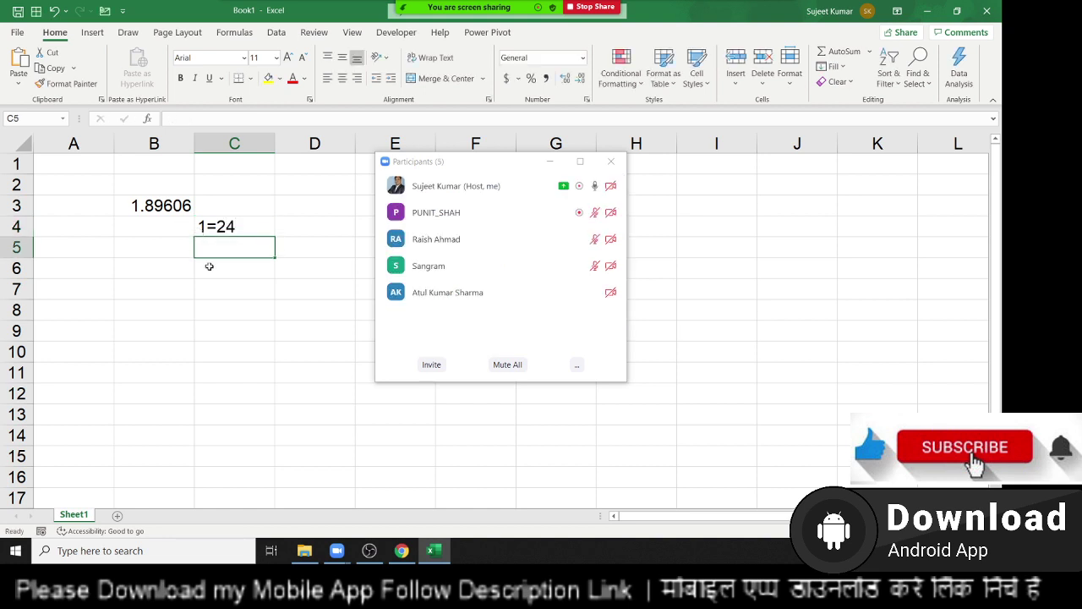
{"action": "left_click", "coordinate": [610, 161]}
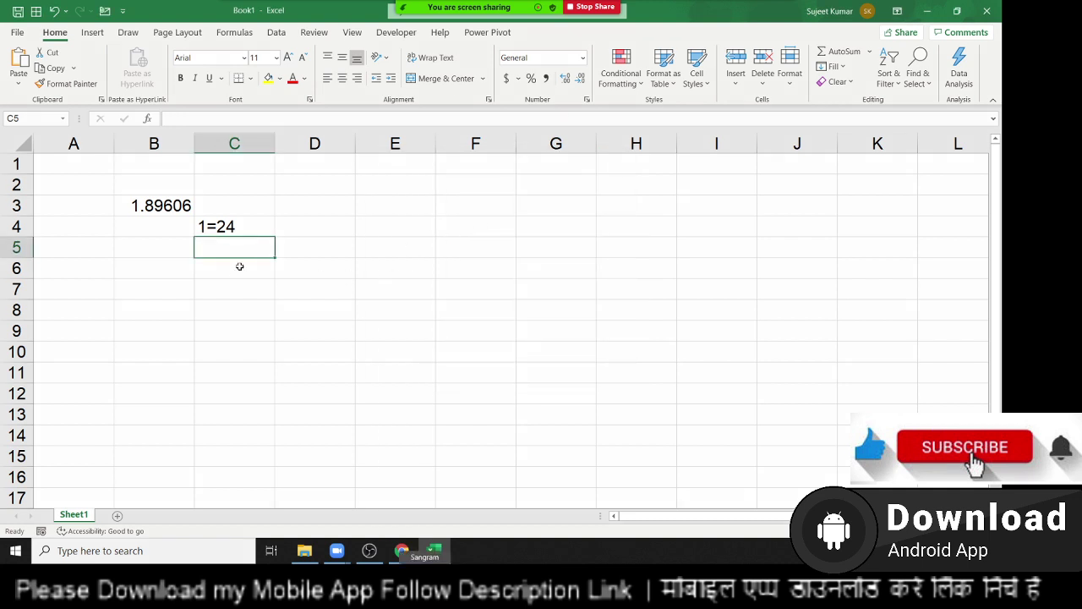
Enter 0.50 in C5 and apply the 1:30 PM time format so it shows 12:00 PM
{"action": "type", "text": "0.50"}
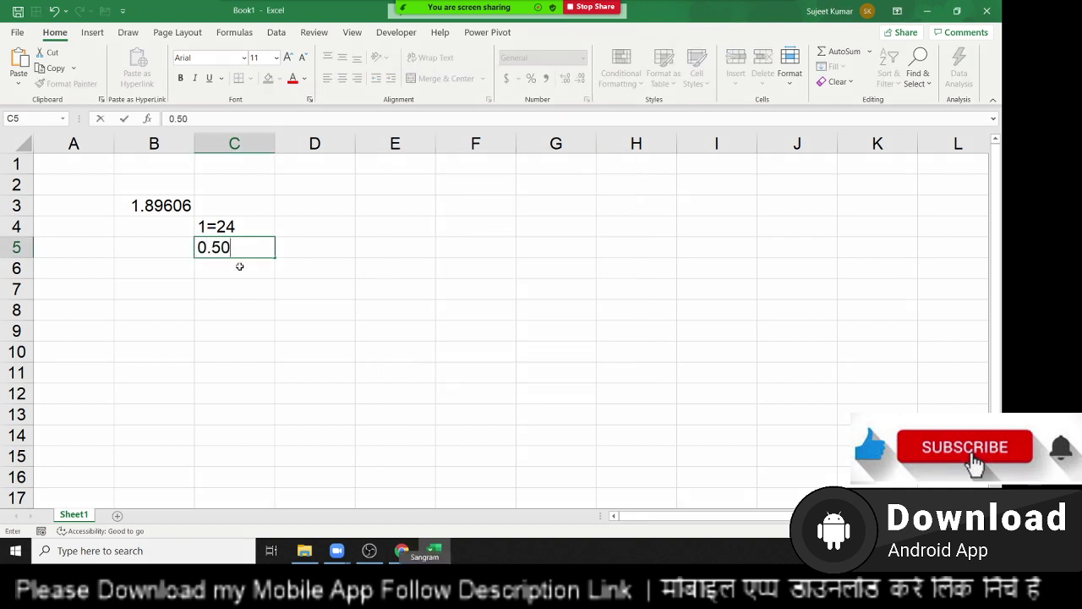
{"action": "key", "text": "Return"}
{"action": "key", "text": "Up"}
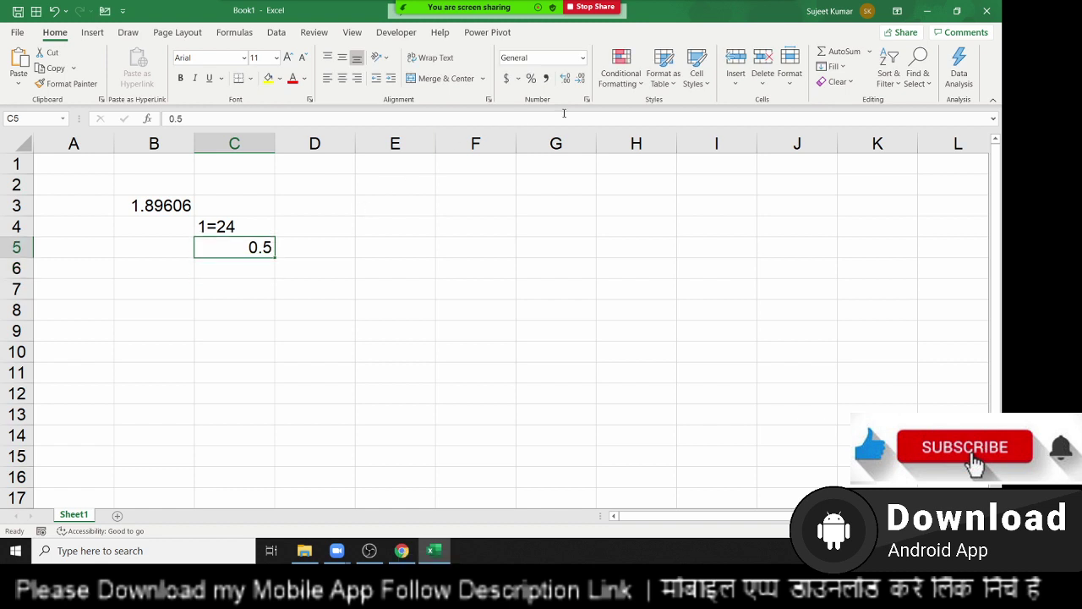
{"action": "left_click", "coordinate": [587, 100]}
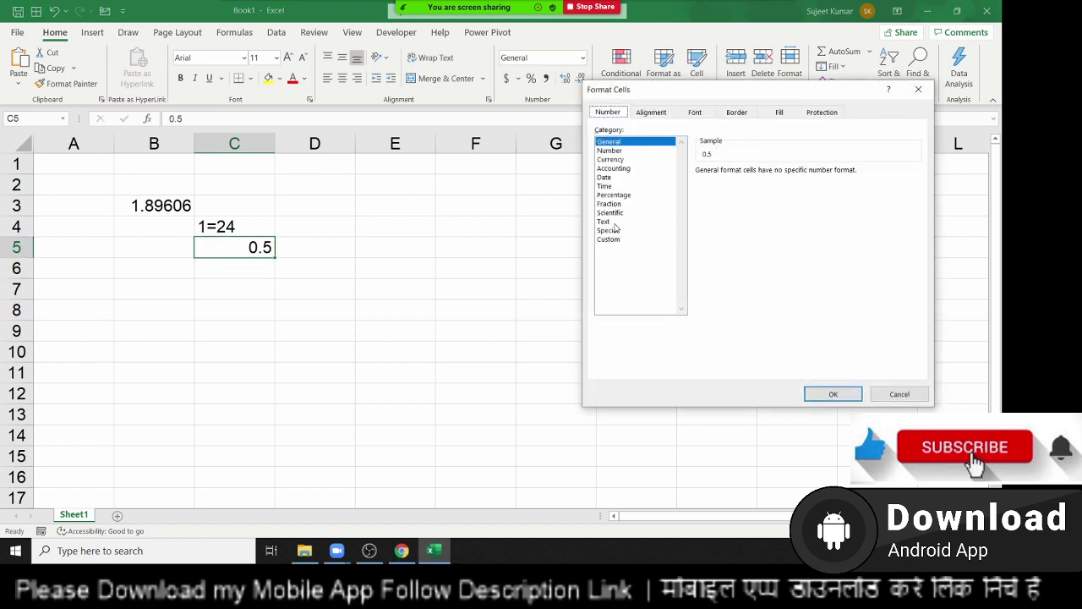
{"action": "left_click", "coordinate": [605, 186]}
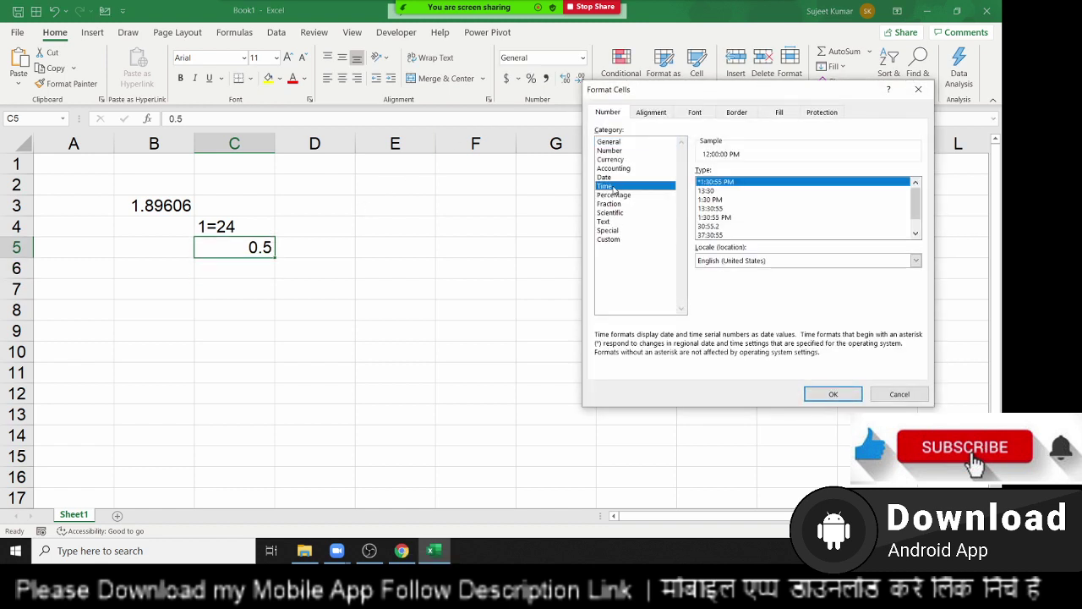
{"action": "left_click", "coordinate": [710, 199]}
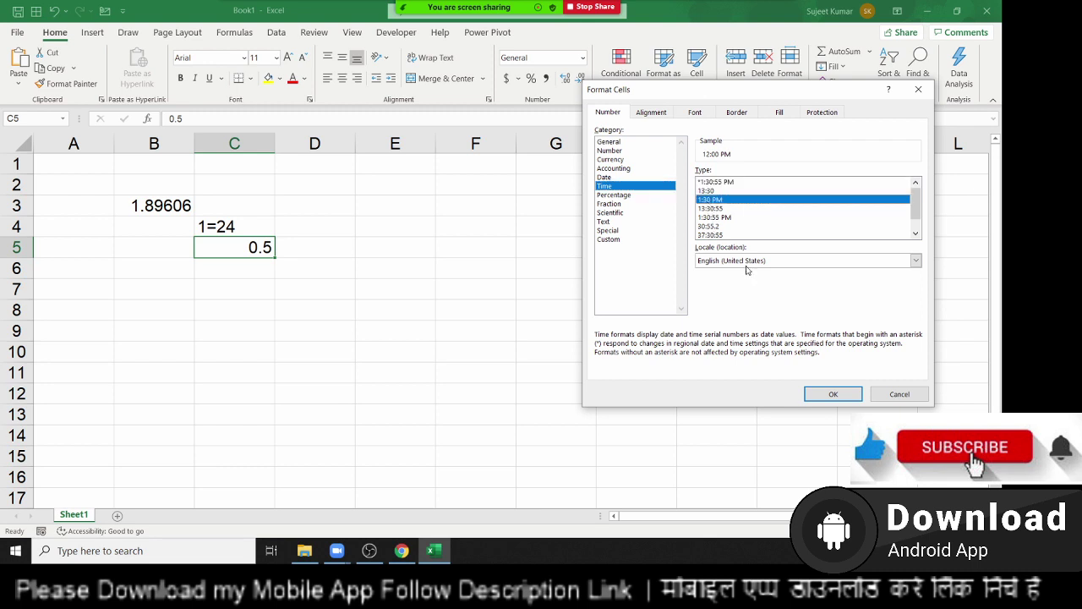
{"action": "left_click", "coordinate": [824, 394]}
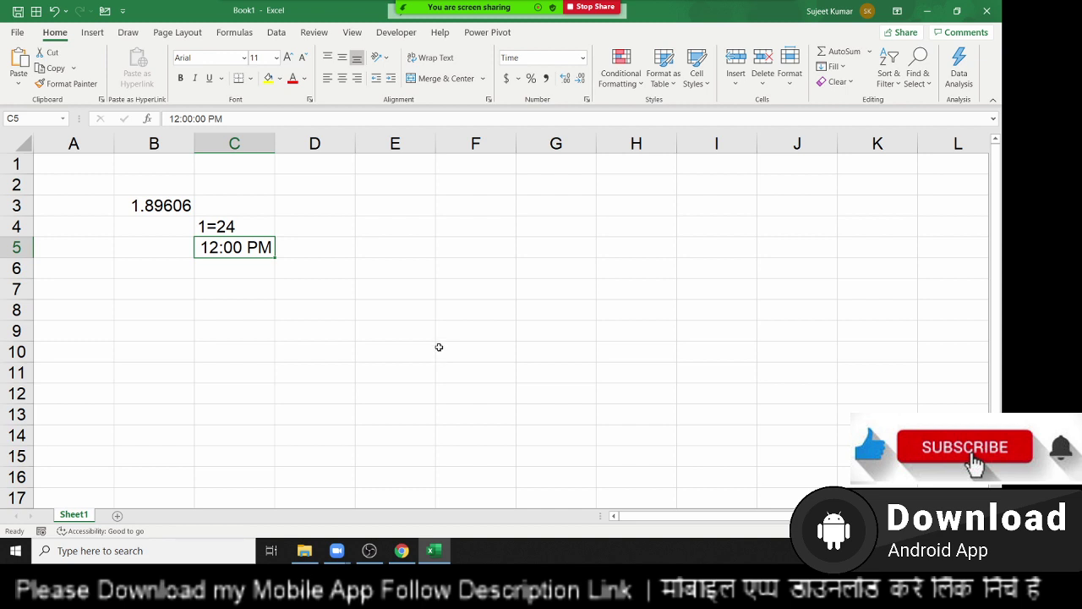
Try 0.25, 0.75 and 0.45 in C5, showing 6:00 AM, 6:00 PM and 10:48 PM
{"action": "type", "text": "0.25"}
{"action": "key", "text": "Return"}
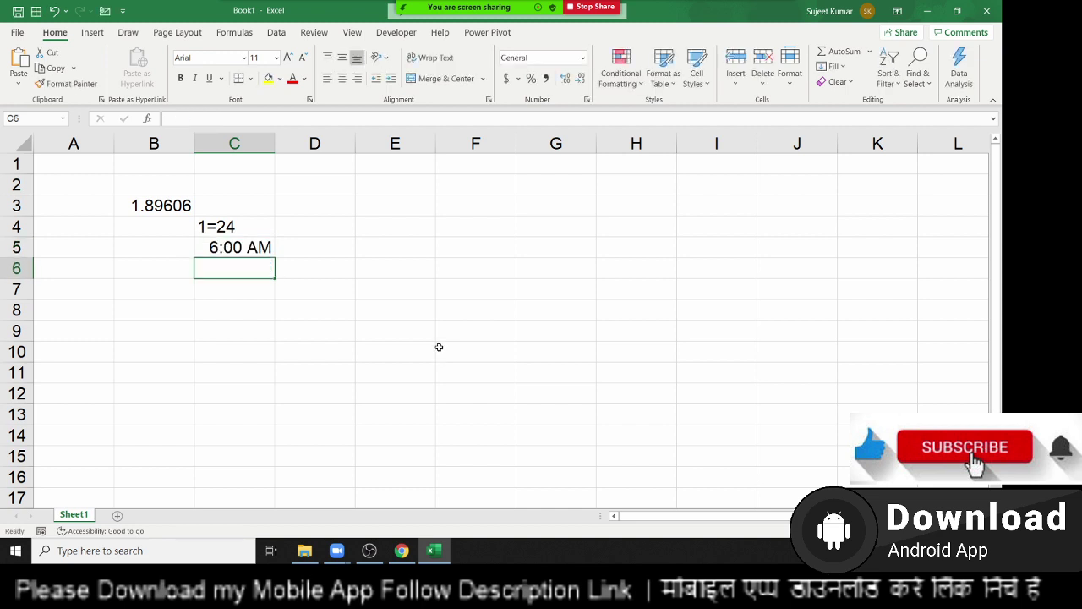
{"action": "key", "text": "Up"}
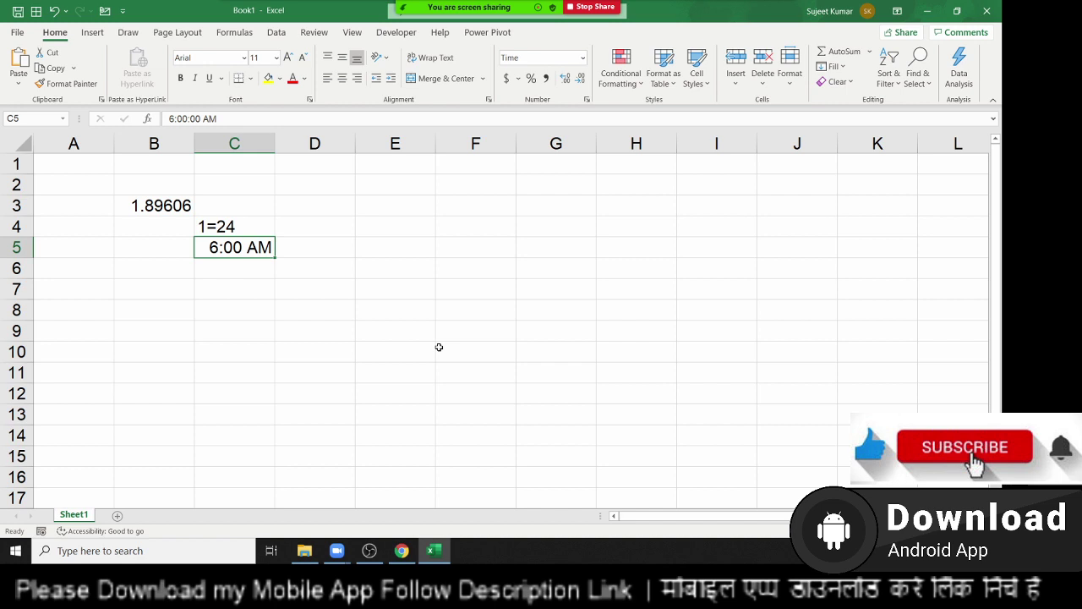
{"action": "type", "text": "0"}
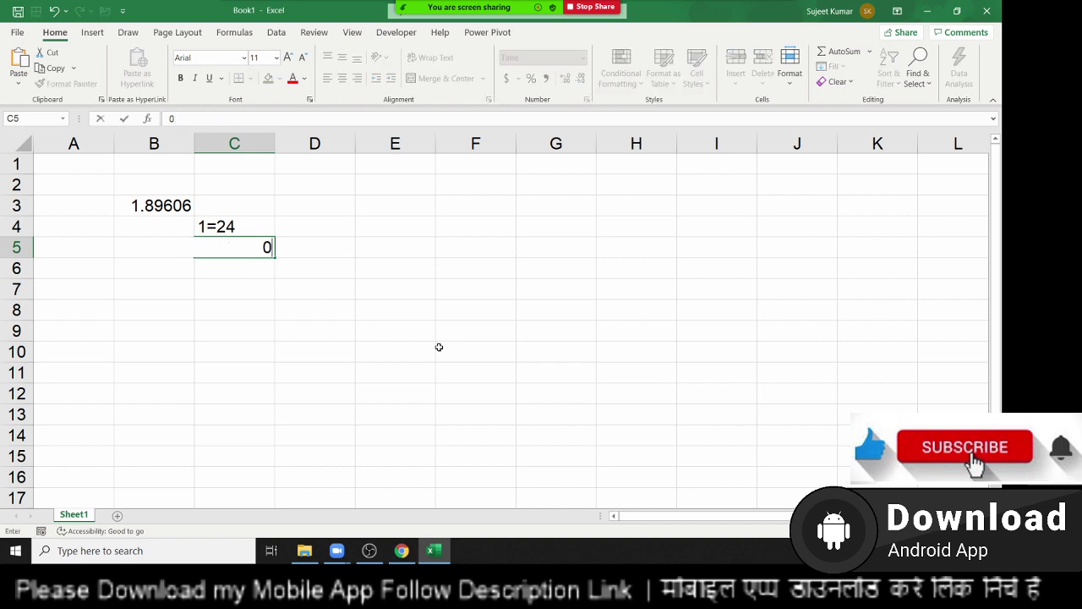
{"action": "type", "text": ".75"}
{"action": "key", "text": "Return"}
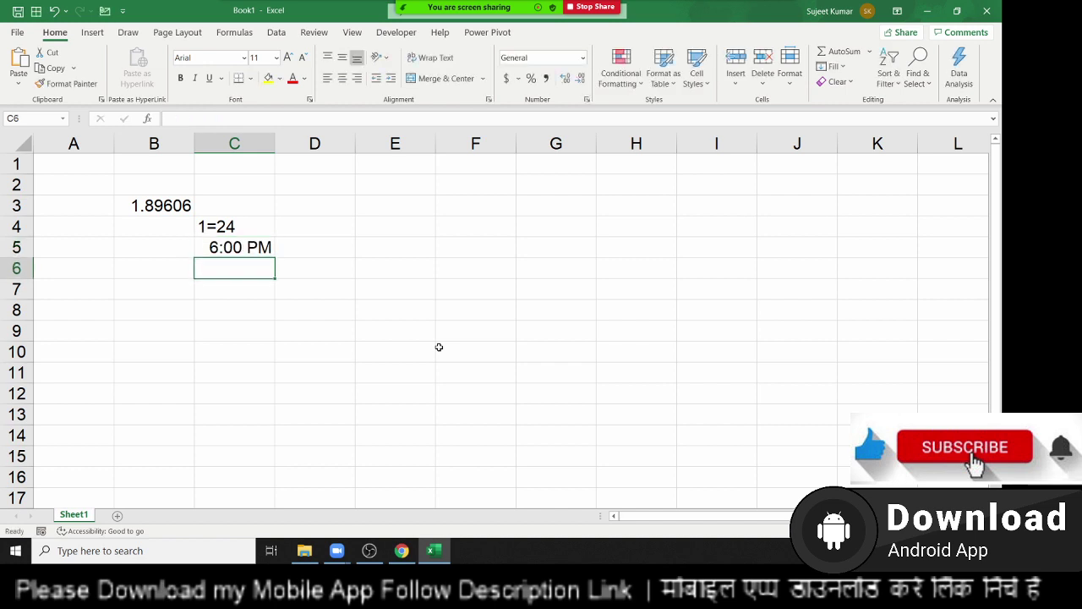
{"action": "key", "text": "Up"}
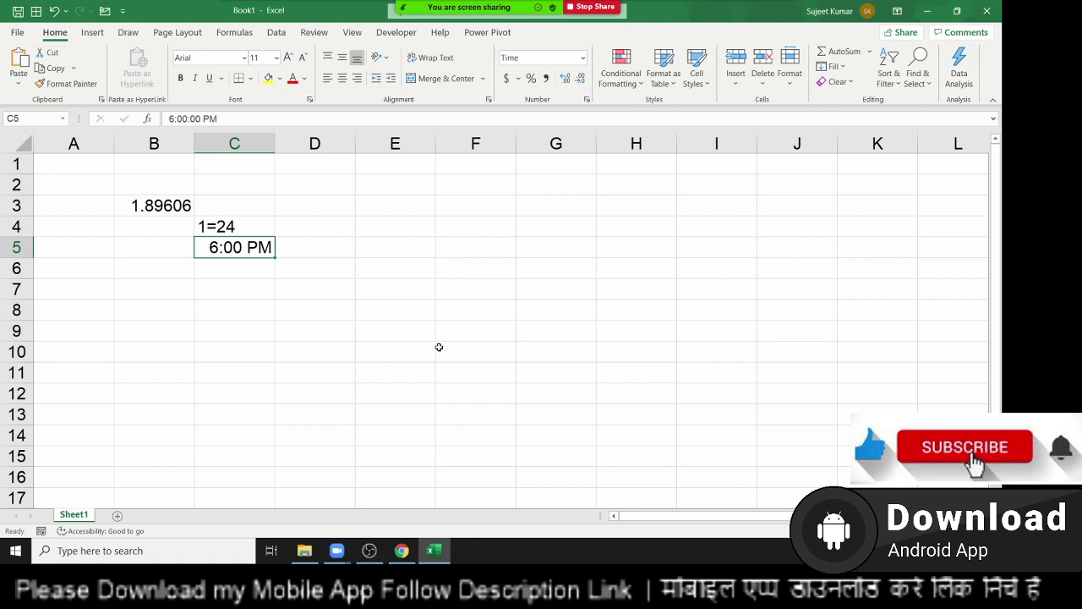
{"action": "type", "text": "0.4"}
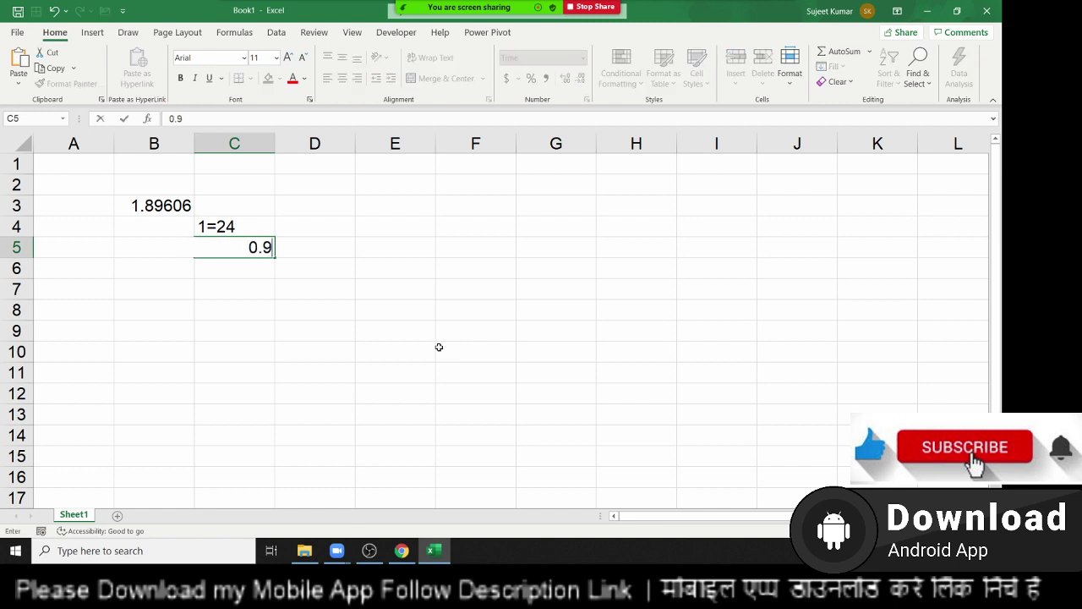
{"action": "type", "text": "5"}
{"action": "key", "text": "Return"}
{"action": "key", "text": "Up"}
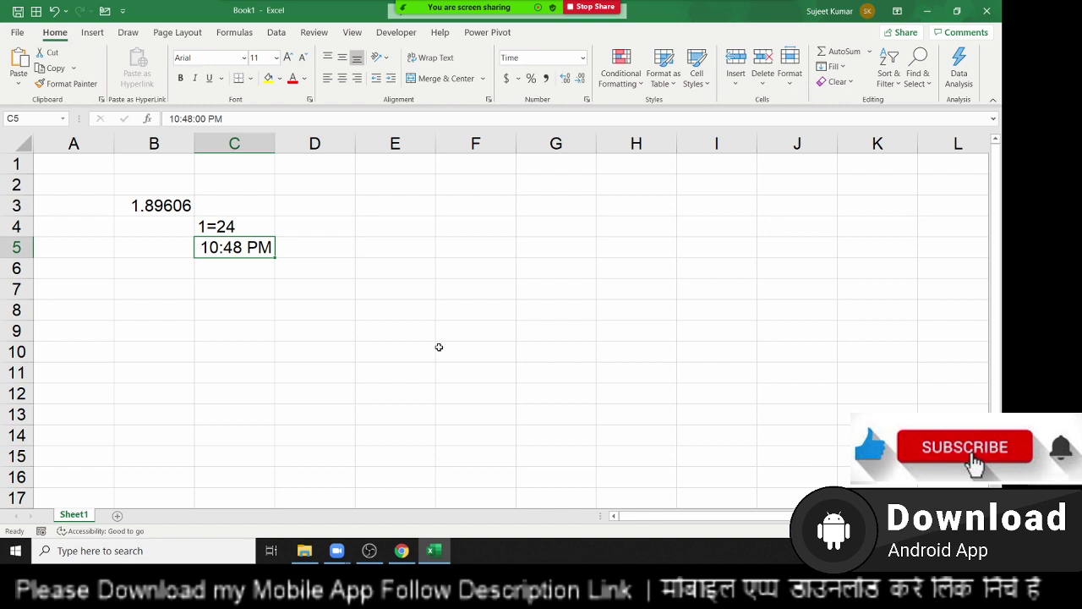
Clear C5, step back to B3's 1.89606, then select empty cell D5
{"action": "key", "text": "Delete"}
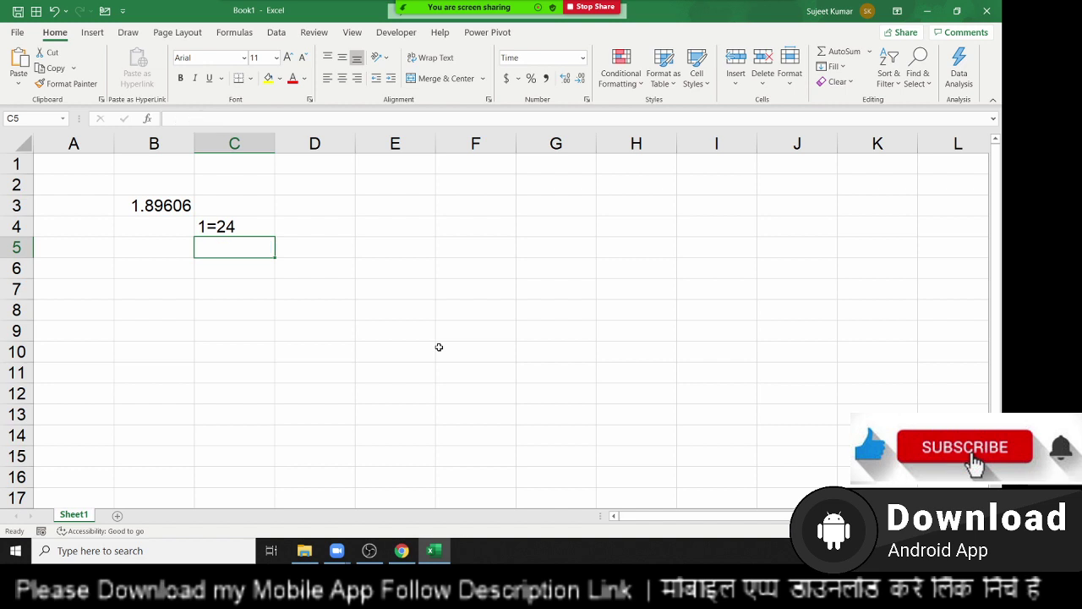
{"action": "key", "text": "Up"}
{"action": "key", "text": "Up"}
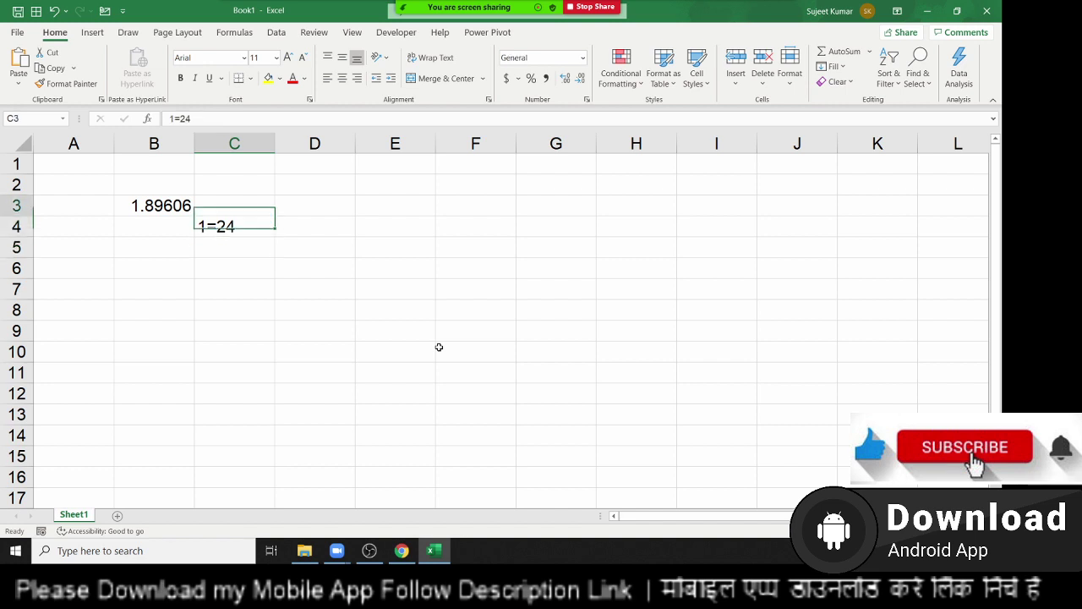
{"action": "key", "text": "Left"}
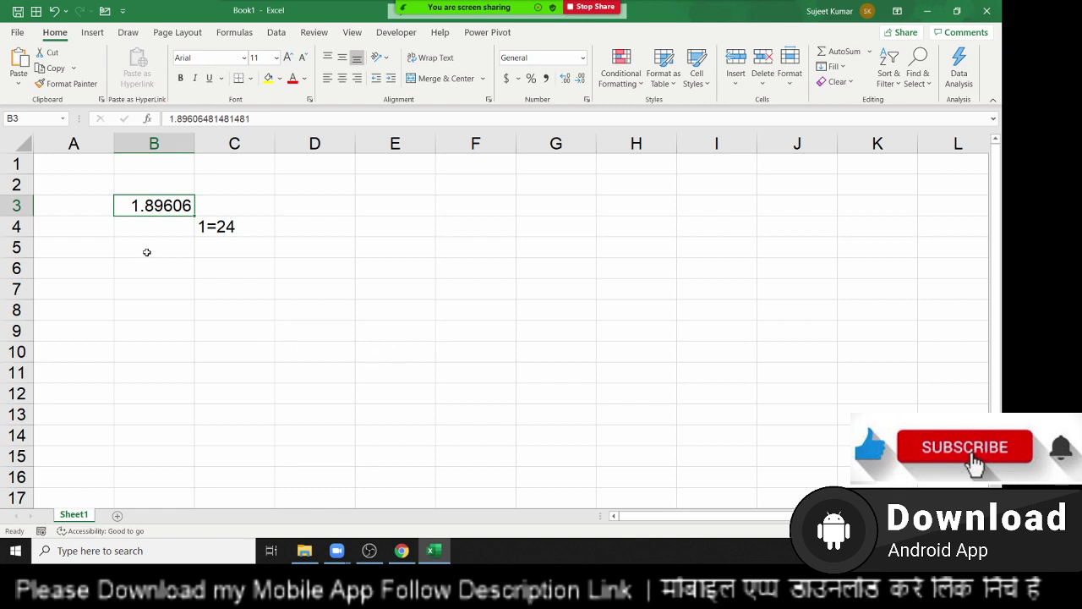
{"action": "left_click", "coordinate": [325, 248]}
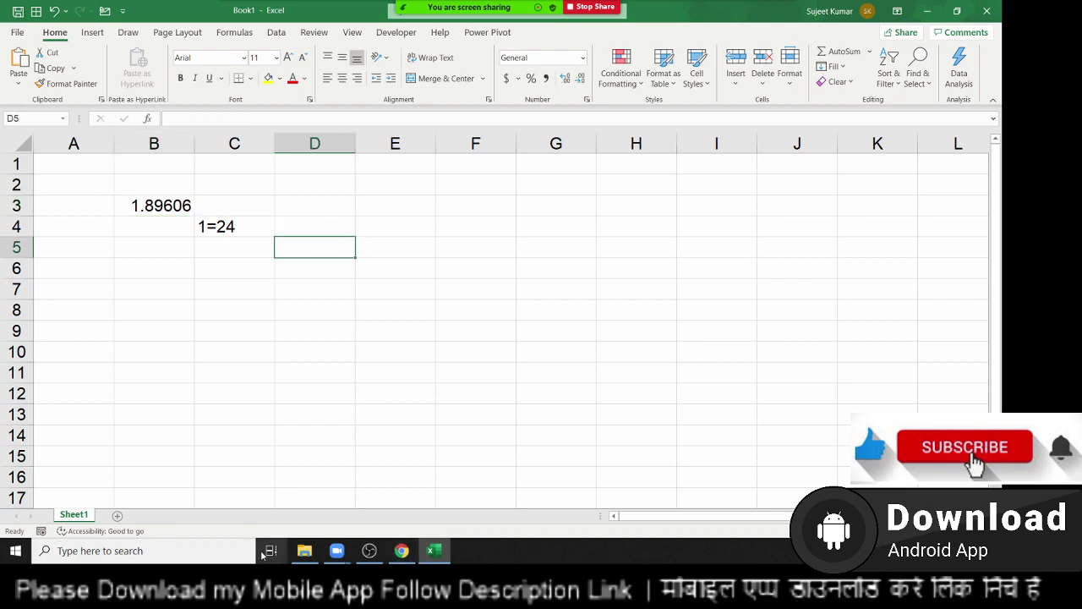
In File Explorer's Downloads folder, scroll down and open the Tracker (1) workbook
{"action": "left_click", "coordinate": [306, 557]}
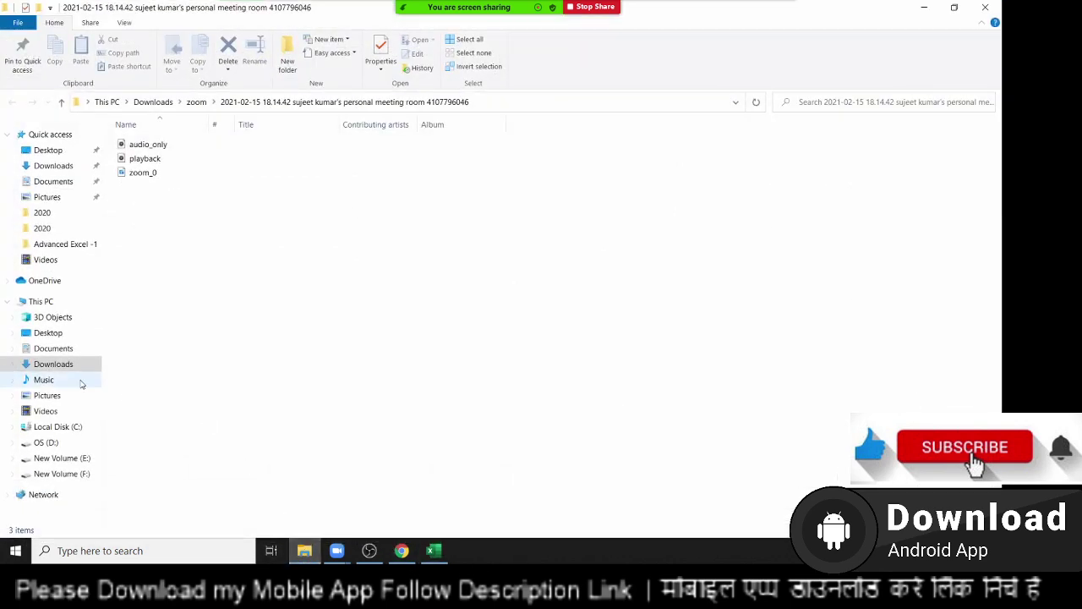
{"action": "left_click", "coordinate": [68, 363]}
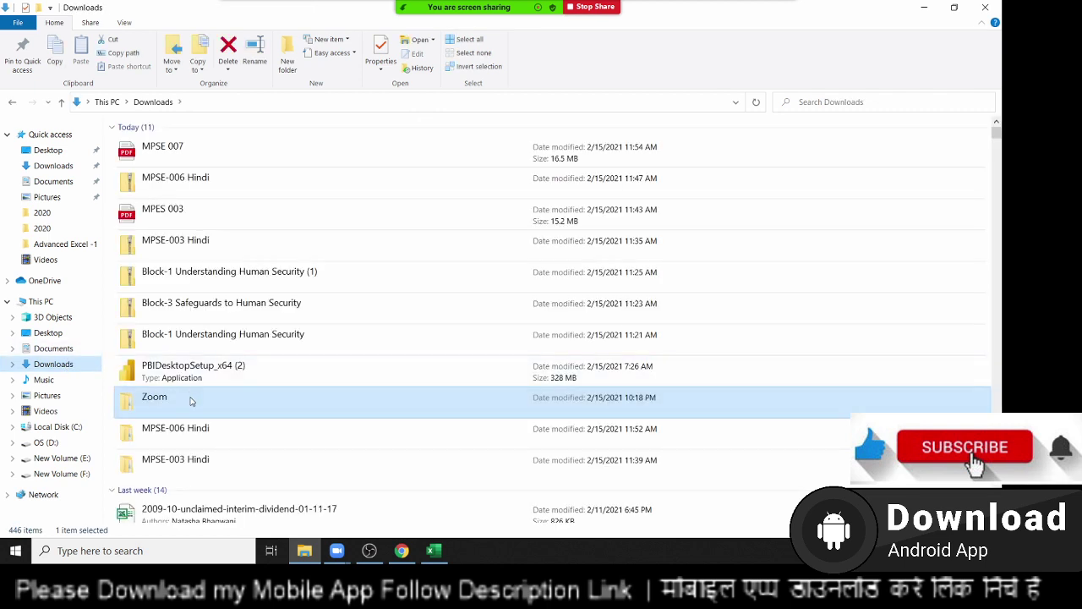
{"action": "scroll", "coordinate": [216, 507], "scroll_direction": "down", "scroll_amount": 1}
{"action": "scroll", "coordinate": [217, 521], "scroll_direction": "down", "scroll_amount": 5}
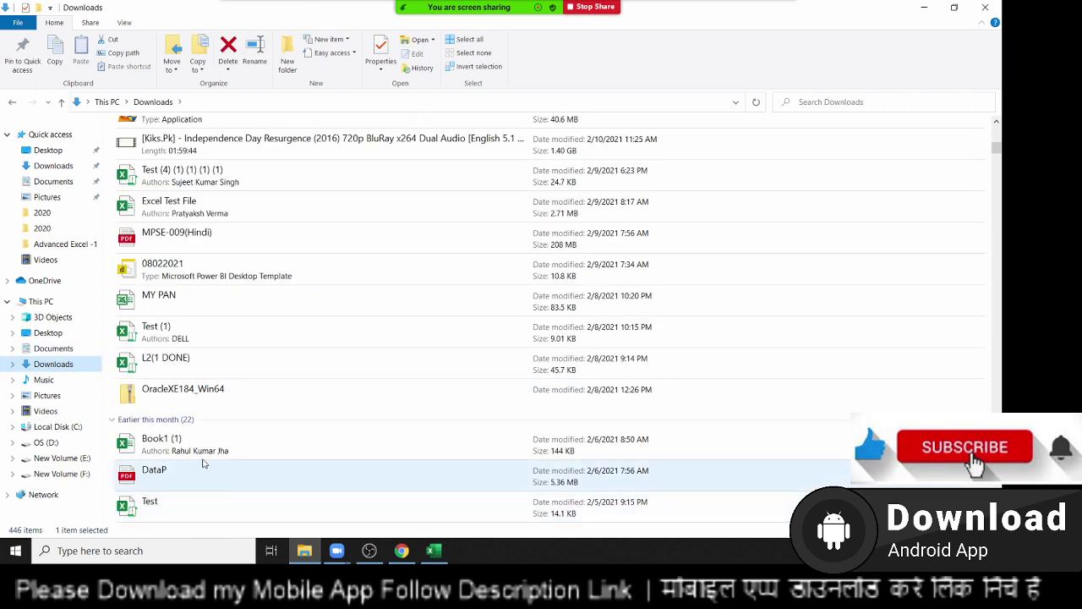
{"action": "scroll", "coordinate": [205, 456], "scroll_direction": "down", "scroll_amount": 2}
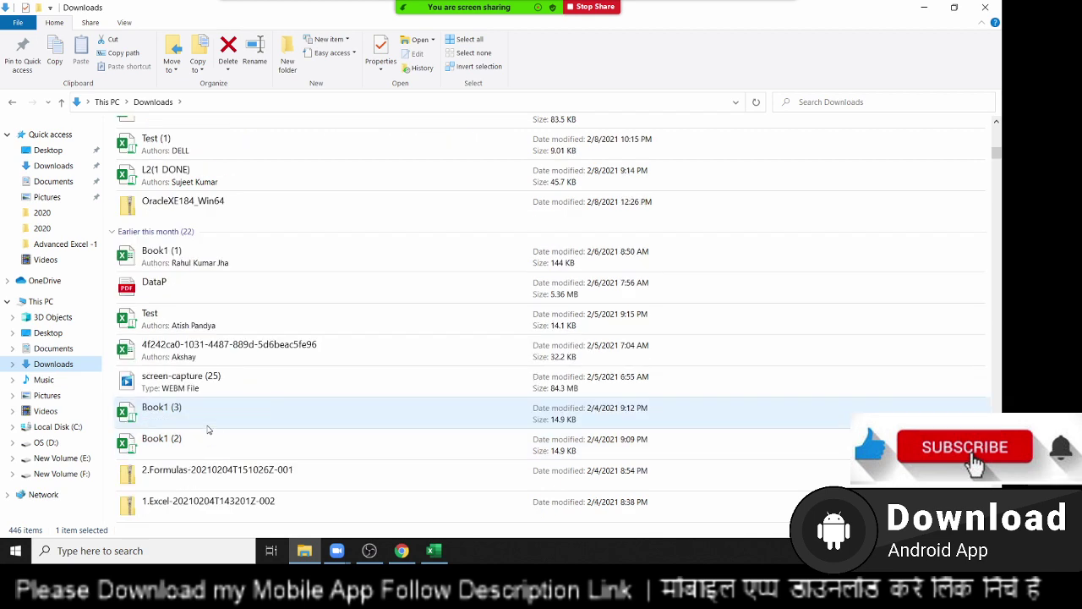
{"action": "scroll", "coordinate": [207, 440], "scroll_direction": "down", "scroll_amount": 3}
{"action": "scroll", "coordinate": [209, 429], "scroll_direction": "down", "scroll_amount": 4}
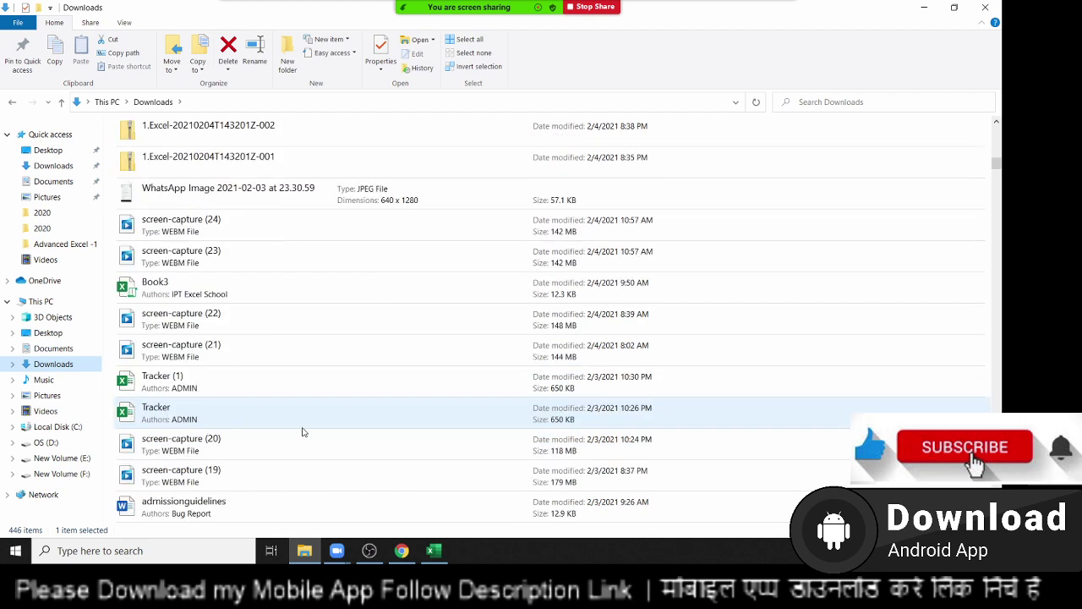
{"action": "double_click", "coordinate": [275, 386]}
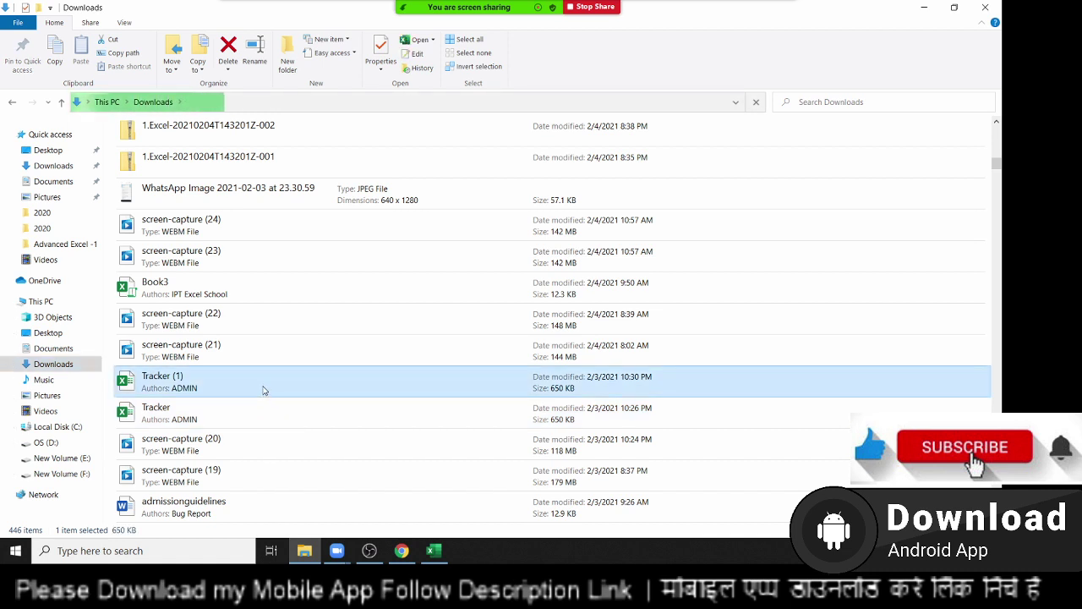
Find and open the workbook 6f7e47a3-2541-495f-adc7-b1a1aa708bf3 in Excel
{"action": "left_click", "coordinate": [257, 408]}
{"action": "scroll", "coordinate": [257, 408], "scroll_direction": "down", "scroll_amount": 2}
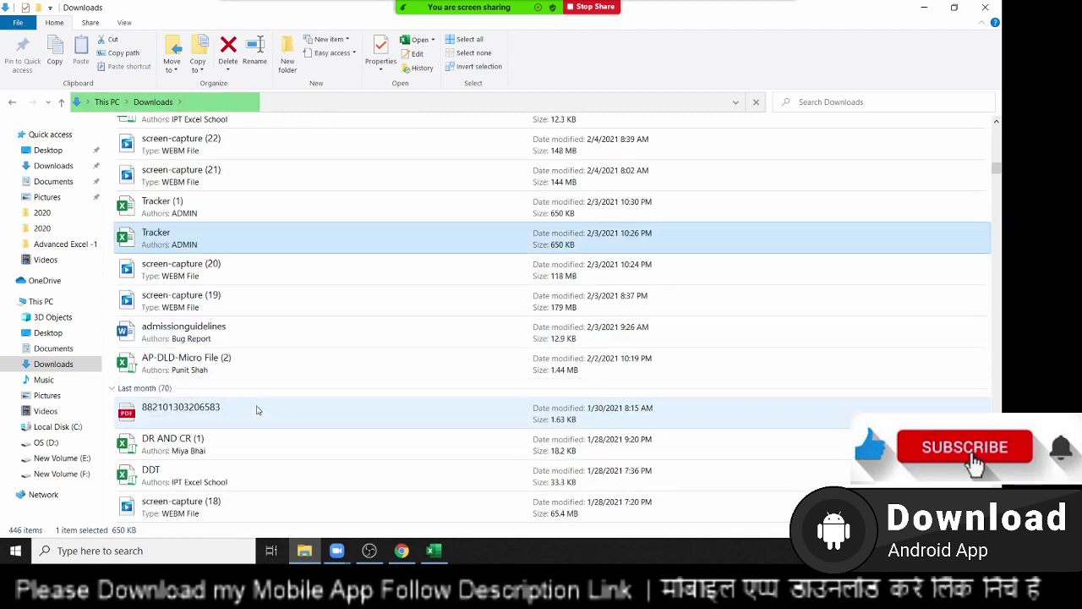
{"action": "scroll", "coordinate": [258, 410], "scroll_direction": "down", "scroll_amount": 1}
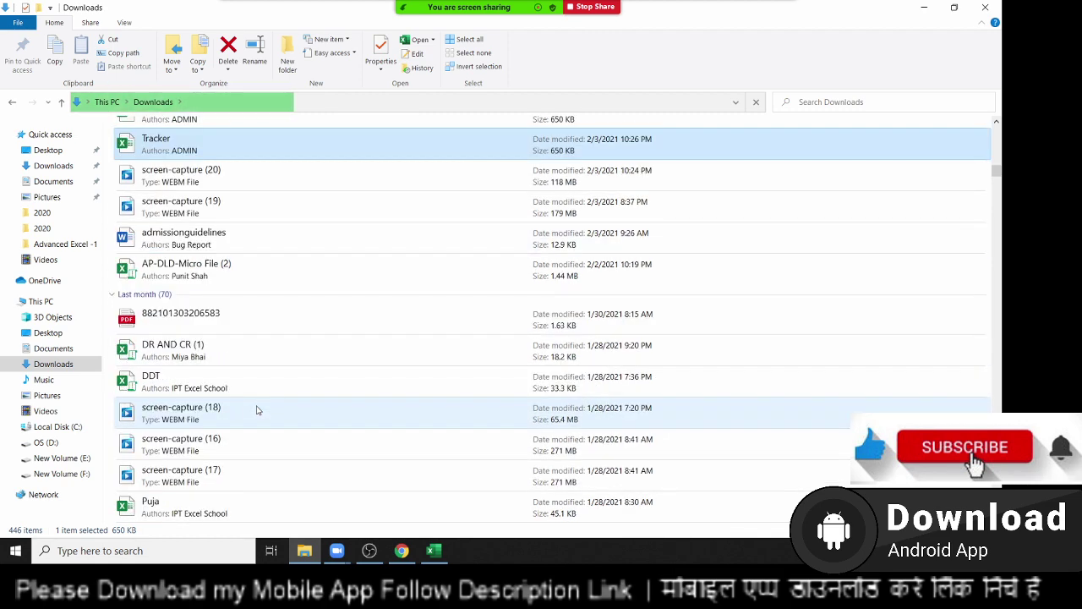
{"action": "scroll", "coordinate": [278, 456], "scroll_direction": "down", "scroll_amount": 1}
{"action": "scroll", "coordinate": [281, 457], "scroll_direction": "down", "scroll_amount": 2}
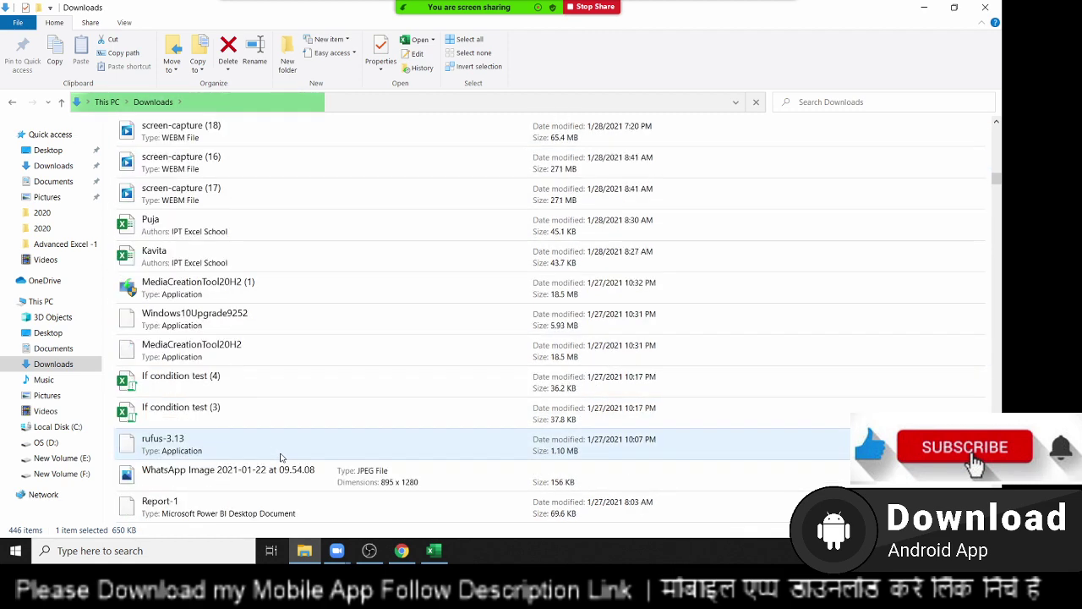
{"action": "scroll", "coordinate": [281, 457], "scroll_direction": "down", "scroll_amount": 2}
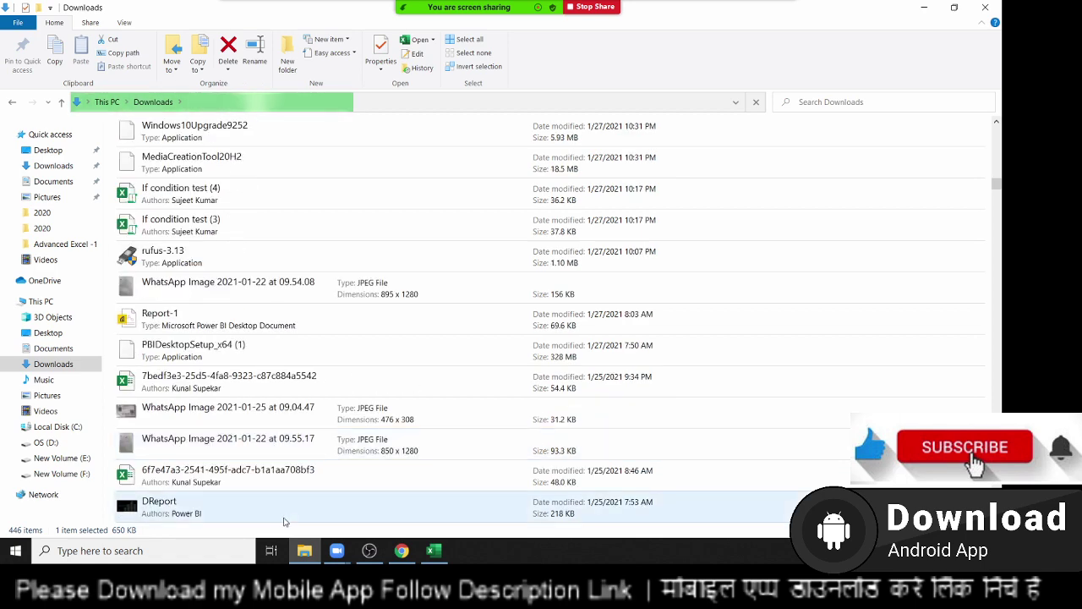
{"action": "left_click", "coordinate": [275, 477]}
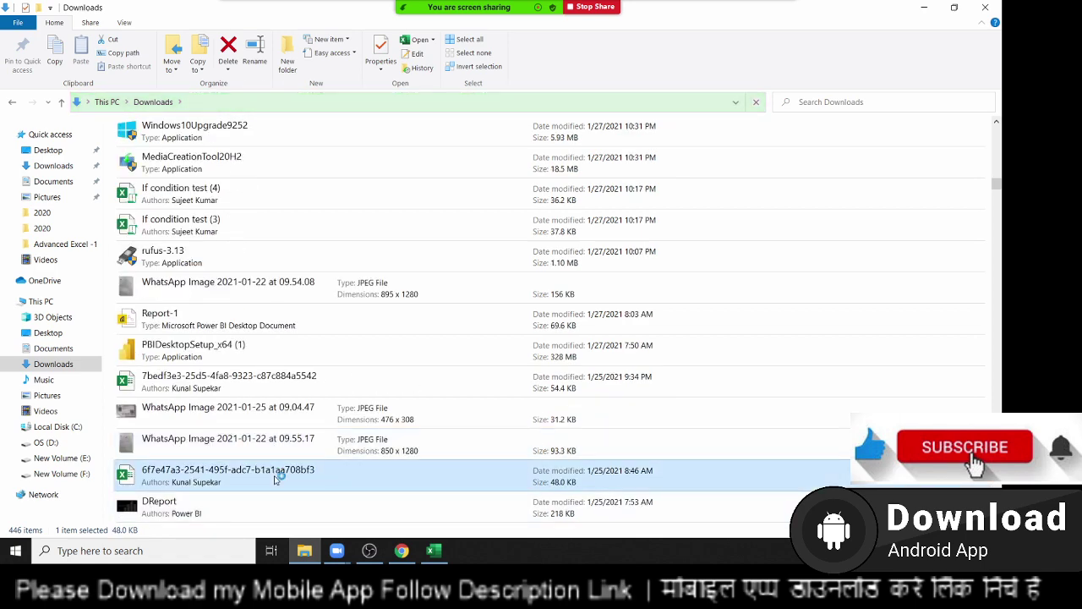
{"action": "double_click", "coordinate": [274, 475]}
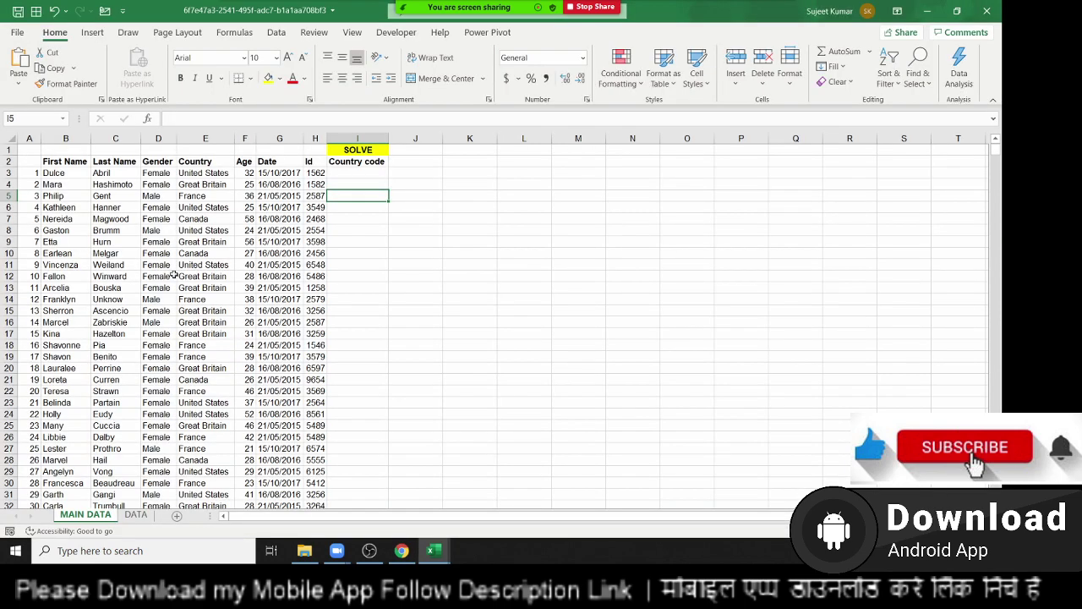
Inspect D11's Gender and the G4 and G9 dates on MAIN DATA, then return to Book1
{"action": "left_click", "coordinate": [163, 269]}
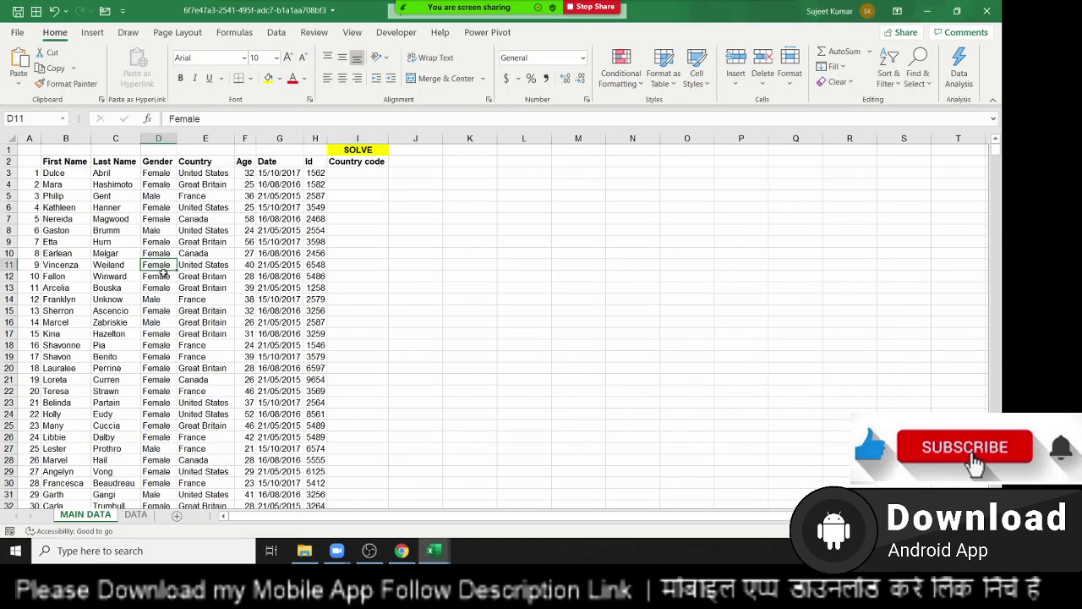
{"action": "left_click", "coordinate": [277, 182]}
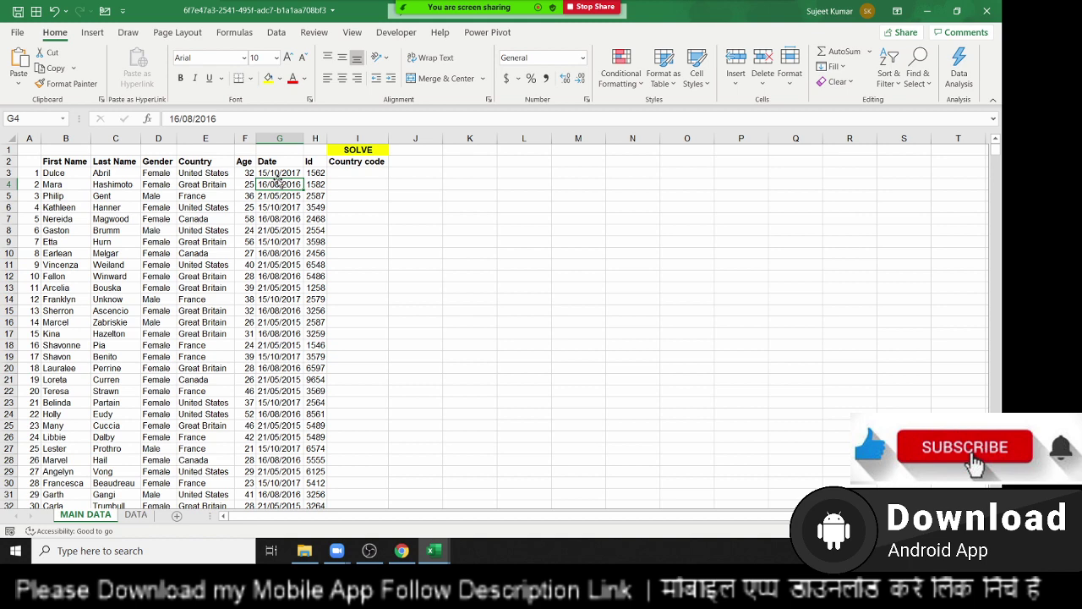
{"action": "left_click", "coordinate": [284, 241]}
{"action": "left_click", "coordinate": [133, 514]}
{"action": "left_click", "coordinate": [84, 515]}
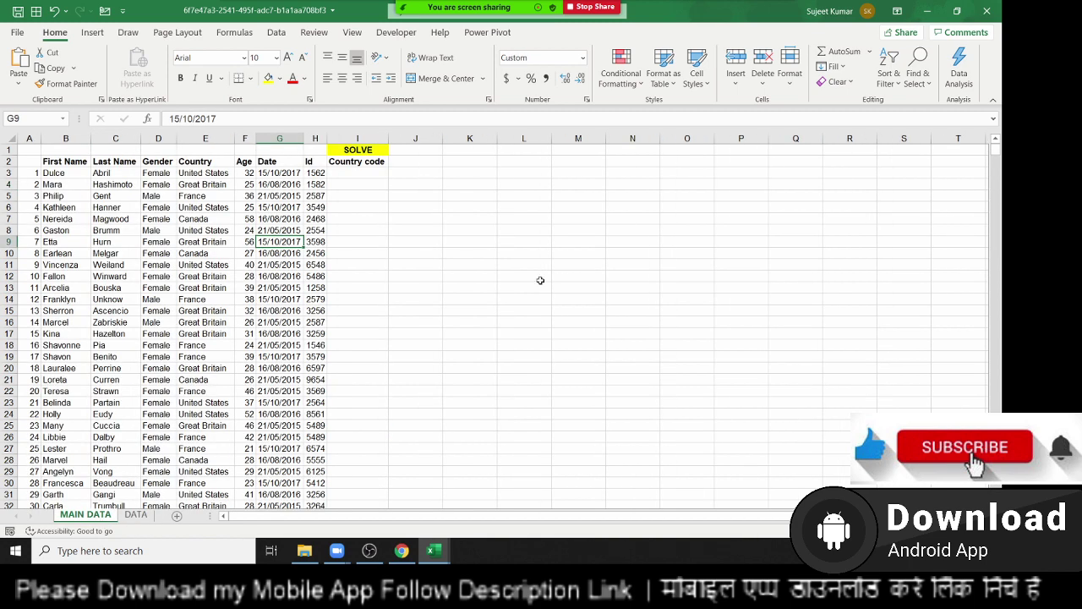
{"action": "key", "text": "alt+Tab"}
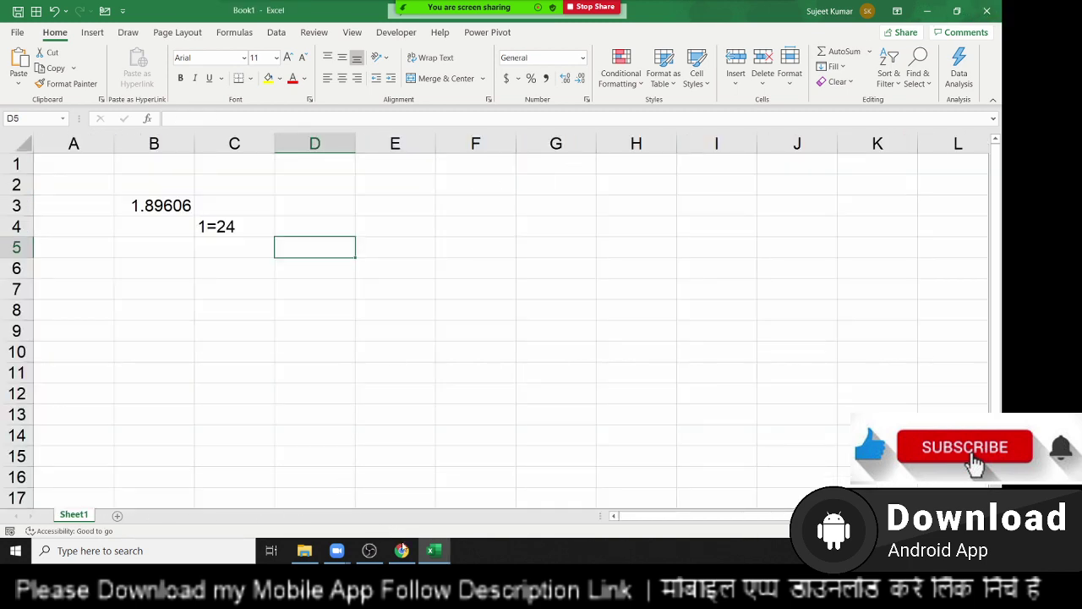
Open workbook 7bedf3e3-25d5-4fa8-9323-c87c884a5542 from Downloads, showing its Country Code list in Protected View
{"action": "left_click", "coordinate": [401, 551]}
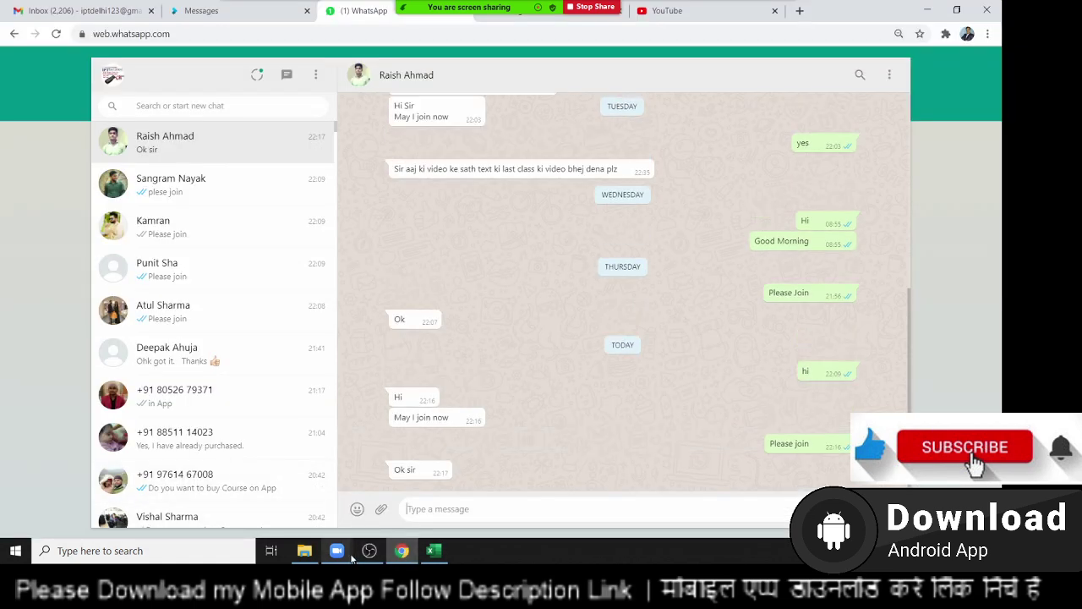
{"action": "left_click", "coordinate": [304, 550]}
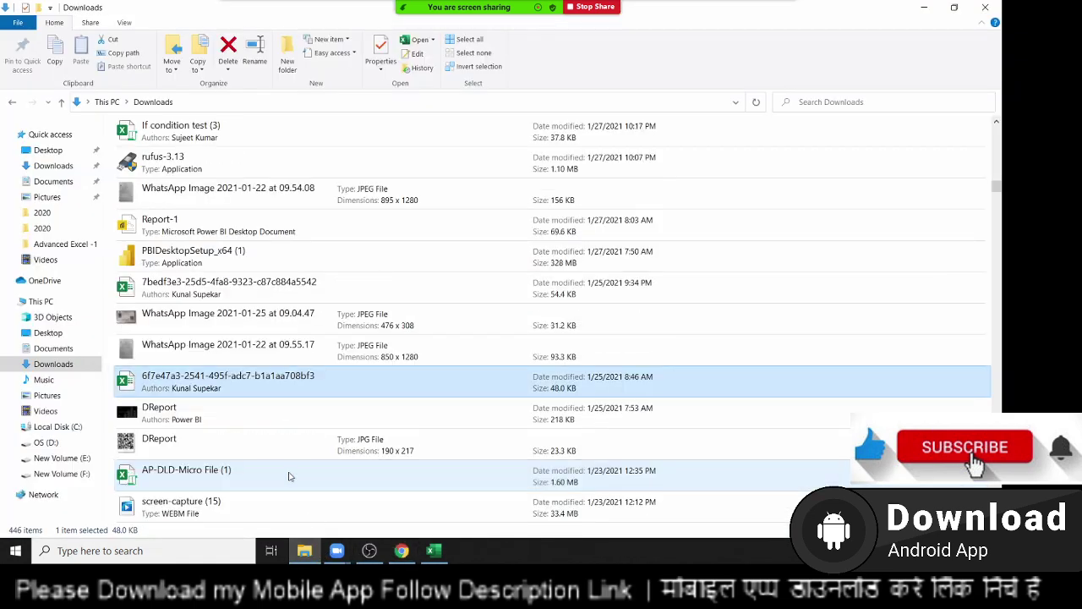
{"action": "scroll", "coordinate": [288, 477], "scroll_direction": "down", "scroll_amount": 1}
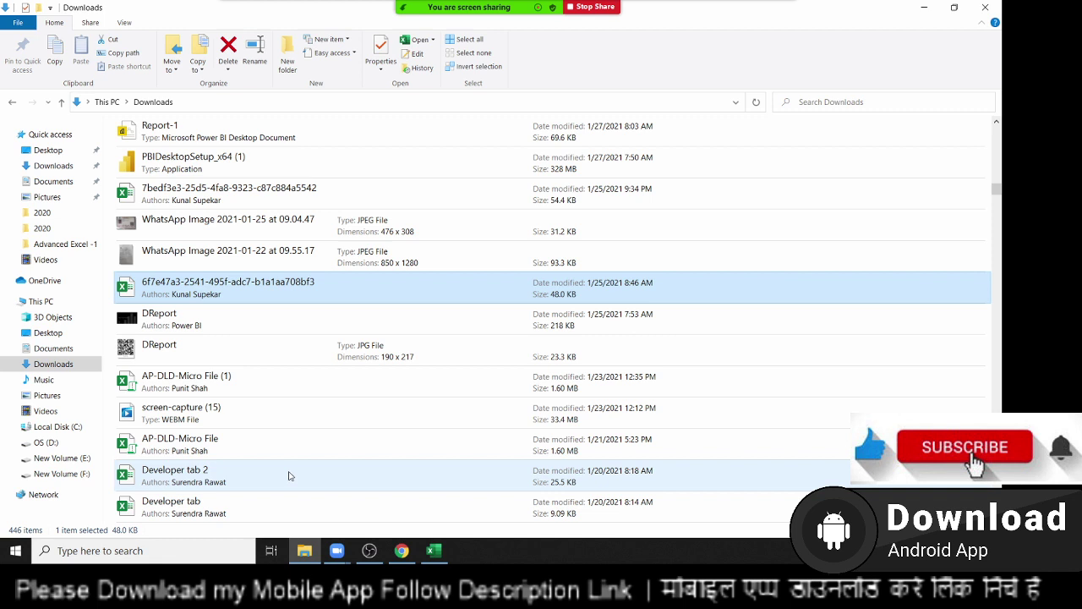
{"action": "left_click", "coordinate": [264, 390]}
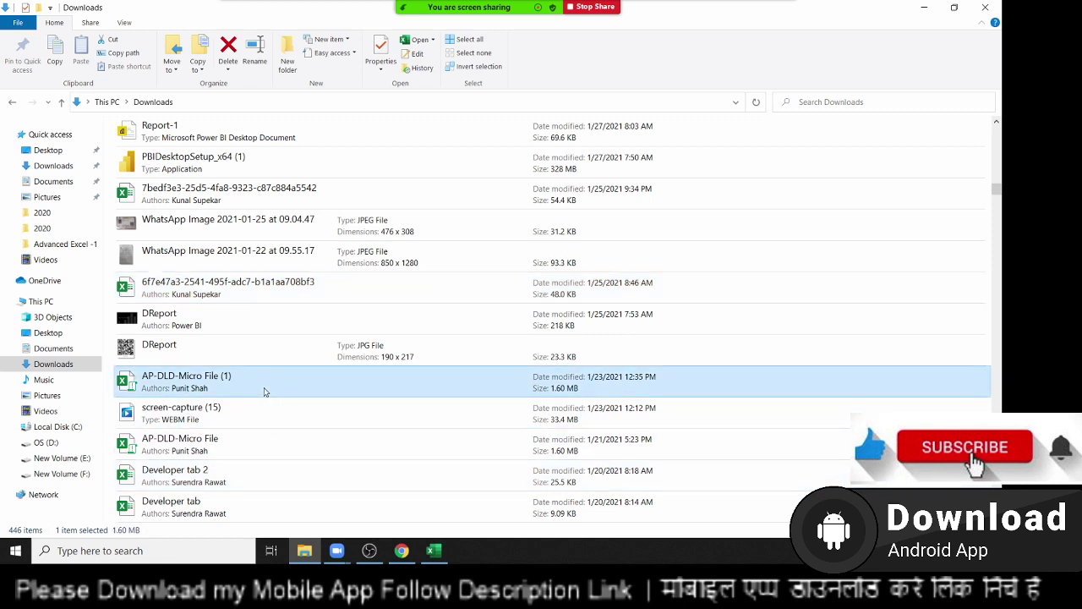
{"action": "left_click", "coordinate": [214, 200]}
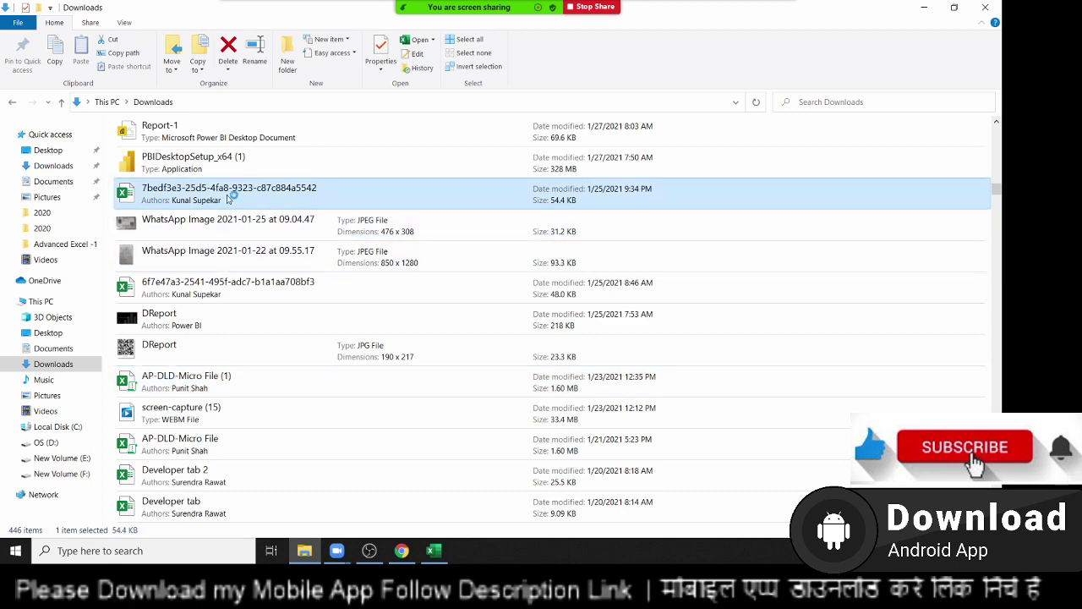
{"action": "key", "text": "alt+Tab"}
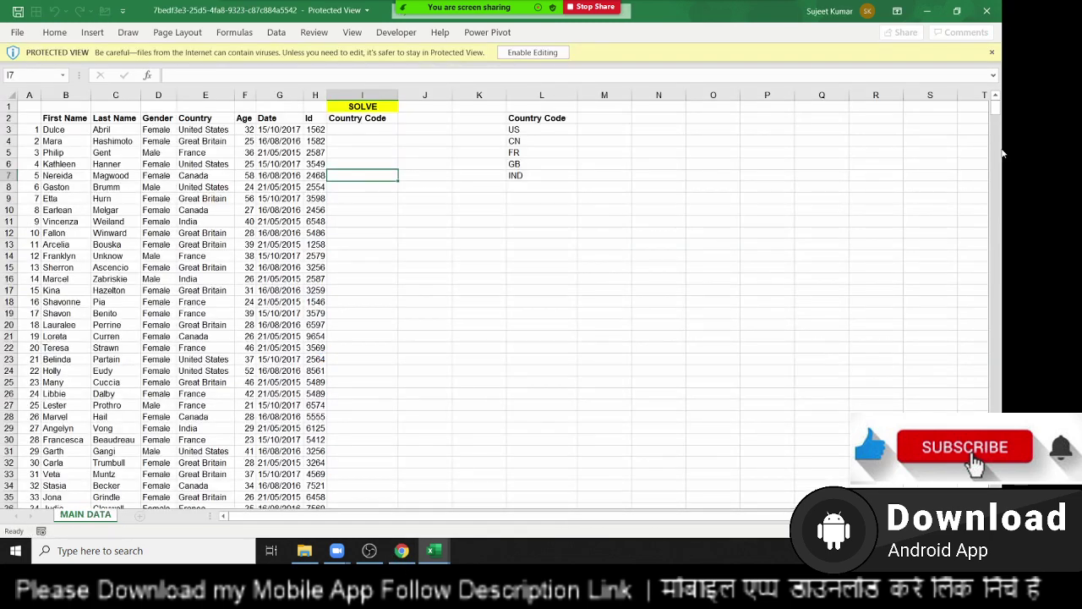
Close the protected-view country code workbook and return to the Downloads folder
{"action": "left_click", "coordinate": [986, 10]}
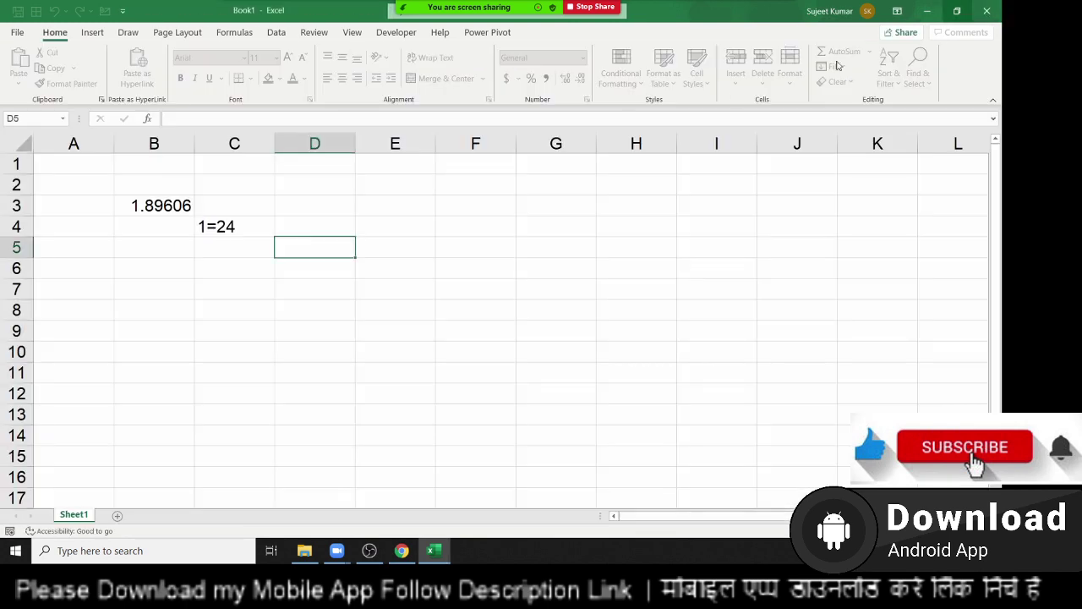
{"action": "left_click", "coordinate": [306, 551]}
{"action": "scroll", "coordinate": [315, 448], "scroll_direction": "up", "scroll_amount": 3}
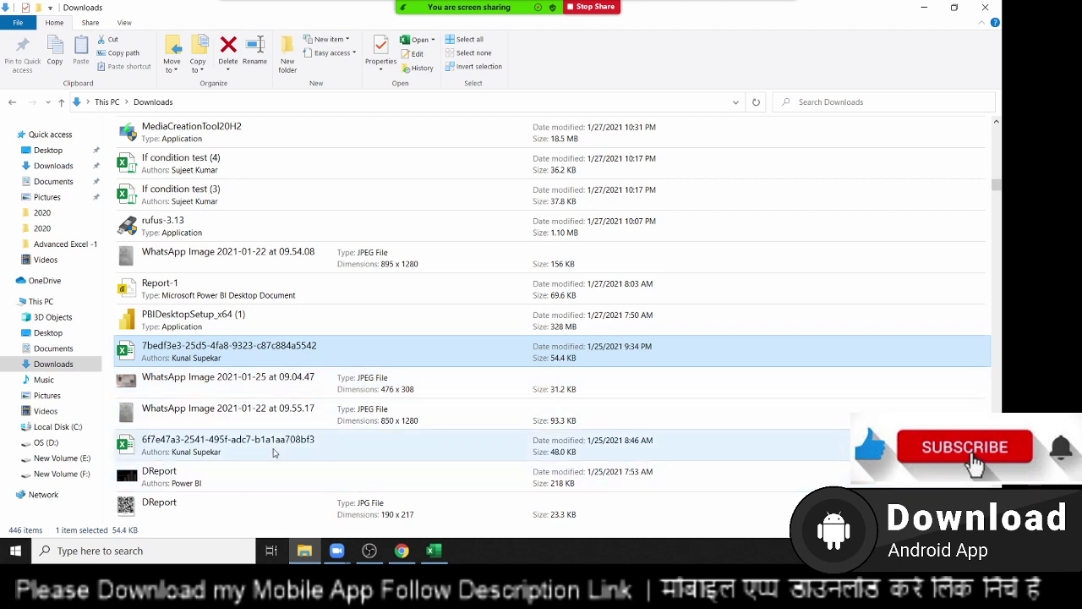
Scroll up through Downloads and open the AP-DLD-Micro File (2) workbook
{"action": "scroll", "coordinate": [271, 406], "scroll_direction": "up", "scroll_amount": 2}
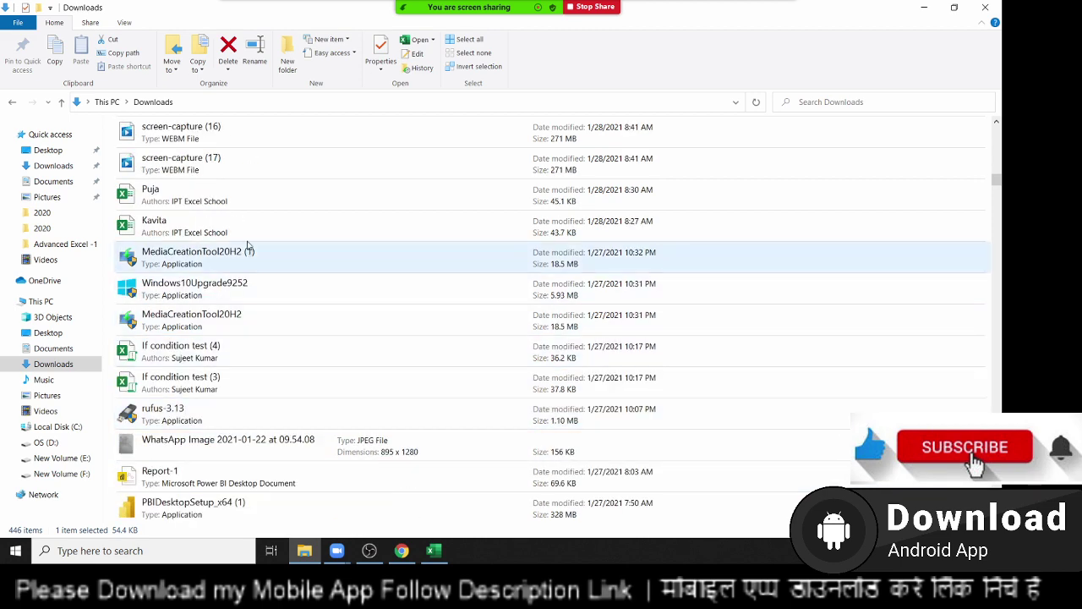
{"action": "scroll", "coordinate": [242, 225], "scroll_direction": "up", "scroll_amount": 2}
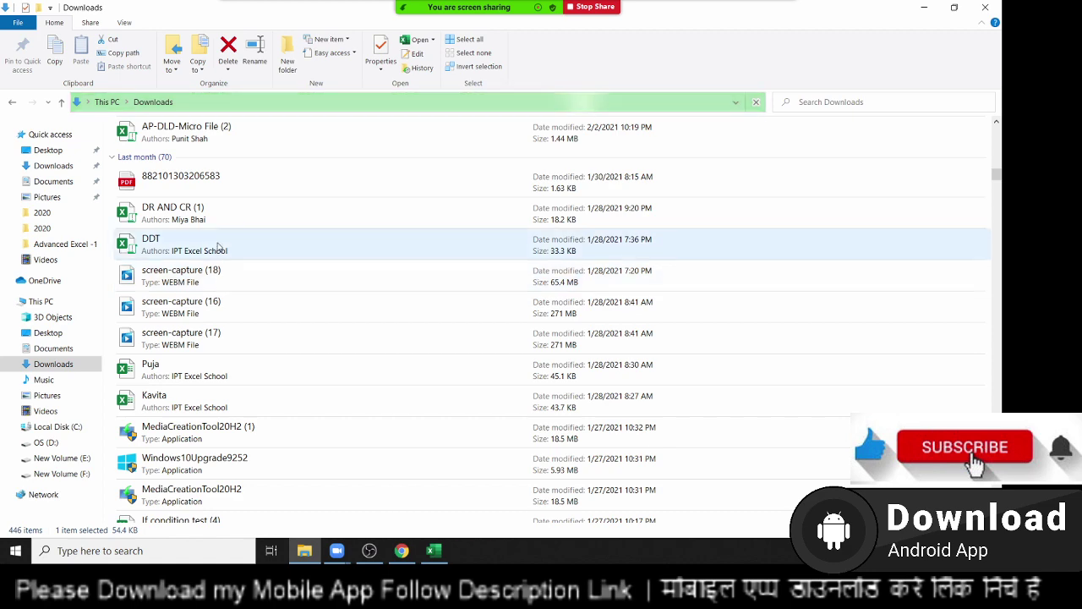
{"action": "left_click", "coordinate": [216, 213]}
{"action": "scroll", "coordinate": [216, 251], "scroll_direction": "up", "scroll_amount": 1}
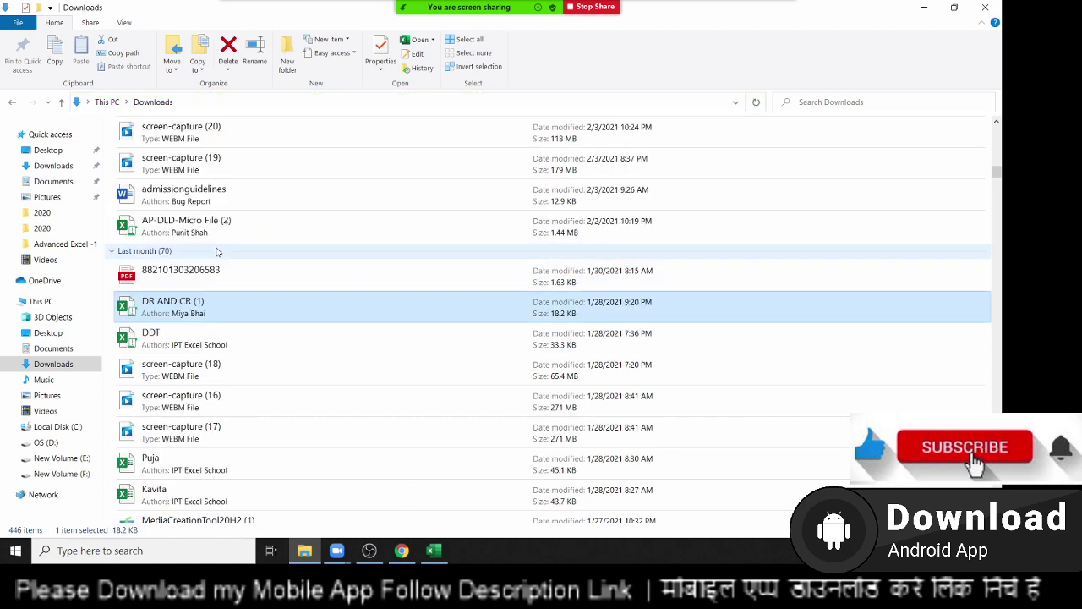
{"action": "double_click", "coordinate": [220, 237]}
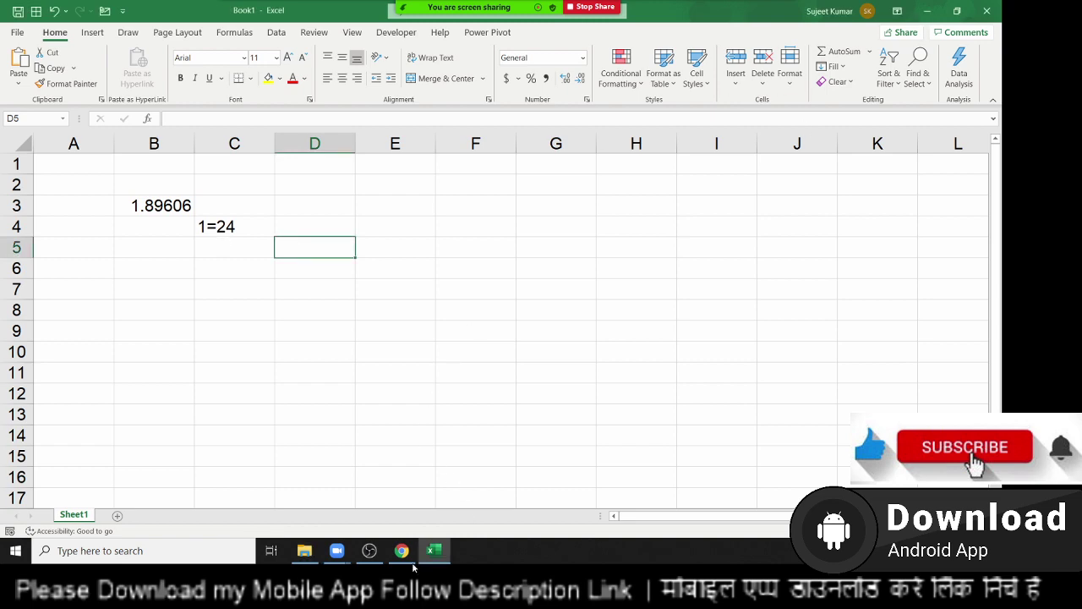
Open the Tracker workbook, then close it and AP-DLD-Micro File (2)
{"action": "left_click", "coordinate": [305, 550]}
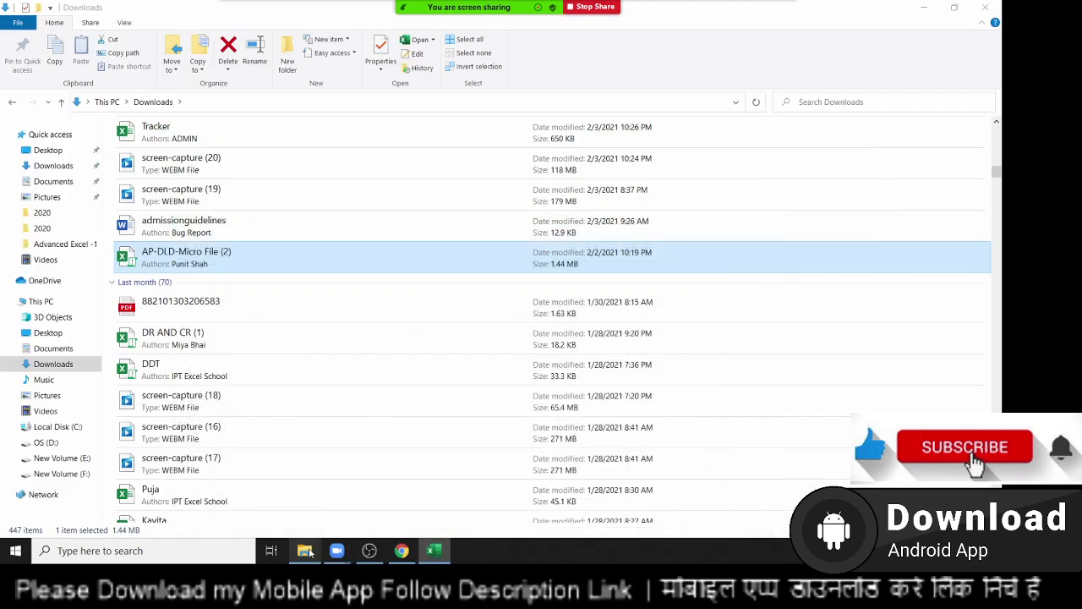
{"action": "scroll", "coordinate": [215, 317], "scroll_direction": "up", "scroll_amount": 3}
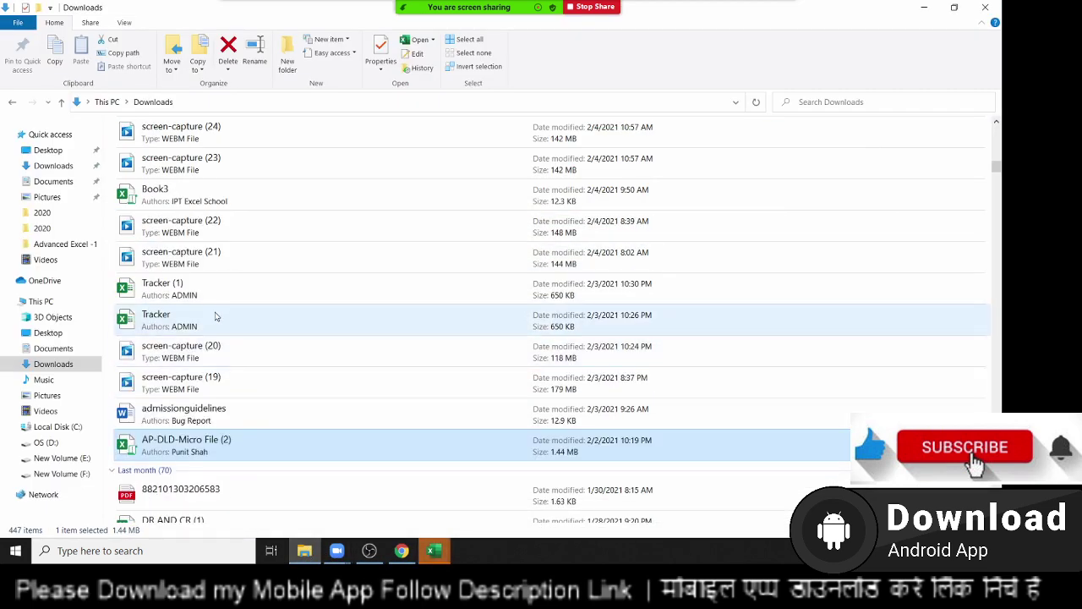
{"action": "double_click", "coordinate": [207, 322]}
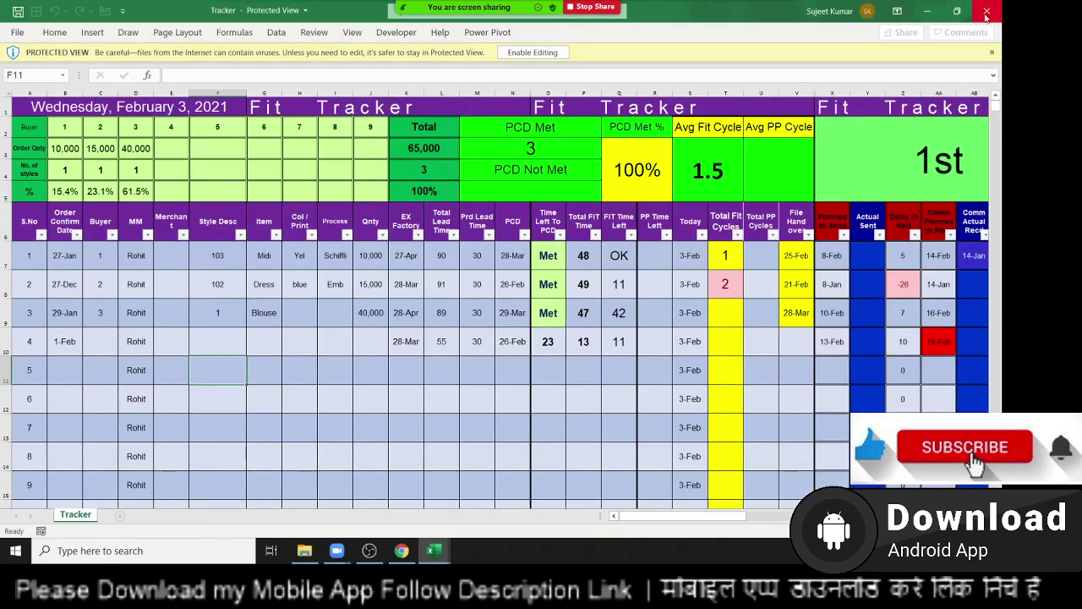
{"action": "left_click", "coordinate": [985, 15]}
{"action": "left_click", "coordinate": [985, 15]}
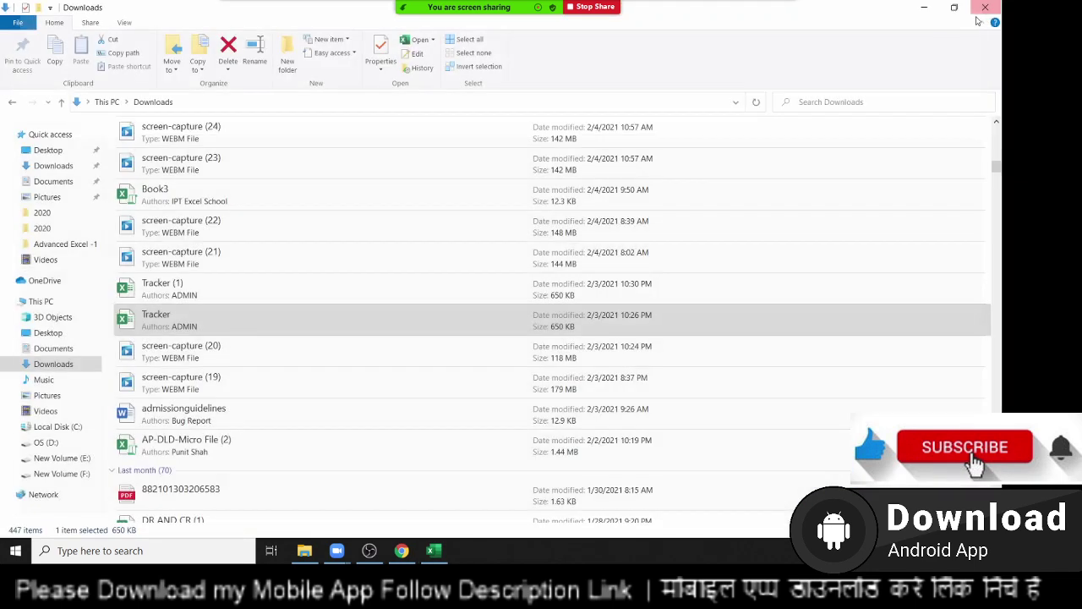
Open the long hexadecimal-named workbook from Downloads and close it again
{"action": "scroll", "coordinate": [229, 343], "scroll_direction": "up", "scroll_amount": 1}
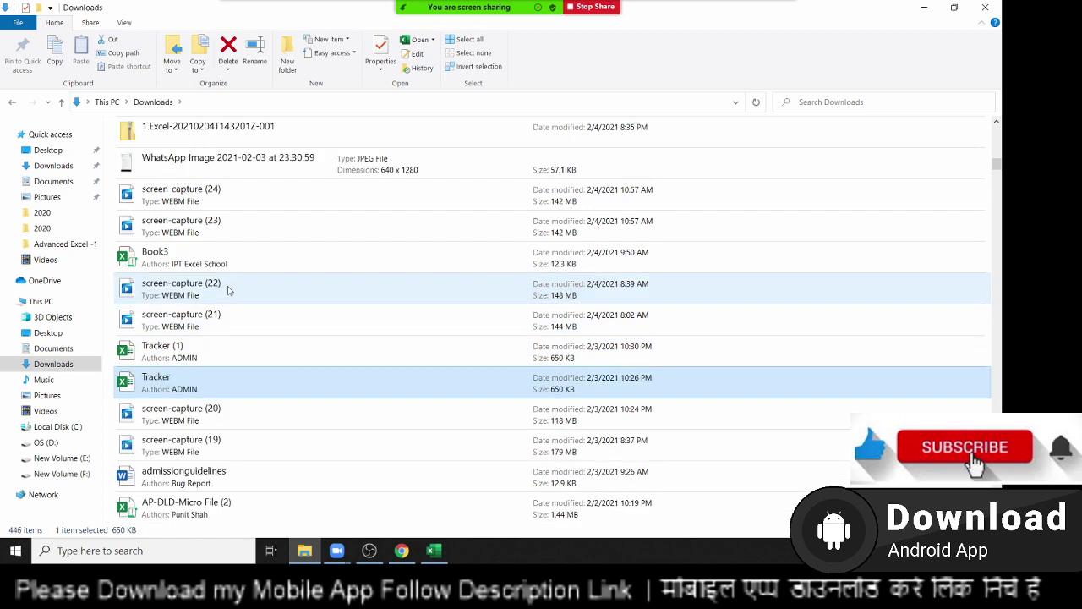
{"action": "scroll", "coordinate": [233, 266], "scroll_direction": "up", "scroll_amount": 1}
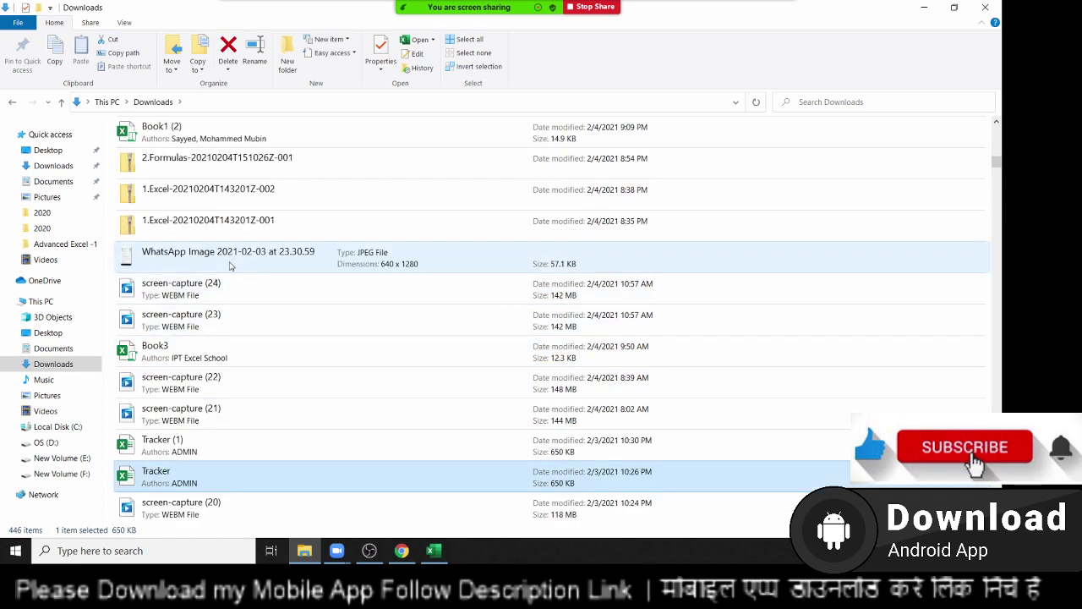
{"action": "scroll", "coordinate": [239, 337], "scroll_direction": "up", "scroll_amount": 2}
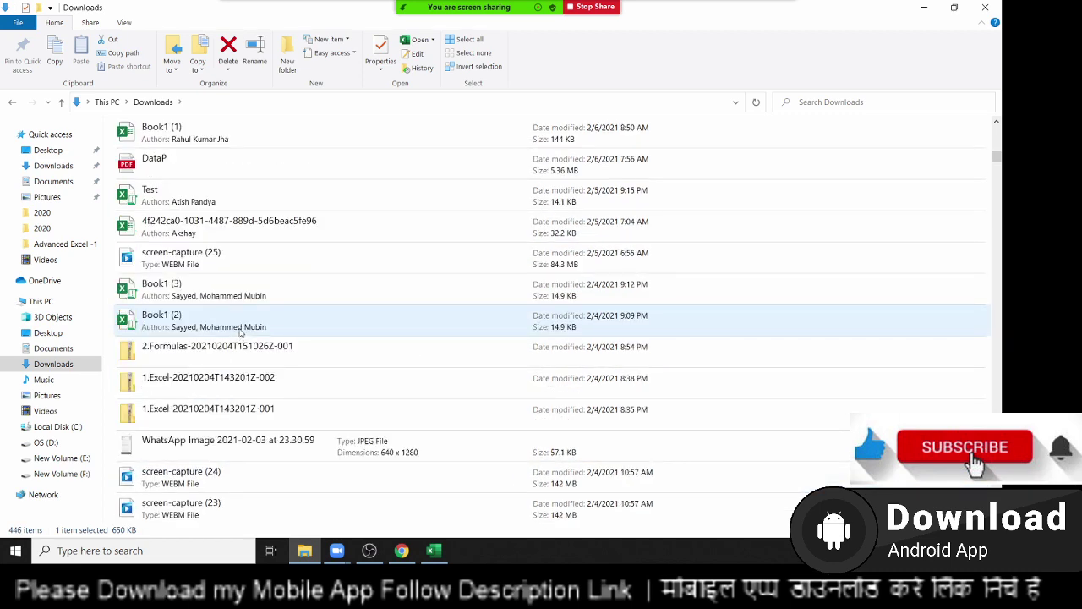
{"action": "scroll", "coordinate": [240, 332], "scroll_direction": "up", "scroll_amount": 1}
{"action": "left_click", "coordinate": [236, 311]}
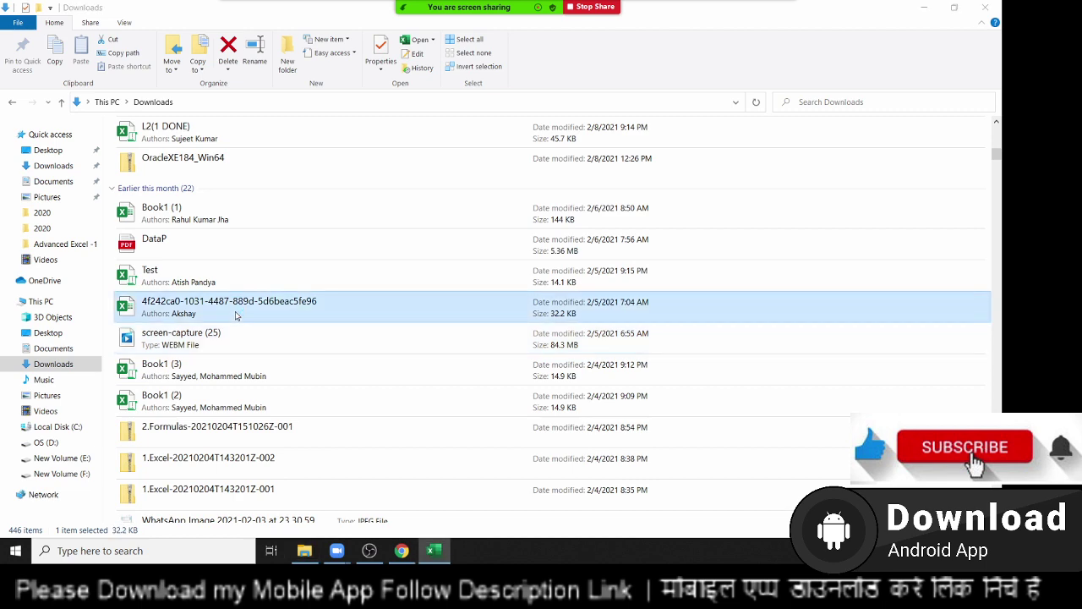
{"action": "double_click", "coordinate": [235, 311]}
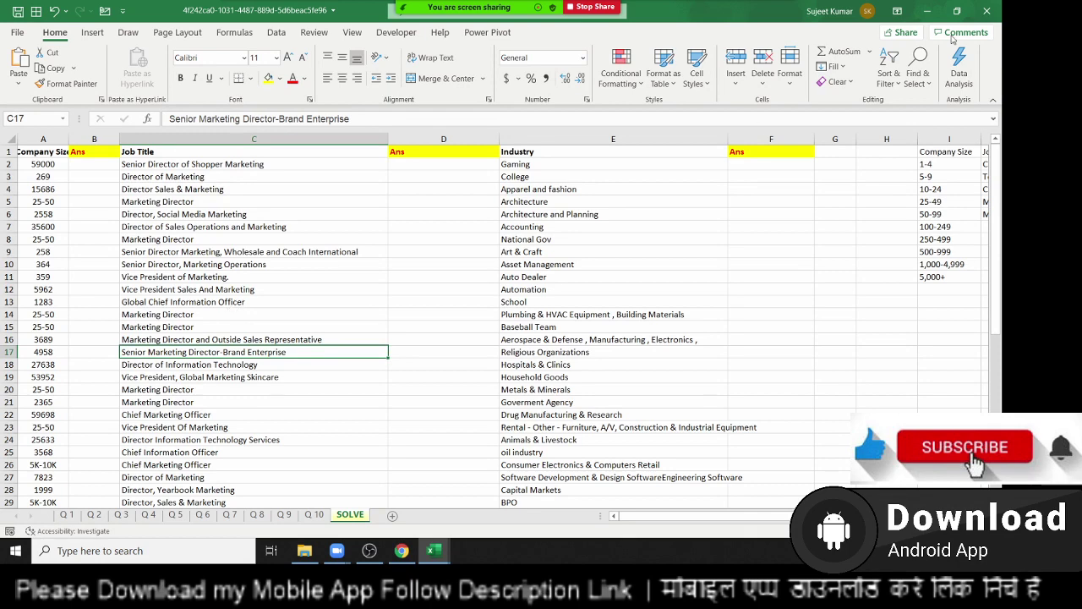
{"action": "left_click", "coordinate": [986, 10]}
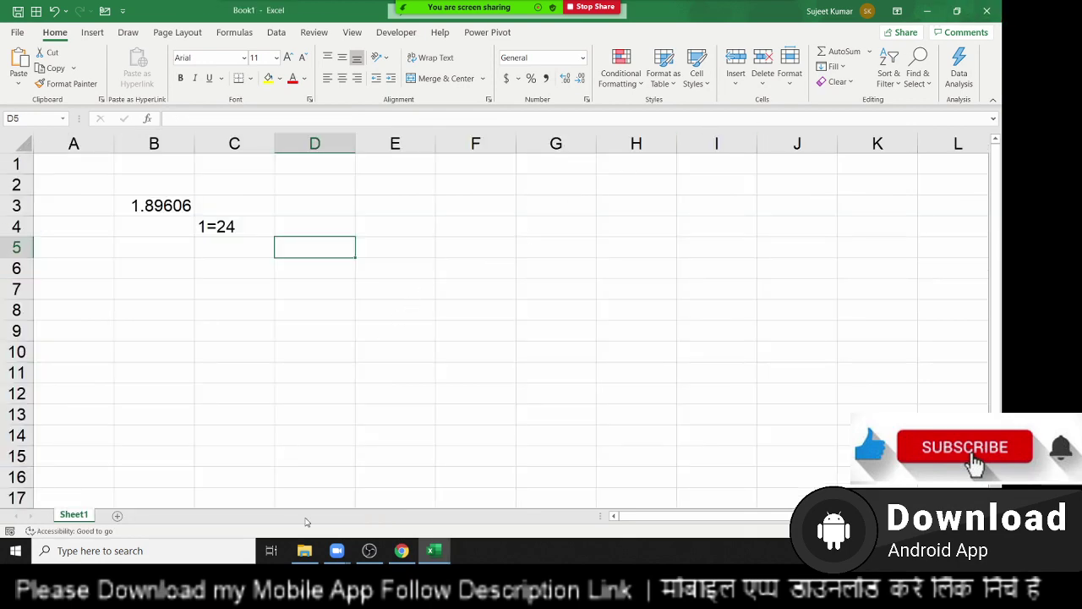
Get back to the Downloads folder and open the Excel Test File workbook
{"action": "left_click", "coordinate": [401, 550]}
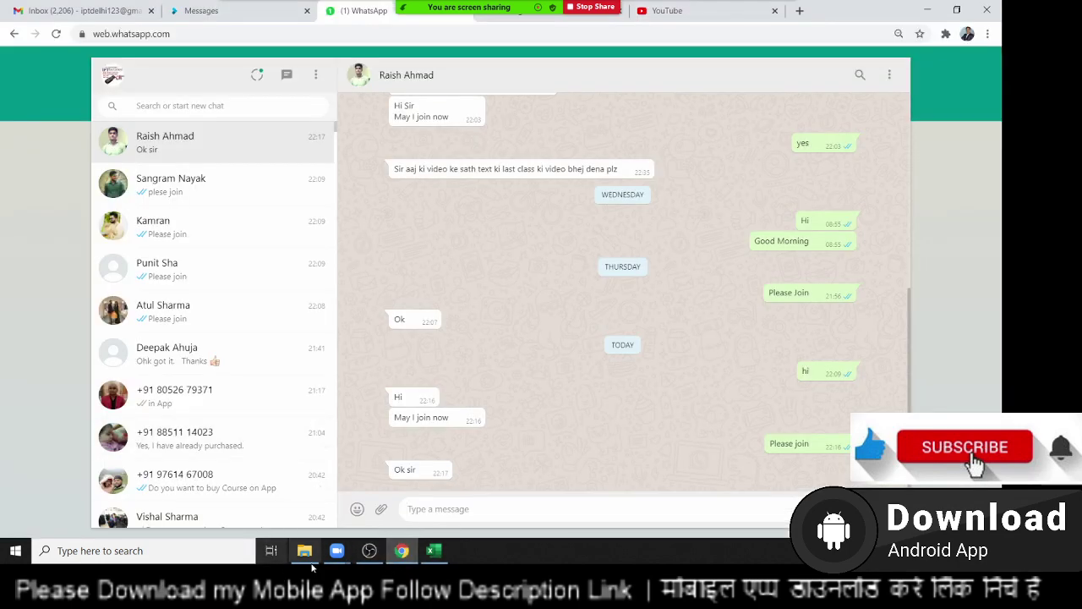
{"action": "left_click", "coordinate": [401, 551]}
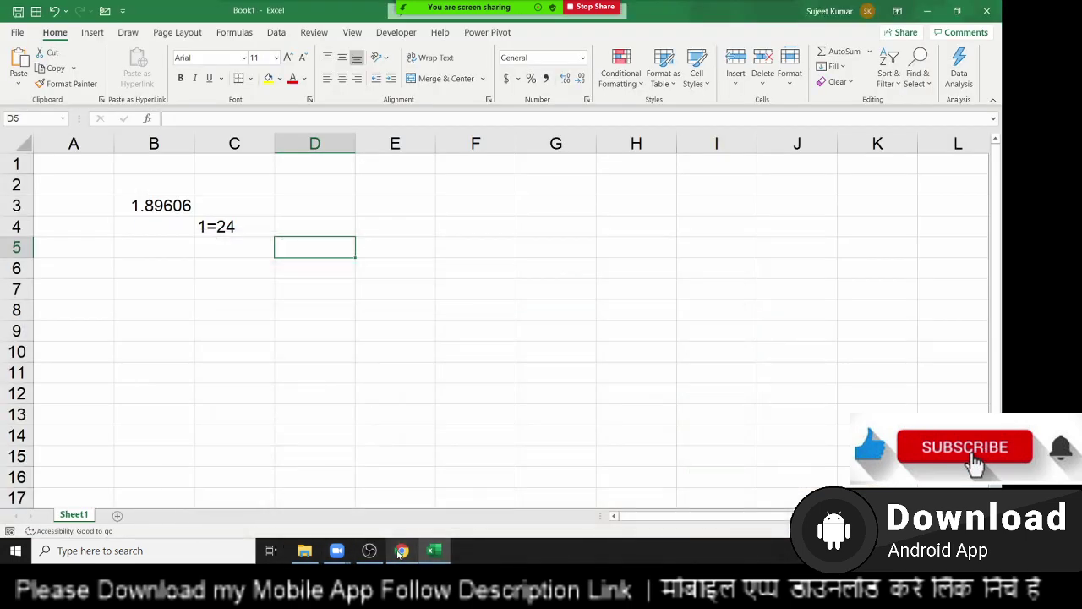
{"action": "left_click", "coordinate": [304, 550]}
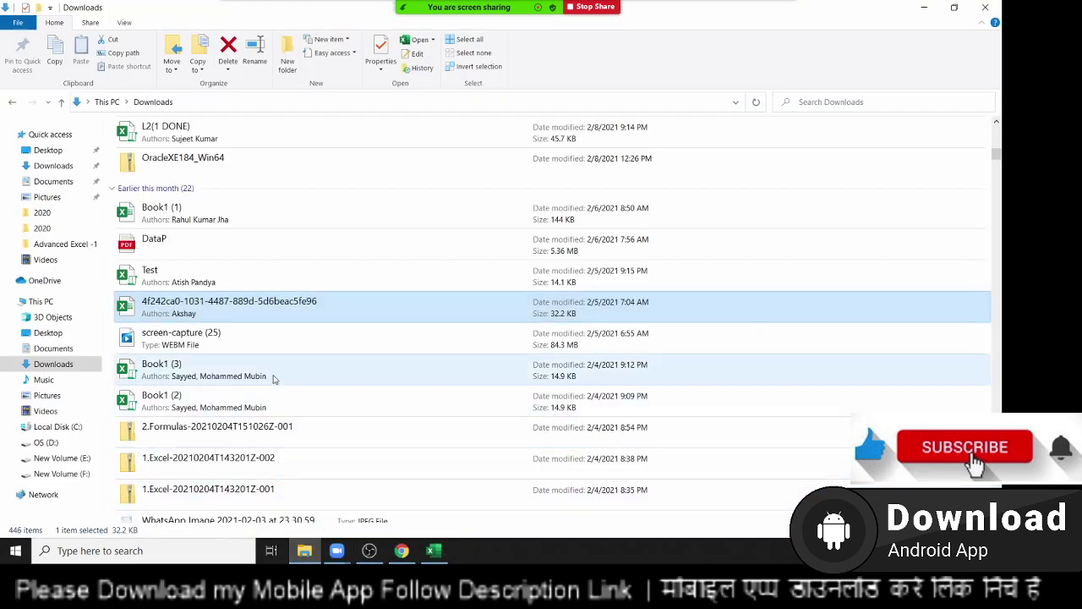
{"action": "scroll", "coordinate": [273, 377], "scroll_direction": "up", "scroll_amount": 3}
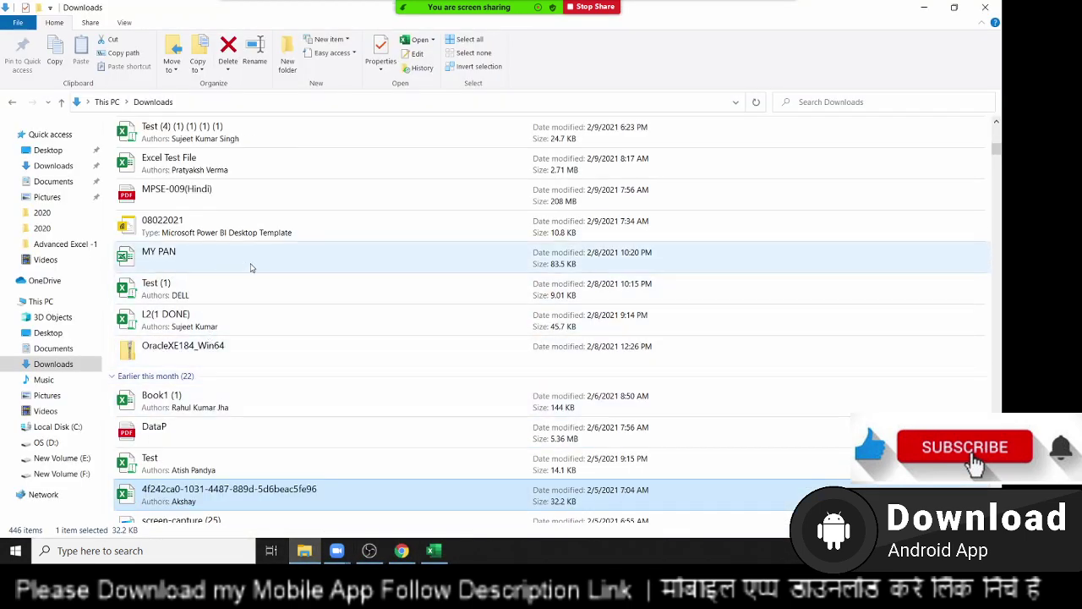
{"action": "scroll", "coordinate": [245, 266], "scroll_direction": "up", "scroll_amount": 1}
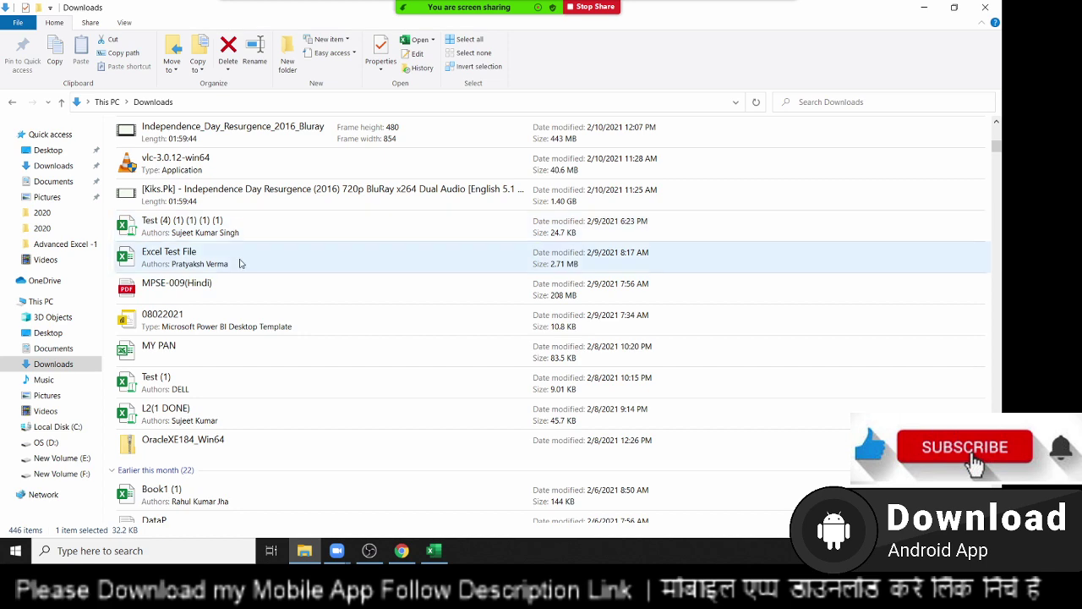
{"action": "left_click", "coordinate": [243, 264]}
{"action": "scroll", "coordinate": [264, 309], "scroll_direction": "up", "scroll_amount": 2}
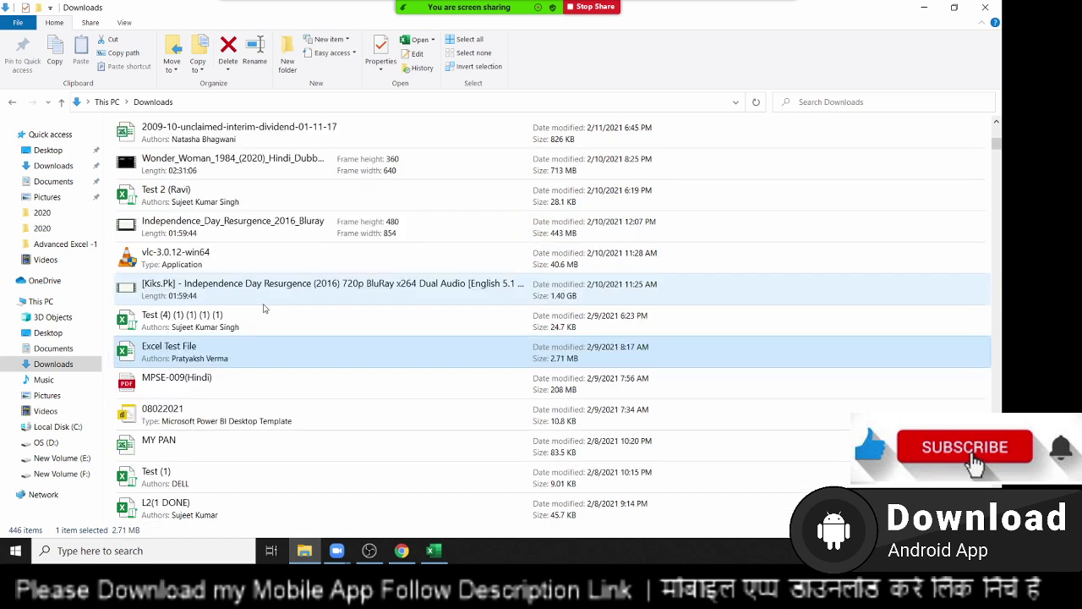
{"action": "double_click", "coordinate": [252, 355]}
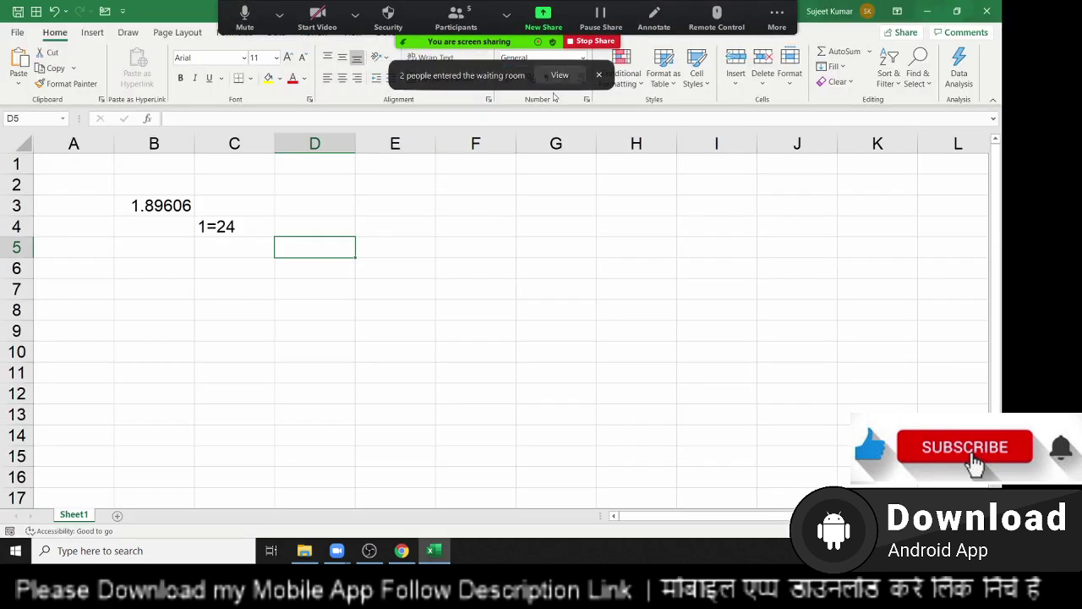
Admit a waiting participant to the meeting and close the participants list
{"action": "left_click", "coordinate": [555, 79]}
{"action": "left_click", "coordinate": [541, 212]}
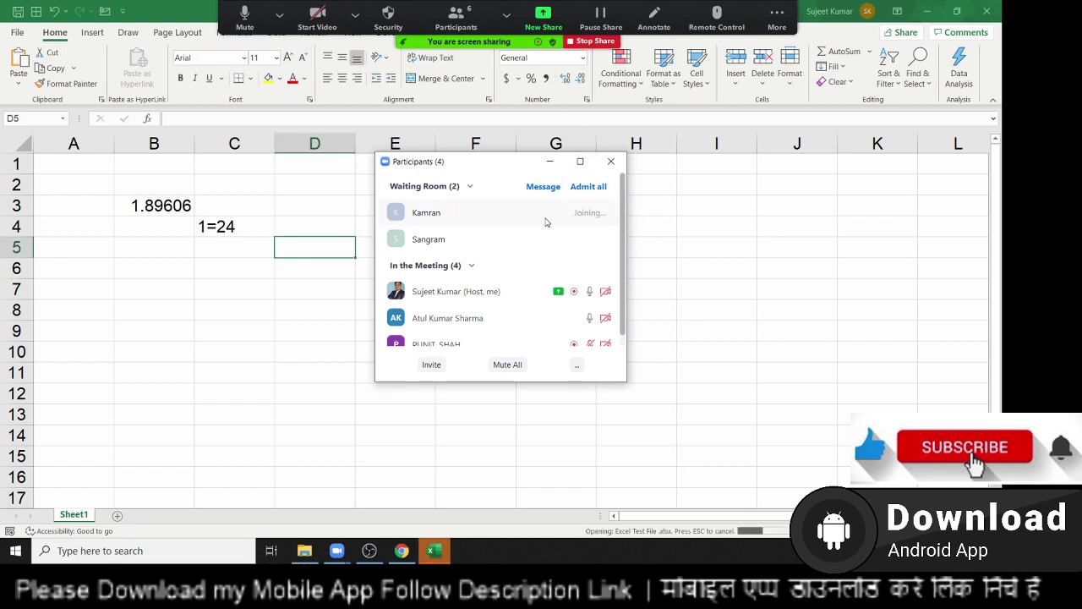
{"action": "left_click", "coordinate": [604, 164]}
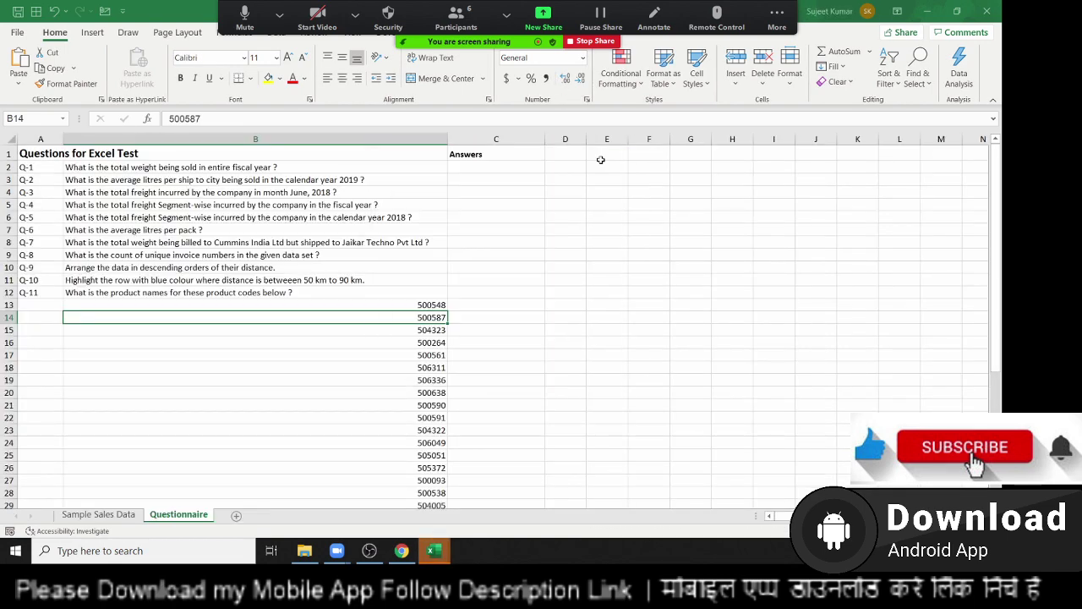
Check the Q-5 question and Sample Sales Data sheet, then return to Book1
{"action": "left_click", "coordinate": [390, 218]}
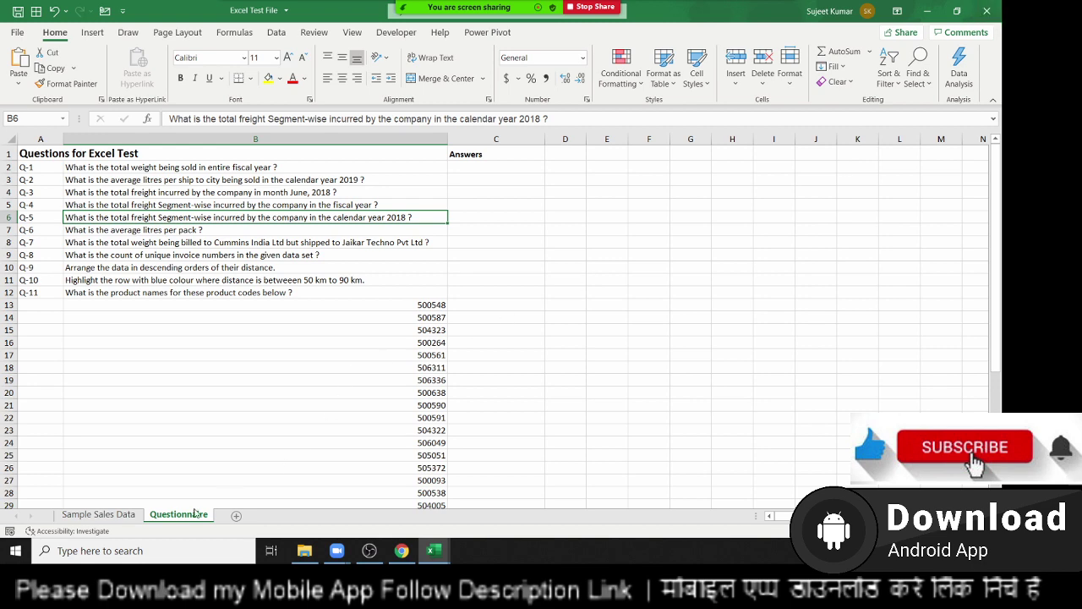
{"action": "left_click", "coordinate": [84, 515]}
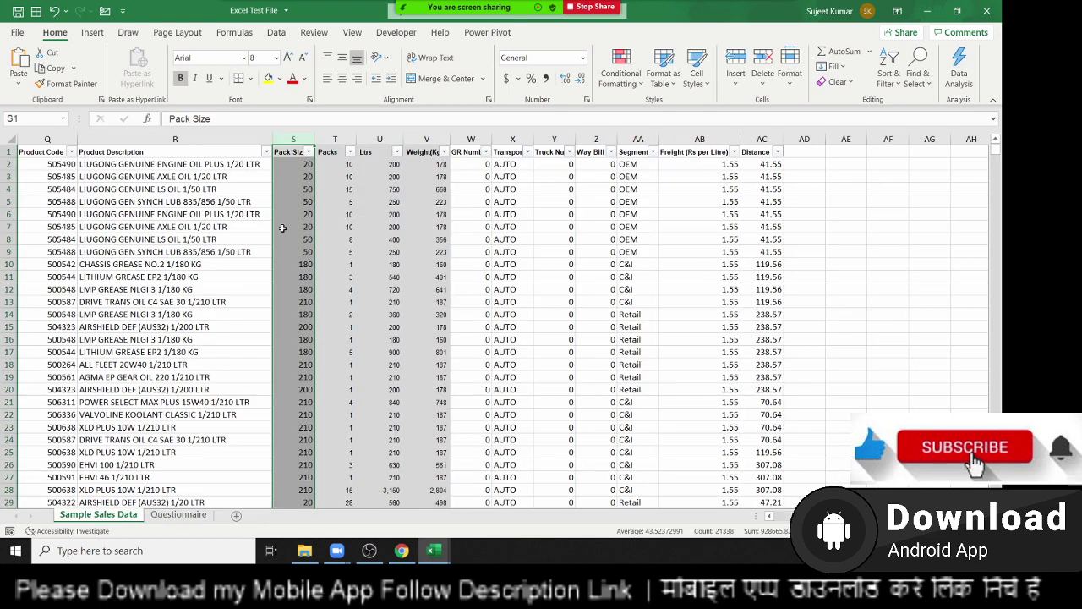
{"action": "left_click", "coordinate": [985, 11]}
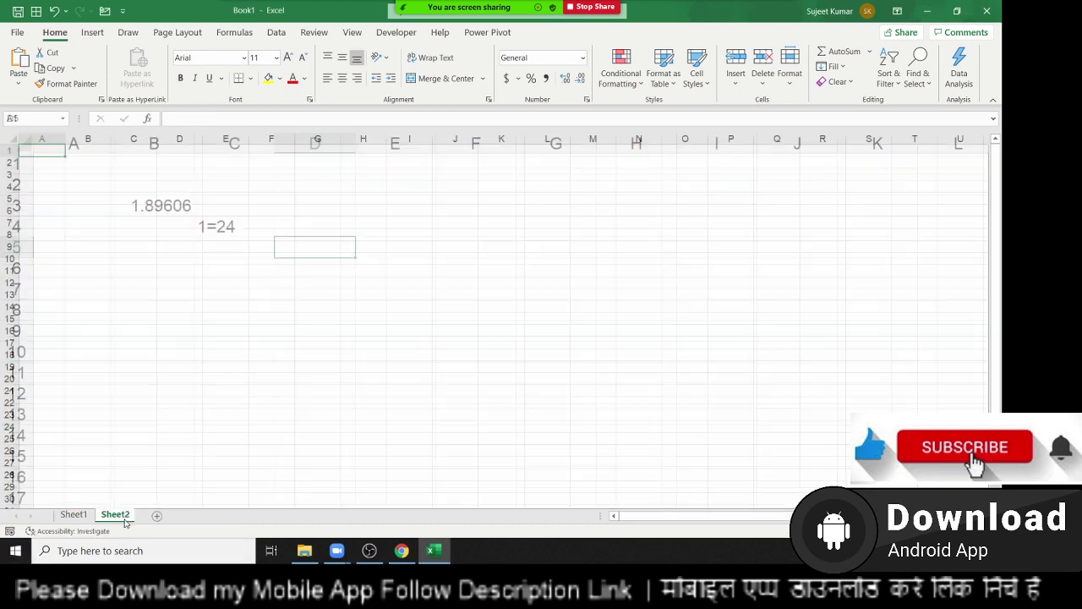
Add a new Sheet2 with a Date heading in A1 and 1/1 in C2
{"action": "left_click", "coordinate": [119, 516]}
{"action": "type", "text": "Dat"}
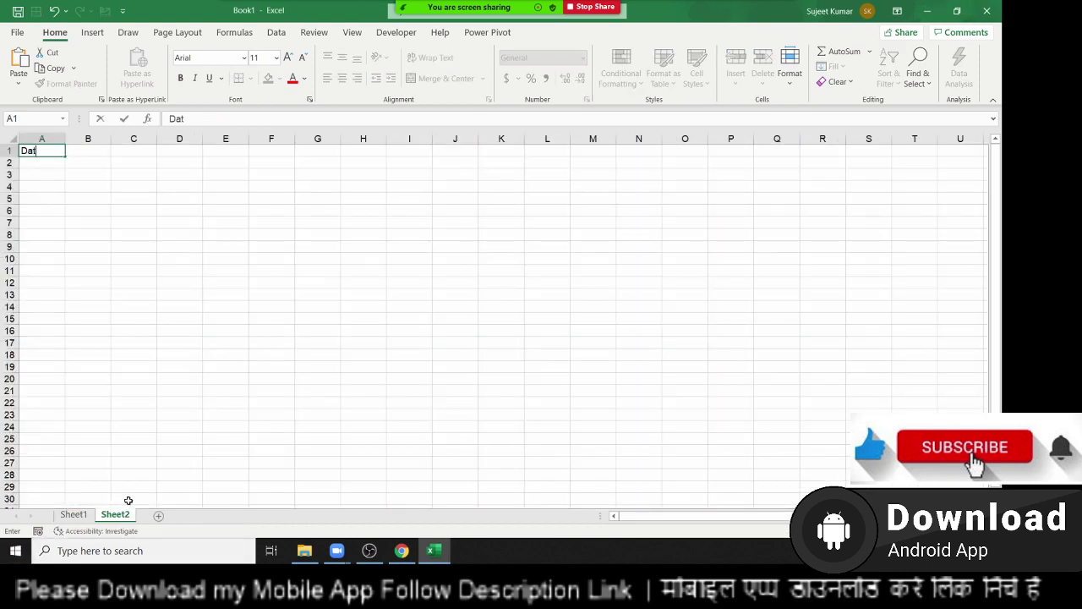
{"action": "type", "text": "e"}
{"action": "key", "text": "Return"}
{"action": "key", "text": "Right"}
{"action": "key", "text": "Right"}
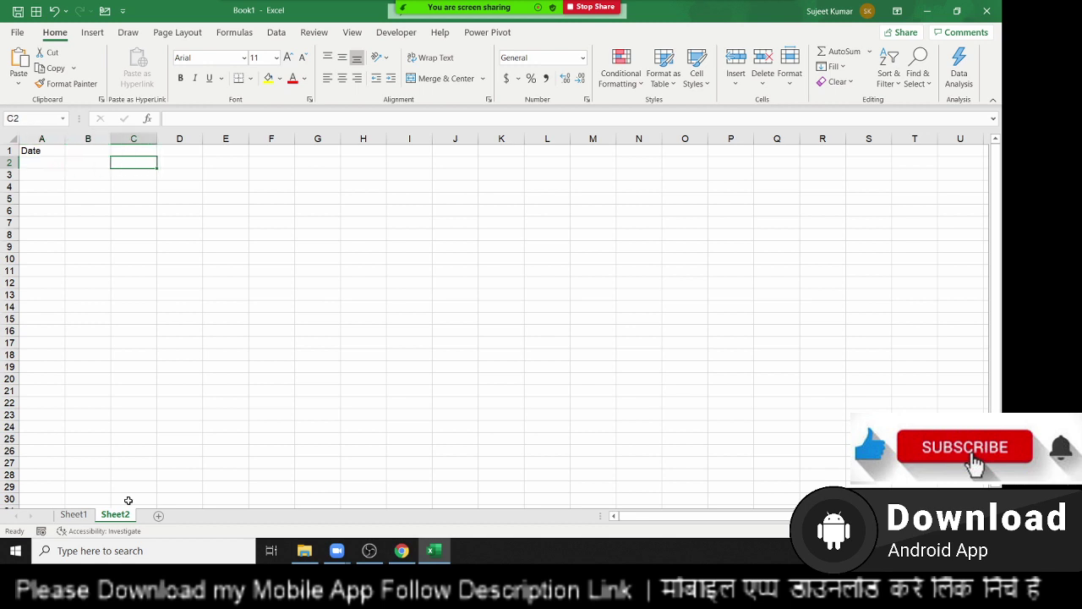
{"action": "type", "text": "1/1"}
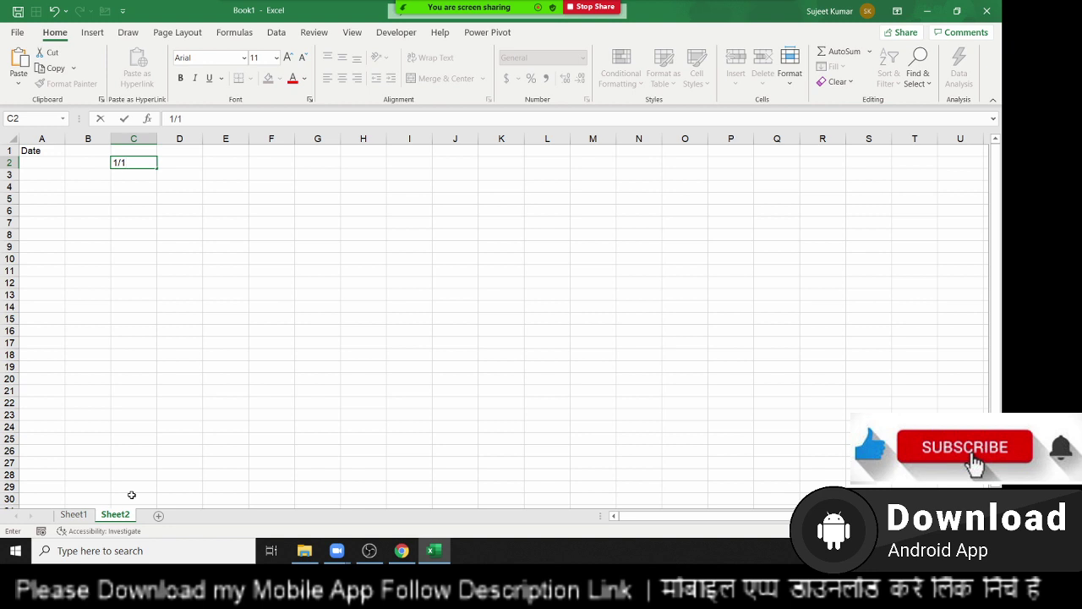
{"action": "key", "text": "Return"}
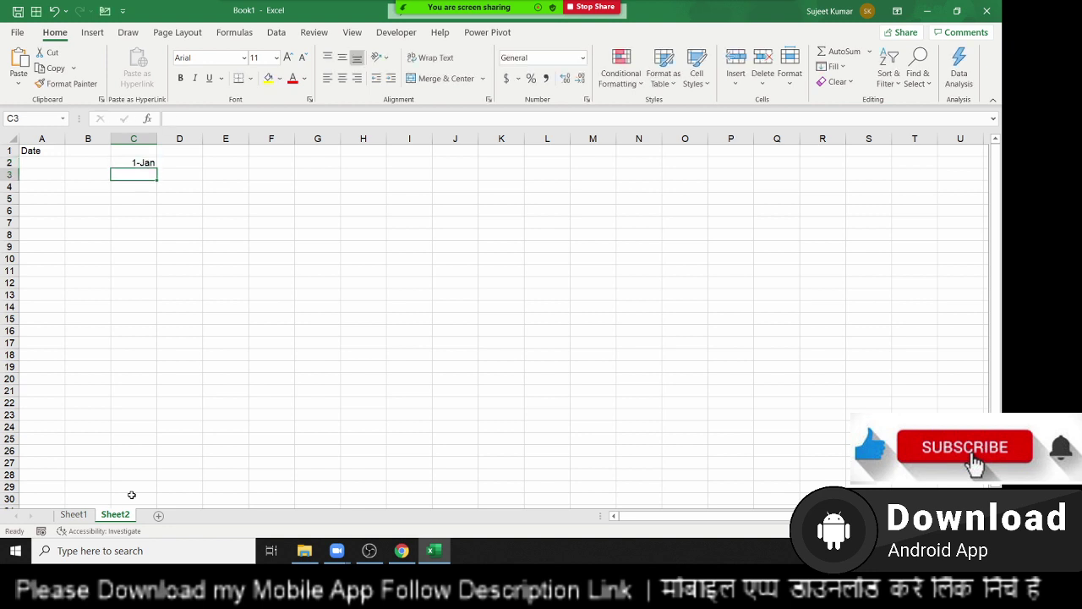
{"action": "key", "text": "Up"}
{"action": "key", "text": "Down"}
Enter =EOMONTH(C2,0) in C3 and show the dates as serials 44197 and 44227
{"action": "type", "text": "=e"}
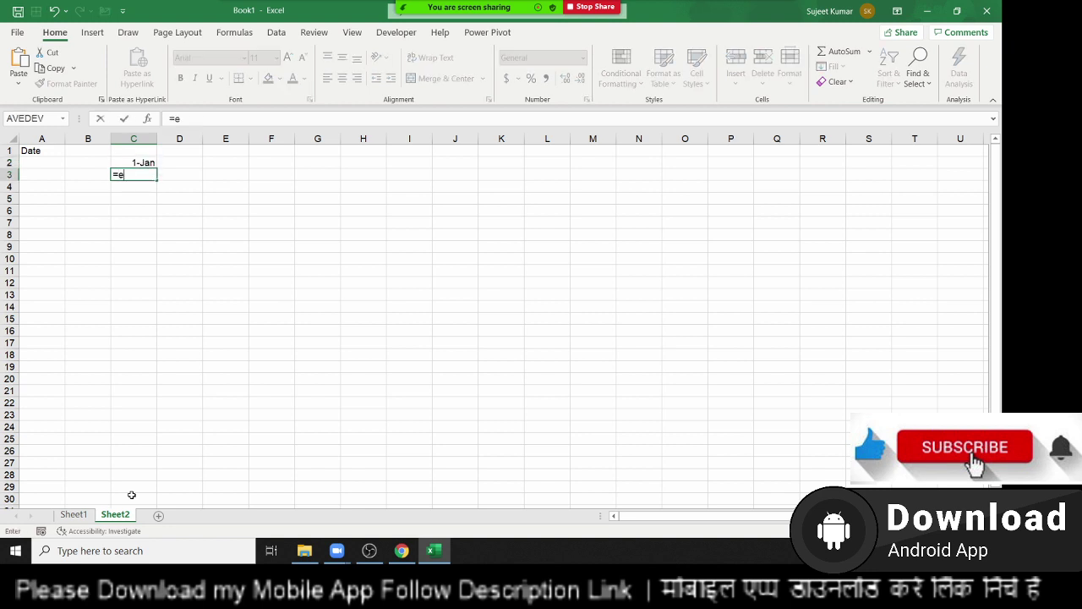
{"action": "type", "text": "o"}
{"action": "key", "text": "Tab"}
{"action": "key", "text": "Up"}
{"action": "type", "text": ","}
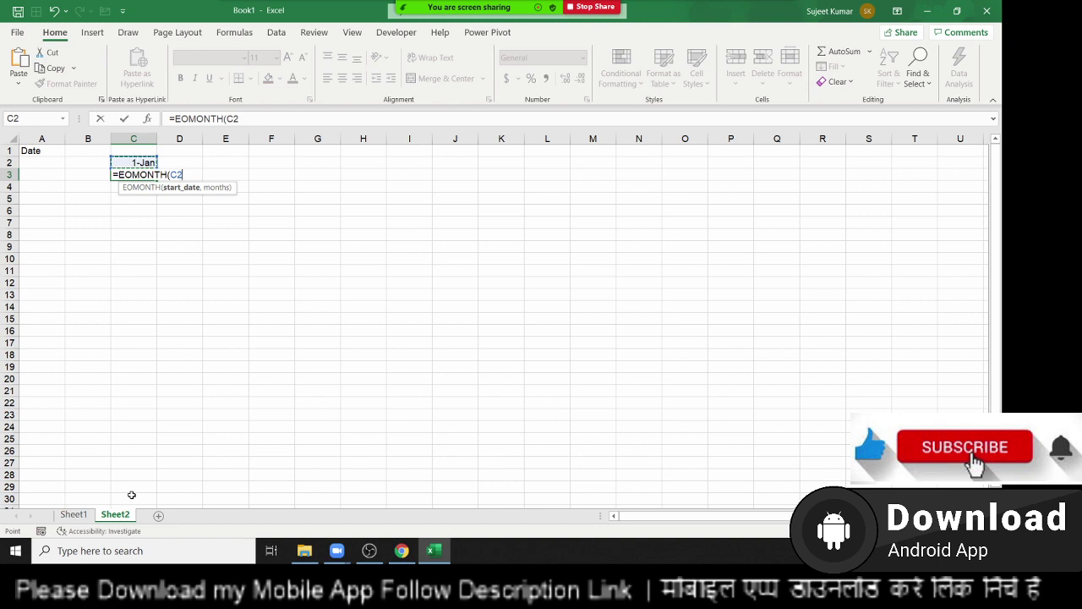
{"action": "type", "text": "0)"}
{"action": "key", "text": "Return"}
{"action": "key", "text": "Up"}
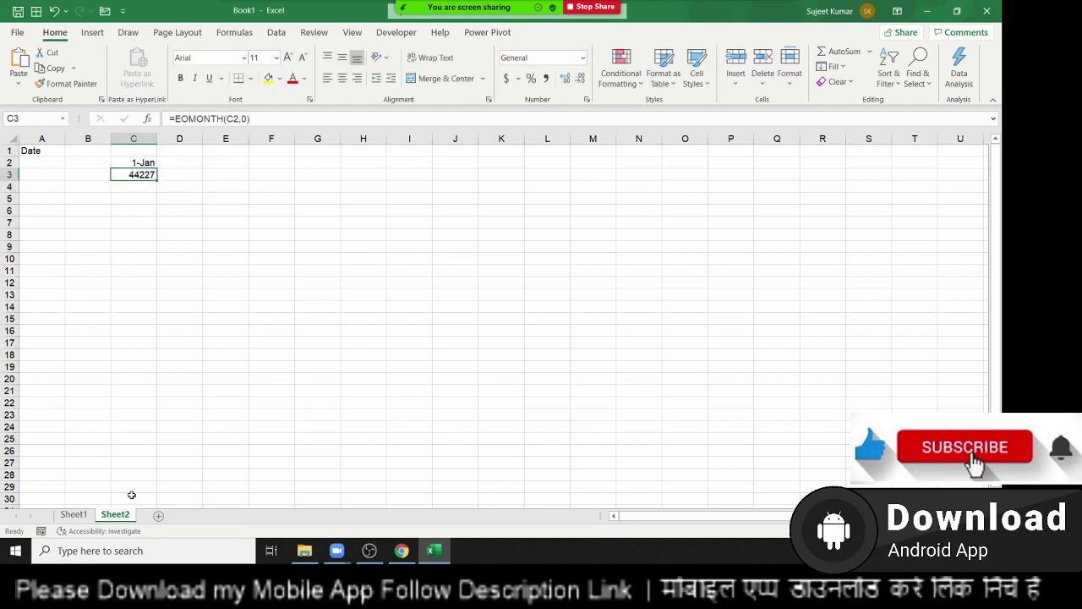
{"action": "key", "text": "Up"}
{"action": "key", "text": "ctrl+shift+grave"}
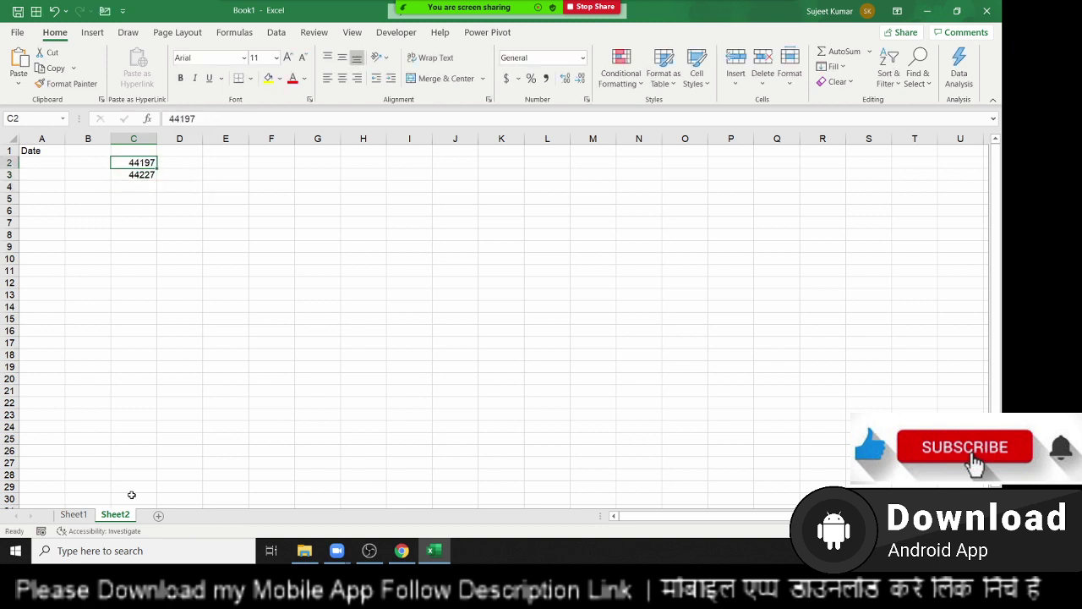
Enter a RANDBETWEEN(44197,44227) random date formula in A2
{"action": "key", "text": "Right"}
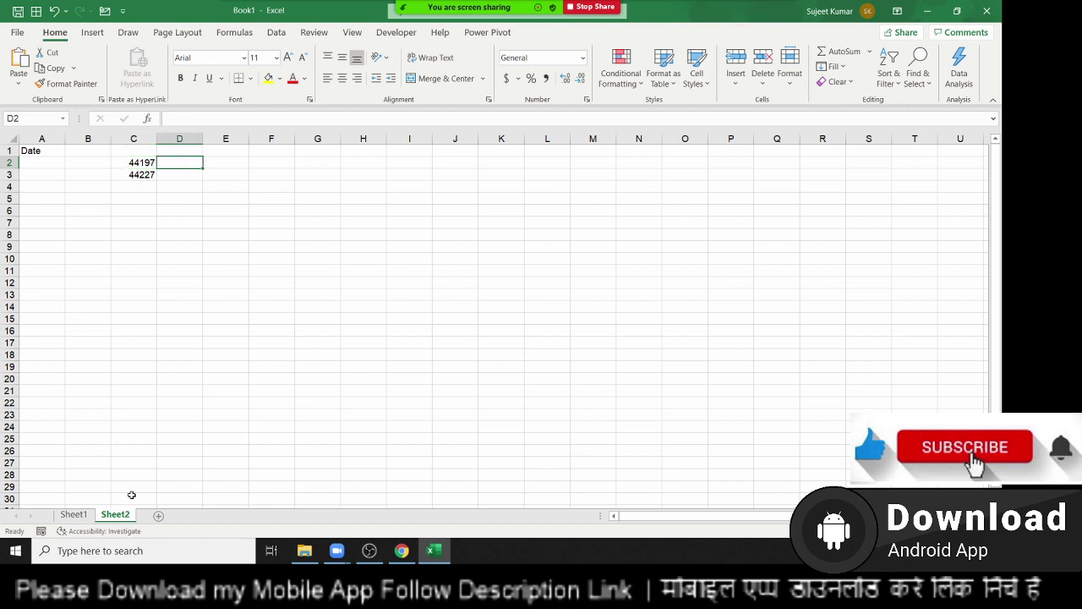
{"action": "key", "text": "Left"}
{"action": "key", "text": "Left"}
{"action": "key", "text": "Left"}
{"action": "type", "text": "=ra"}
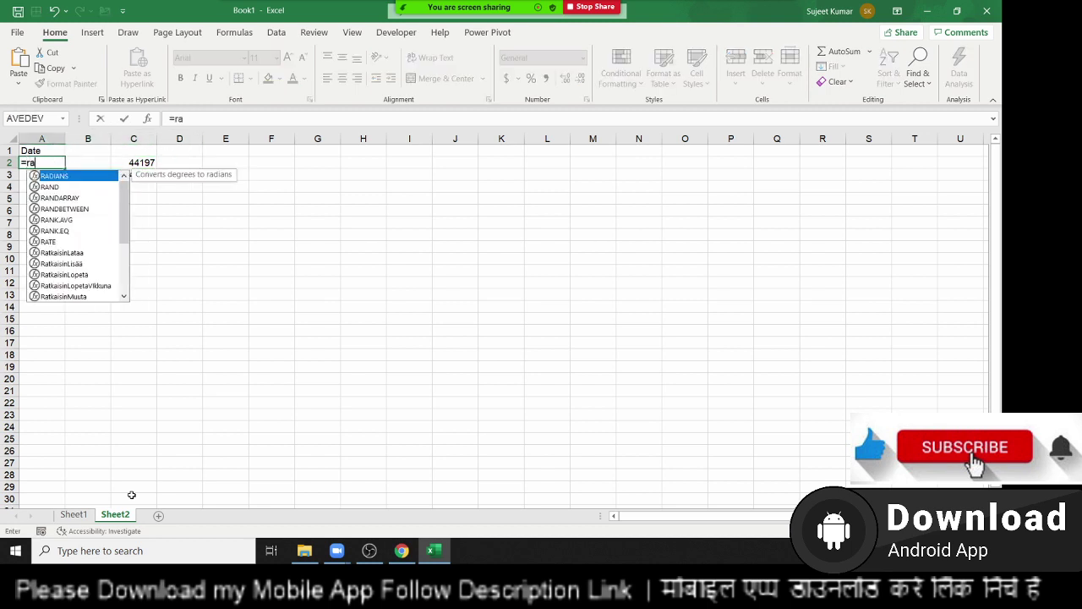
{"action": "key", "text": "Down"}
{"action": "key", "text": "Down"}
{"action": "key", "text": "Down"}
{"action": "key", "text": "Tab"}
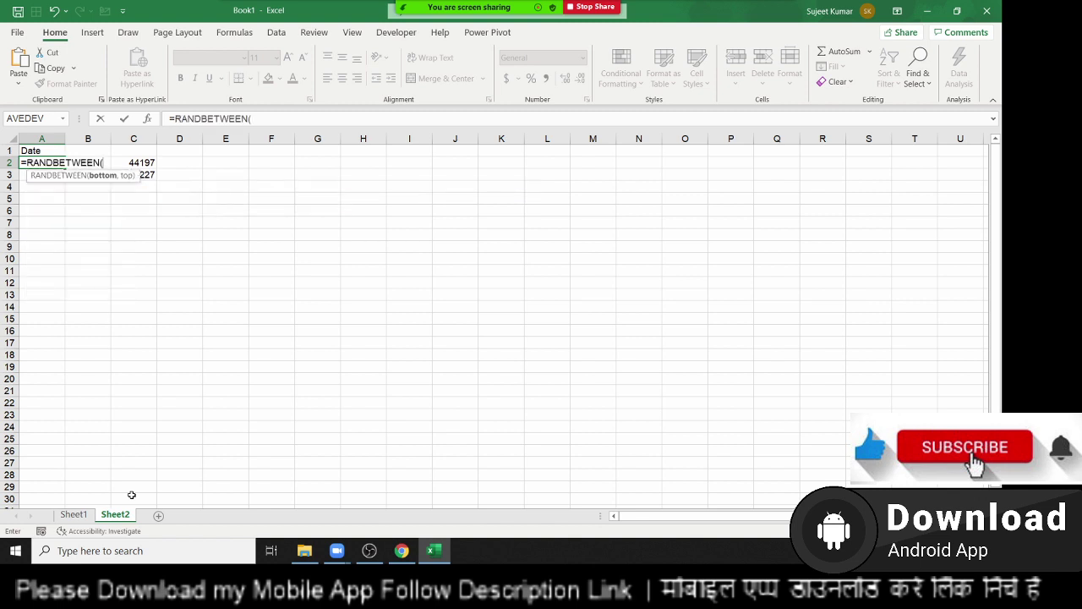
{"action": "type", "text": "44197"}
{"action": "type", "text": ","}
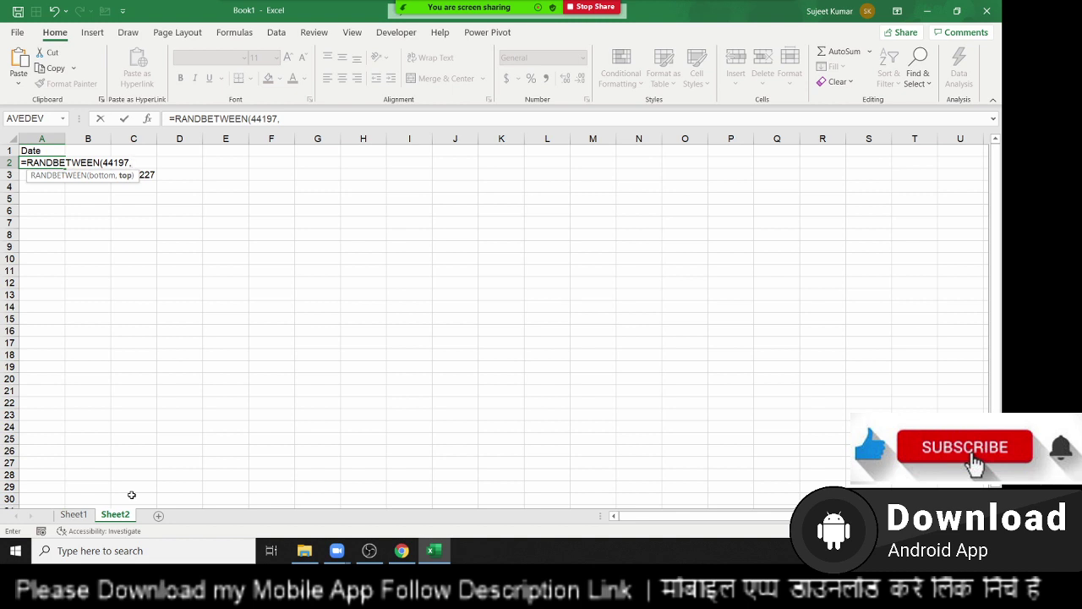
{"action": "type", "text": "99"}
{"action": "type", "text": "22"}
{"action": "type", "text": "44"}
{"action": "key", "text": "ctrl+Return"}
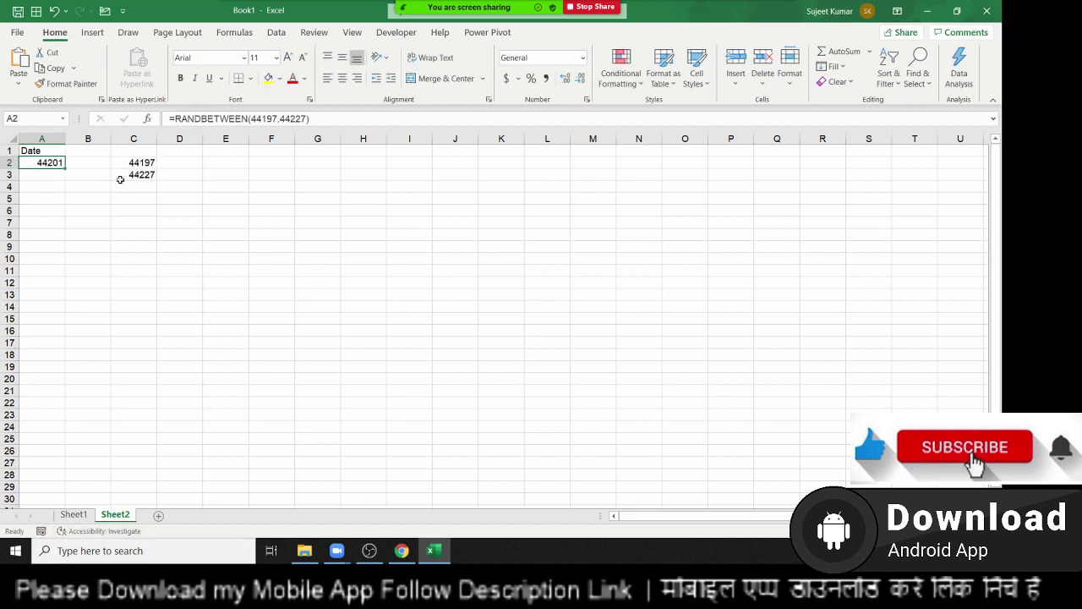
Add +RAND() to the A2 formula and fill it down to row 186
{"action": "left_click", "coordinate": [335, 123]}
{"action": "type", "text": "+rand"}
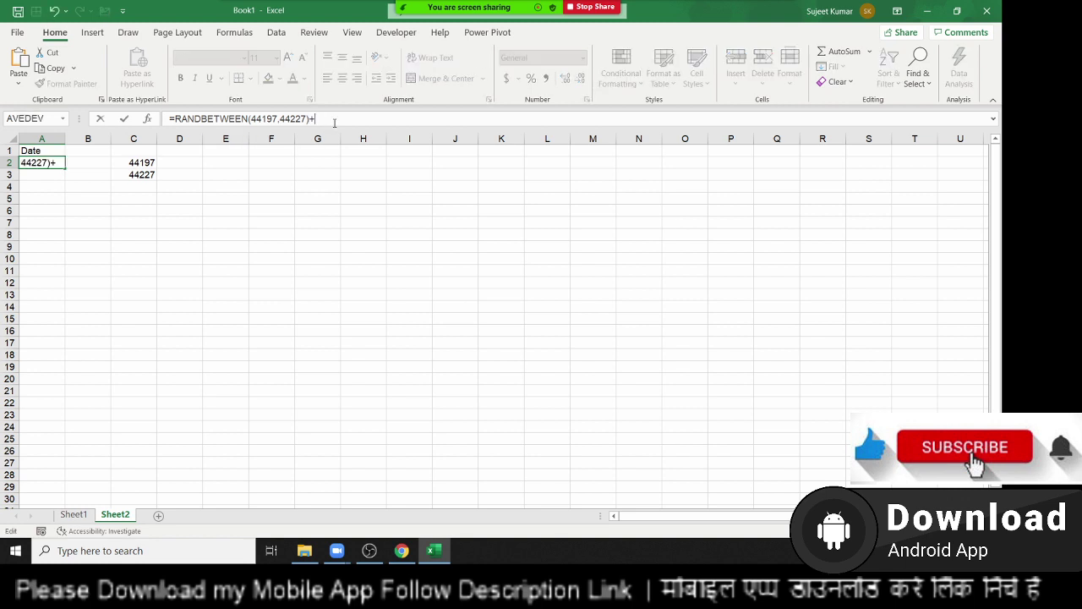
{"action": "key", "text": "Tab"}
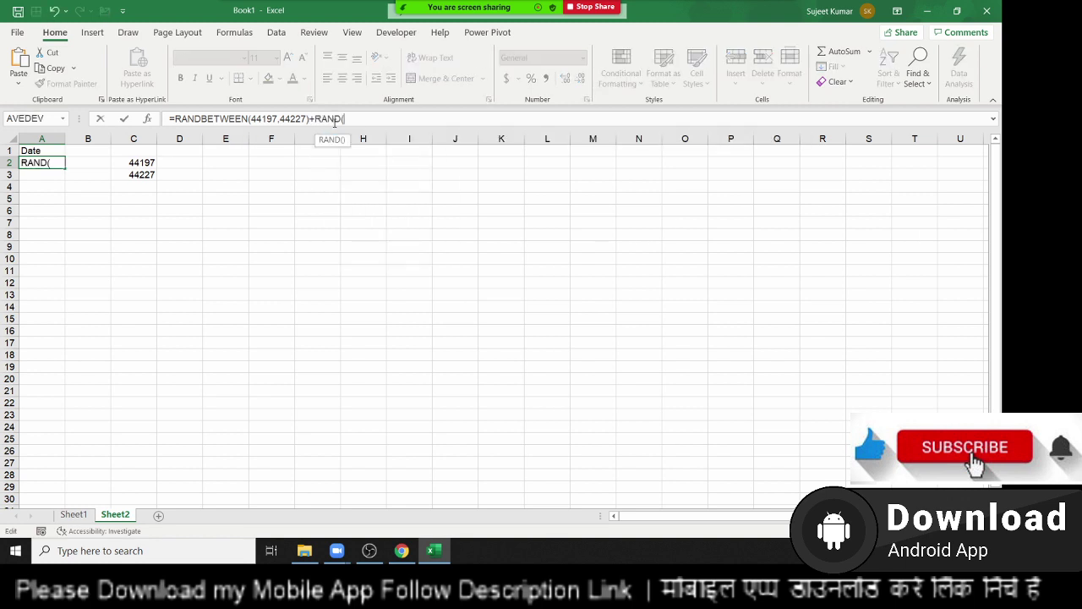
{"action": "type", "text": ")"}
{"action": "key", "text": "ctrl+Return"}
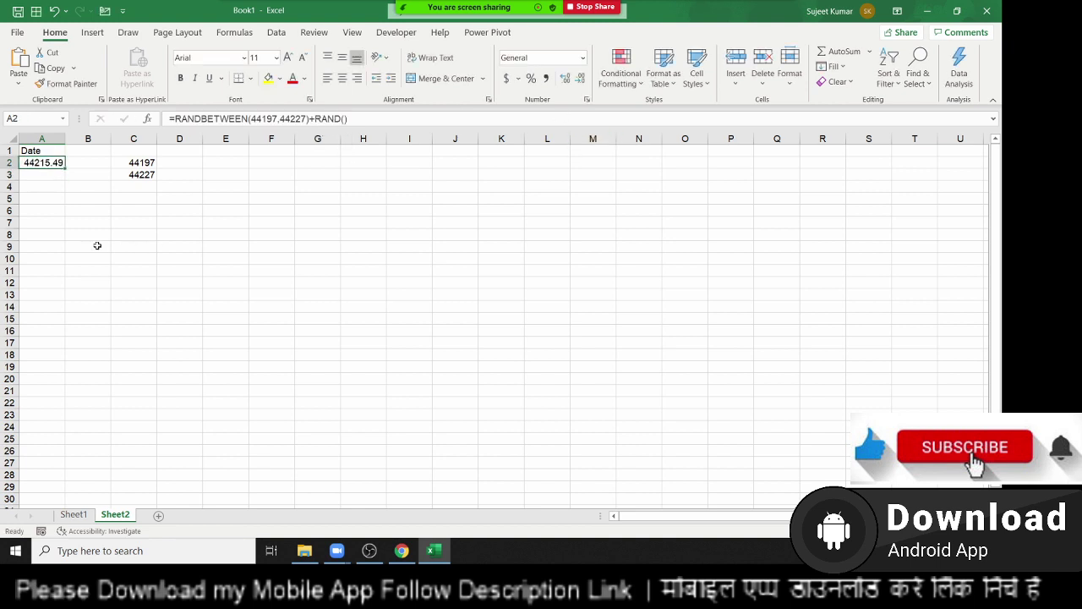
{"action": "left_click_drag", "start_coordinate": [65, 168], "coordinate": [51, 489]}
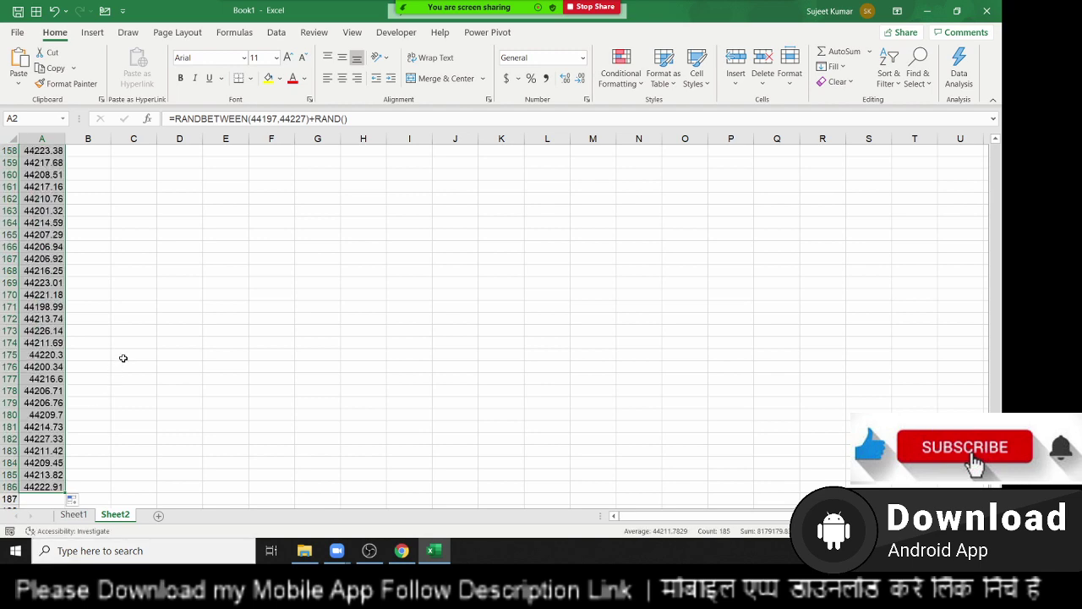
Clear the helper values in C2:C3
{"action": "key", "text": "ctrl+Home"}
{"action": "key", "text": "Right"}
{"action": "key", "text": "Right"}
{"action": "key", "text": "Down"}
{"action": "key", "text": "shift+Down"}
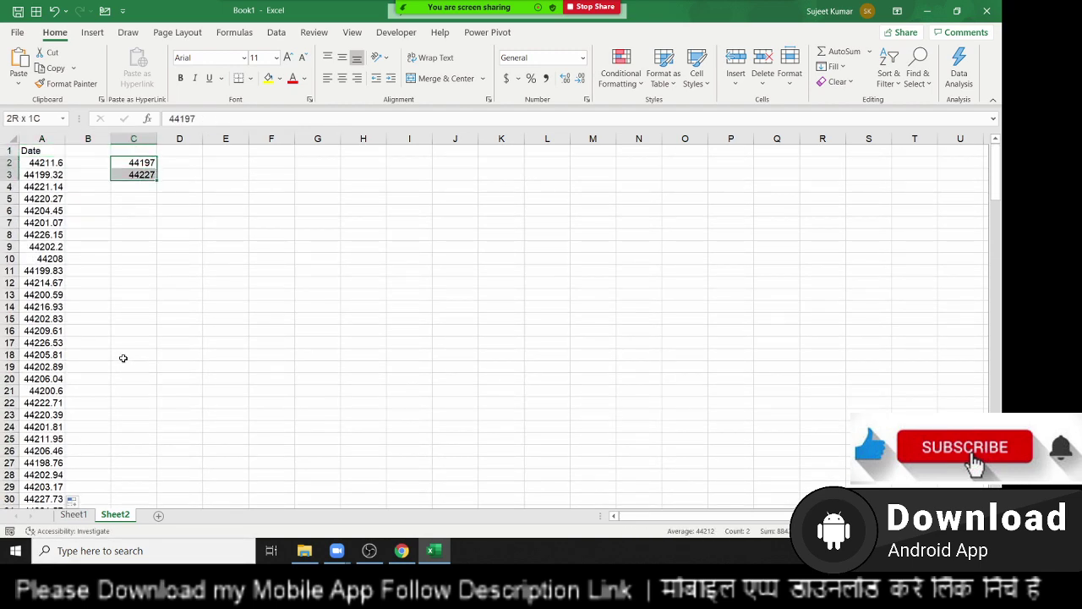
{"action": "key", "text": "Delete"}
{"action": "key", "text": "Up"}
{"action": "key", "text": "Left"}
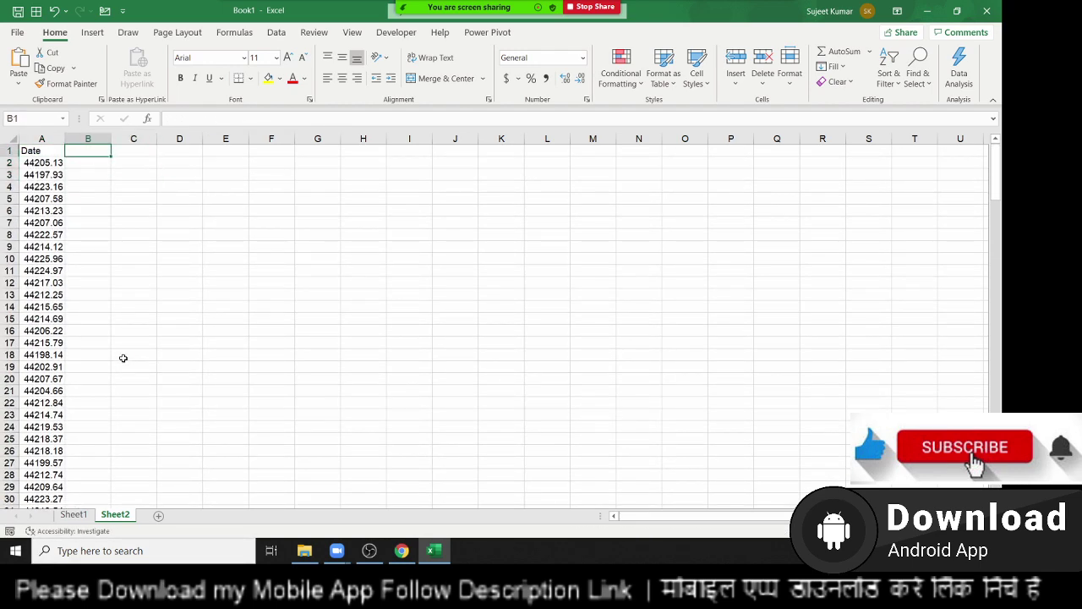
Add Name and Sales headers in B1 and C1
{"action": "type", "text": "Name"}
{"action": "key", "text": "Tab"}
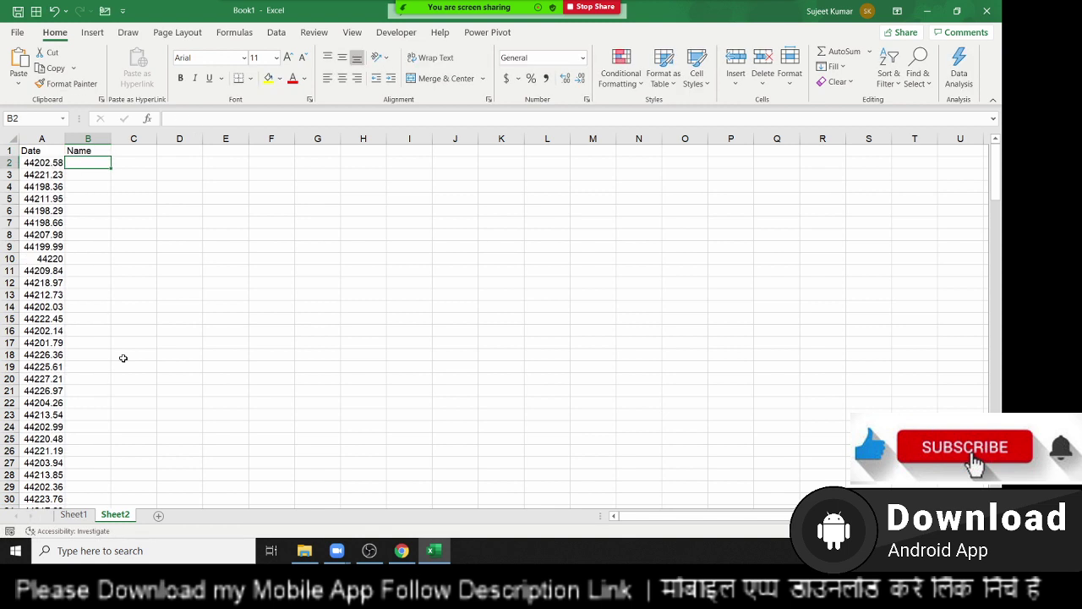
{"action": "type", "text": "Sa;"}
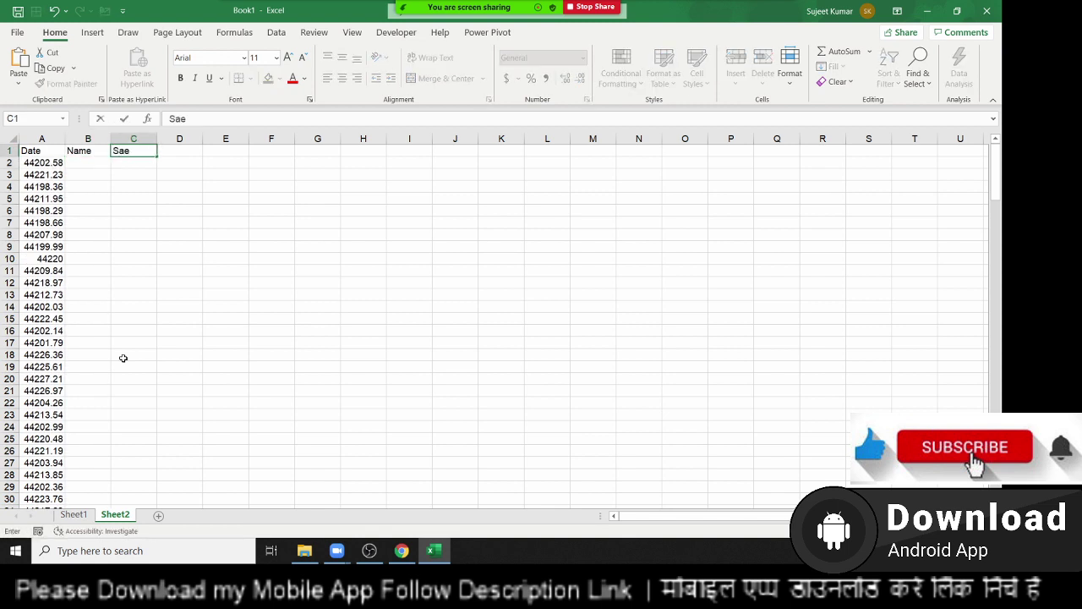
{"action": "type", "text": "es"}
{"action": "key", "text": "ctrl+Return"}
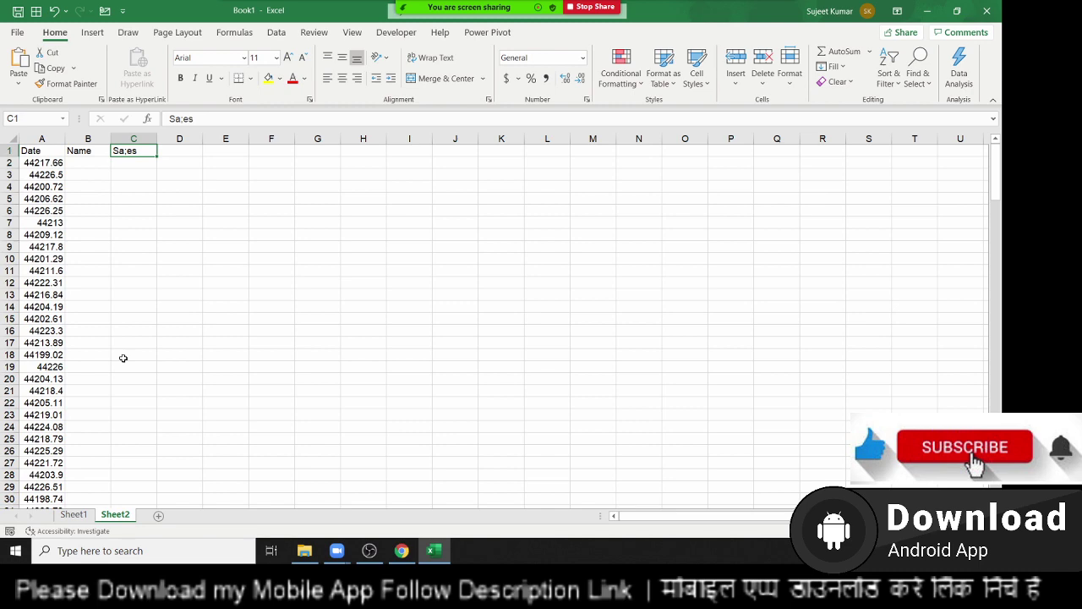
{"action": "type", "text": "Sa"}
{"action": "key", "text": "Return"}
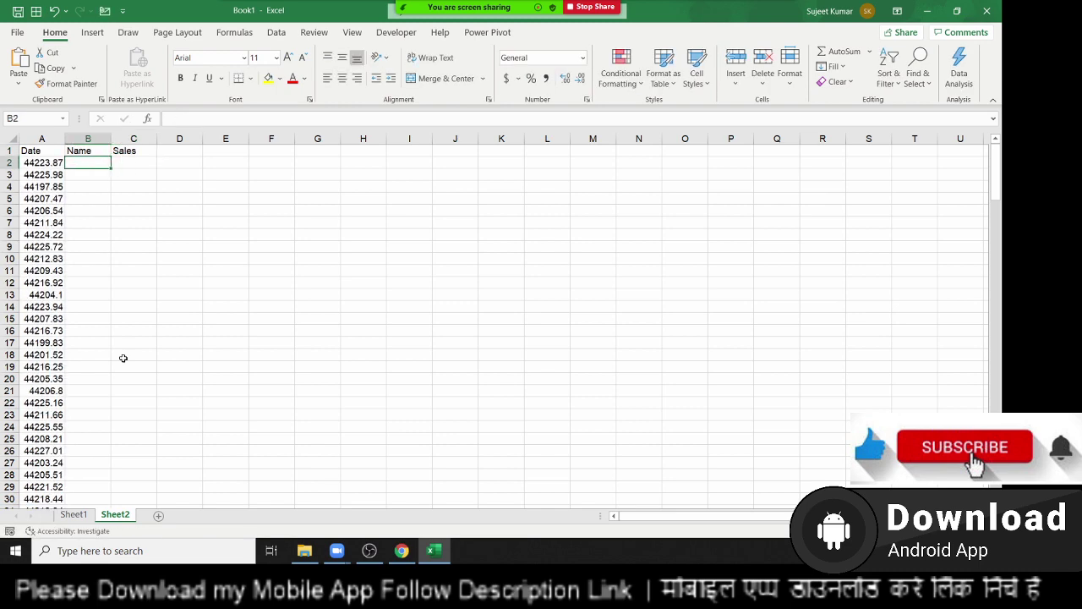
Enter a first name in B2 and fill the names down column B
{"action": "type", "text": "Puja"}
{"action": "key", "text": "Return"}
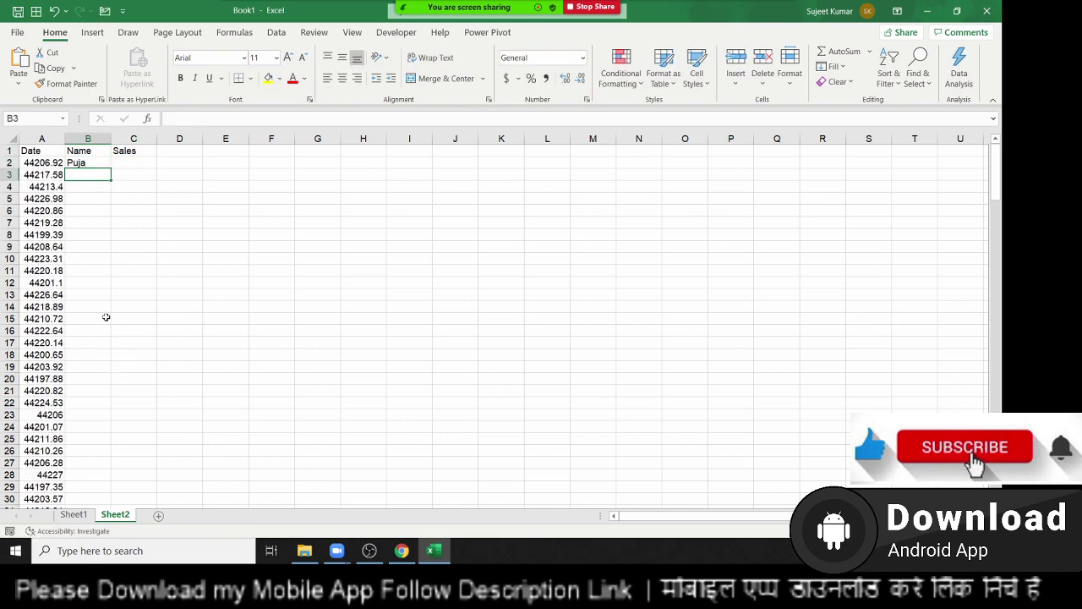
{"action": "left_click", "coordinate": [101, 162]}
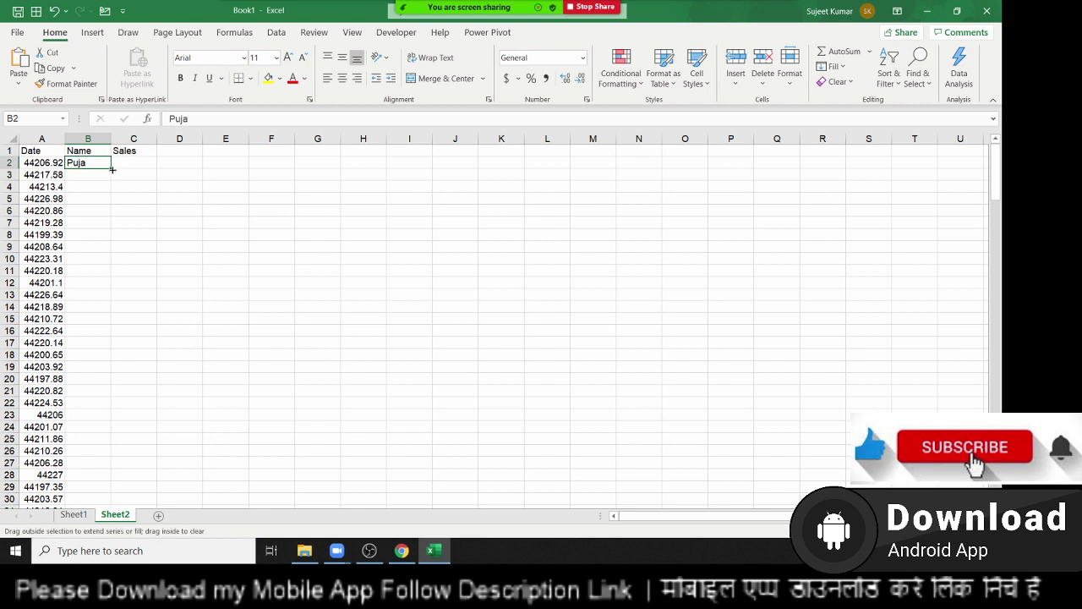
{"action": "double_click", "coordinate": [114, 171]}
Fill column C with =RANDBETWEEN(10,90) sales and copy the Date column
{"action": "left_click", "coordinate": [131, 162]}
{"action": "type", "text": "=ra"}
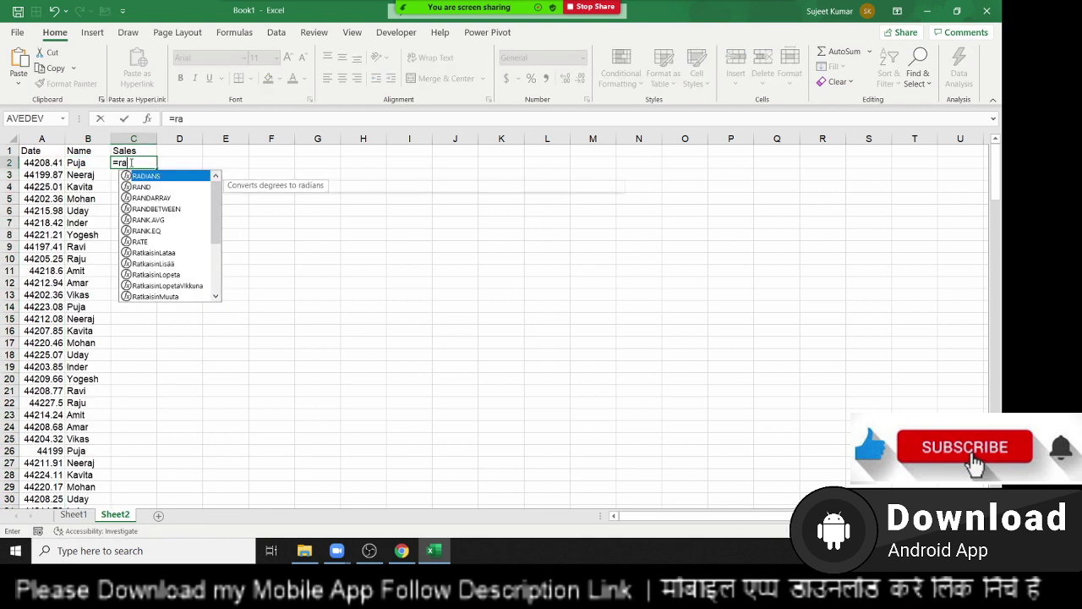
{"action": "key", "text": "Down"}
{"action": "key", "text": "Down"}
{"action": "key", "text": "Down"}
{"action": "key", "text": "Tab"}
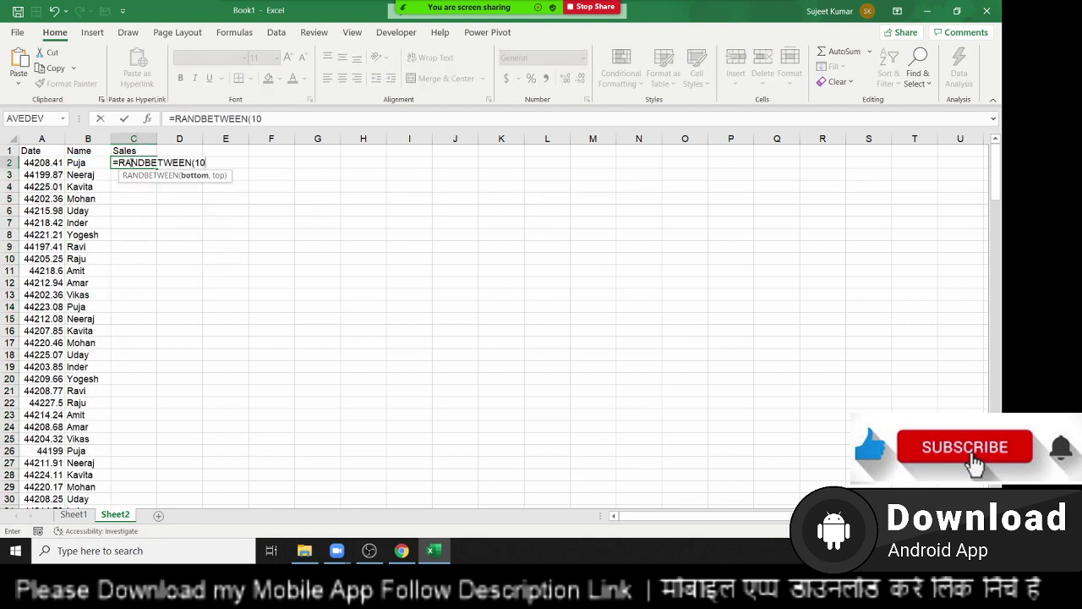
{"action": "type", "text": ",90"}
{"action": "key", "text": "Return"}
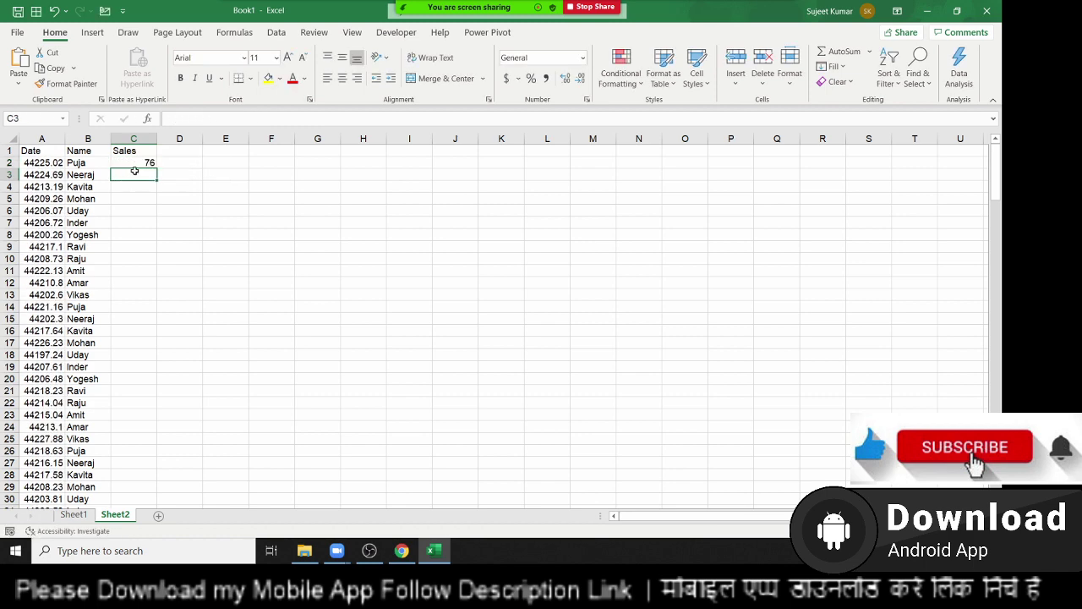
{"action": "left_click", "coordinate": [149, 166]}
{"action": "double_click", "coordinate": [156, 169]}
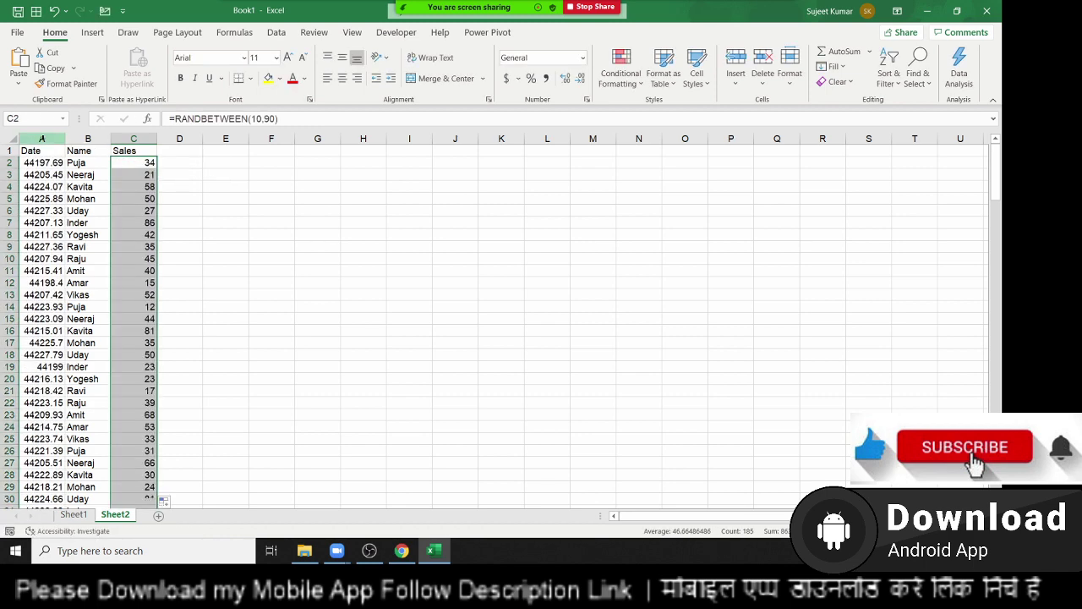
{"action": "left_click", "coordinate": [30, 150]}
{"action": "key", "text": "ctrl+shift+Down"}
Paste the Date column back over itself as values
{"action": "left_click", "coordinate": [44, 68]}
{"action": "left_click", "coordinate": [17, 81]}
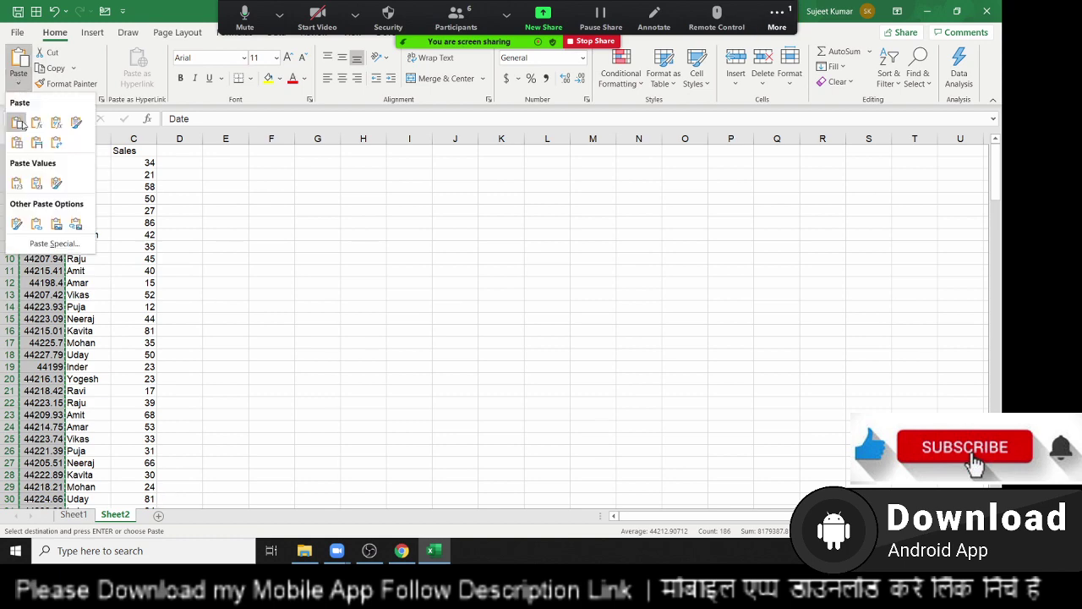
{"action": "left_click", "coordinate": [22, 182]}
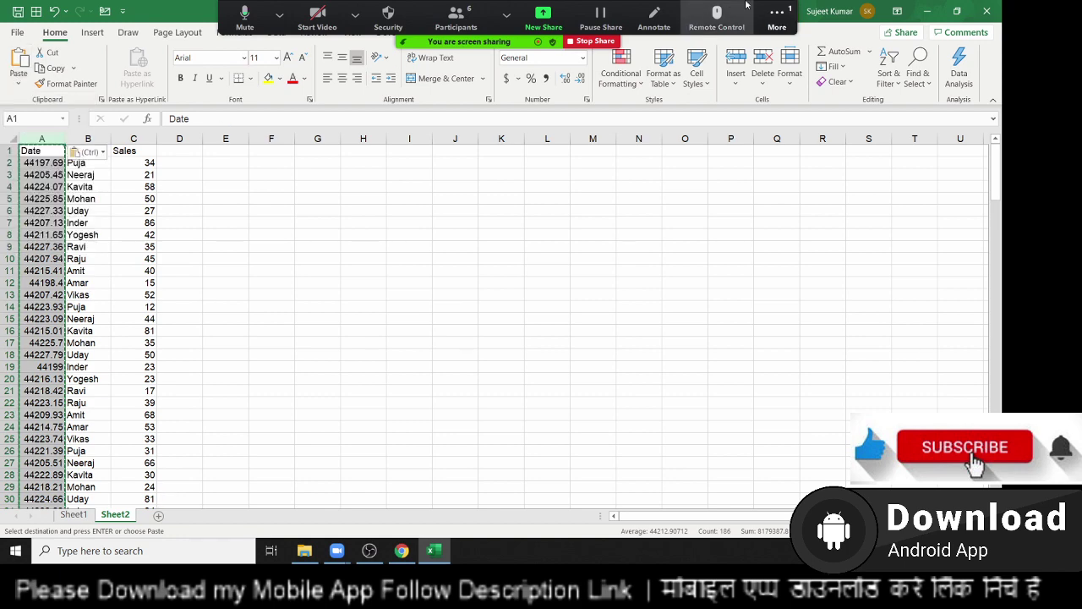
Review participant actions in the meeting's participants list, then close it
{"action": "left_click", "coordinate": [455, 18]}
{"action": "left_click", "coordinate": [596, 216]}
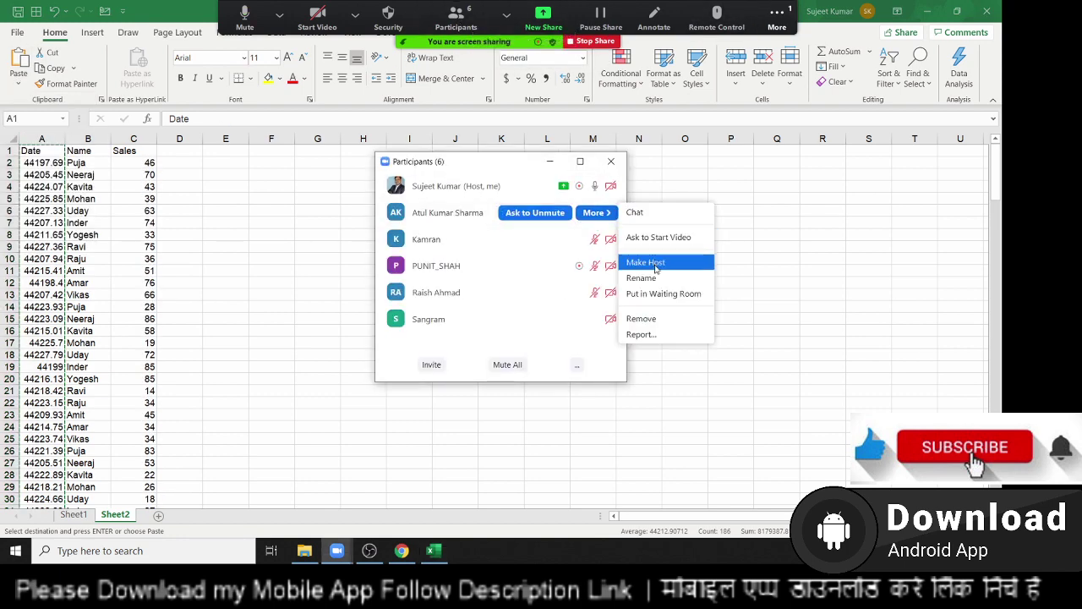
{"action": "left_click", "coordinate": [609, 240]}
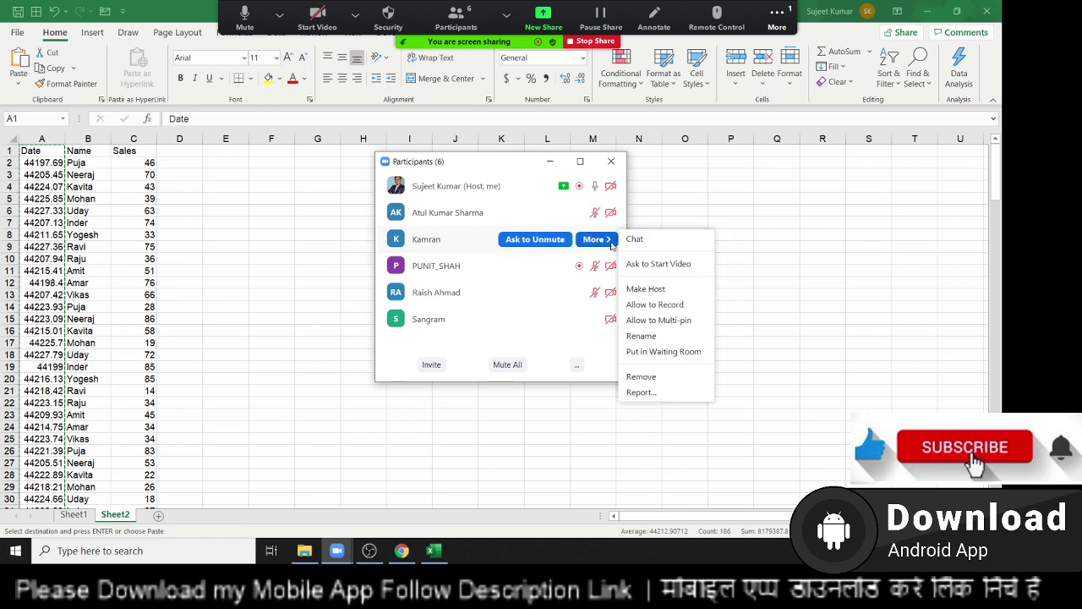
{"action": "left_click", "coordinate": [642, 306]}
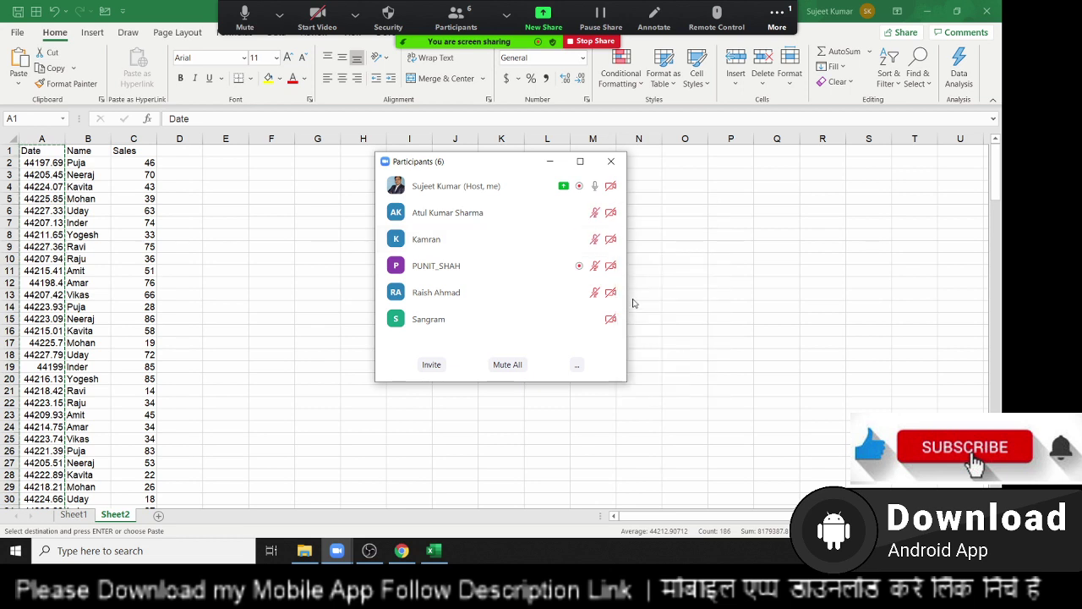
{"action": "left_click", "coordinate": [611, 160]}
Paste the copied Date values again and leave copy mode
{"action": "left_click", "coordinate": [30, 154]}
{"action": "key", "text": "ctrl+v"}
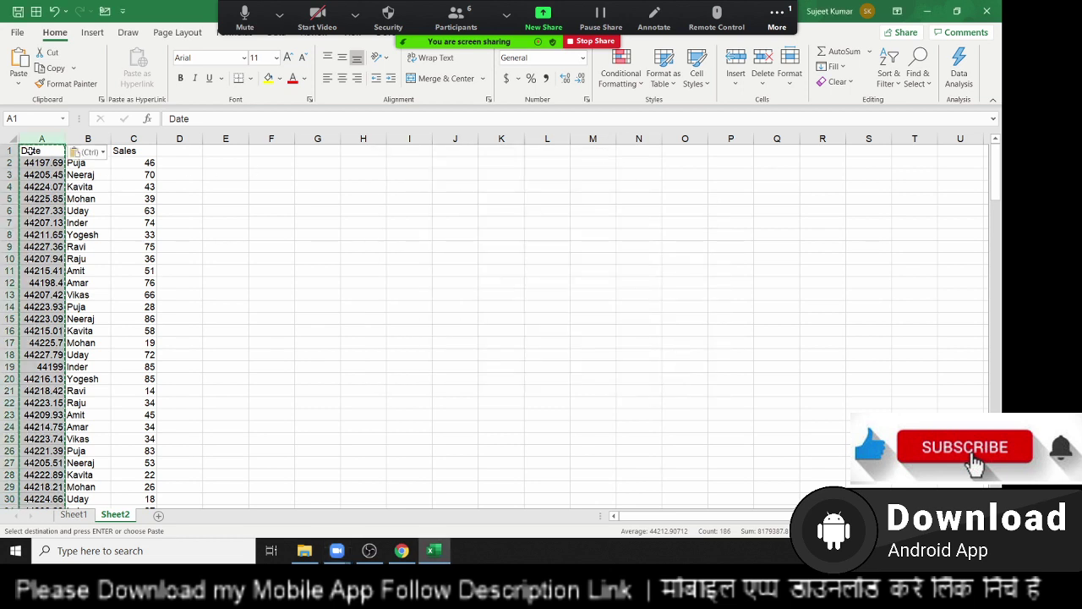
{"action": "key", "text": "Escape"}
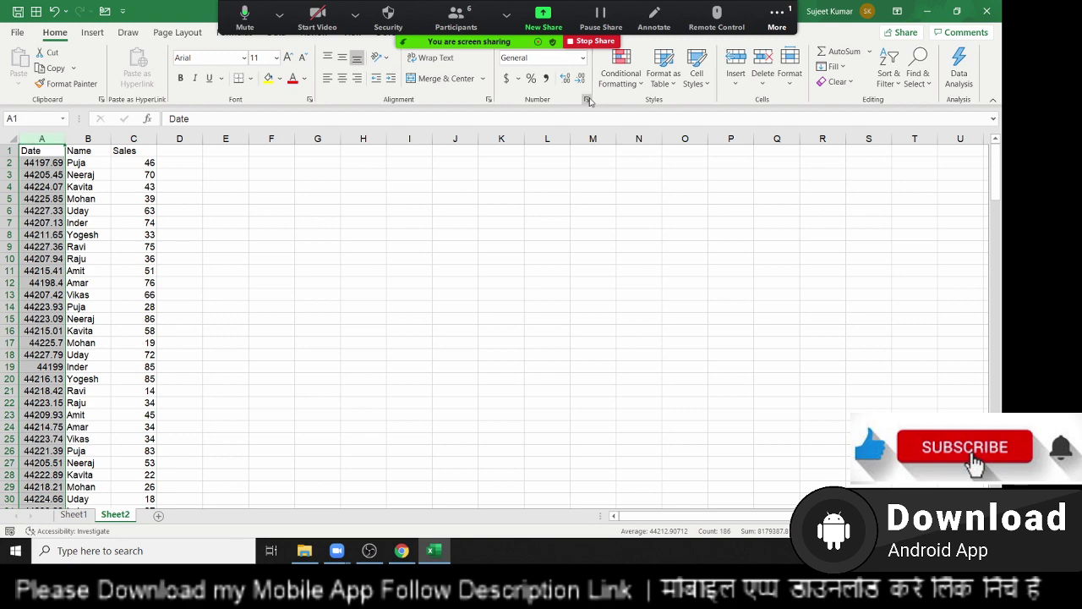
Format column A with the 3/14/12 1:30 PM date-time format
{"action": "left_click", "coordinate": [587, 100]}
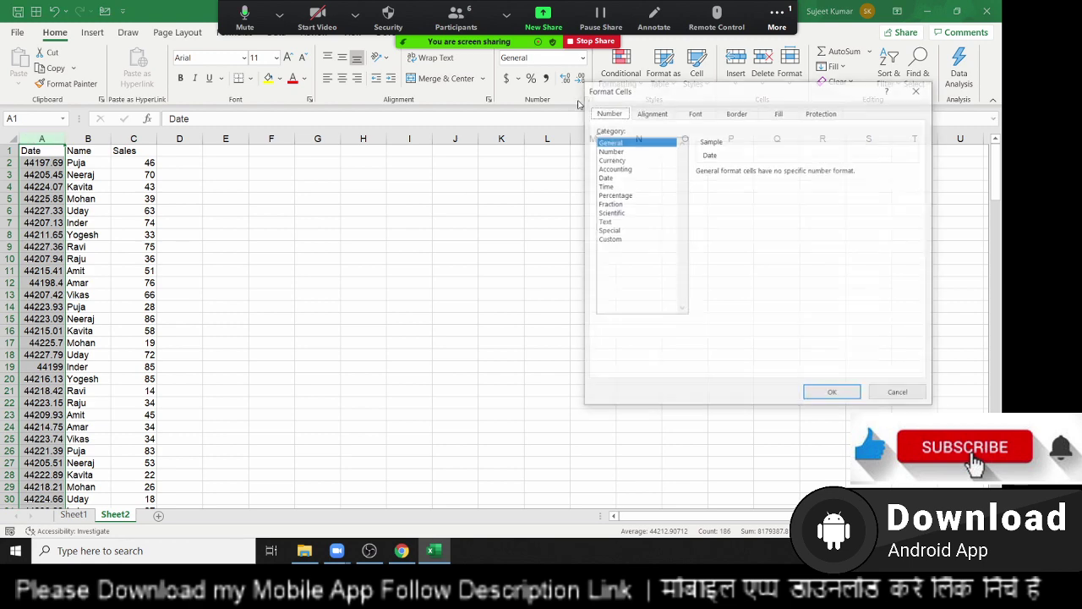
{"action": "left_click", "coordinate": [608, 186]}
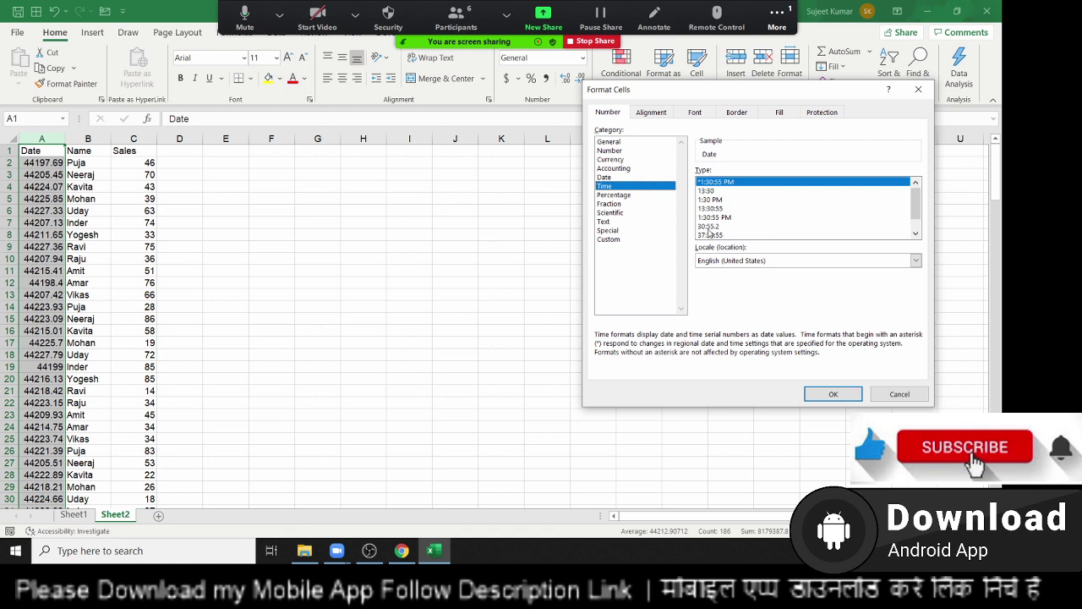
{"action": "left_click", "coordinate": [644, 178]}
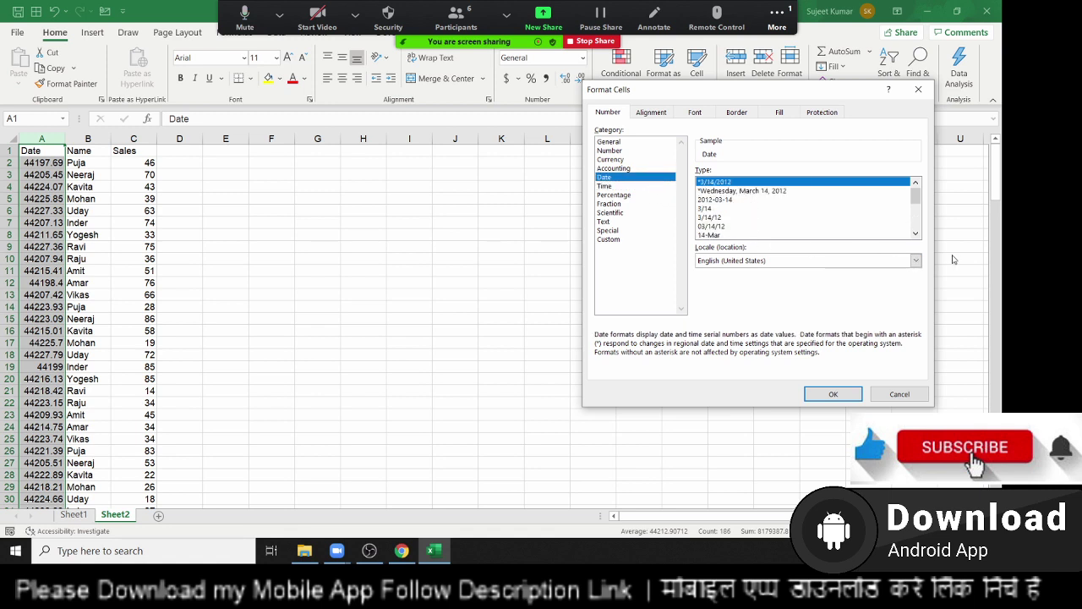
{"action": "left_click", "coordinate": [915, 233]}
{"action": "left_click", "coordinate": [915, 233]}
{"action": "left_click", "coordinate": [915, 234]}
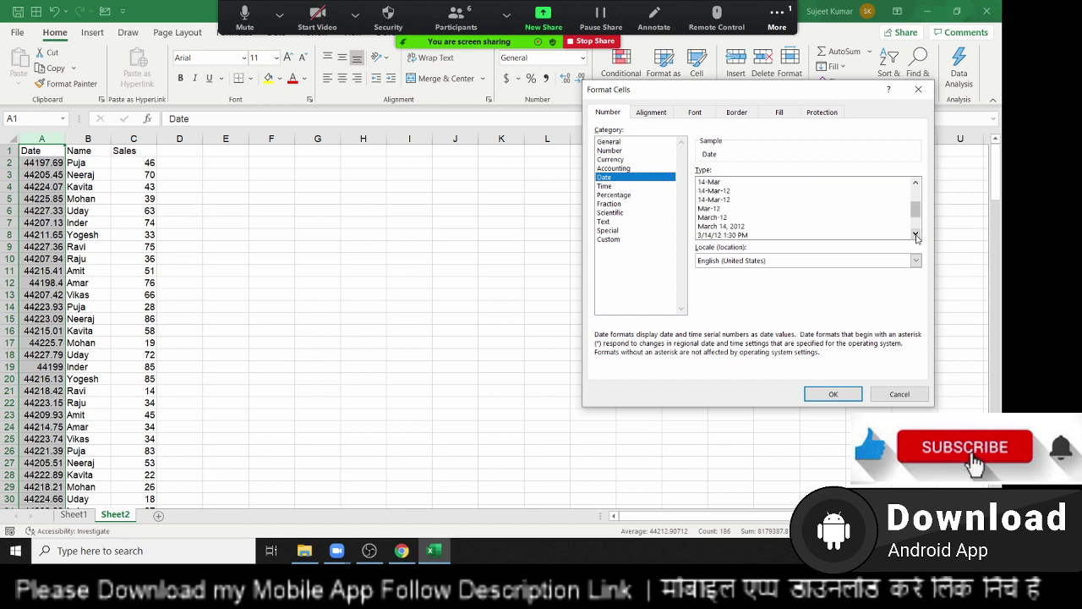
{"action": "left_click", "coordinate": [914, 233]}
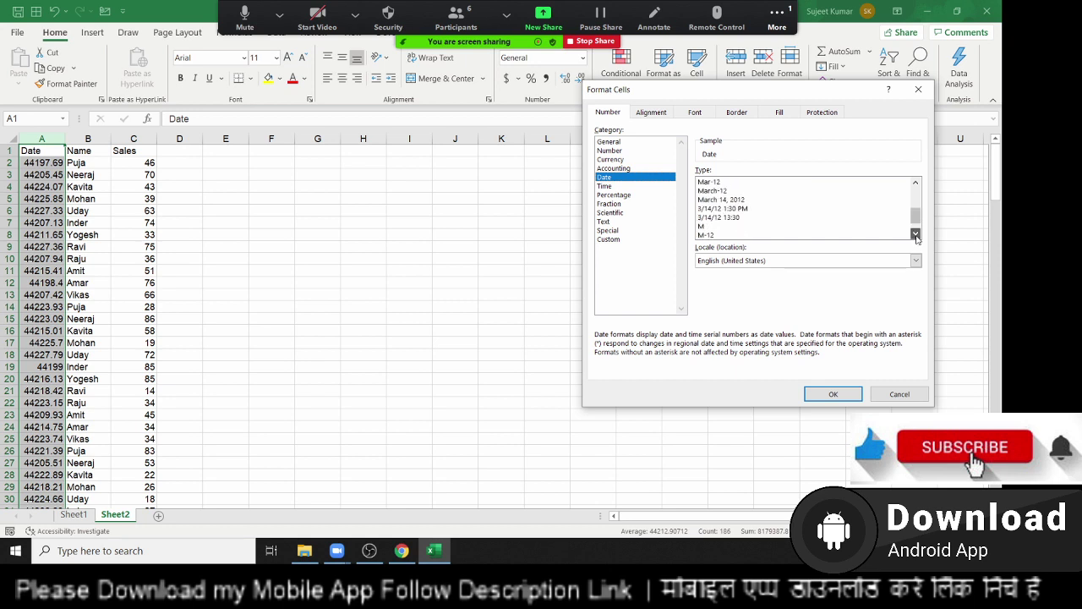
{"action": "left_click", "coordinate": [723, 208]}
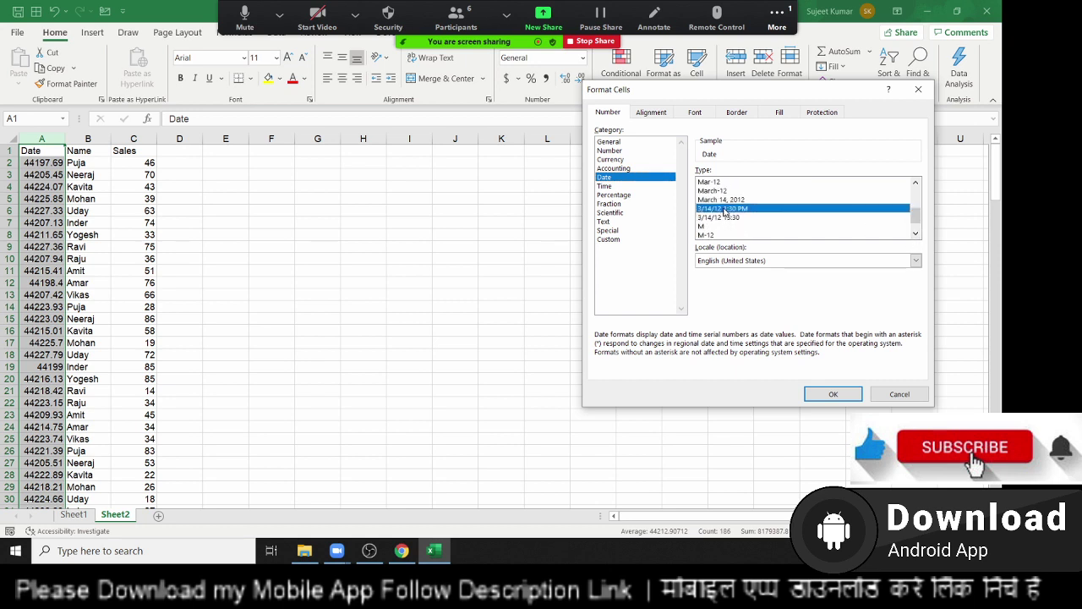
{"action": "left_click", "coordinate": [832, 394]}
Check the meeting participants list, then return to the Name header on Sheet2
{"action": "left_click", "coordinate": [456, 19]}
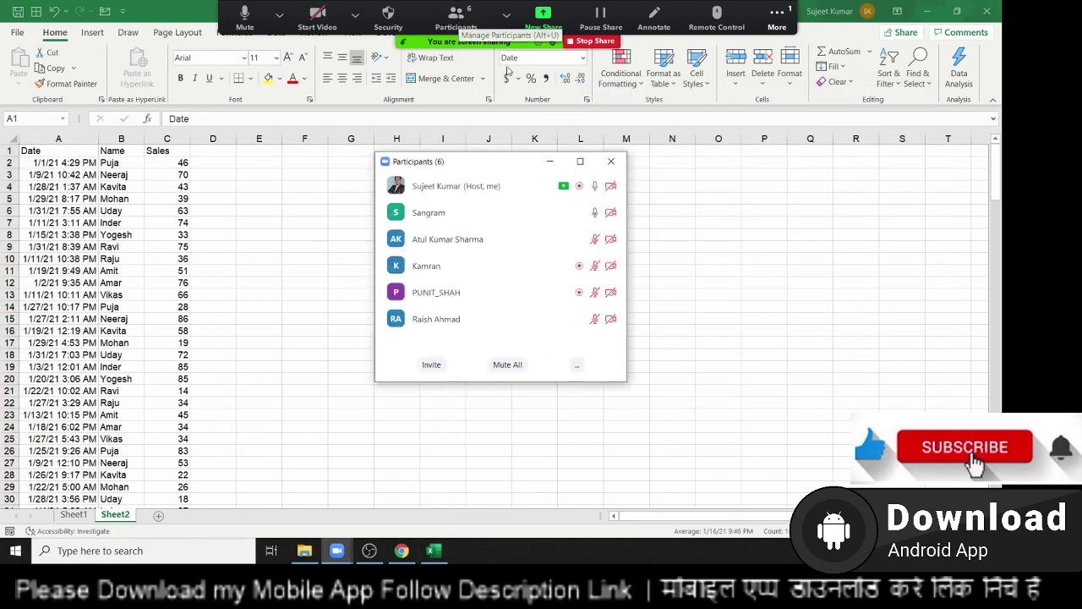
{"action": "left_click", "coordinate": [610, 161]}
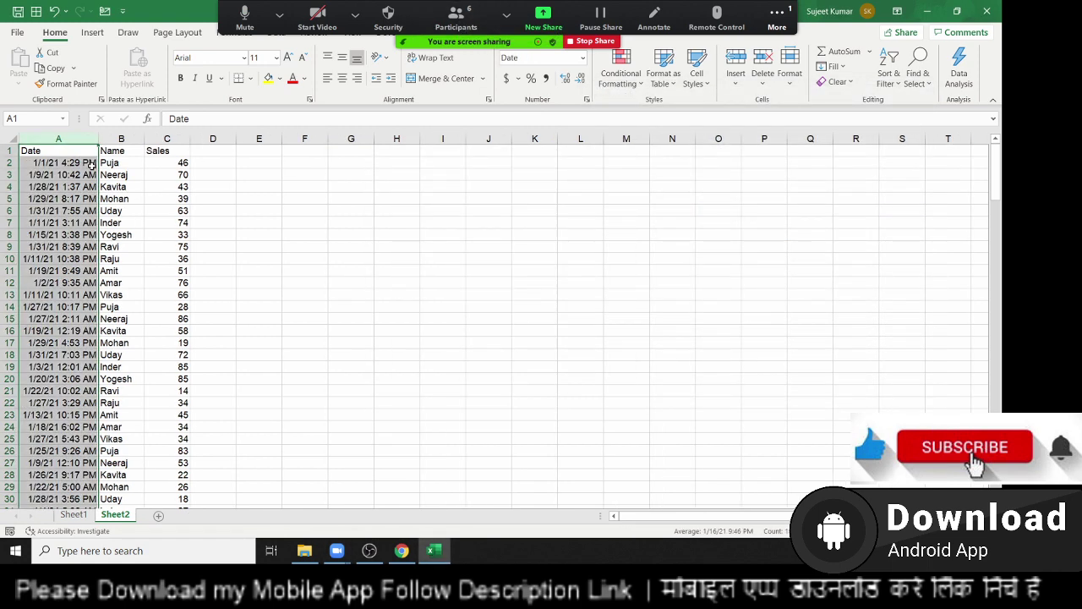
{"action": "left_click", "coordinate": [78, 153]}
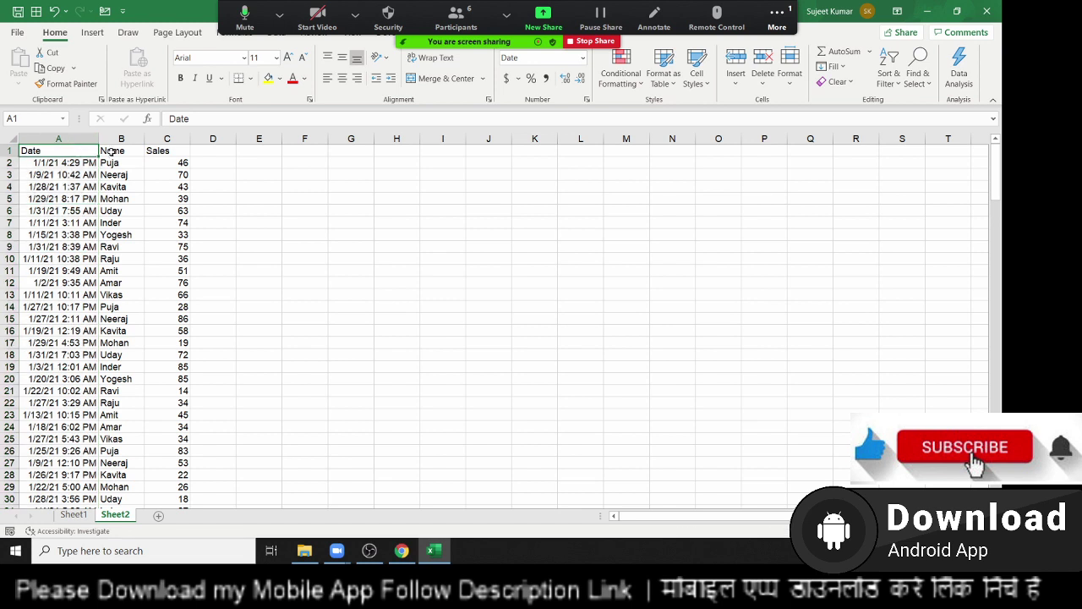
{"action": "left_click", "coordinate": [111, 153]}
Select the Sheet2 sales table and insert a PivotTable on a new worksheet with Date and Sales
{"action": "left_click", "coordinate": [164, 150]}
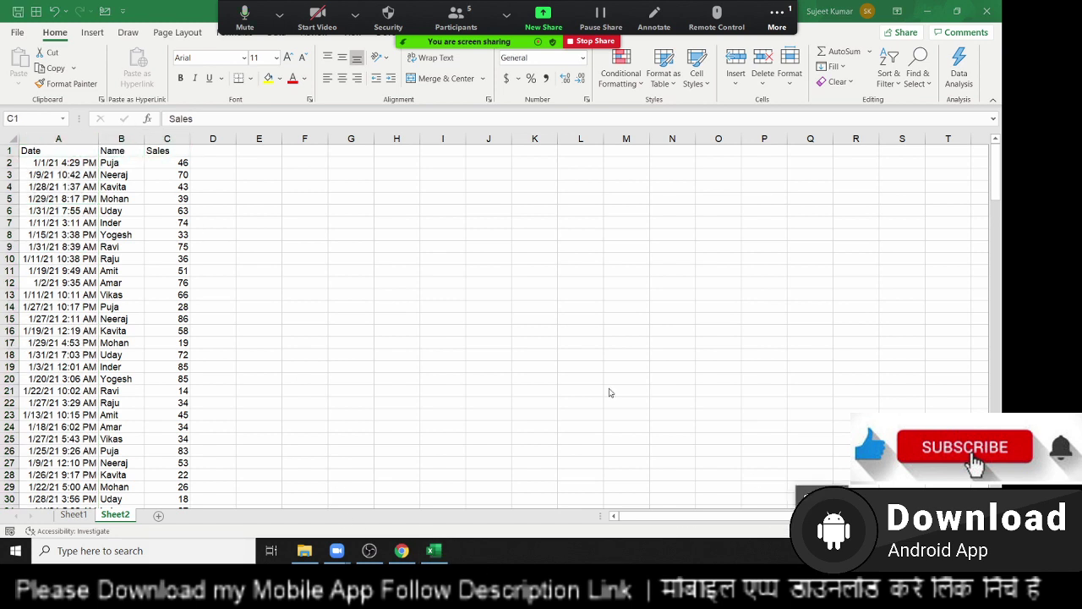
{"action": "left_click", "coordinate": [48, 150]}
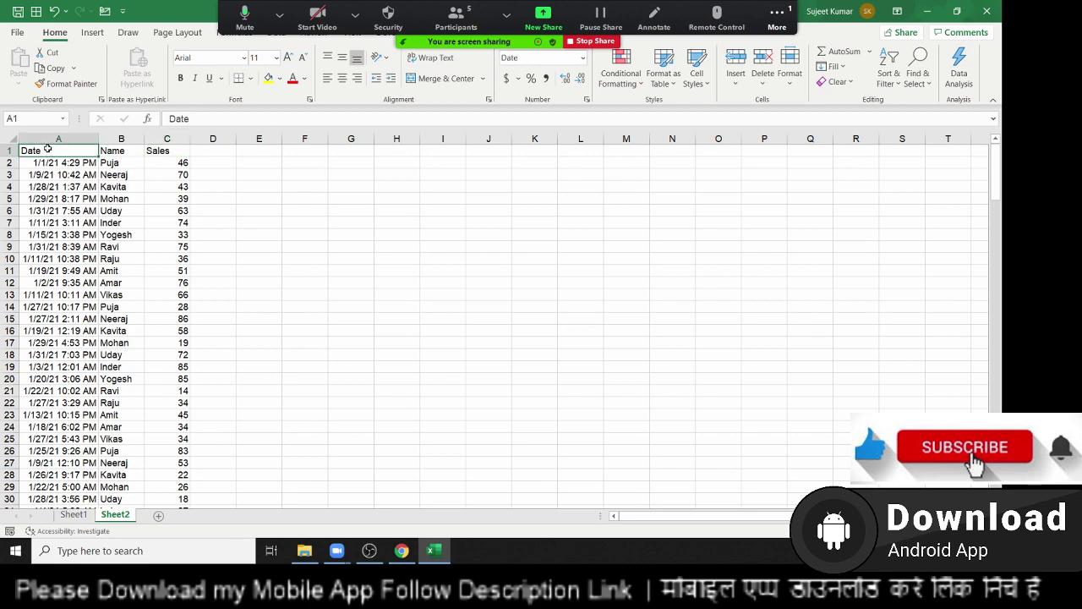
{"action": "key", "text": "ctrl+shift+Right"}
{"action": "key", "text": "ctrl+shift+Down"}
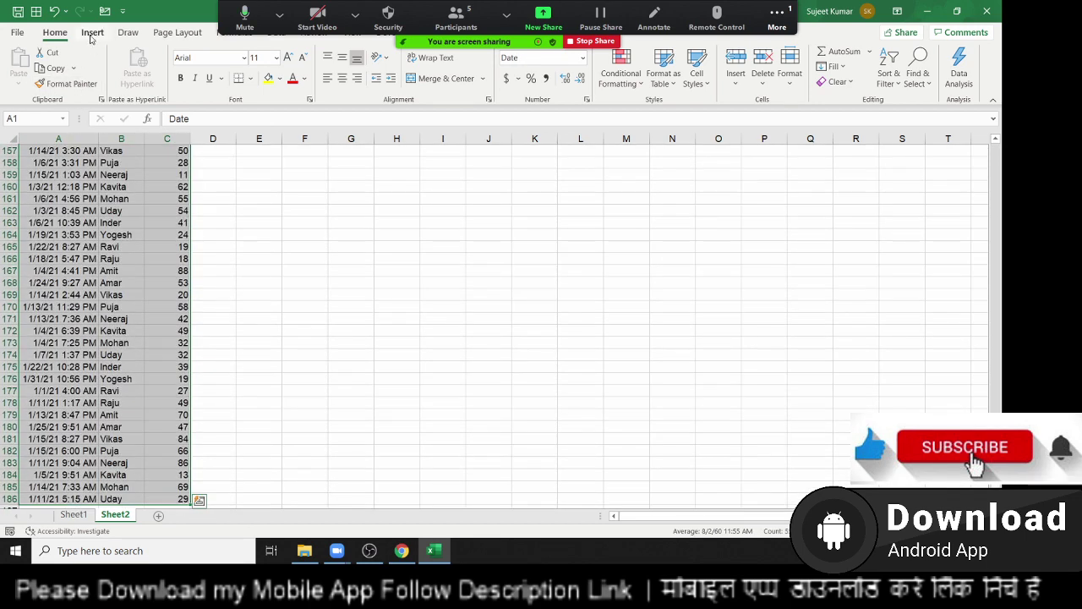
{"action": "left_click", "coordinate": [92, 32]}
{"action": "left_click", "coordinate": [24, 64]}
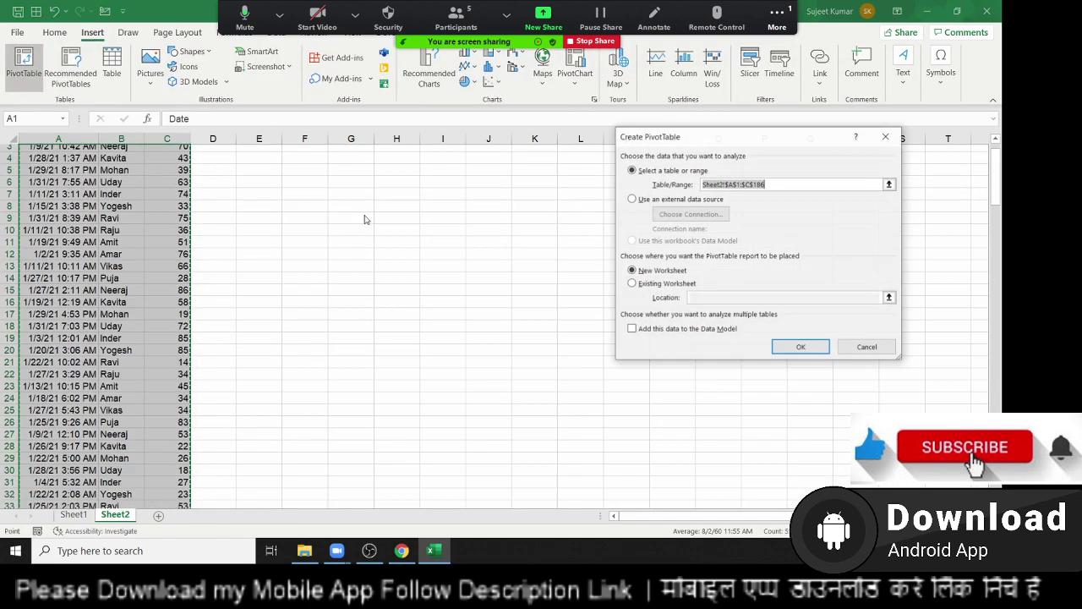
{"action": "left_click", "coordinate": [798, 347]}
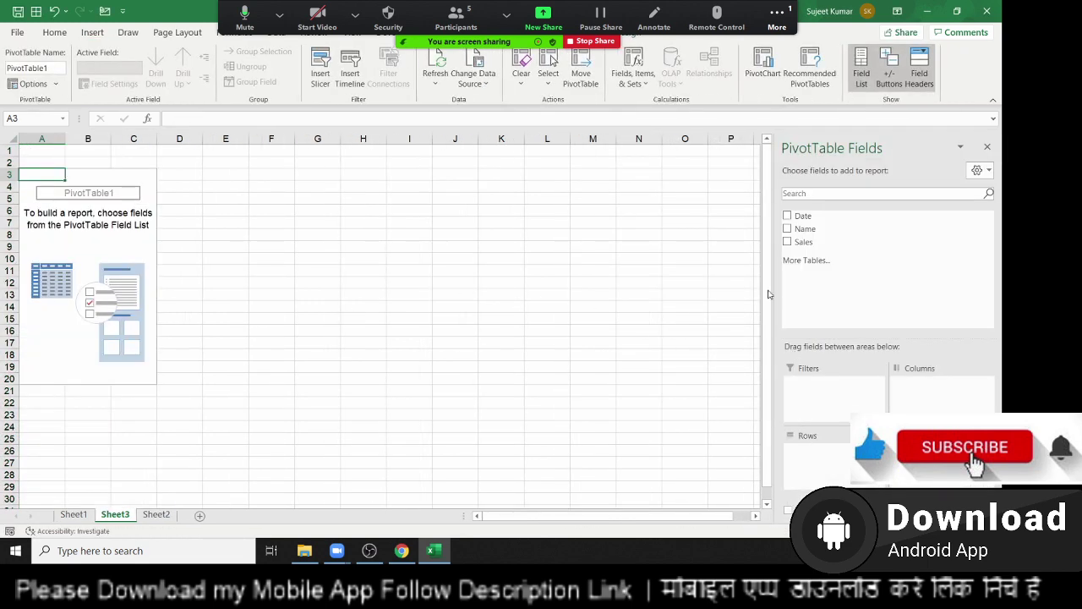
{"action": "left_click", "coordinate": [805, 216]}
{"action": "left_click", "coordinate": [808, 242]}
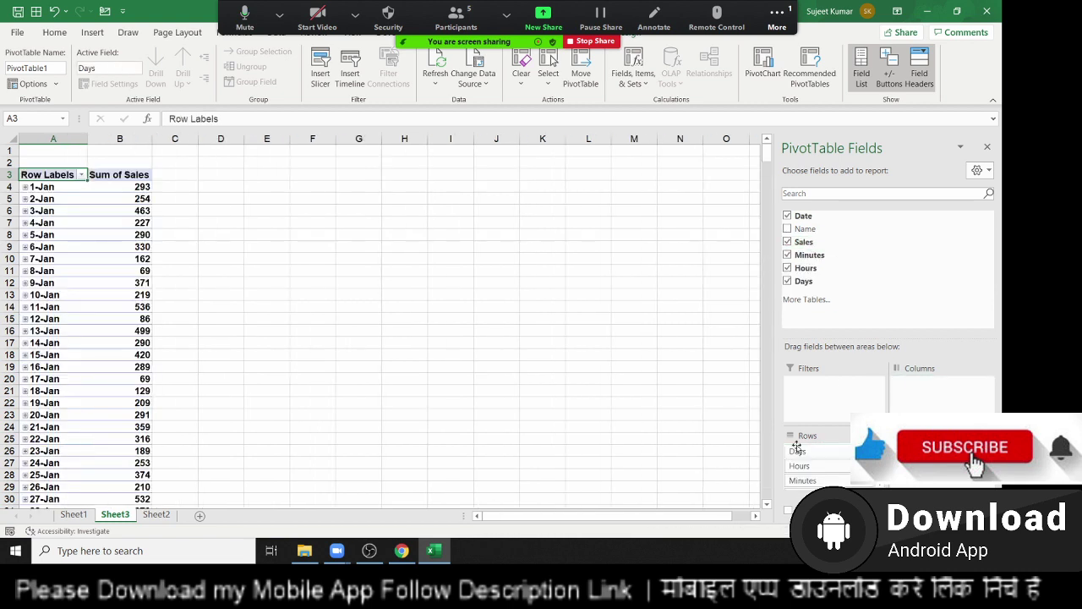
Group the pivot's date rows by Hours only, giving 12 AM to 11 PM
{"action": "left_click", "coordinate": [25, 186]}
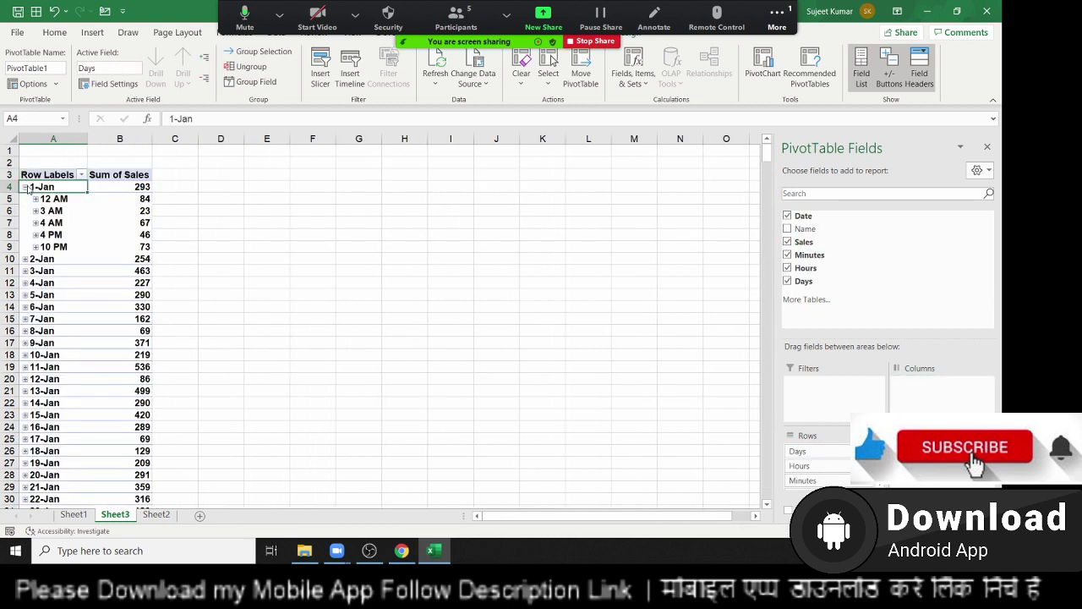
{"action": "left_click", "coordinate": [25, 187]}
{"action": "mouse_move", "coordinate": [146, 231]}
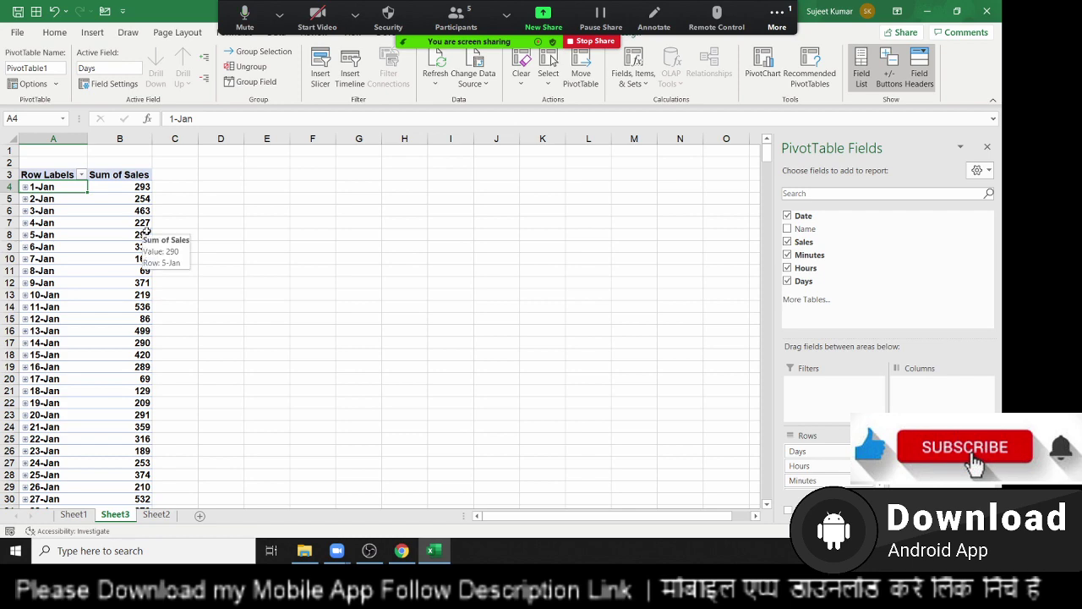
{"action": "right_click", "coordinate": [73, 211]}
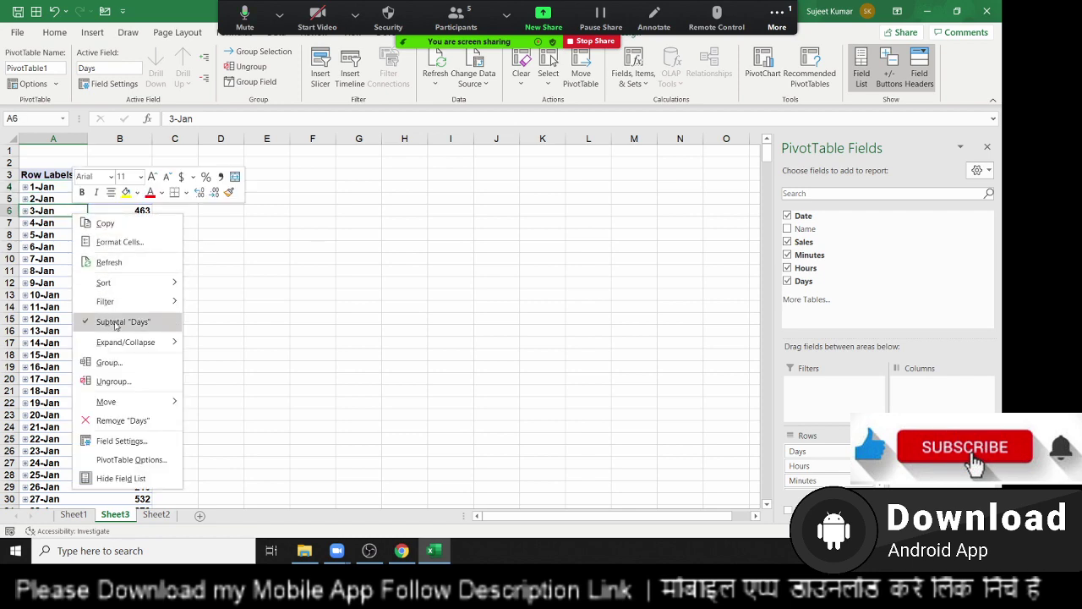
{"action": "left_click", "coordinate": [123, 364]}
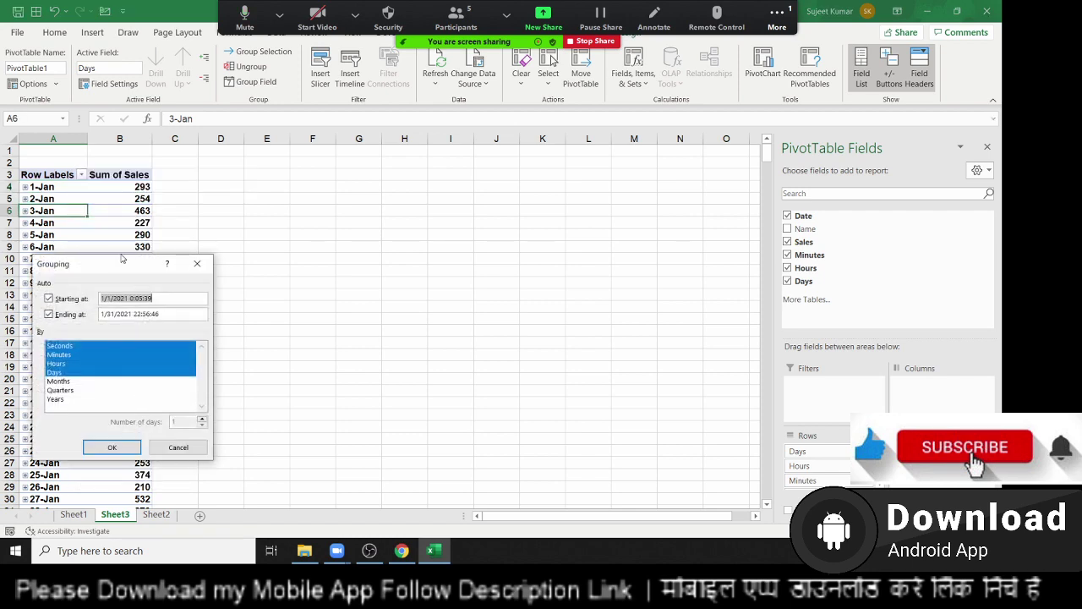
{"action": "left_click", "coordinate": [56, 364]}
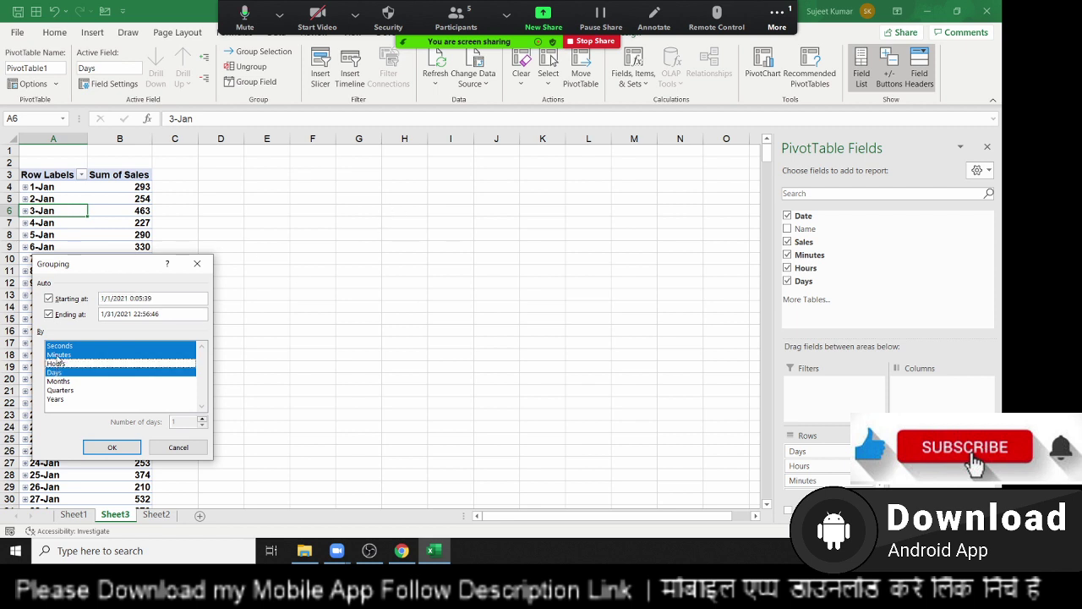
{"action": "left_click", "coordinate": [59, 354]}
{"action": "left_click", "coordinate": [59, 346]}
{"action": "left_click", "coordinate": [54, 372]}
{"action": "left_click", "coordinate": [56, 364]}
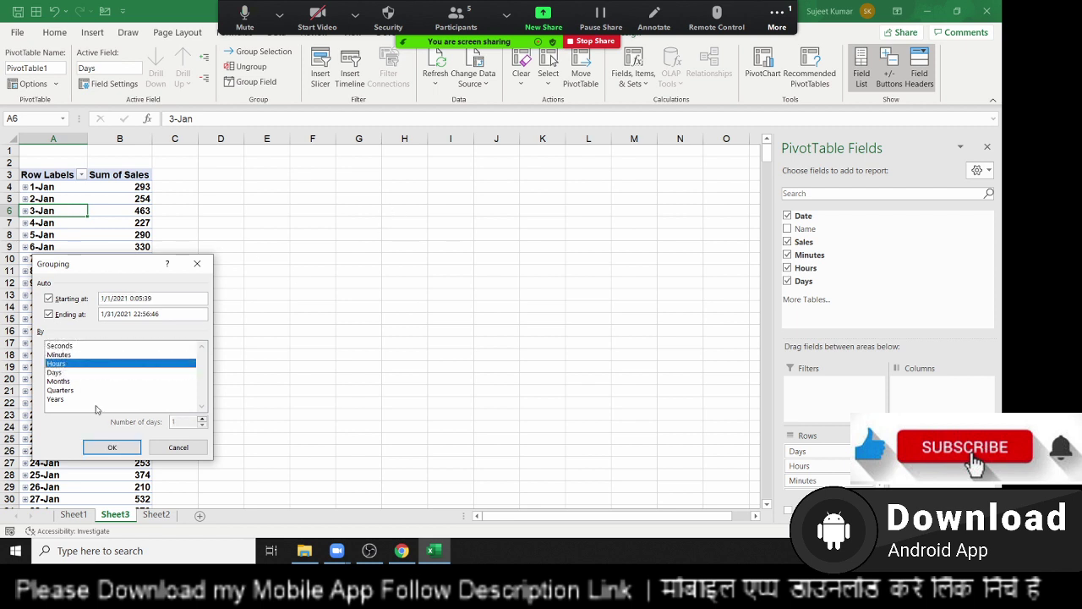
{"action": "left_click", "coordinate": [113, 447]}
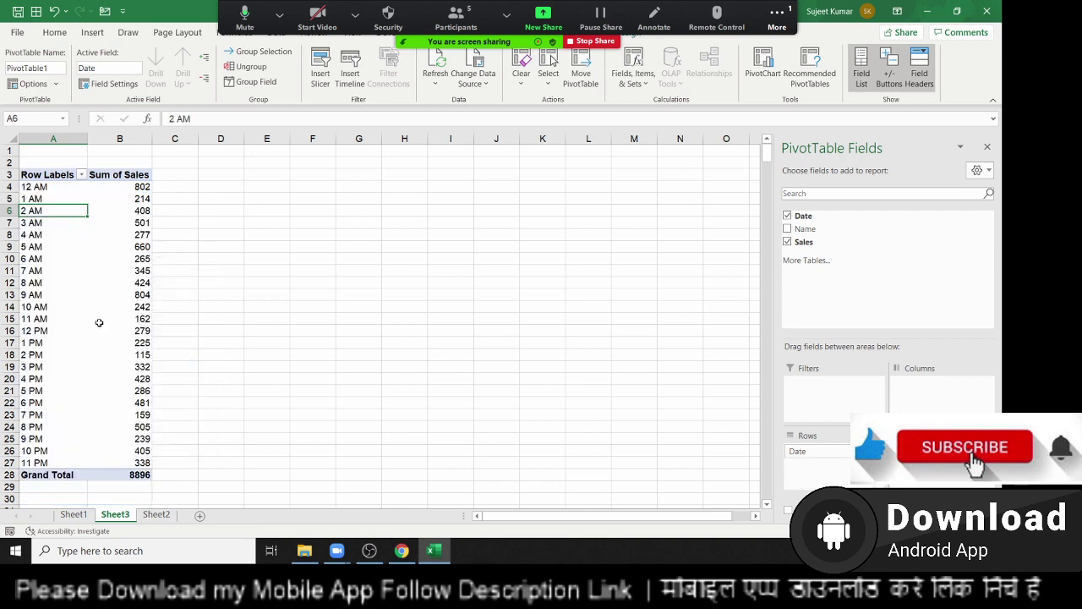
Open the row label filter and sort options
{"action": "left_click", "coordinate": [81, 175]}
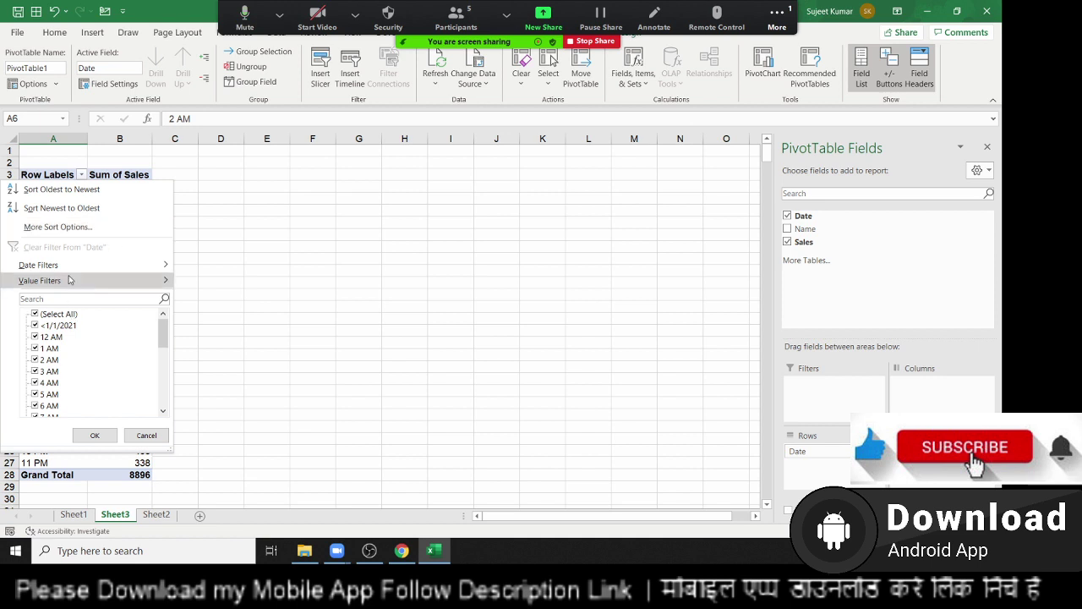
{"action": "mouse_move", "coordinate": [70, 278]}
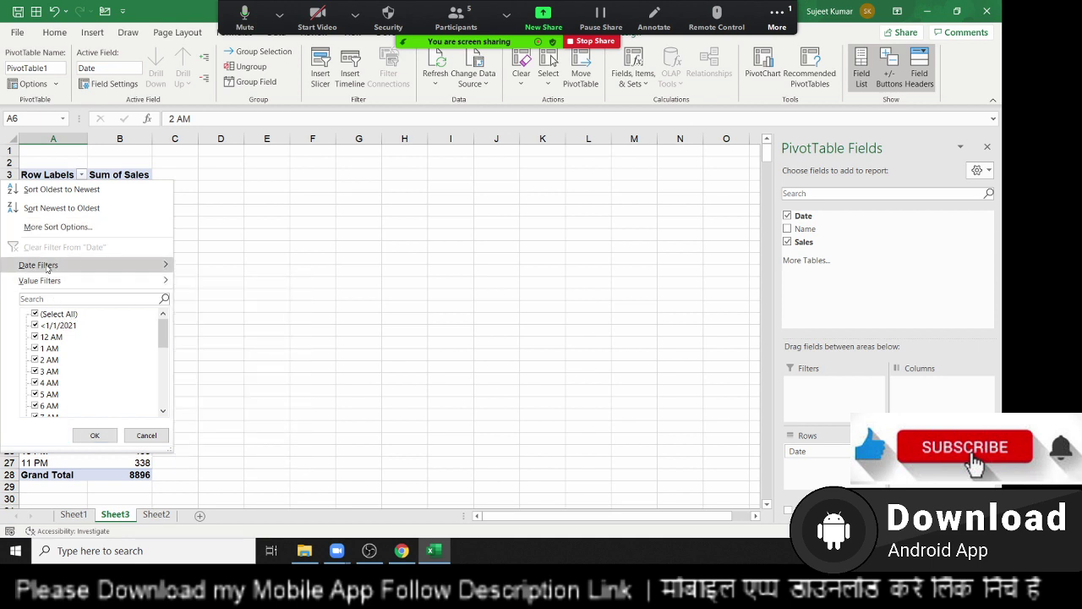
{"action": "mouse_move", "coordinate": [46, 265]}
Regroup the pivot rows by Days in 5-day ranges instead of hours
{"action": "key", "text": "Escape"}
{"action": "right_click", "coordinate": [52, 275]}
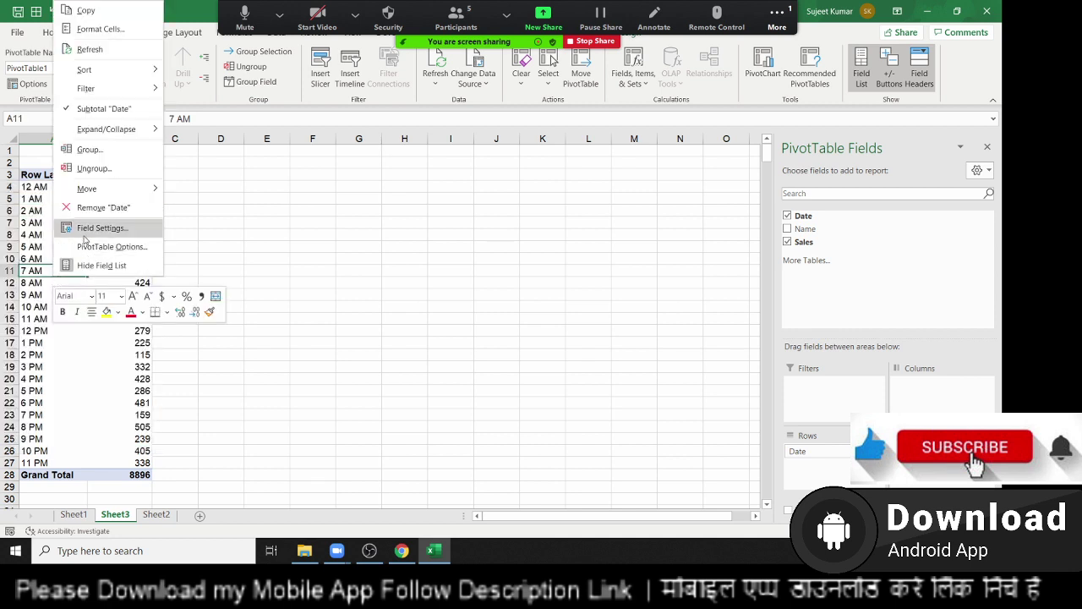
{"action": "left_click", "coordinate": [89, 149]}
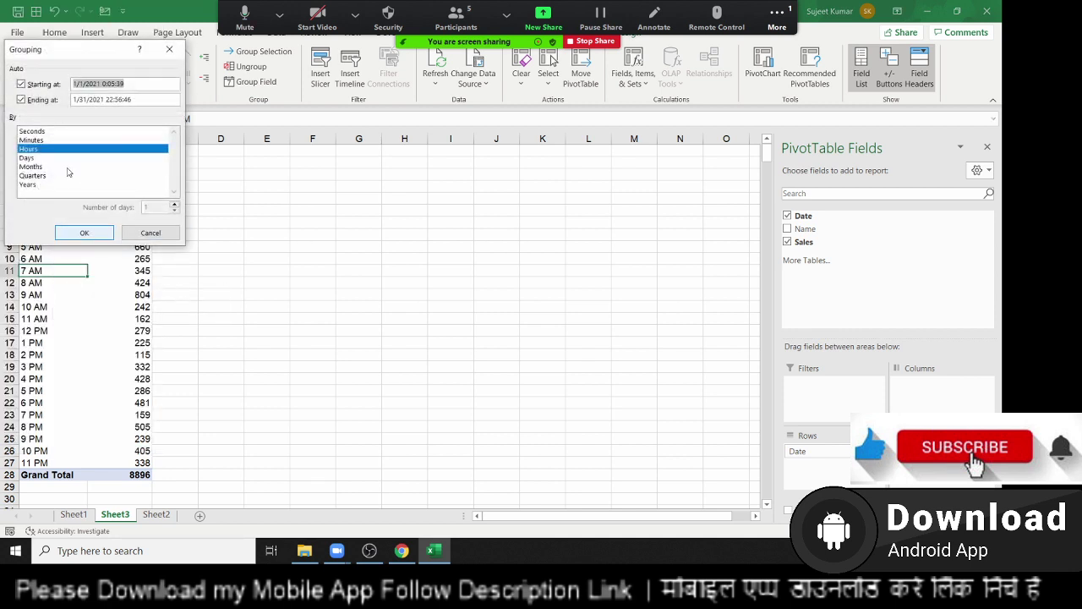
{"action": "left_click", "coordinate": [33, 157]}
{"action": "left_click", "coordinate": [35, 149]}
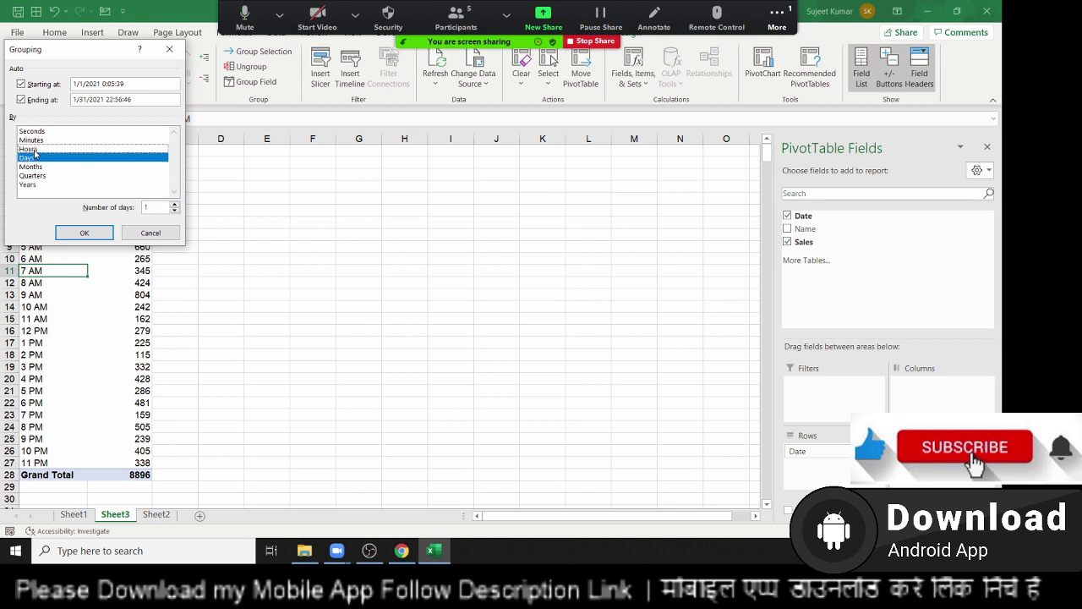
{"action": "left_click", "coordinate": [147, 207]}
{"action": "type", "text": "5"}
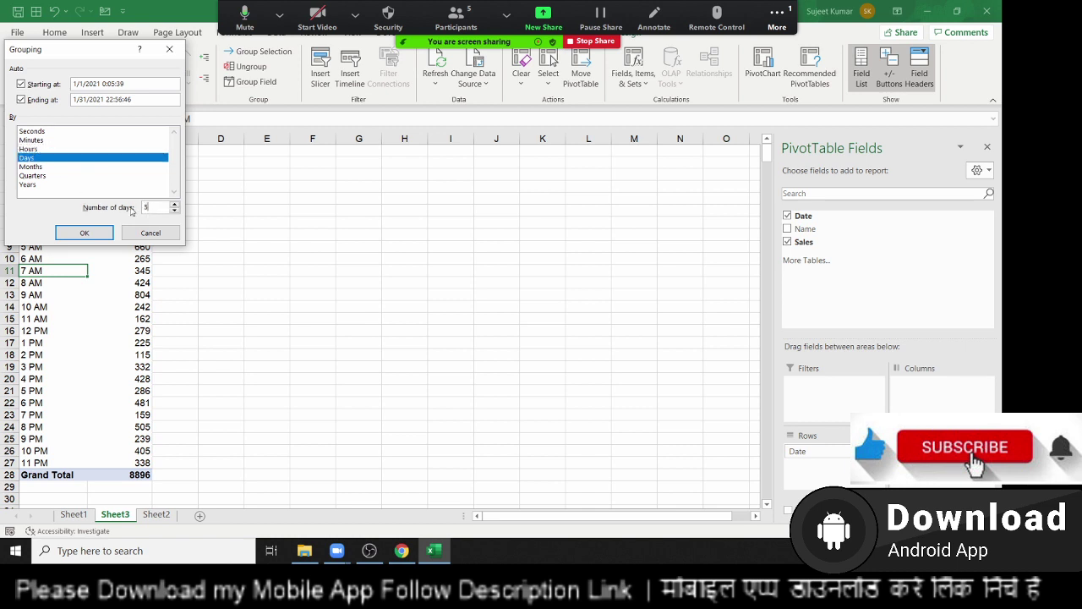
{"action": "left_click", "coordinate": [102, 233]}
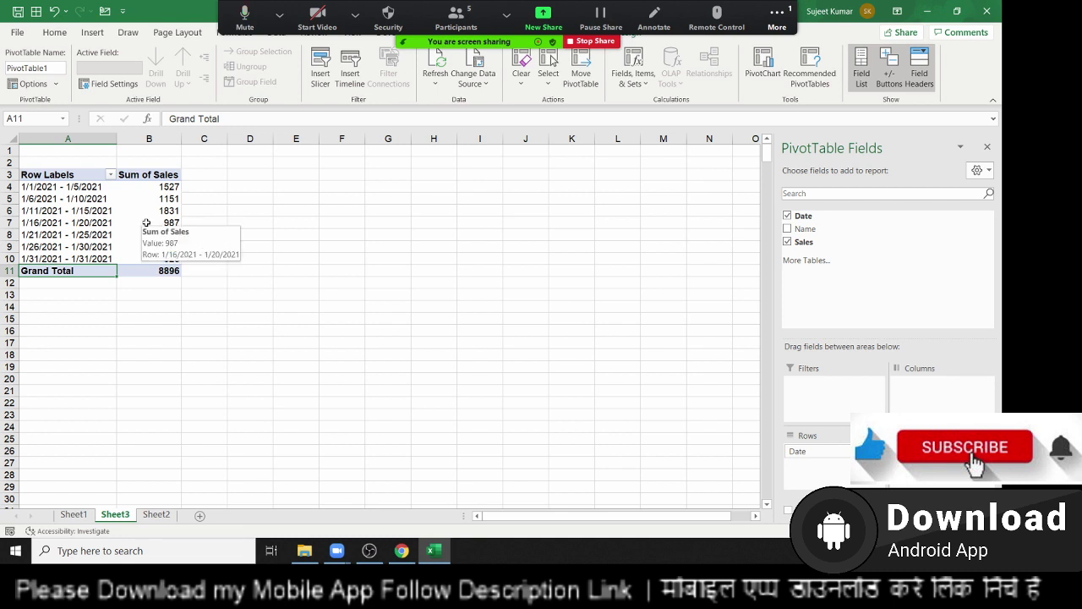
Undo back to daily rows from 1-Jan, redoing to restore the Sum of Sales column
{"action": "key", "text": "ctrl+z"}
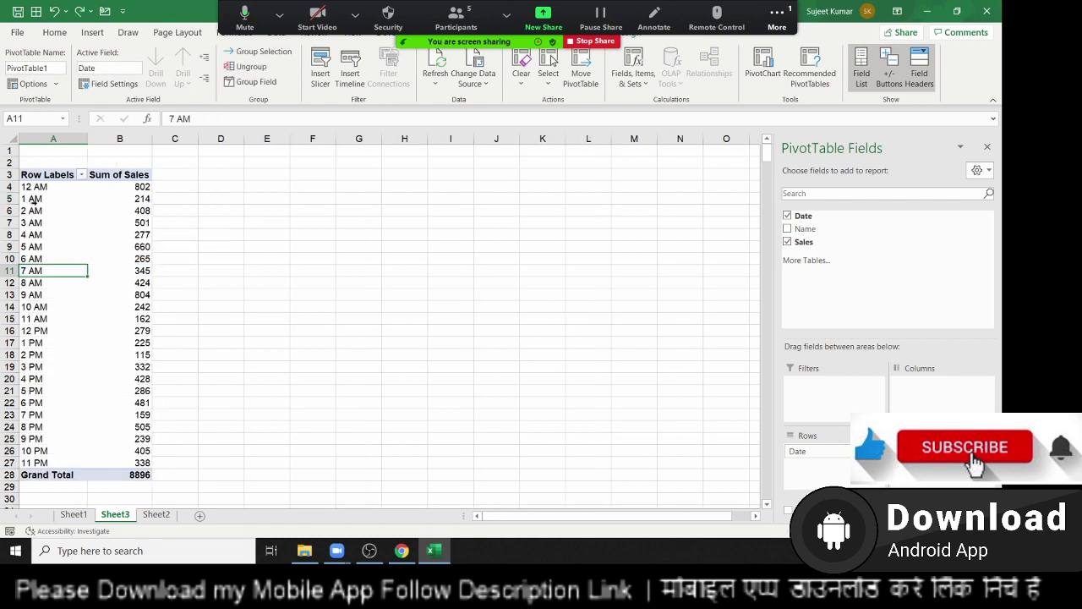
{"action": "left_click", "coordinate": [321, 197]}
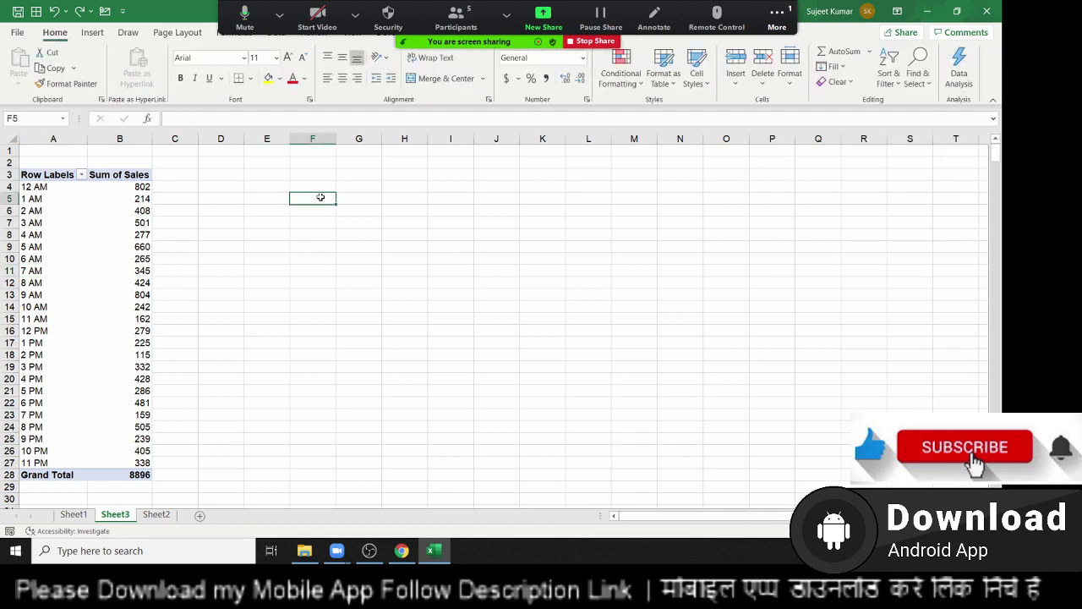
{"action": "key", "text": "ctrl+z"}
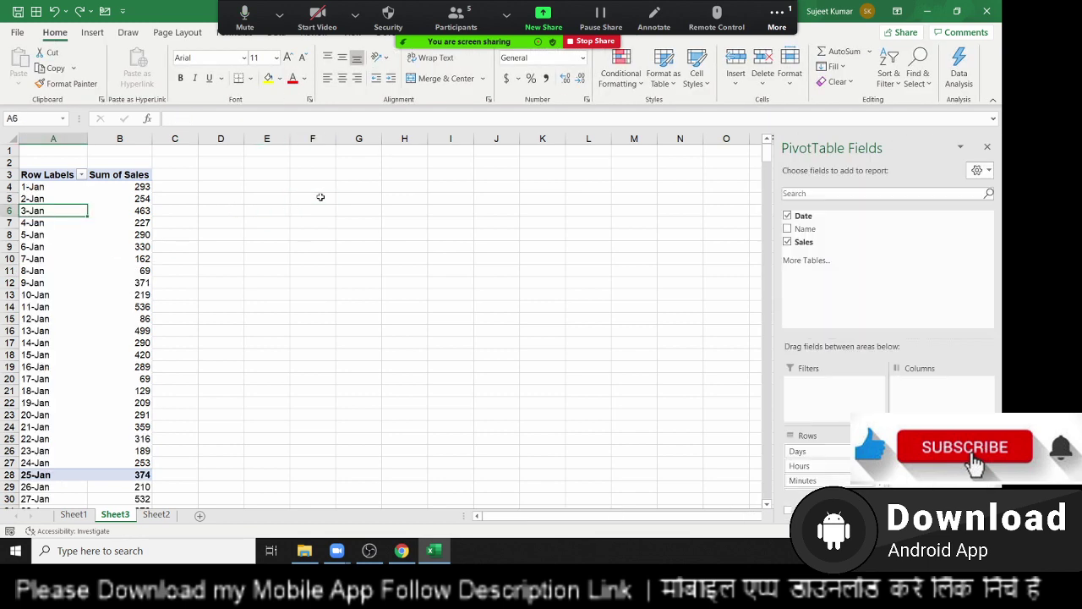
{"action": "key", "text": "ctrl+z"}
{"action": "key", "text": "ctrl+z"}
{"action": "key", "text": "ctrl+z"}
{"action": "key", "text": "ctrl+z"}
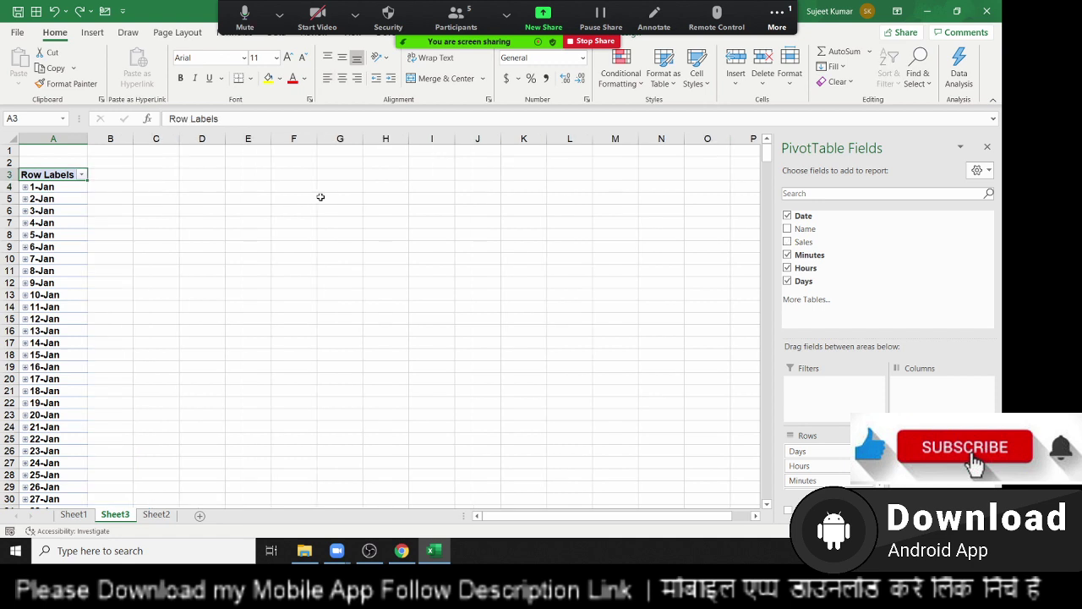
{"action": "key", "text": "ctrl+y"}
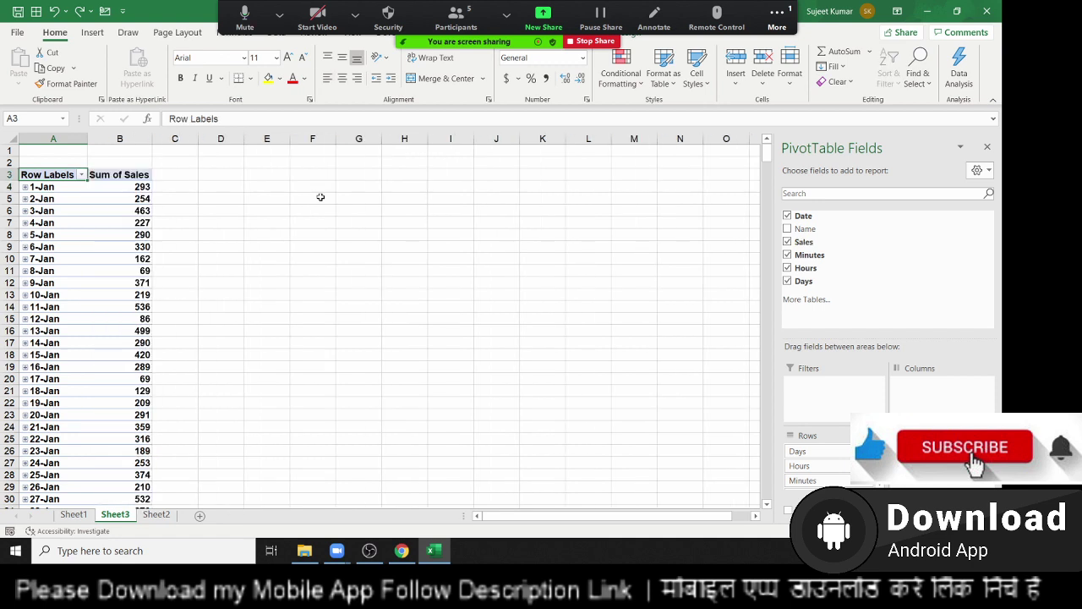
Enter 4:00 in G6, show it in General format as 0.166667, and copy that decimal
{"action": "left_click", "coordinate": [356, 209]}
{"action": "type", "text": "4:"}
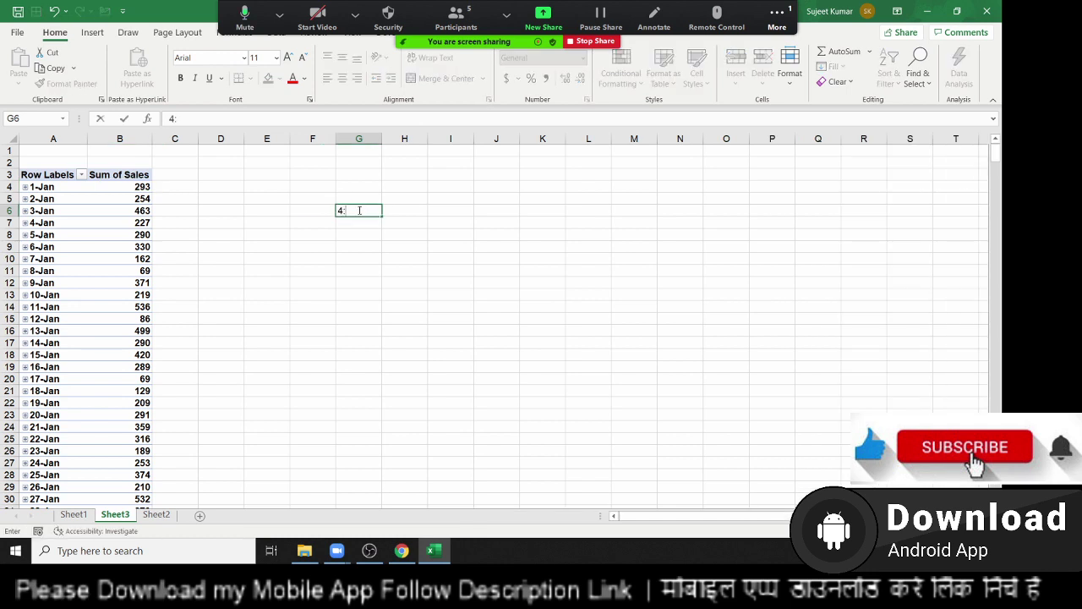
{"action": "type", "text": "00"}
{"action": "key", "text": "Return"}
{"action": "left_click", "coordinate": [369, 214]}
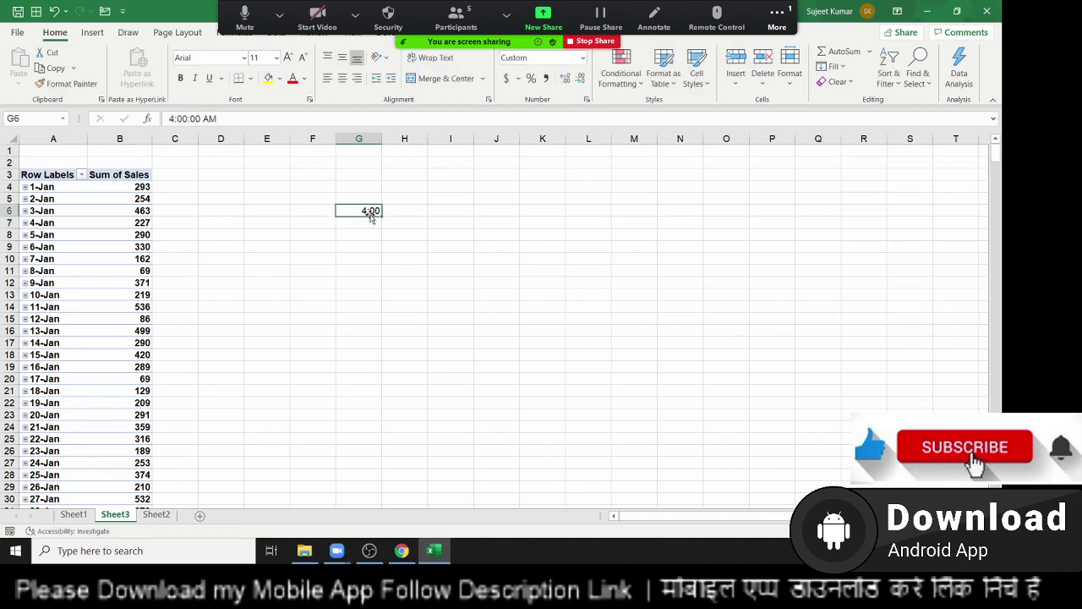
{"action": "key", "text": "ctrl+shift+grave"}
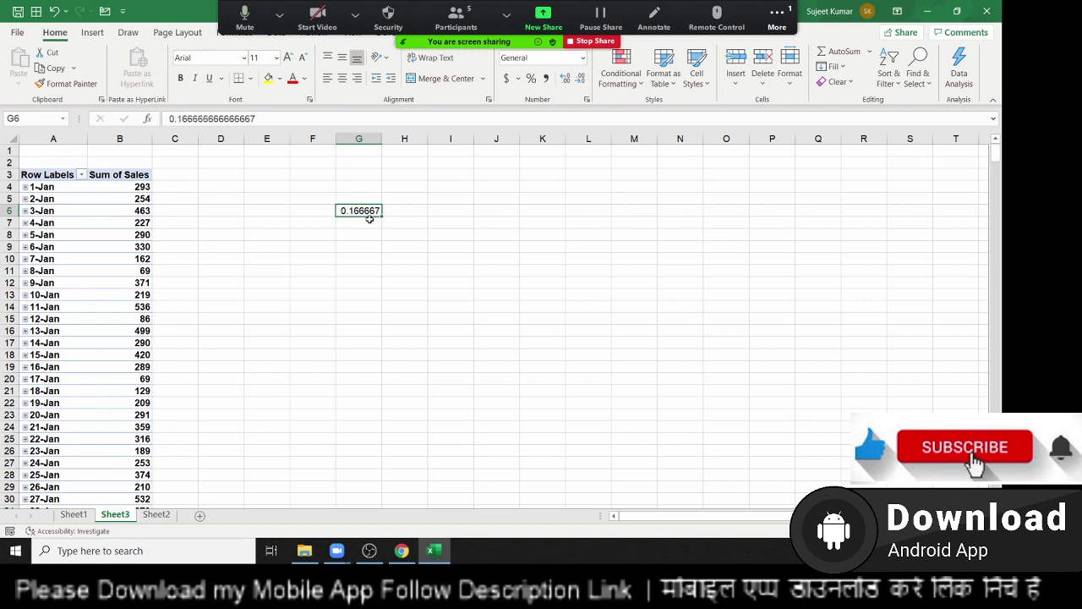
{"action": "double_click", "coordinate": [378, 211]}
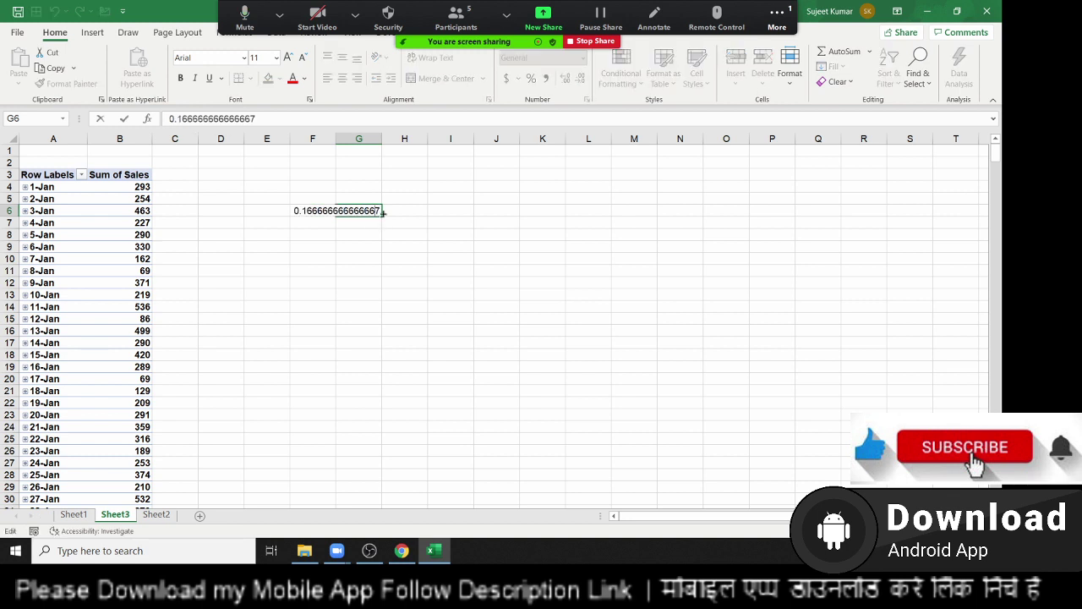
{"action": "left_click_drag", "start_coordinate": [381, 210], "coordinate": [271, 214]}
{"action": "key", "text": "ctrl+c"}
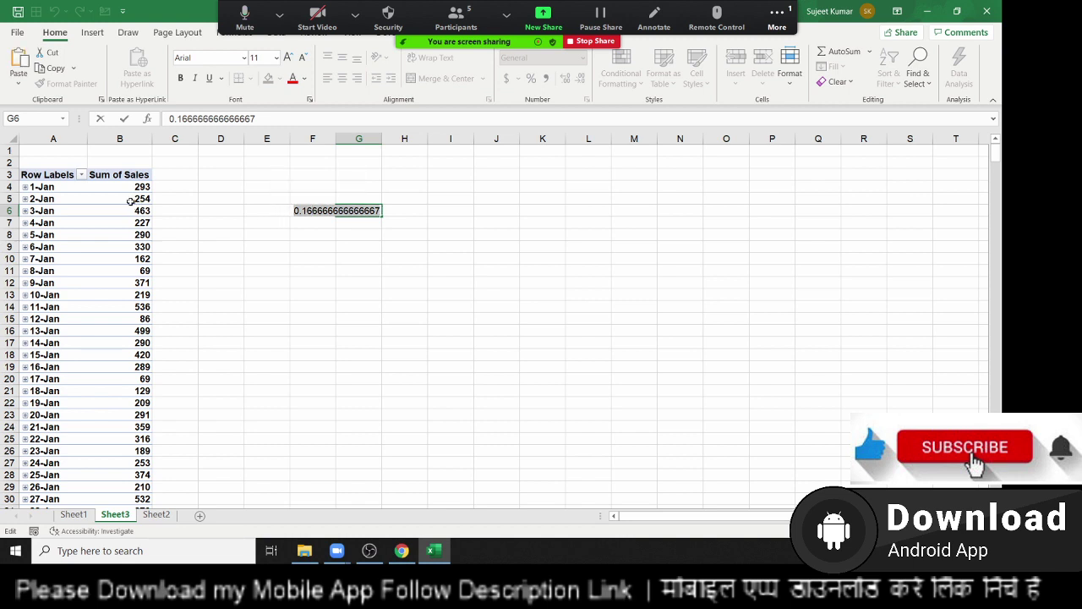
{"action": "key", "text": "Escape"}
Open Grouping for the pivot dates and leave Days as the only grouping unit
{"action": "right_click", "coordinate": [52, 218]}
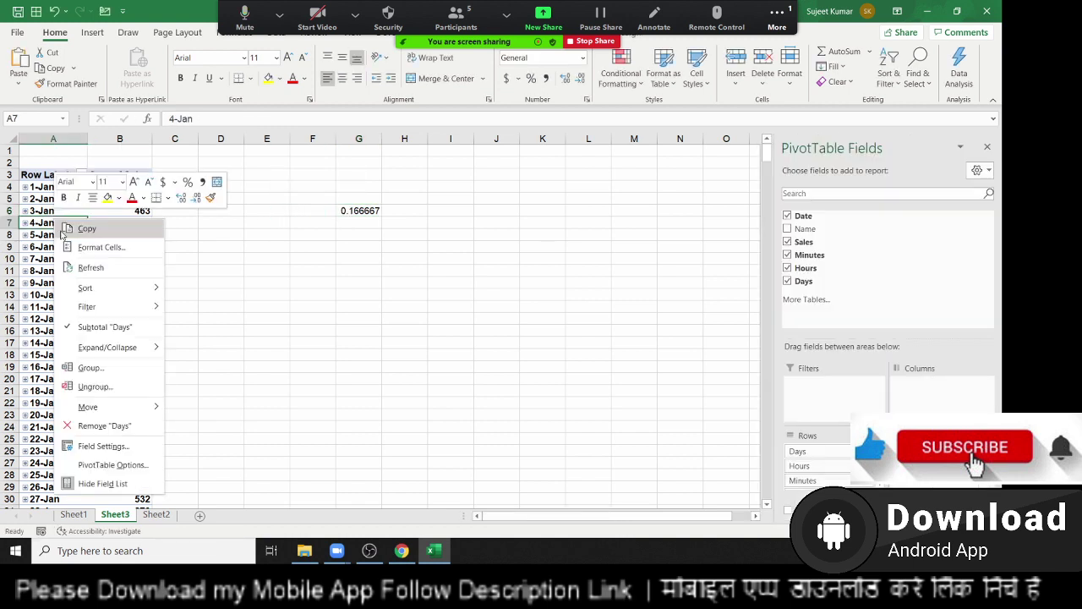
{"action": "left_click", "coordinate": [108, 367]}
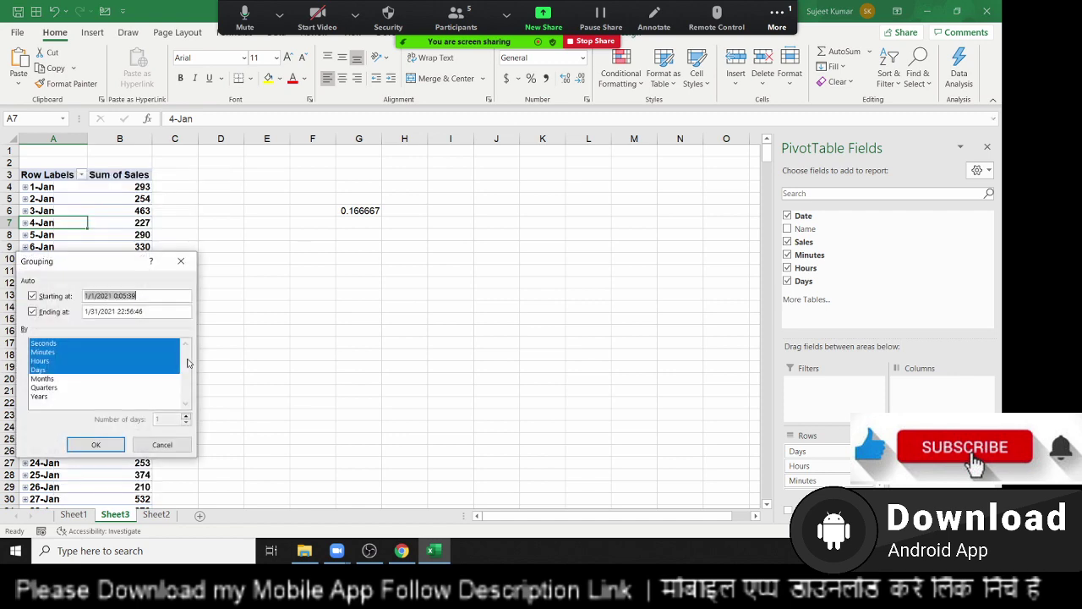
{"action": "left_click", "coordinate": [65, 343]}
{"action": "left_click", "coordinate": [66, 352]}
{"action": "left_click", "coordinate": [61, 370]}
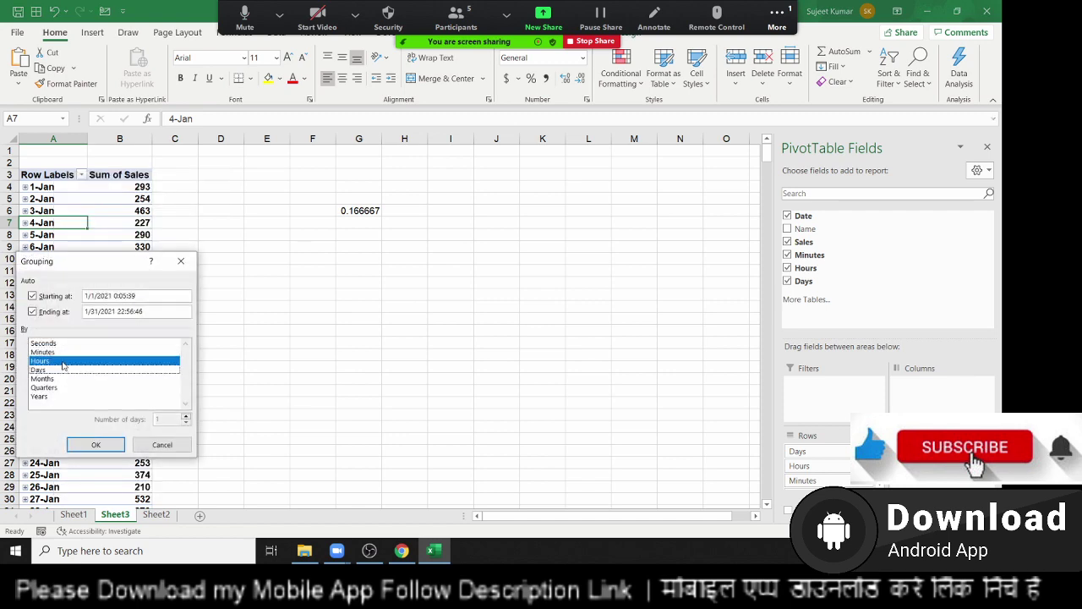
{"action": "left_click", "coordinate": [65, 361]}
{"action": "left_click", "coordinate": [65, 362]}
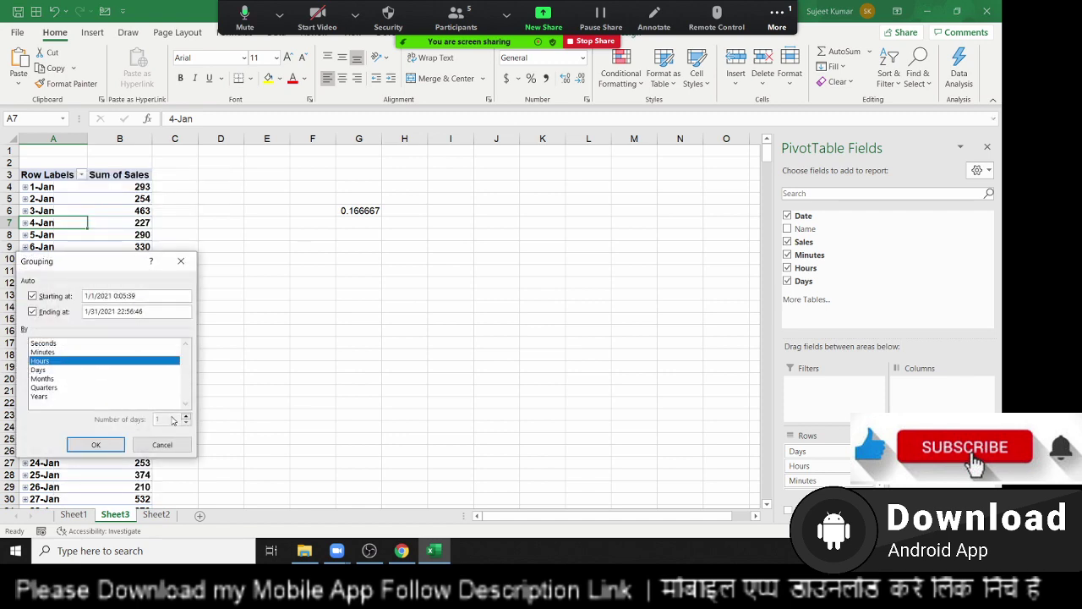
{"action": "left_click", "coordinate": [77, 371]}
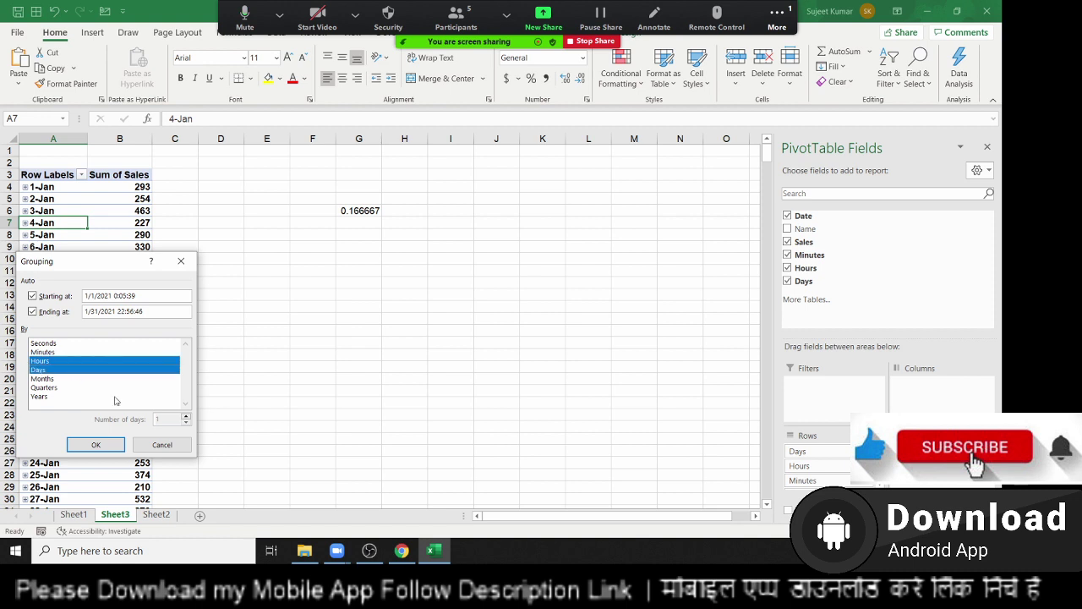
{"action": "left_click", "coordinate": [44, 370]}
{"action": "left_click", "coordinate": [44, 370]}
{"action": "left_click", "coordinate": [47, 362]}
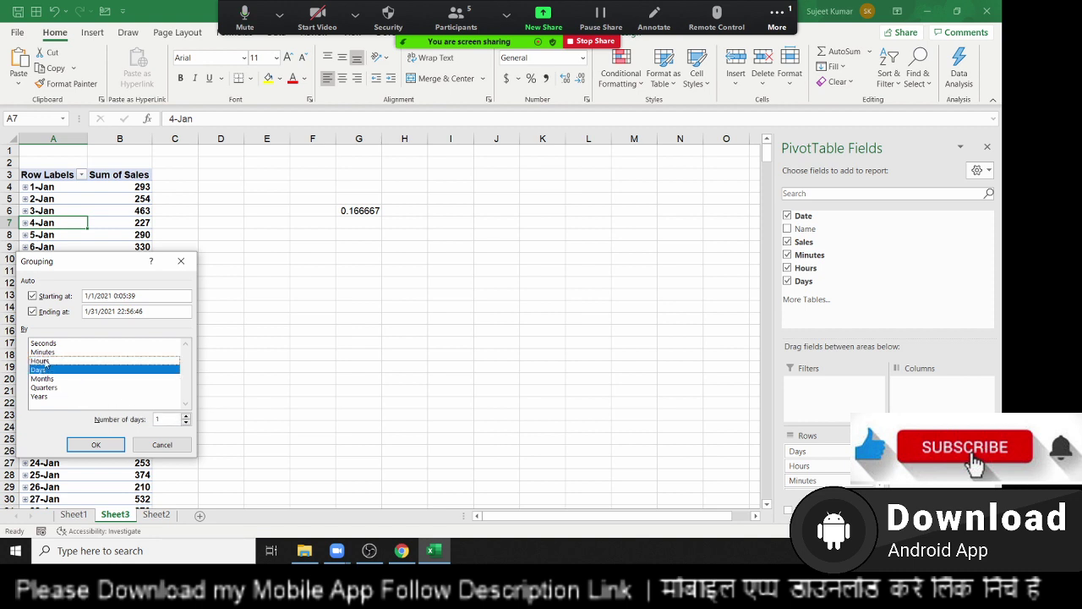
Paste 0.166667 as the number of days and dismiss the 'Integer is not valid' alert
{"action": "left_click", "coordinate": [163, 418]}
{"action": "key", "text": "ctrl+v"}
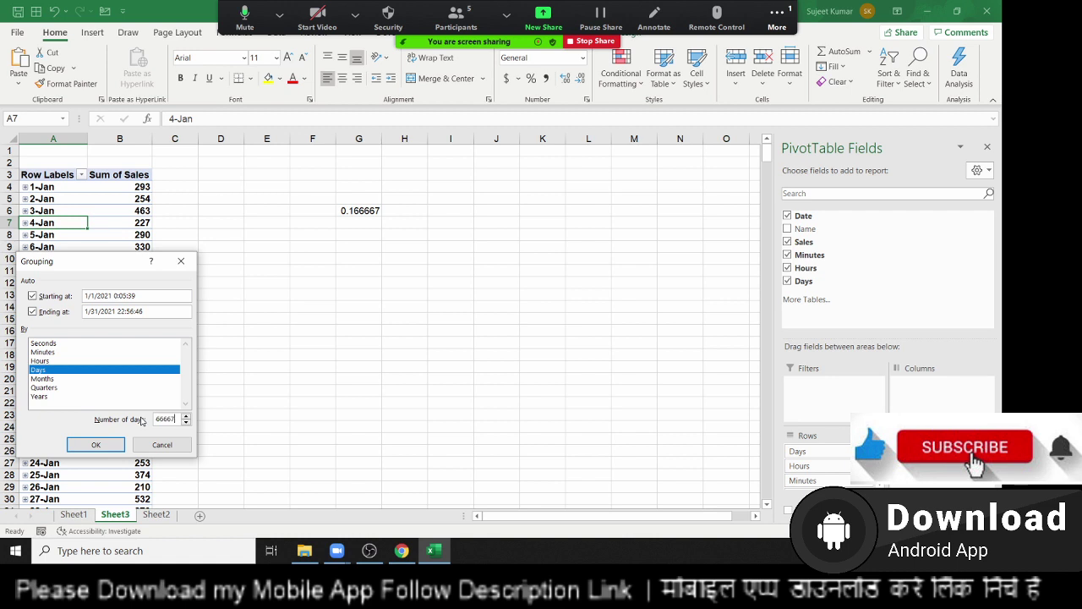
{"action": "left_click", "coordinate": [96, 444]}
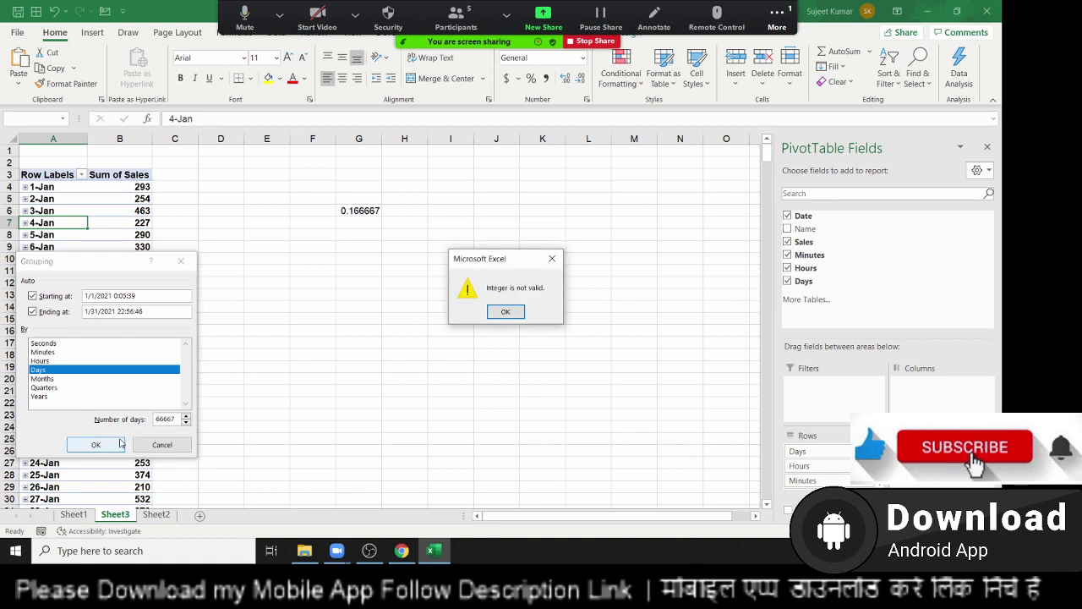
{"action": "left_click", "coordinate": [507, 318]}
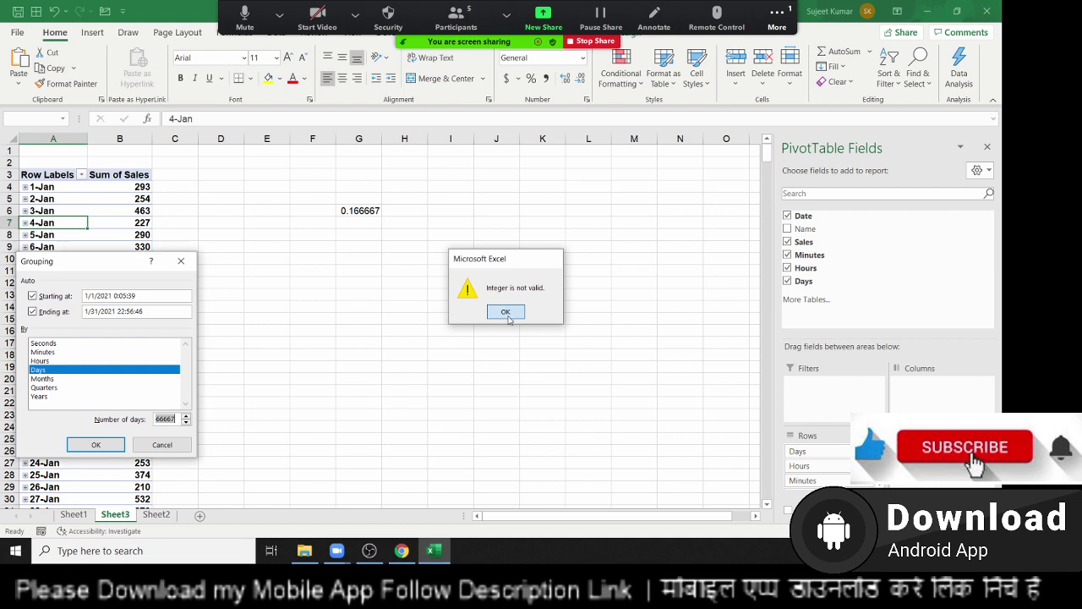
Try a day count of 0, then cancel the Grouping dialog and leave the pivot sheet
{"action": "left_click", "coordinate": [176, 419]}
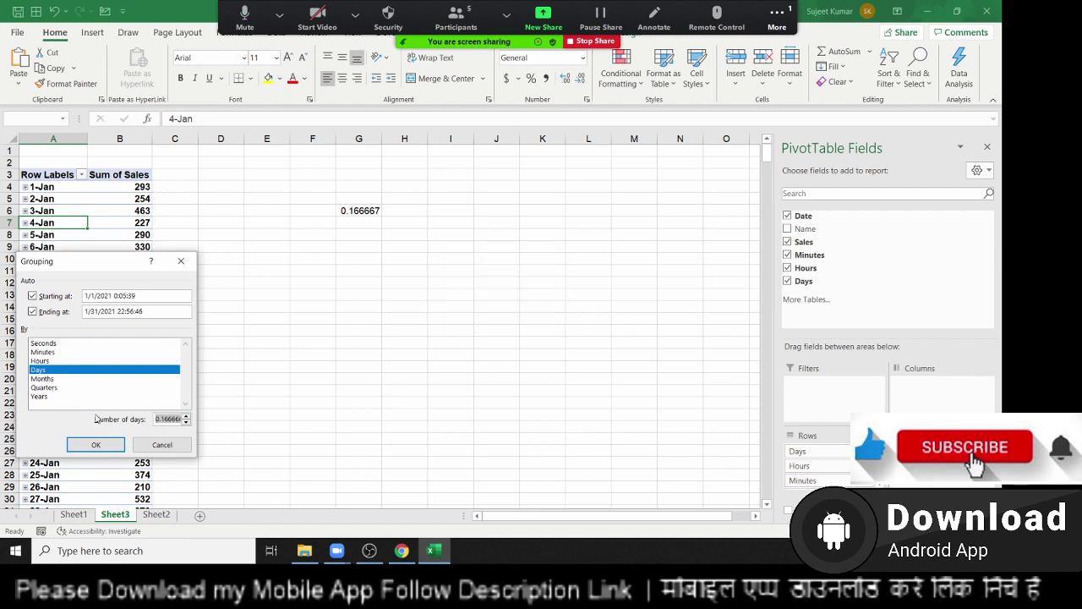
{"action": "type", "text": "0.166"}
{"action": "key", "text": "Return"}
{"action": "key", "text": "Return"}
{"action": "key", "text": "Escape"}
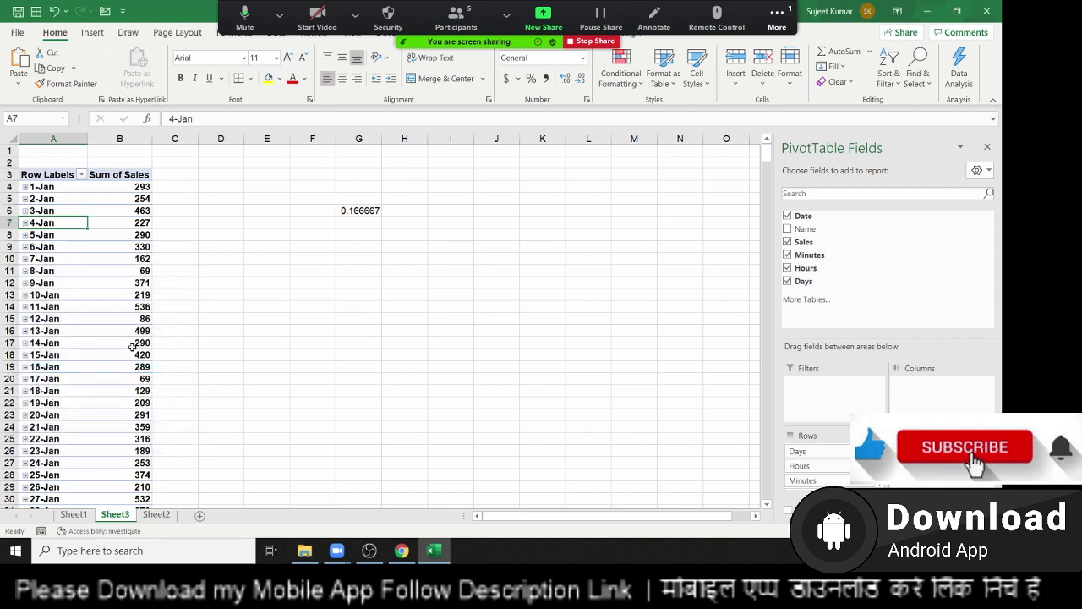
{"action": "left_click", "coordinate": [133, 345]}
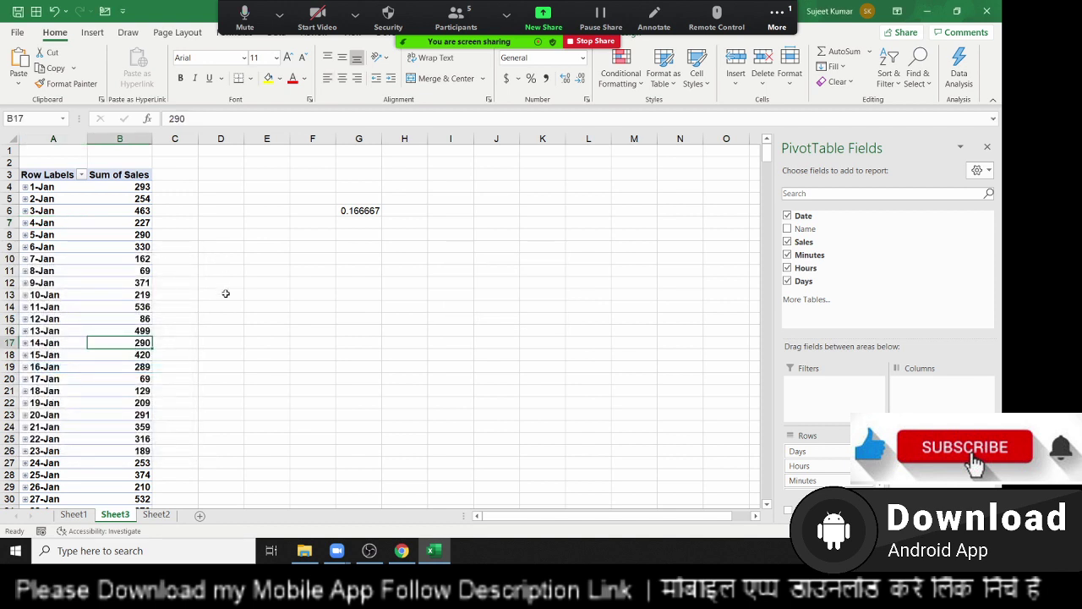
{"action": "left_click", "coordinate": [71, 515]}
On Sheet2, add an Hour header in D1 and fill =HOUR(A2) down column D
{"action": "left_click", "coordinate": [115, 515]}
{"action": "left_click", "coordinate": [155, 515]}
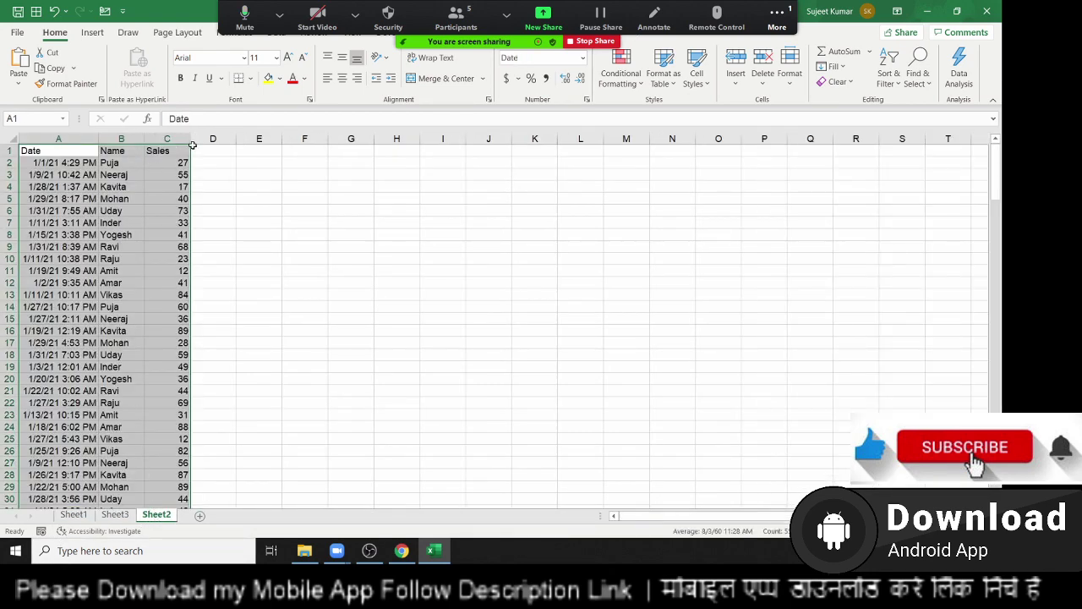
{"action": "left_click", "coordinate": [220, 149]}
{"action": "type", "text": "Ho"}
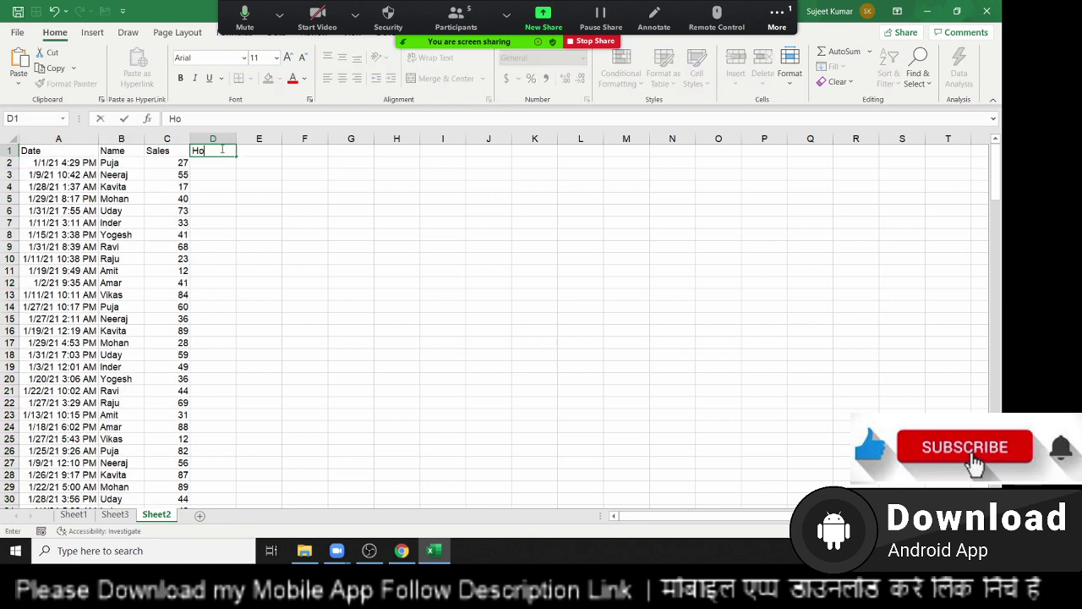
{"action": "type", "text": "ur"}
{"action": "key", "text": "Return"}
{"action": "type", "text": "="}
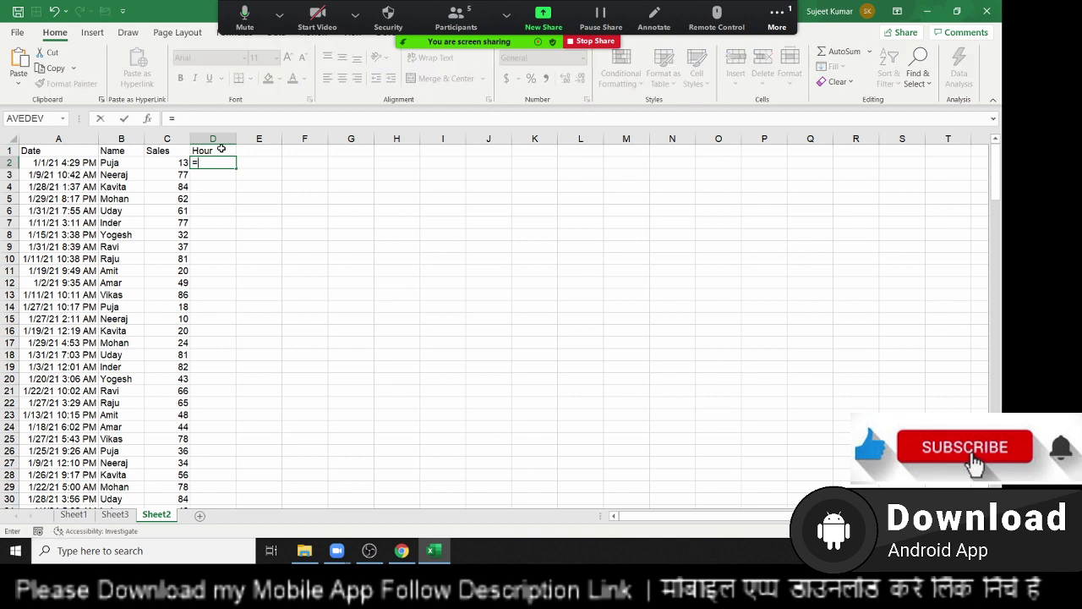
{"action": "type", "text": "hou"}
{"action": "key", "text": "Tab"}
{"action": "key", "text": "Left"}
{"action": "key", "text": "Left"}
{"action": "key", "text": "Left"}
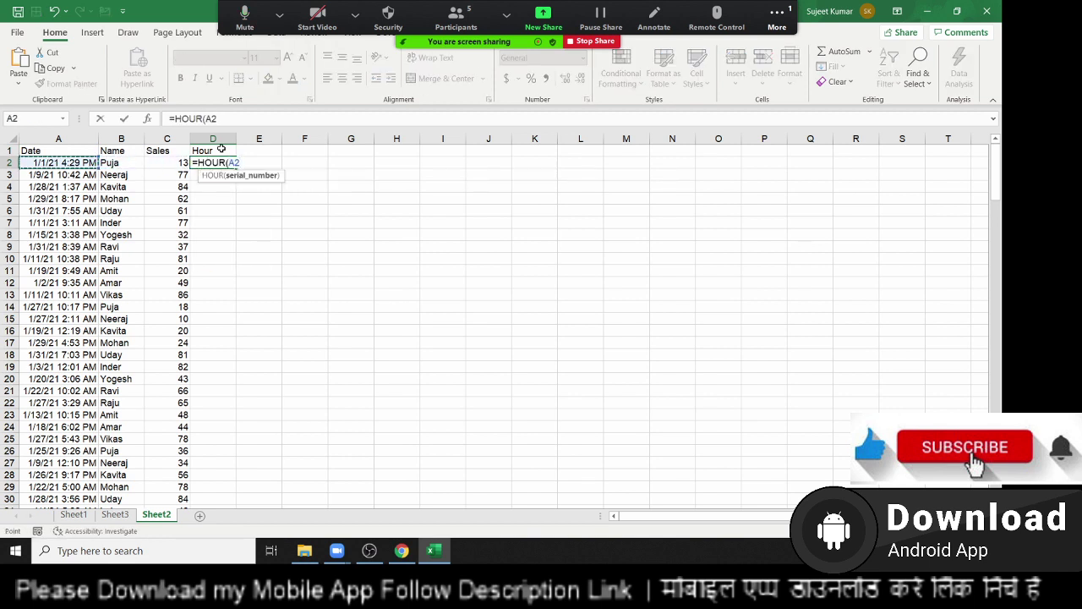
{"action": "key", "text": "Return"}
{"action": "left_click", "coordinate": [228, 163]}
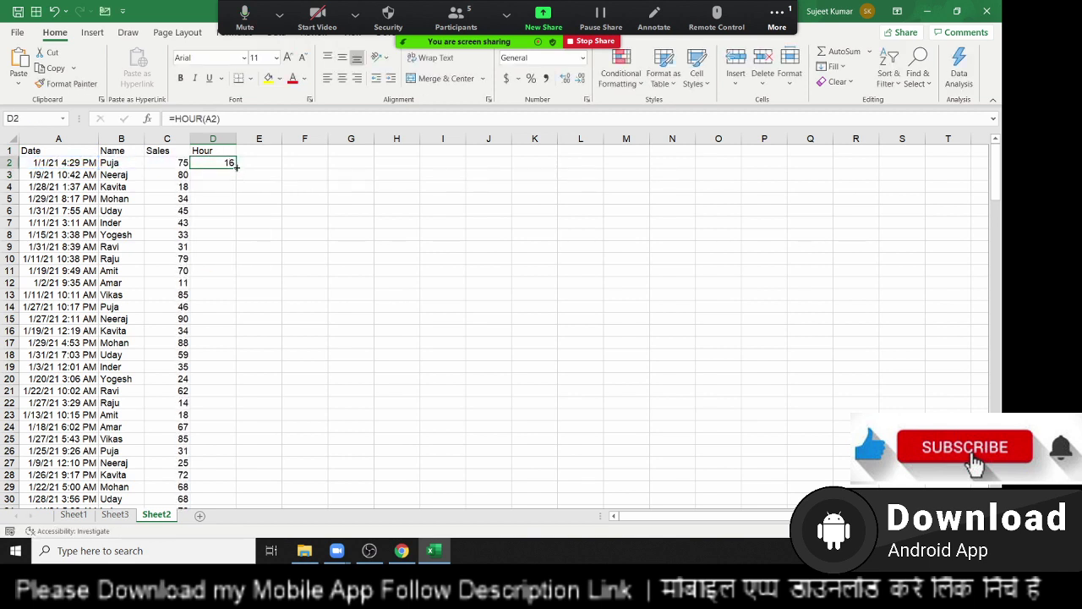
{"action": "double_click", "coordinate": [236, 167]}
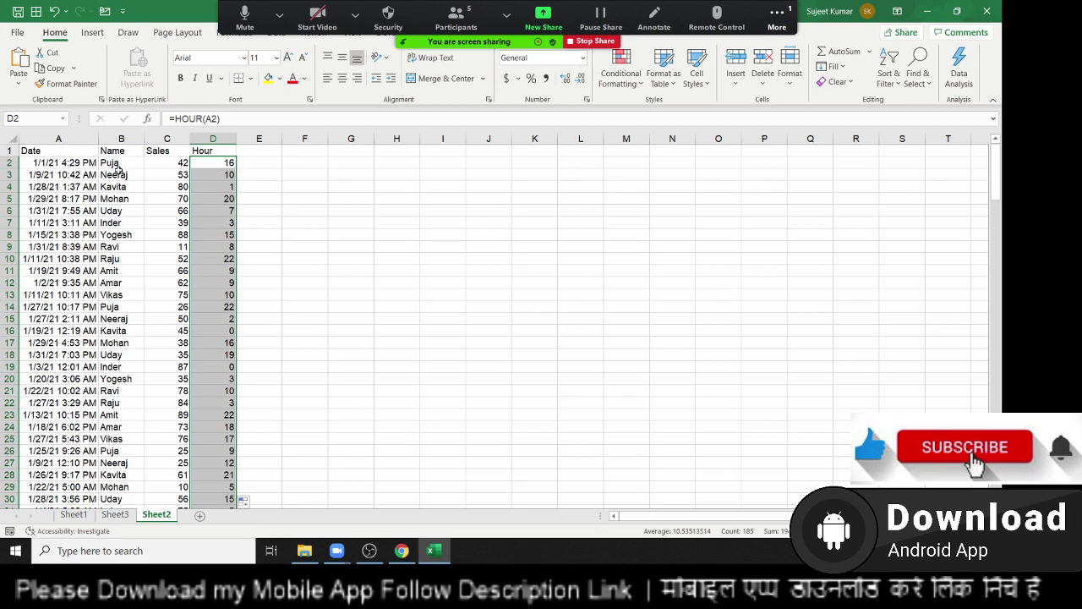
{"action": "left_click", "coordinate": [36, 149]}
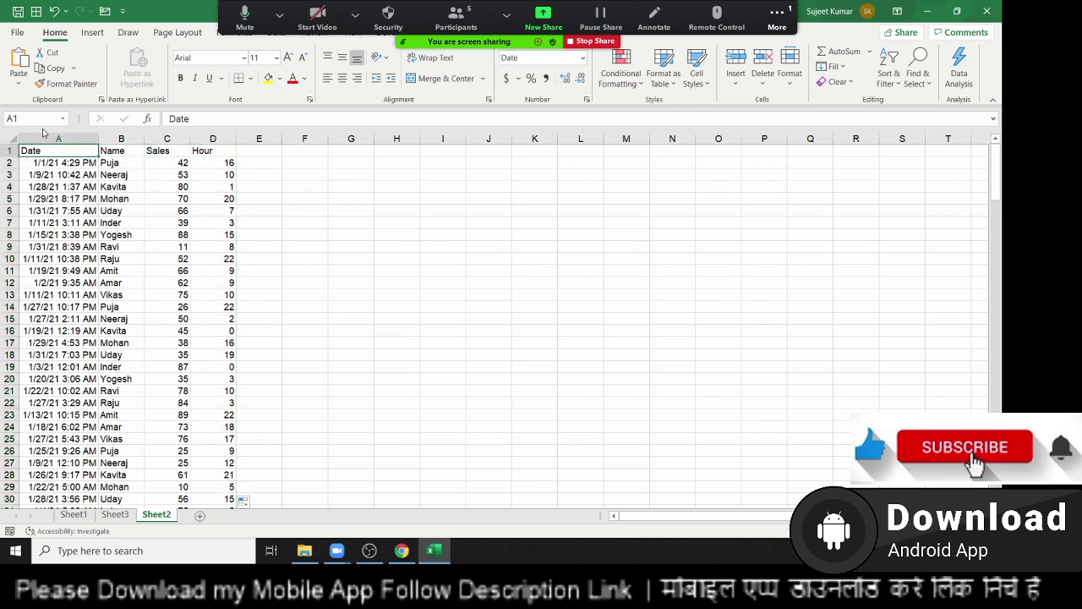
Insert a PivotTable on a new sheet with Hour as rows and Sum of Sales as values
{"action": "left_click", "coordinate": [92, 32]}
{"action": "left_click", "coordinate": [24, 67]}
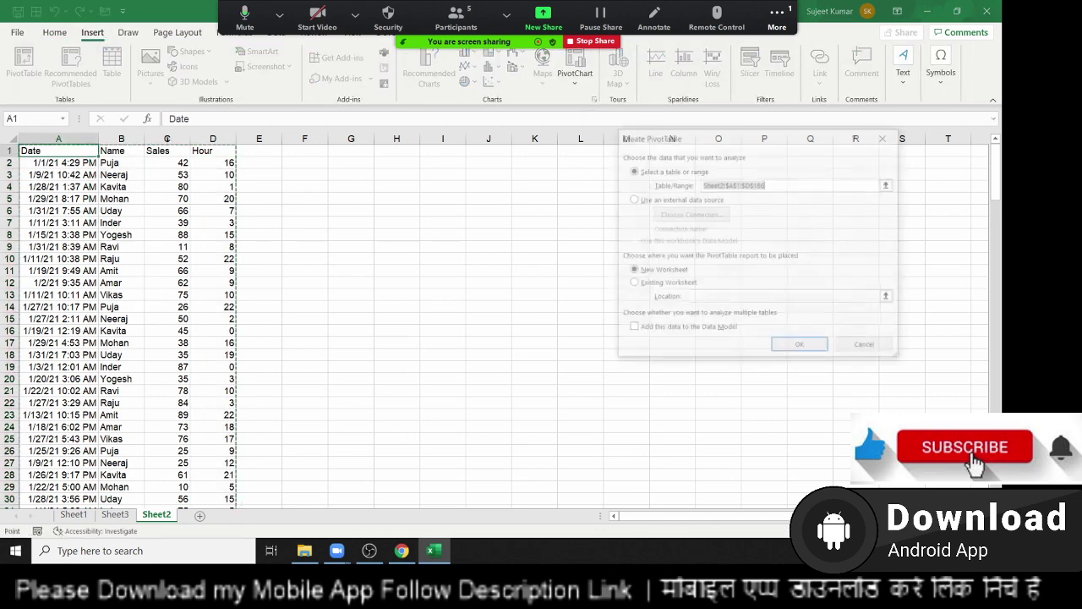
{"action": "left_click", "coordinate": [799, 347]}
{"action": "left_click_drag", "start_coordinate": [837, 255], "coordinate": [833, 452]}
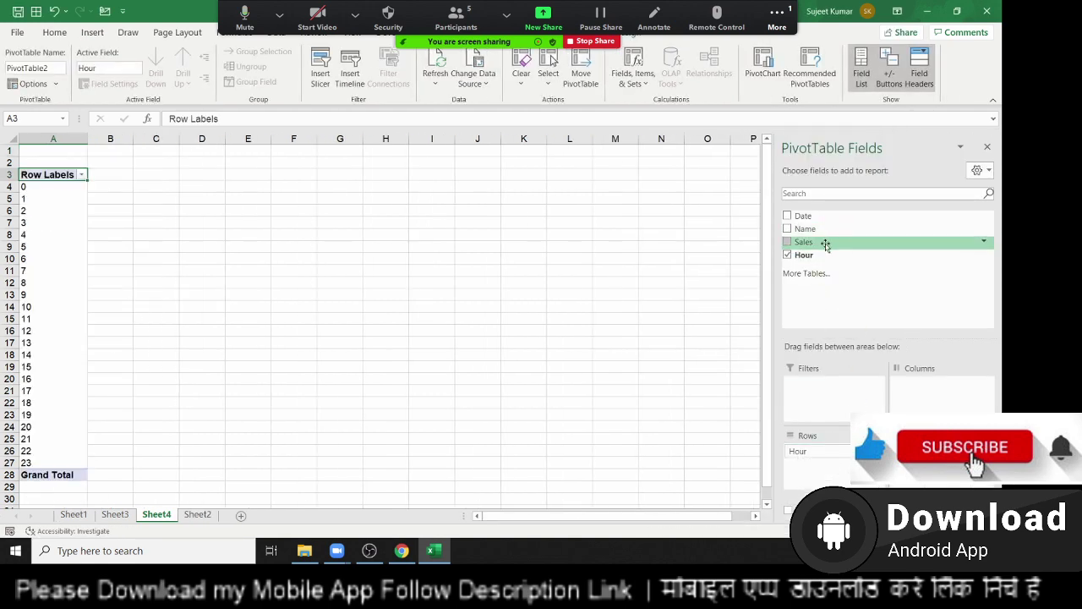
{"action": "left_click_drag", "start_coordinate": [823, 243], "coordinate": [945, 480]}
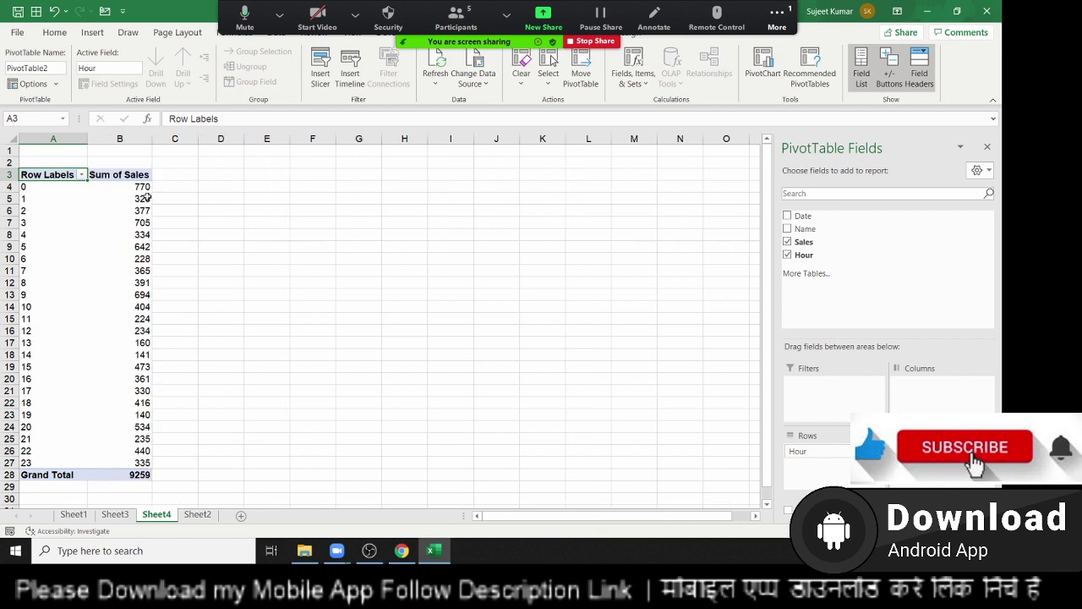
{"action": "right_click", "coordinate": [56, 258]}
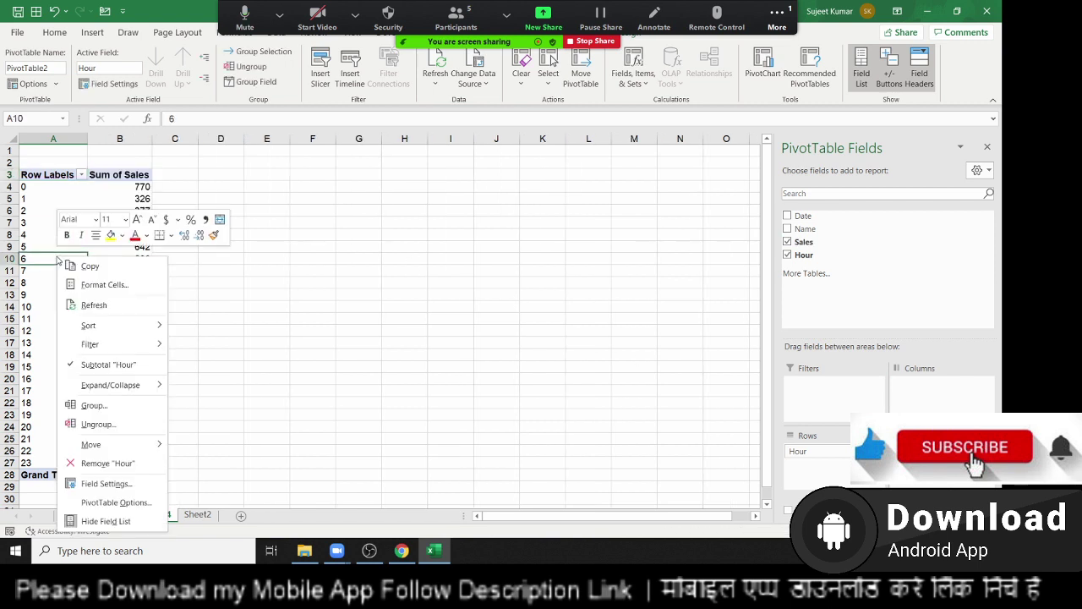
Group the Hour rows by 4 and rename the 0-3 label to '12 Am to 3AM'
{"action": "left_click", "coordinate": [127, 406]}
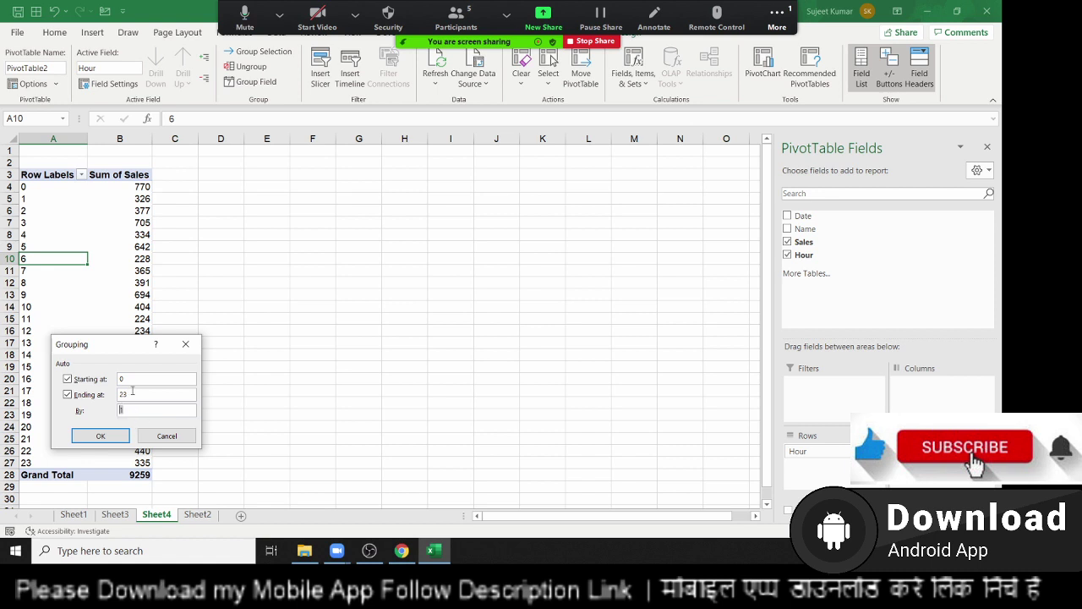
{"action": "left_click", "coordinate": [101, 435]}
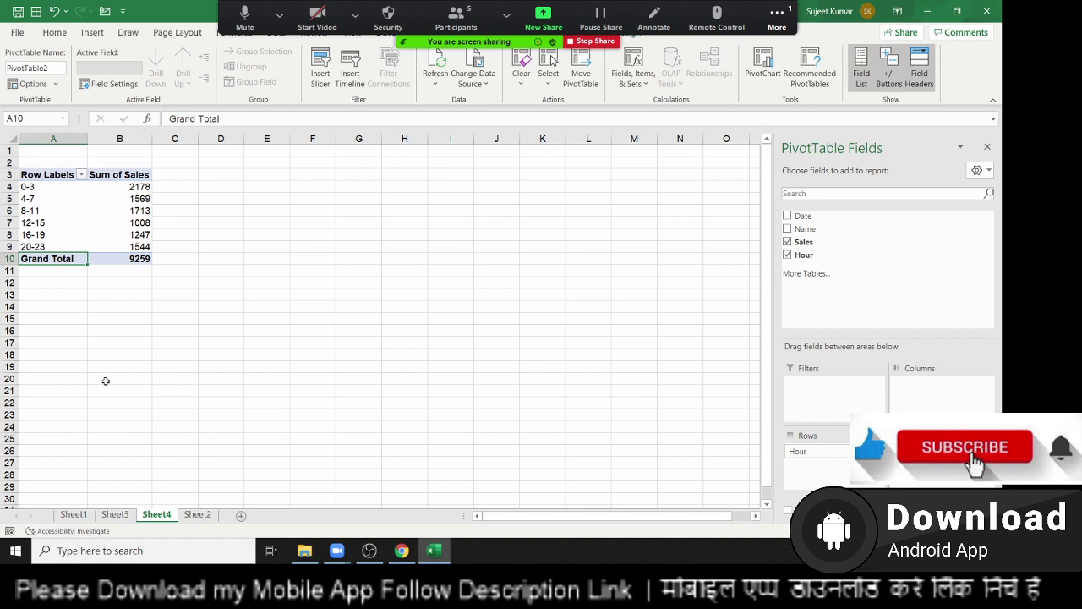
{"action": "left_click", "coordinate": [45, 190]}
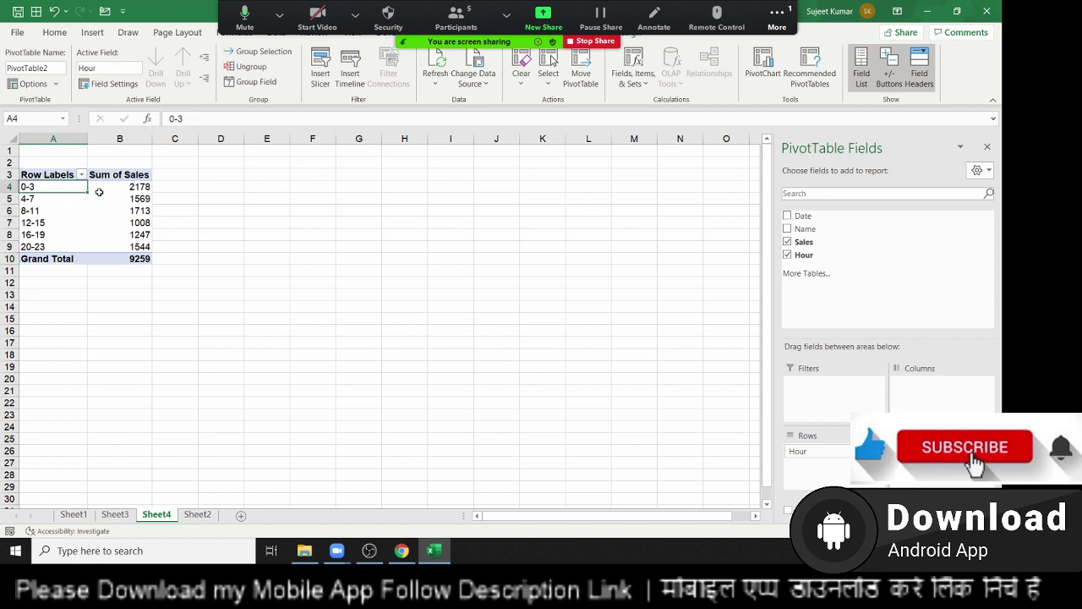
{"action": "mouse_move", "coordinate": [99, 192]}
{"action": "type", "text": "12"}
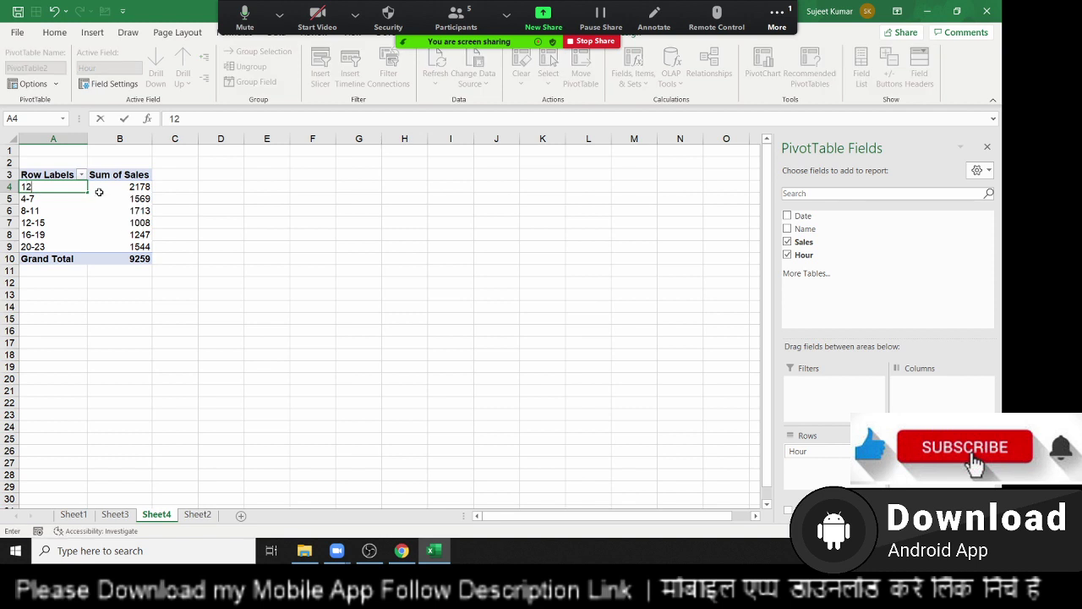
{"action": "type", "text": " Am to 3A"}
{"action": "type", "text": "M<"}
{"action": "key", "text": "Return"}
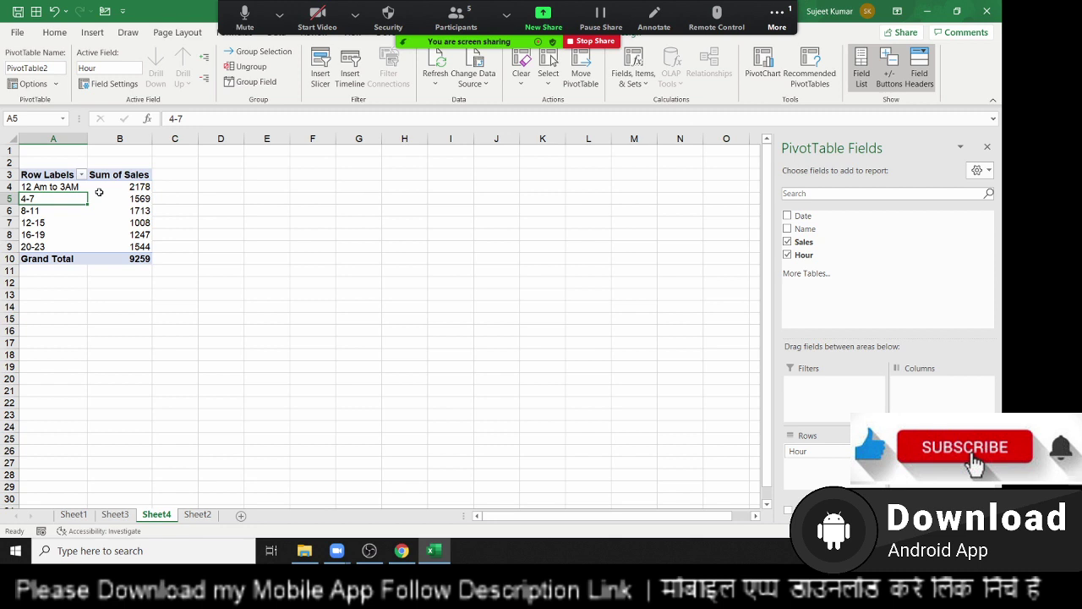
Keep the workbook open and clear the earlier example values on Sheet1
{"action": "left_click", "coordinate": [987, 11]}
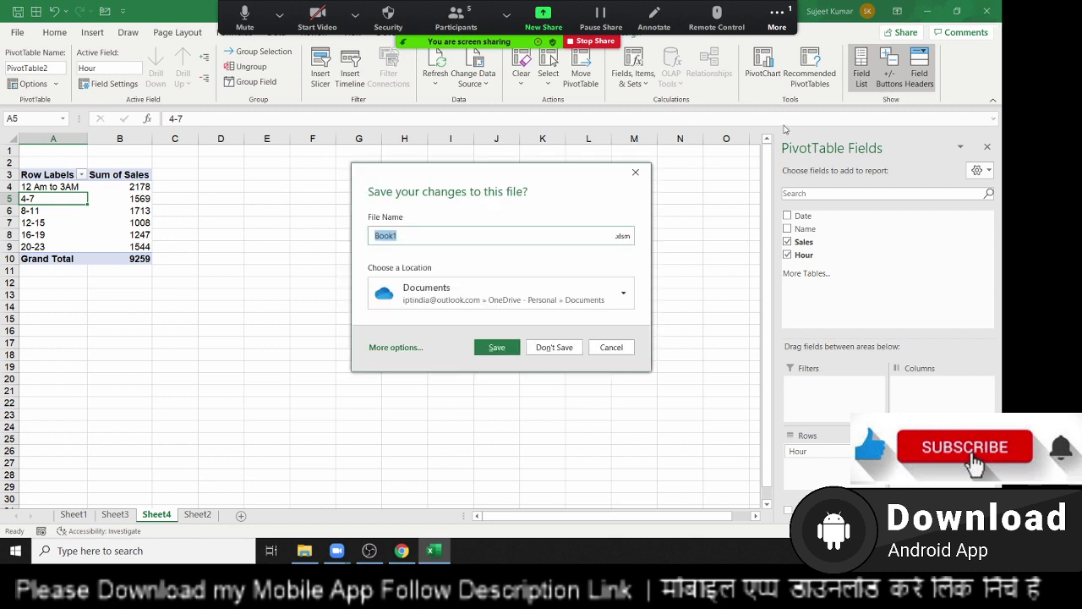
{"action": "key", "text": "Escape"}
{"action": "left_click", "coordinate": [197, 514]}
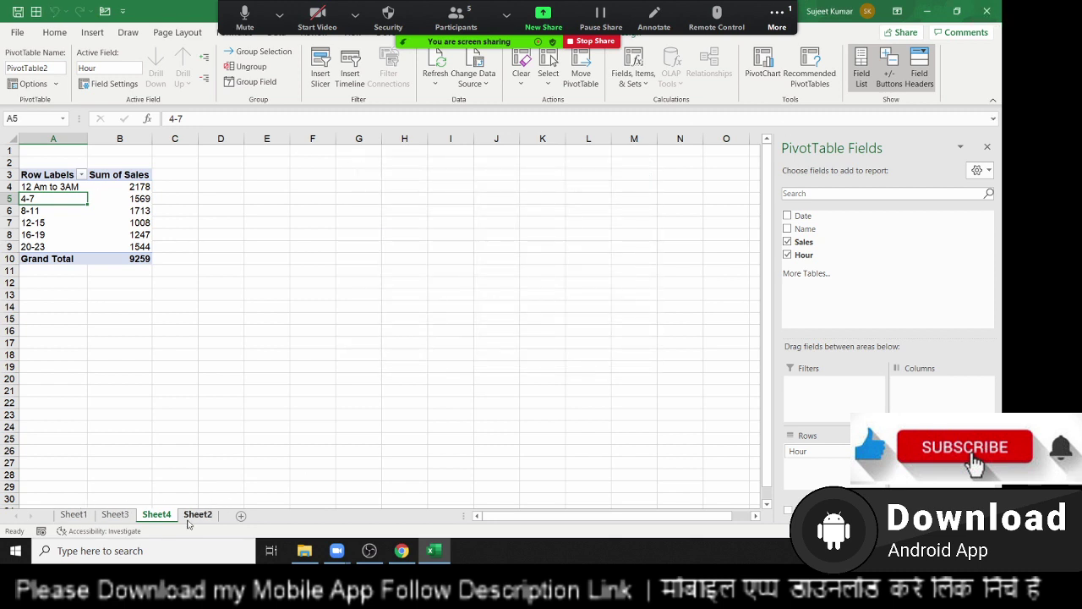
{"action": "left_click", "coordinate": [74, 514]}
{"action": "mouse_move", "coordinate": [118, 191]}
{"action": "left_mouse_down"}
{"action": "mouse_move", "coordinate": [183, 243]}
{"action": "mouse_move", "coordinate": [263, 279]}
{"action": "left_mouse_up"}
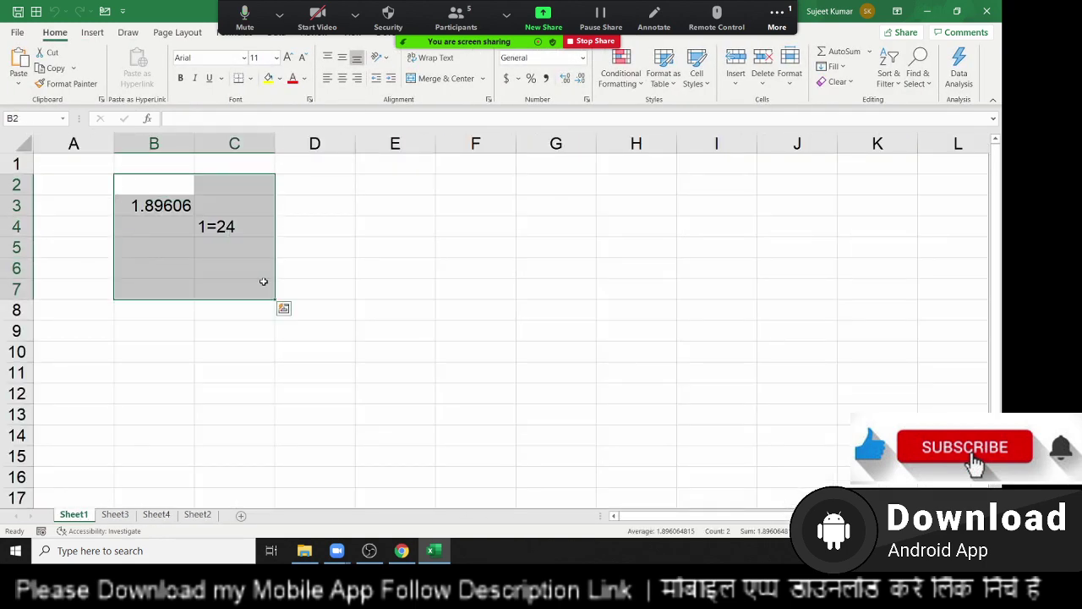
{"action": "key", "text": "Delete"}
Enter 10:20:30 in A3 and =HOUR(A3) in B3
{"action": "left_click", "coordinate": [75, 210]}
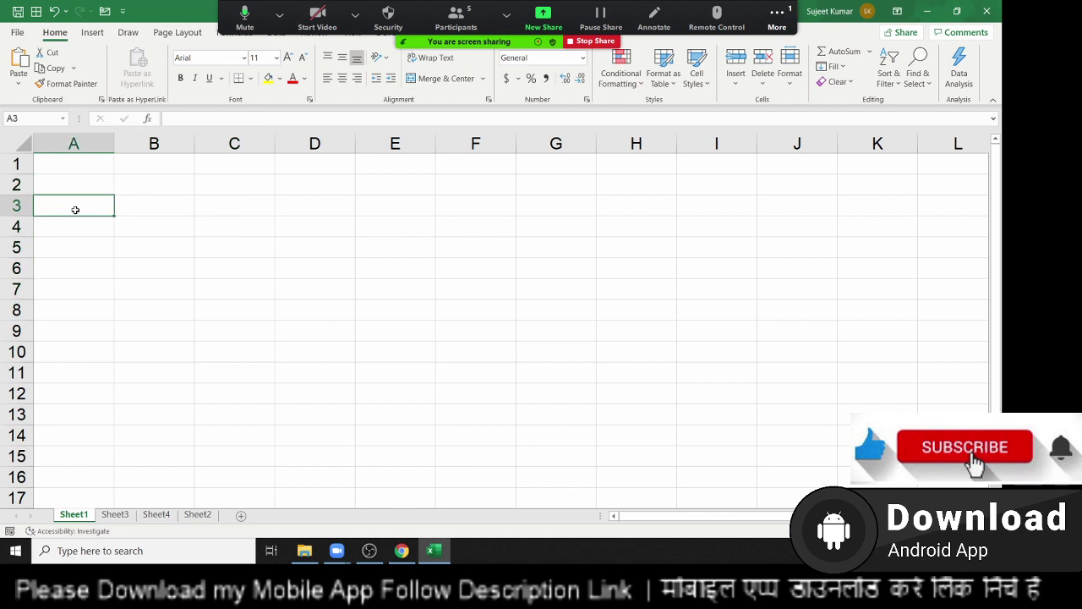
{"action": "type", "text": "10:20"}
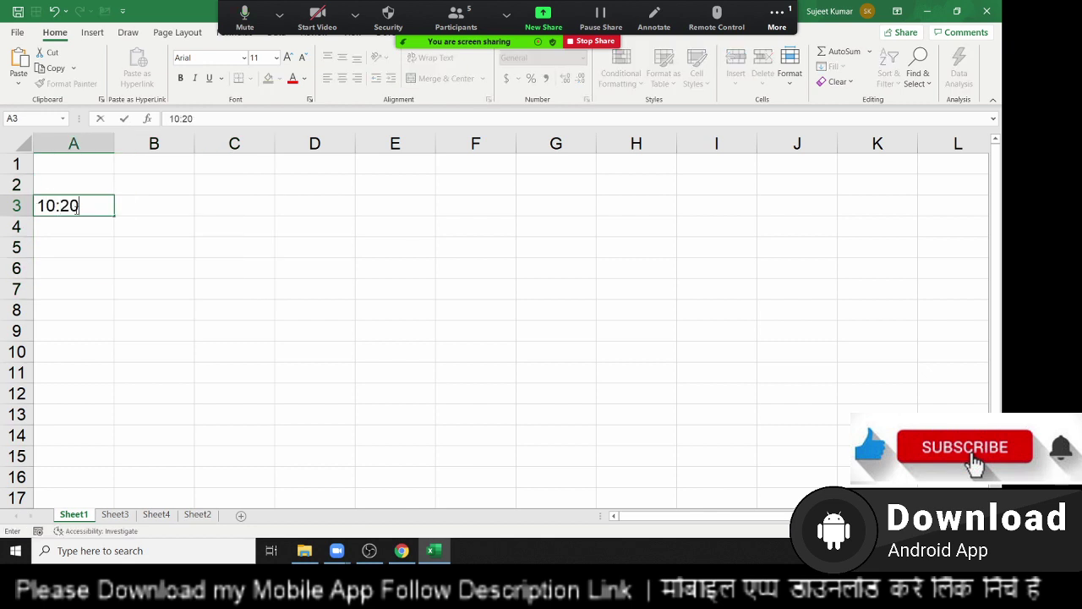
{"action": "type", "text": ":30"}
{"action": "key", "text": "Tab"}
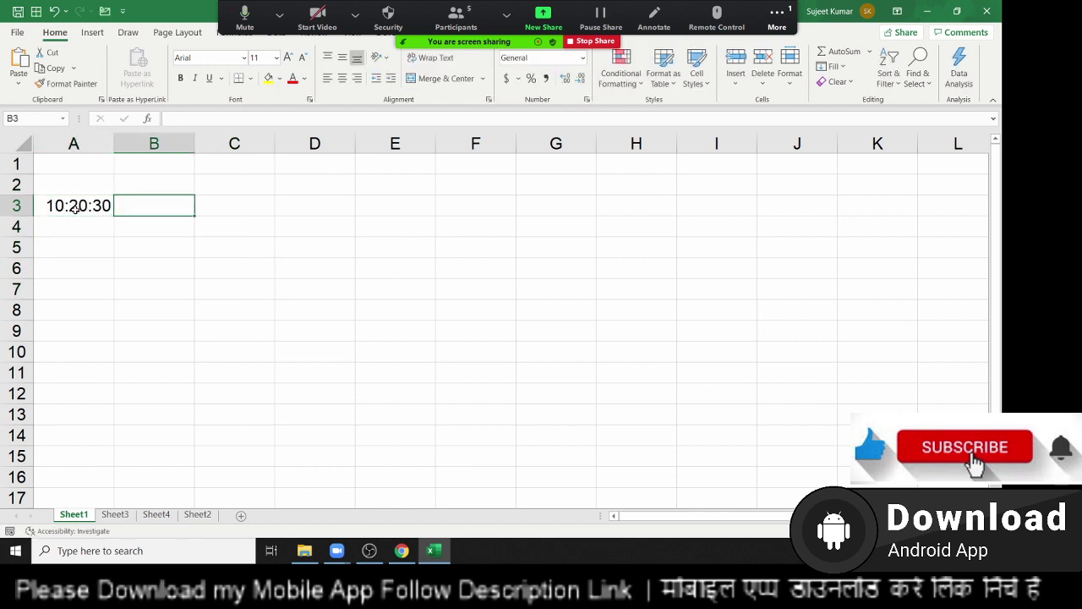
{"action": "type", "text": "=ho"}
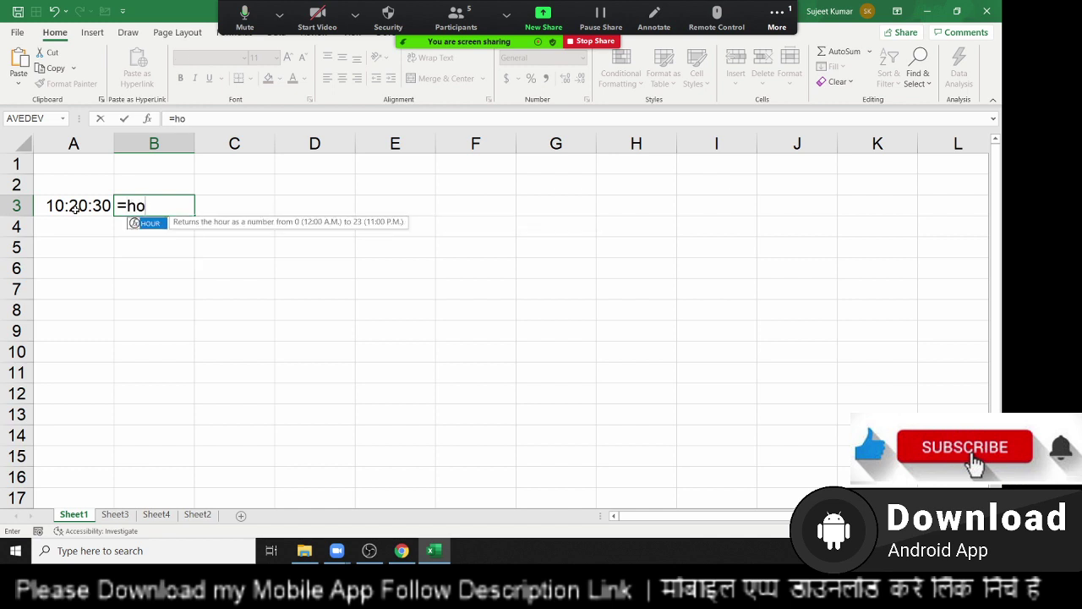
{"action": "type", "text": "ur("}
{"action": "left_click", "coordinate": [76, 209]}
{"action": "key", "text": "Return"}
{"action": "key", "text": "Up"}
{"action": "key", "text": "Right"}
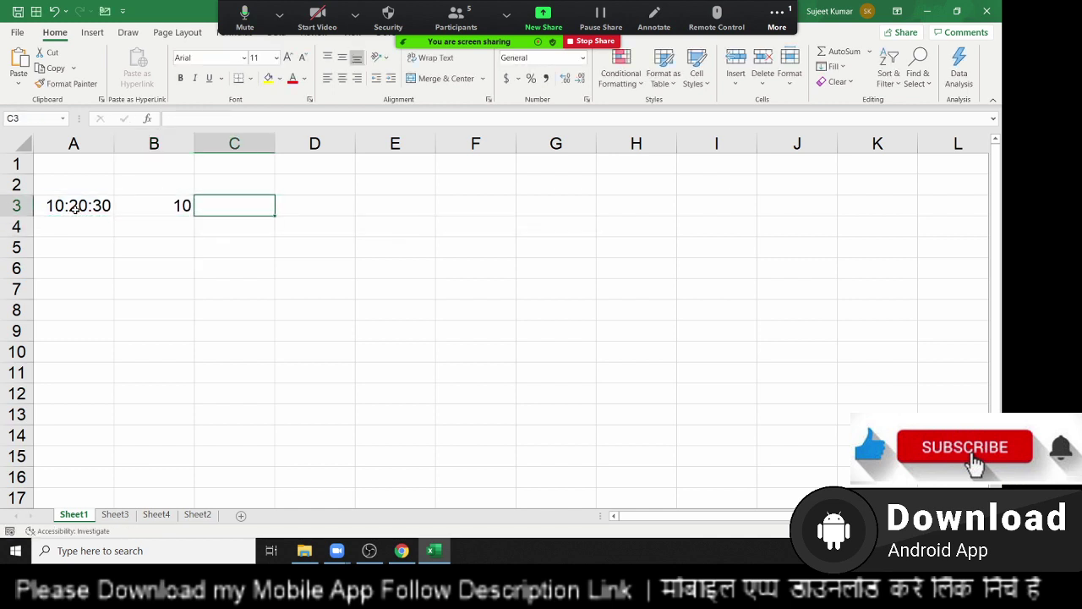
Enter =MINUTE(A3) in C3
{"action": "type", "text": "=min"}
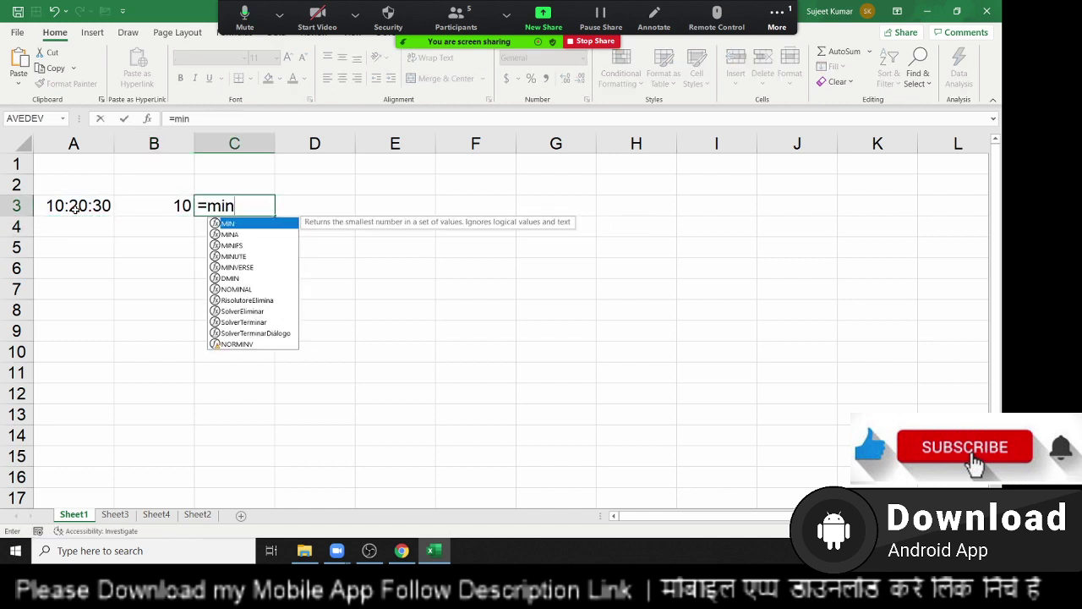
{"action": "key", "text": "Down"}
{"action": "key", "text": "Down"}
{"action": "key", "text": "Down"}
{"action": "key", "text": "Tab"}
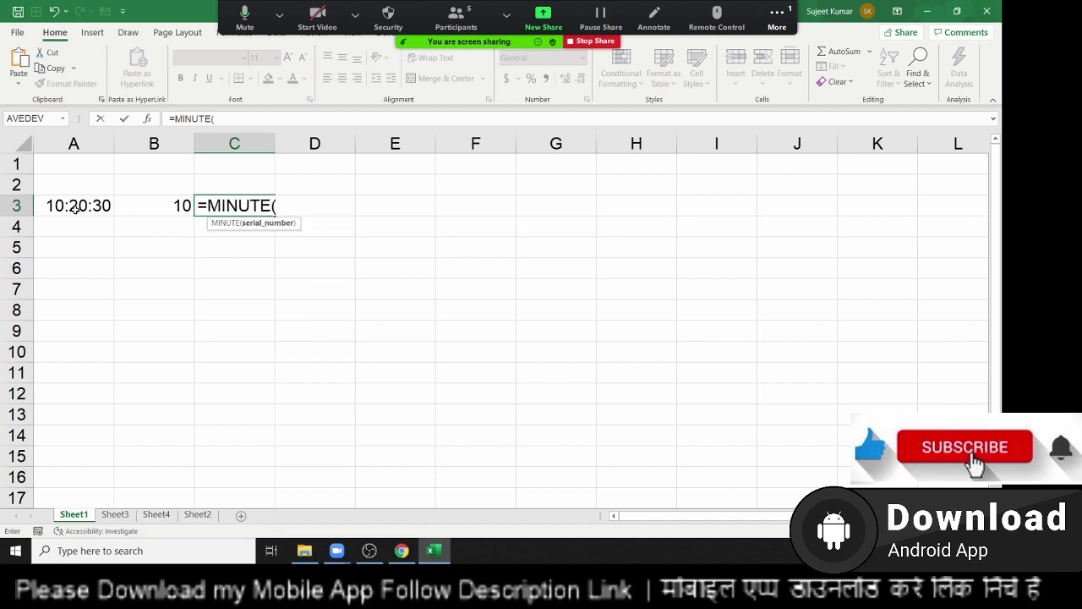
{"action": "left_click", "coordinate": [75, 209]}
{"action": "key", "text": "Return"}
{"action": "key", "text": "Up"}
{"action": "key", "text": "Right"}
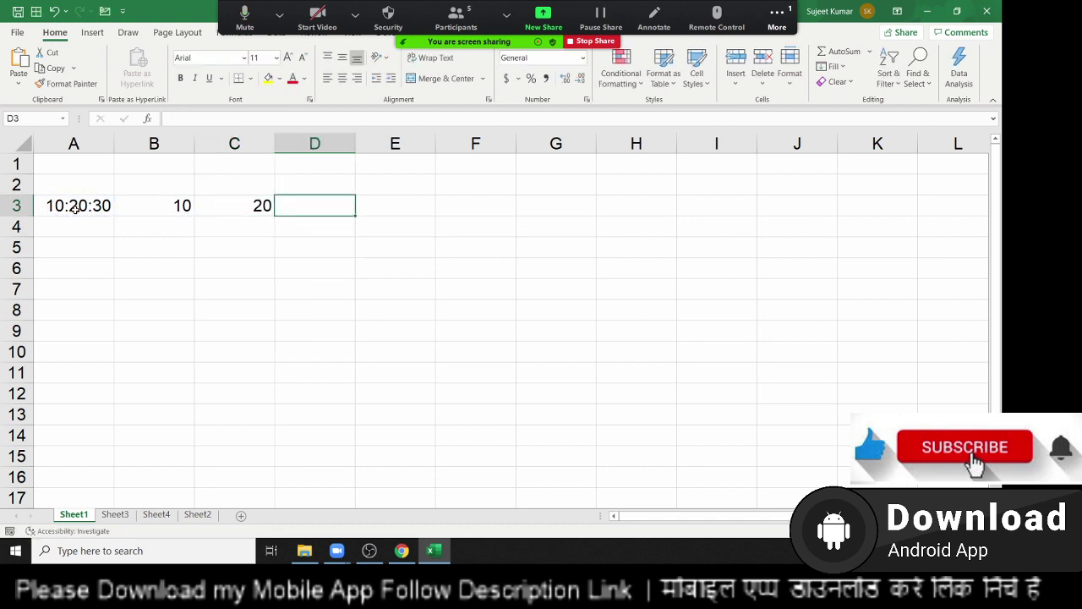
Enter =SECOND(A3) in D3
{"action": "type", "text": "=se"}
{"action": "key", "text": "Down"}
{"action": "key", "text": "Down"}
{"action": "key", "text": "Down"}
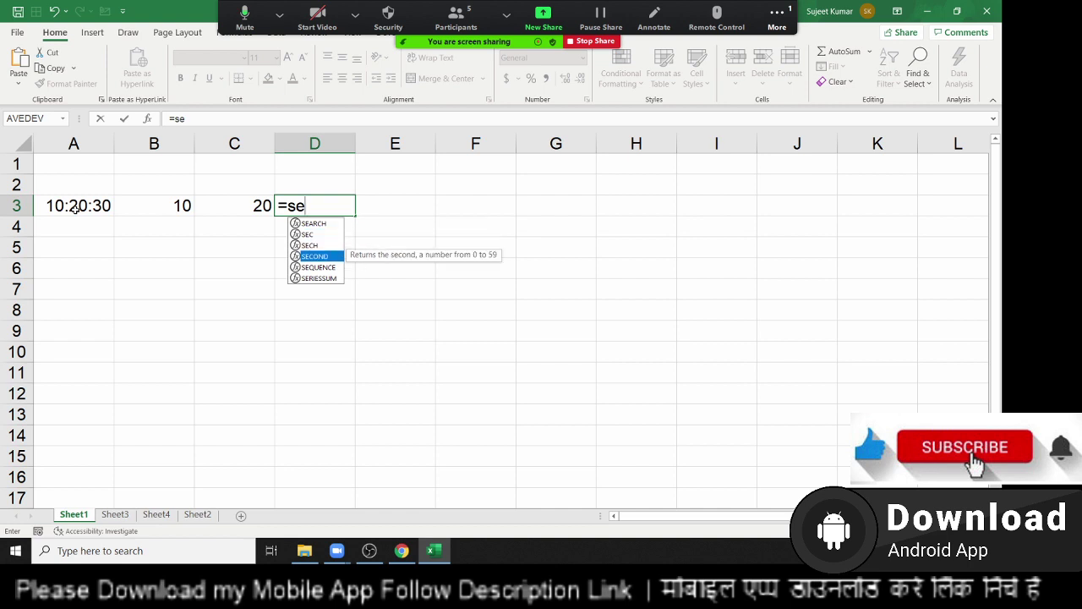
{"action": "key", "text": "Tab"}
{"action": "key", "text": "Left"}
{"action": "key", "text": "Left"}
{"action": "key", "text": "Left"}
{"action": "key", "text": "Return"}
{"action": "key", "text": "Up"}
{"action": "key", "text": "Right"}
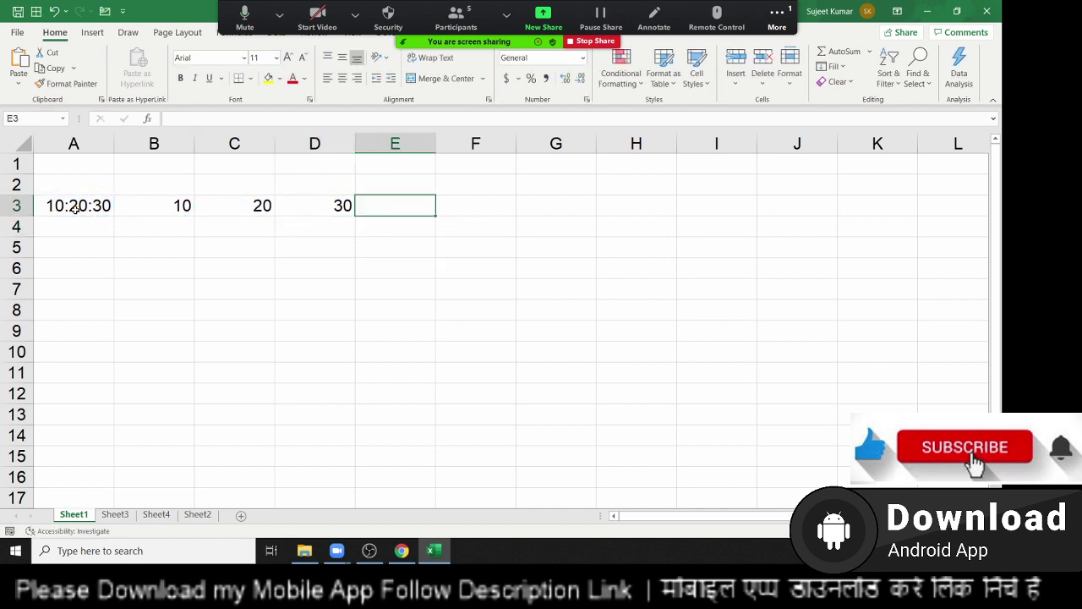
Enter =TIME(B3,C3,D3) in E3, returning 10:20 AM
{"action": "type", "text": "=tim"}
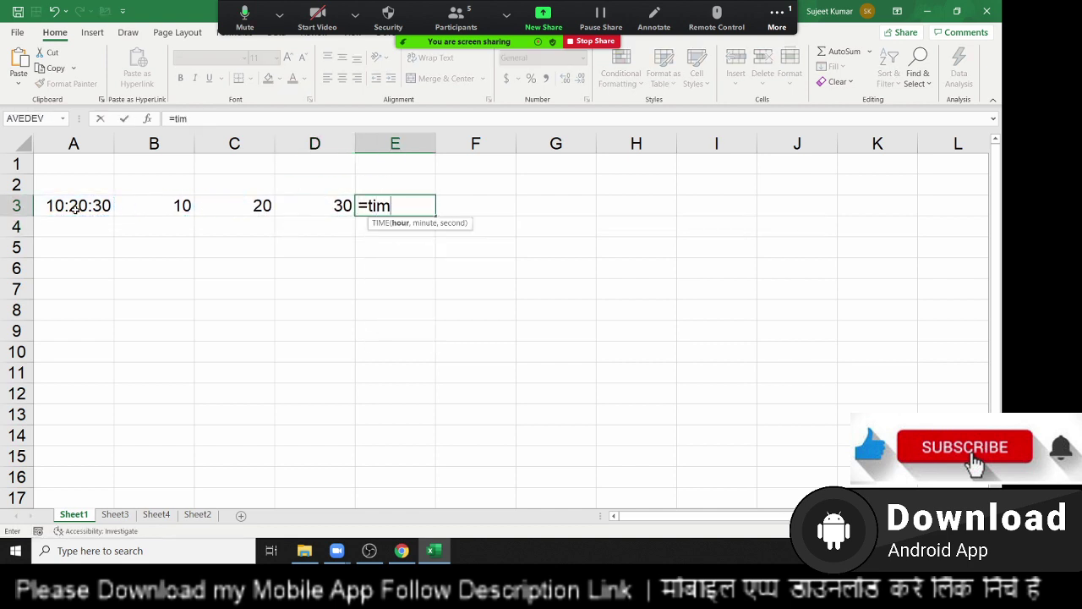
{"action": "key", "text": "Tab"}
{"action": "key", "text": "Left"}
{"action": "key", "text": "Left"}
{"action": "key", "text": "Left"}
{"action": "type", "text": ","}
{"action": "key", "text": "Left"}
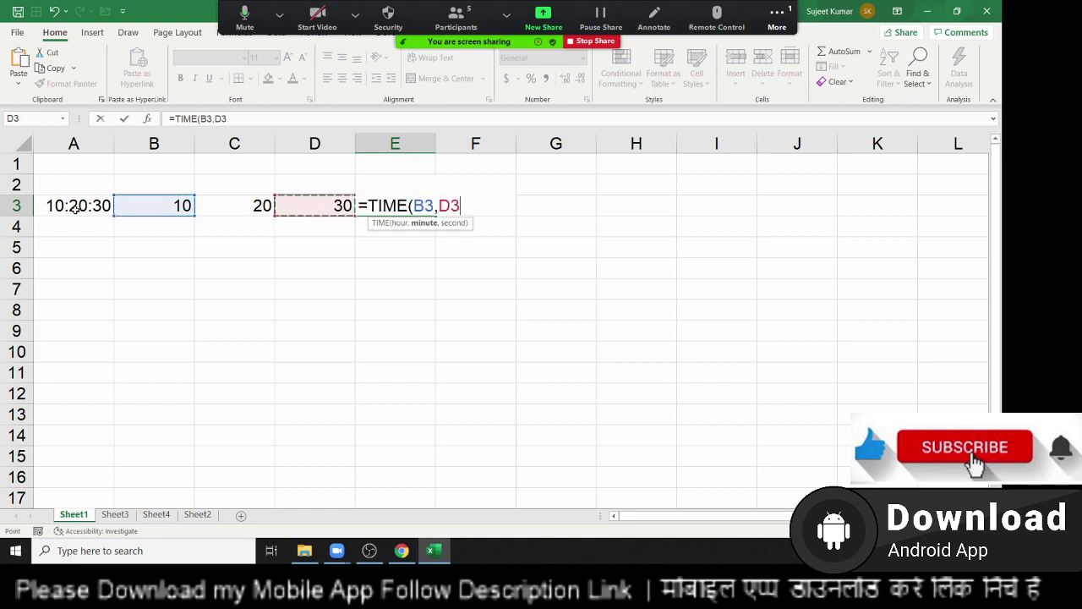
{"action": "type", "text": ","}
{"action": "key", "text": "BackSpace"}
{"action": "key", "text": "BackSpace"}
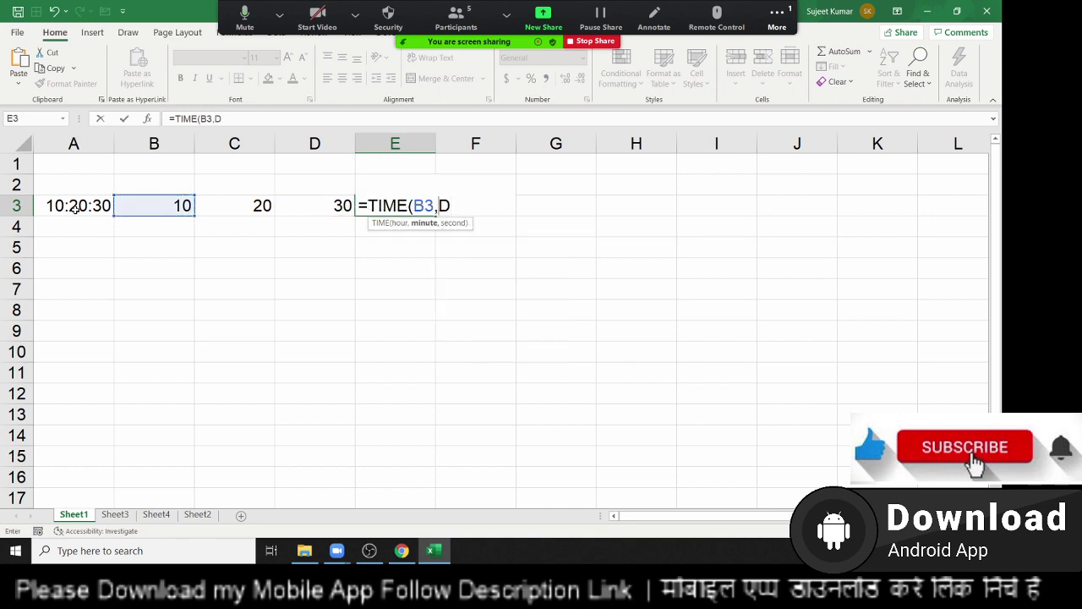
{"action": "key", "text": "BackSpace"}
{"action": "left_click", "coordinate": [237, 206]}
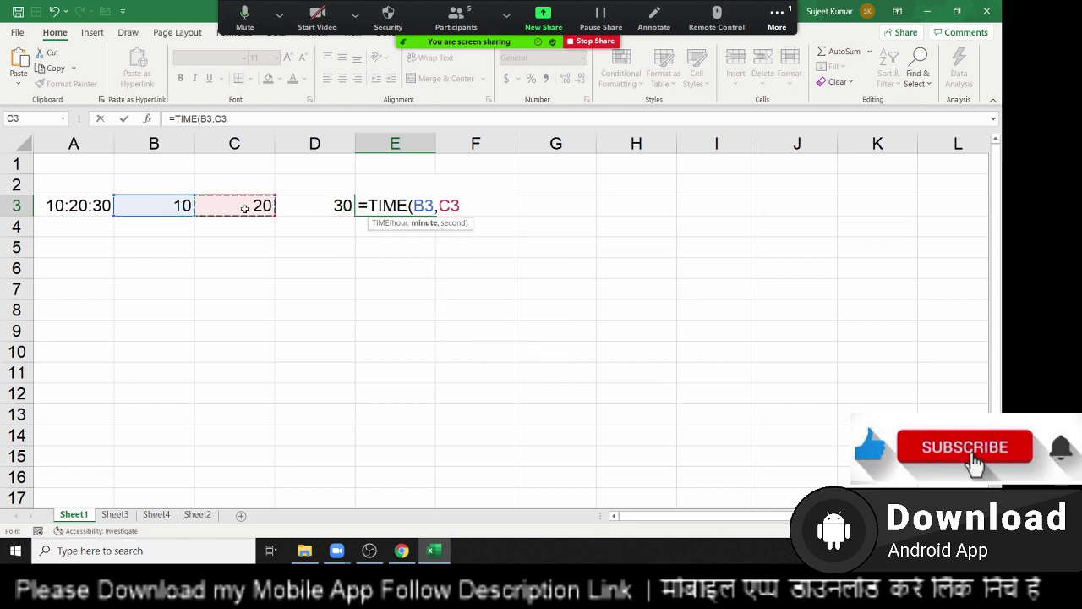
{"action": "type", "text": ","}
{"action": "left_click", "coordinate": [327, 202]}
{"action": "key", "text": "Return"}
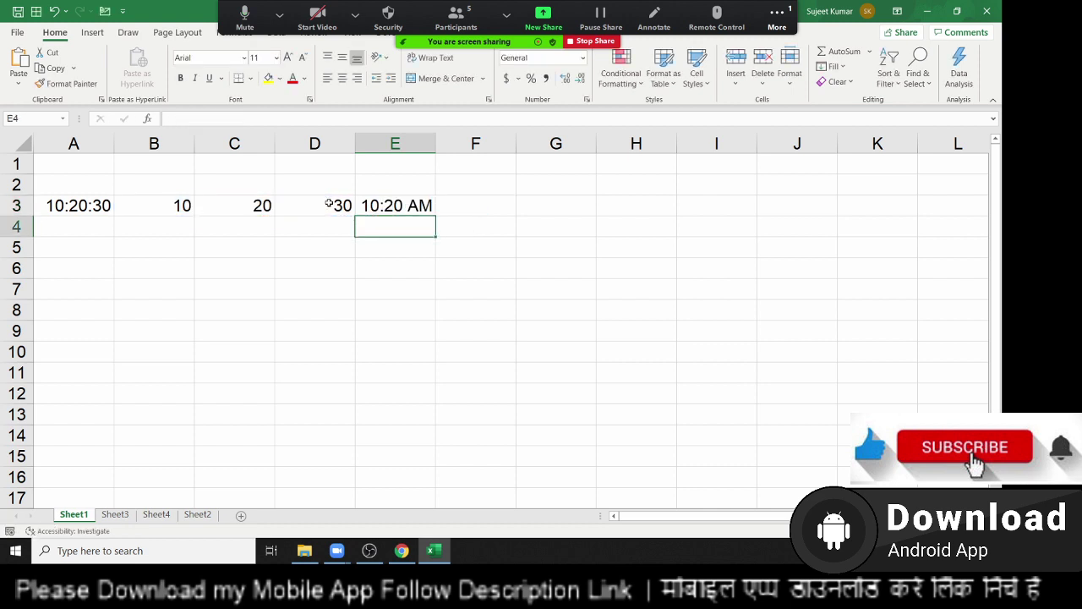
{"action": "left_click", "coordinate": [77, 257]}
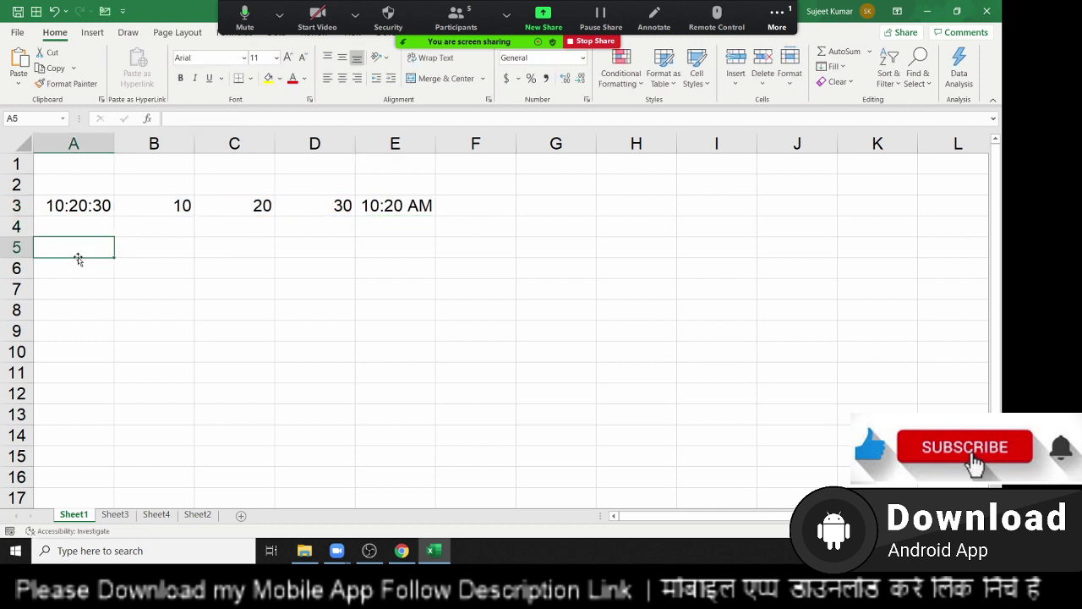
Enter the start time 10:20 in A5 and the 0:30 duration in B5
{"action": "type", "text": "10:"}
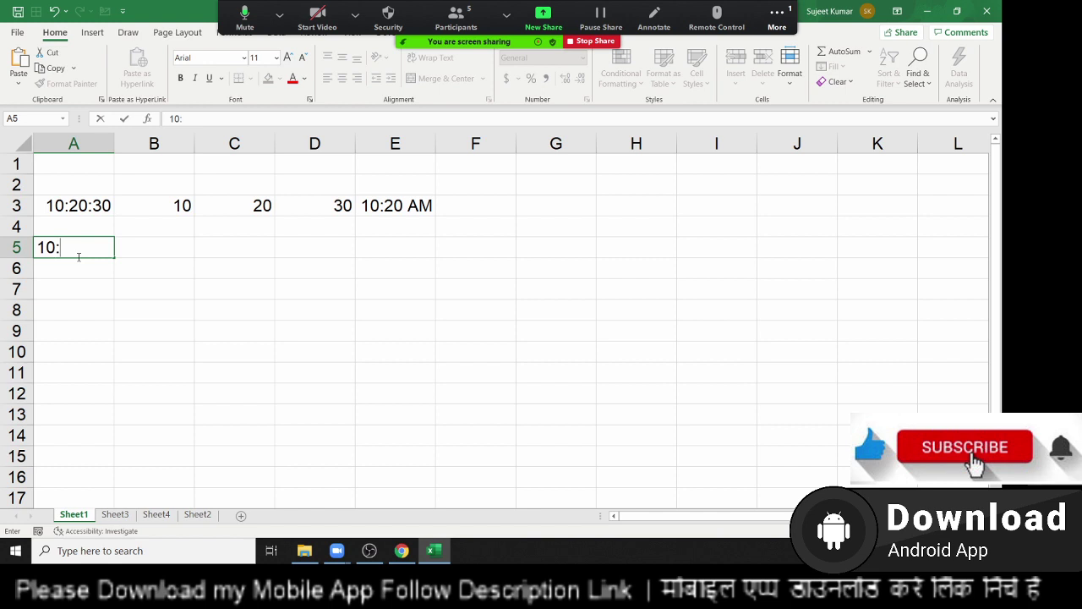
{"action": "type", "text": "20"}
{"action": "key", "text": "Tab"}
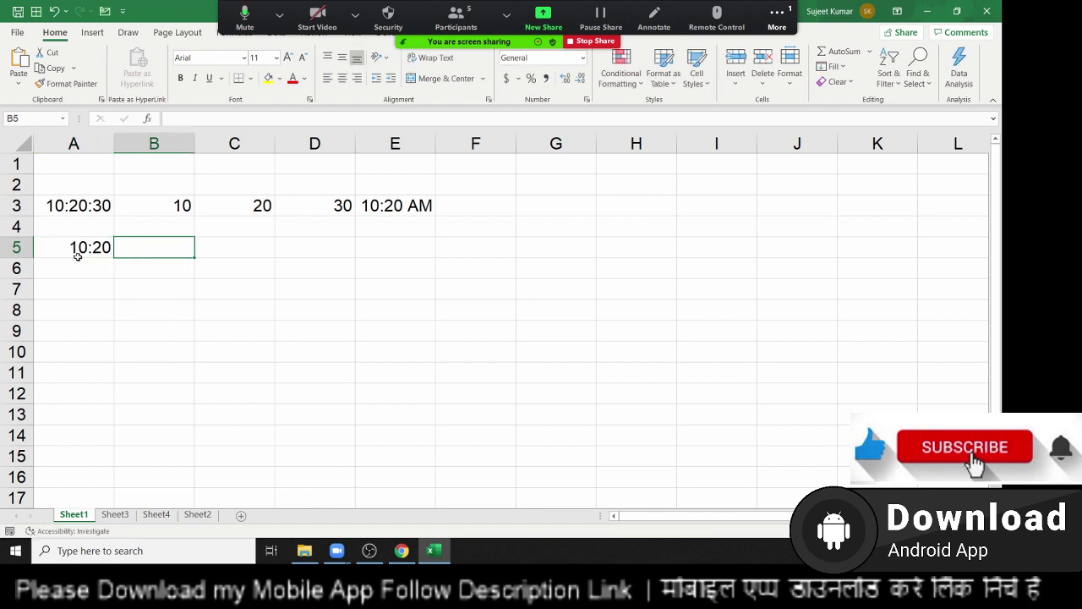
{"action": "type", "text": "0"}
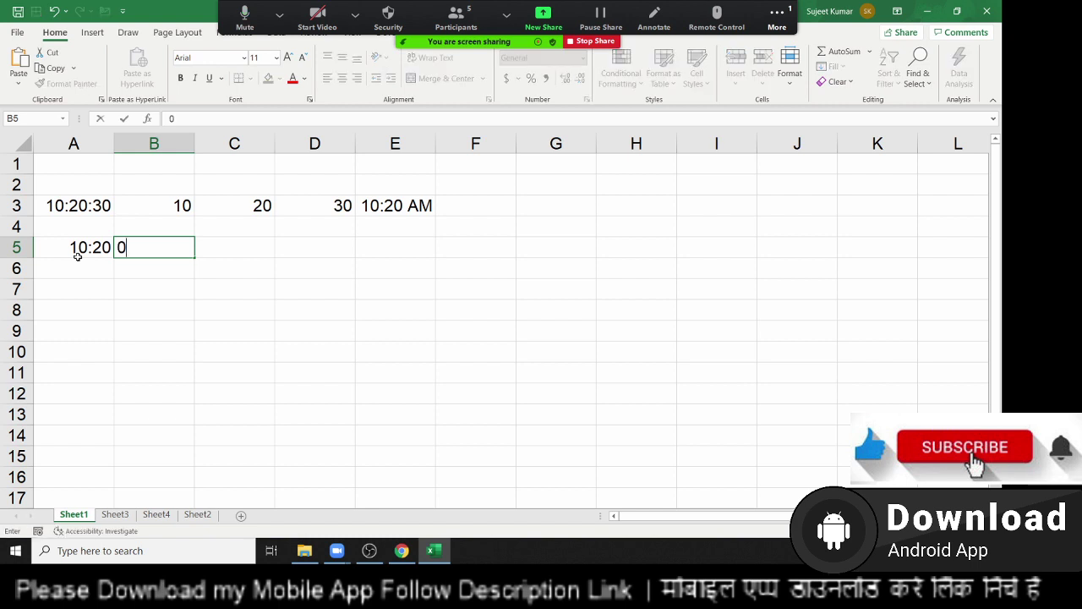
{"action": "type", "text": ":3"}
{"action": "type", "text": "0"}
{"action": "key", "text": "ctrl+Return"}
Add them in C5 with =A5+B5, giving 10:50 AM
{"action": "key", "text": "Right"}
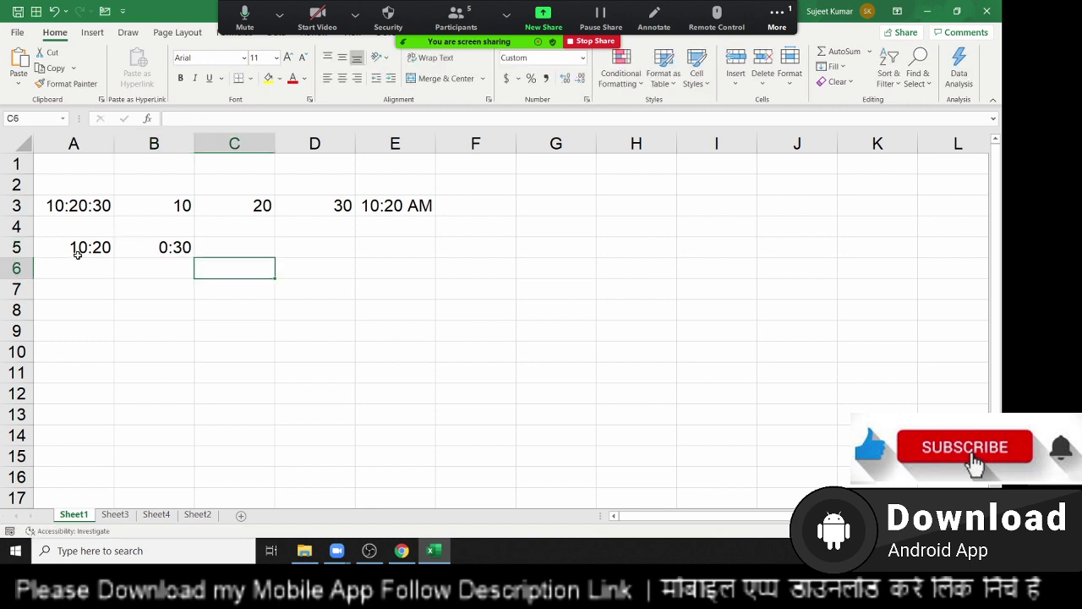
{"action": "key", "text": "F2"}
{"action": "type", "text": "="}
{"action": "key", "text": "Left"}
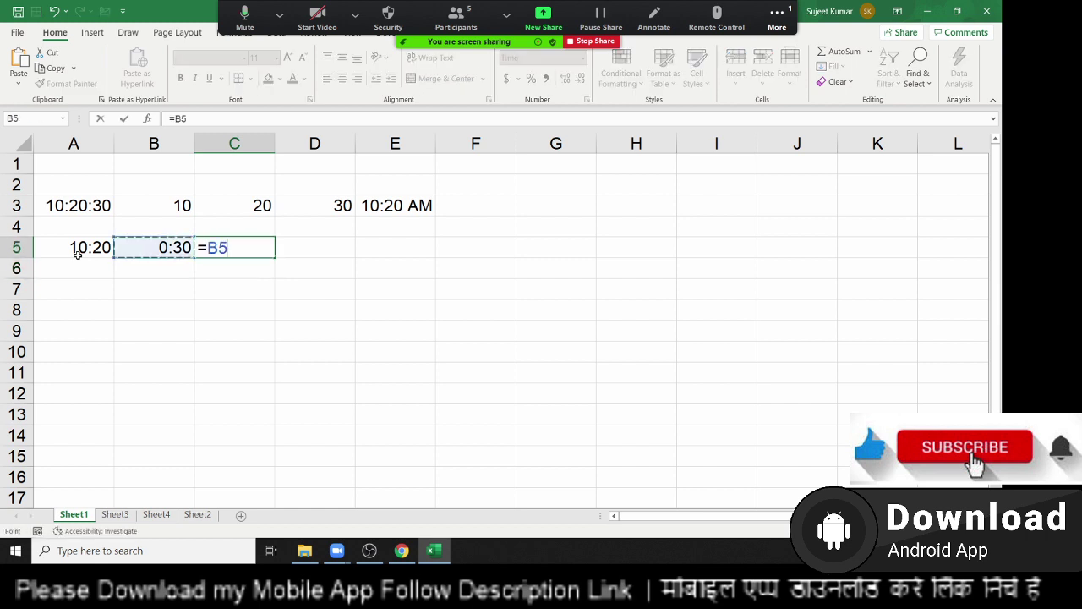
{"action": "key", "text": "Left"}
{"action": "type", "text": "+"}
{"action": "key", "text": "Left"}
{"action": "key", "text": "Return"}
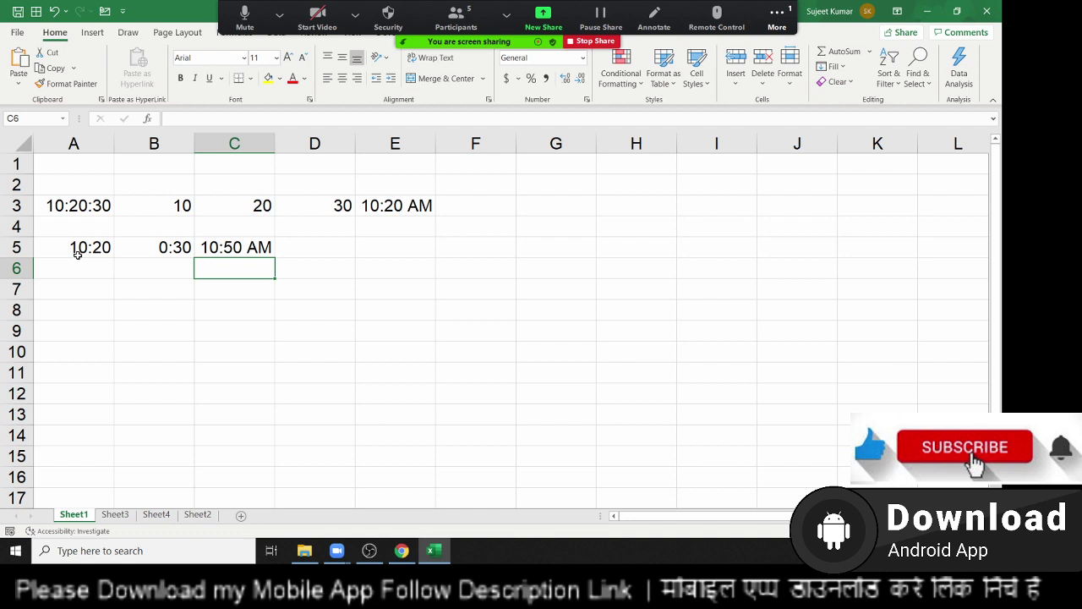
Copy 10:20 down into A6 and enter 30 in B6
{"action": "key", "text": "Left"}
{"action": "key", "text": "Left"}
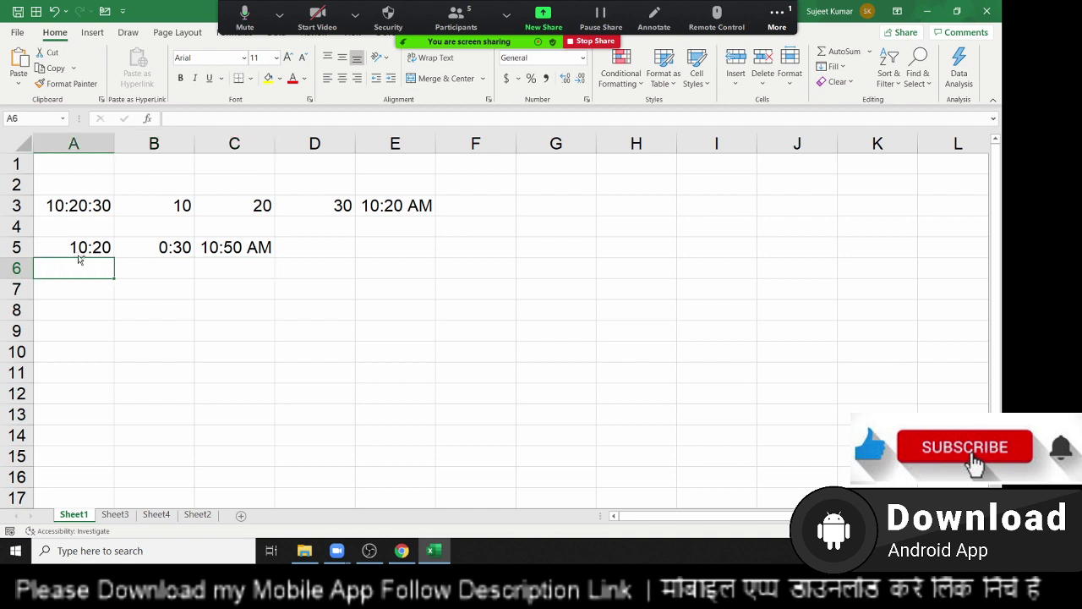
{"action": "key", "text": "ctrl+d"}
{"action": "key", "text": "Right"}
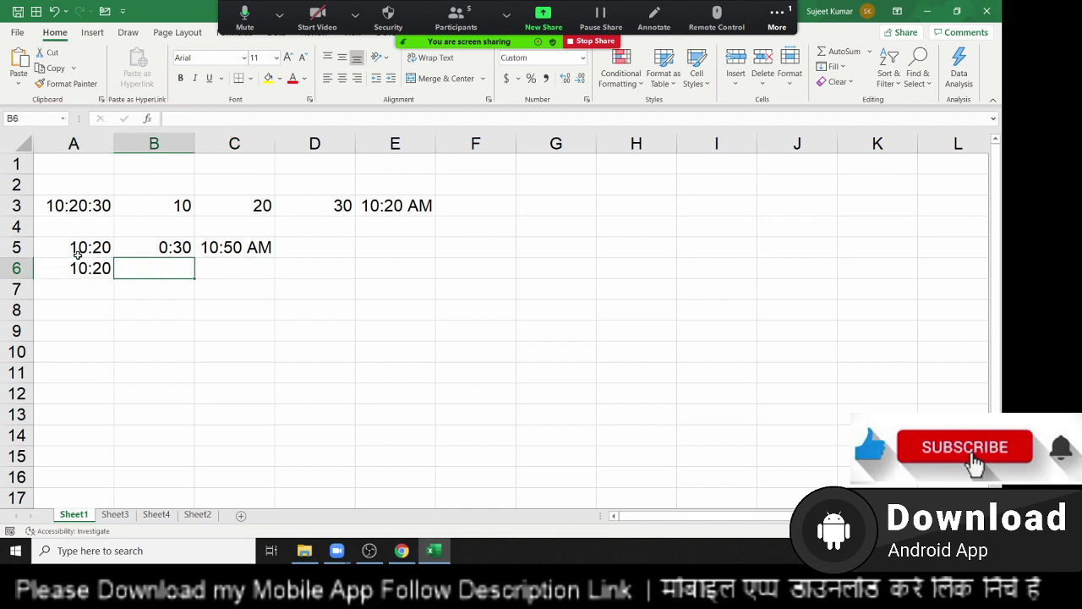
{"action": "type", "text": "30"}
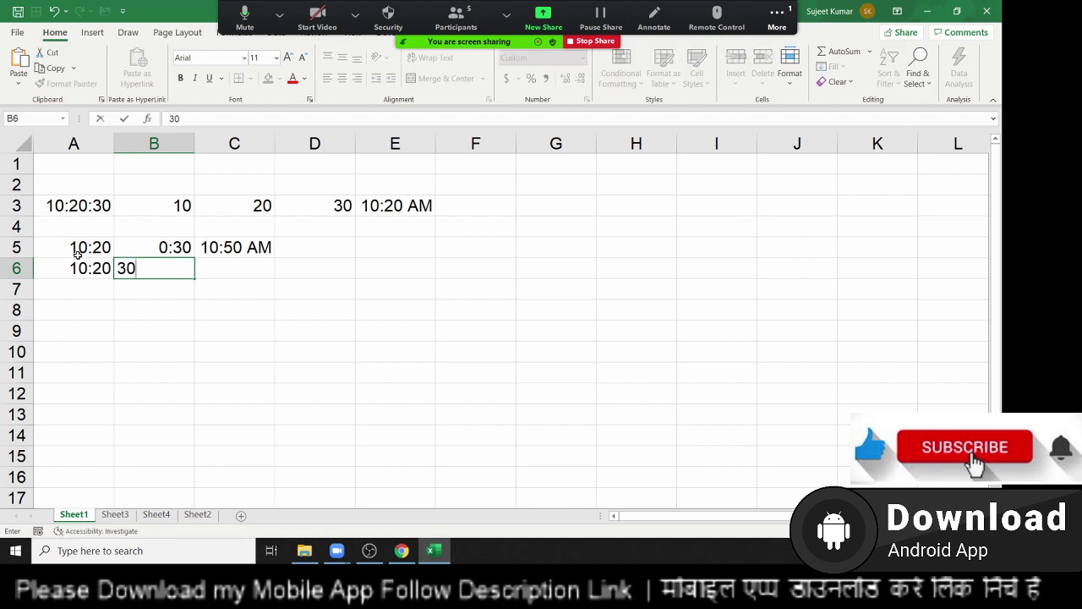
{"action": "key", "text": "Return"}
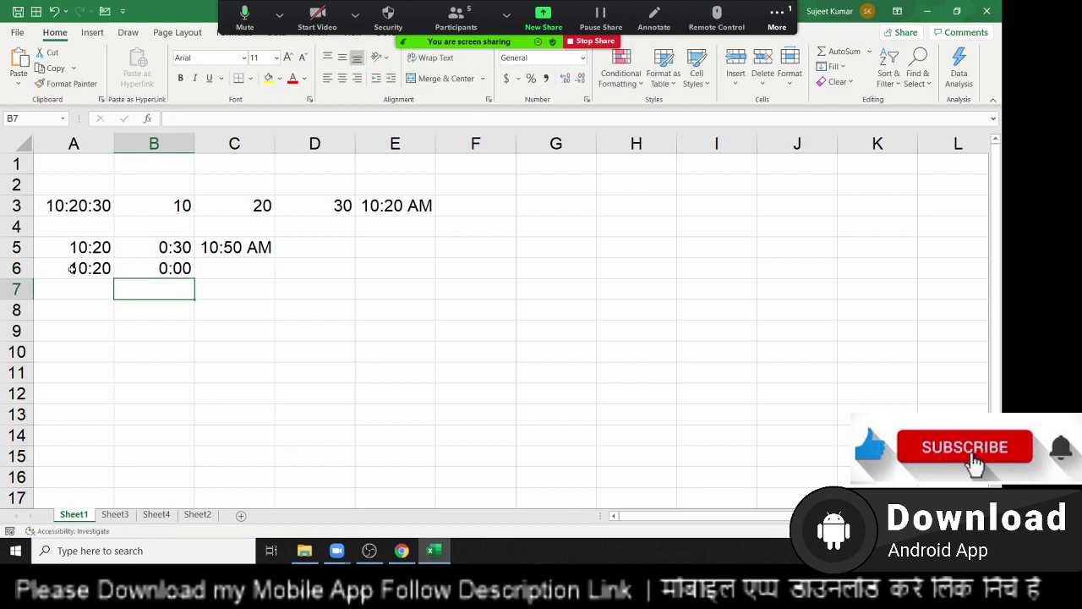
Add the note 1=24 in B7 and format B6 as General so it shows 30
{"action": "type", "text": "1=24"}
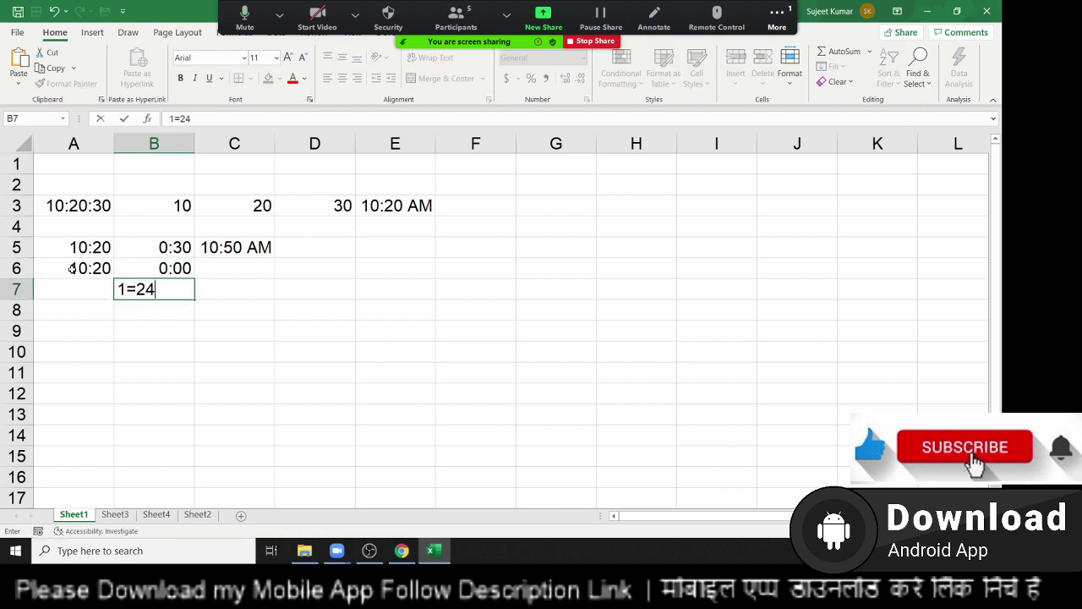
{"action": "key", "text": "Return"}
{"action": "key", "text": "Up"}
{"action": "key", "text": "Up"}
{"action": "key", "text": "Up"}
{"action": "key", "text": "Down"}
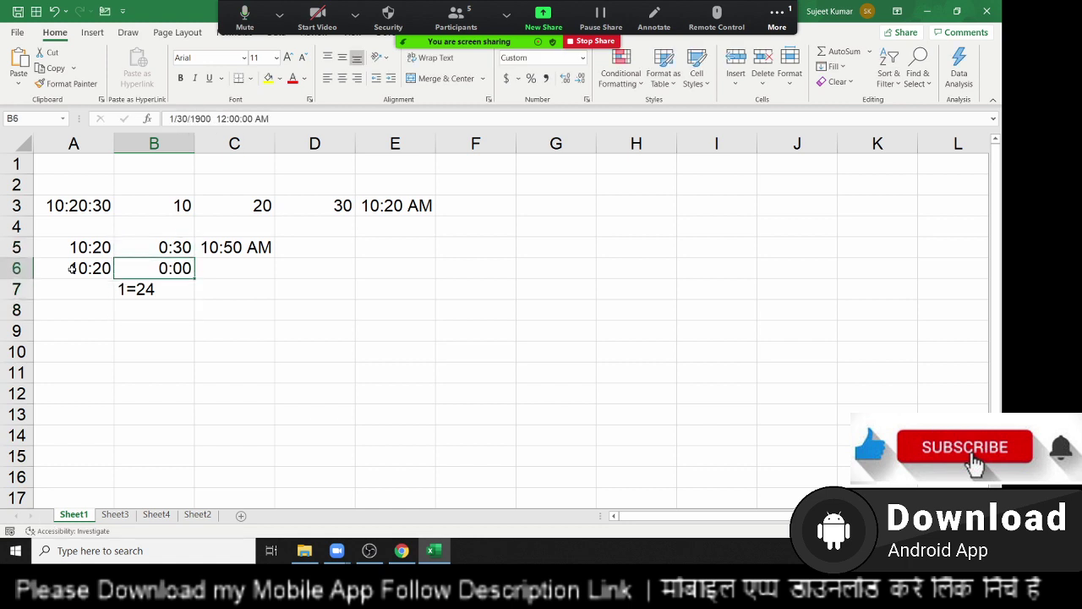
{"action": "key", "text": "ctrl+shift+grave"}
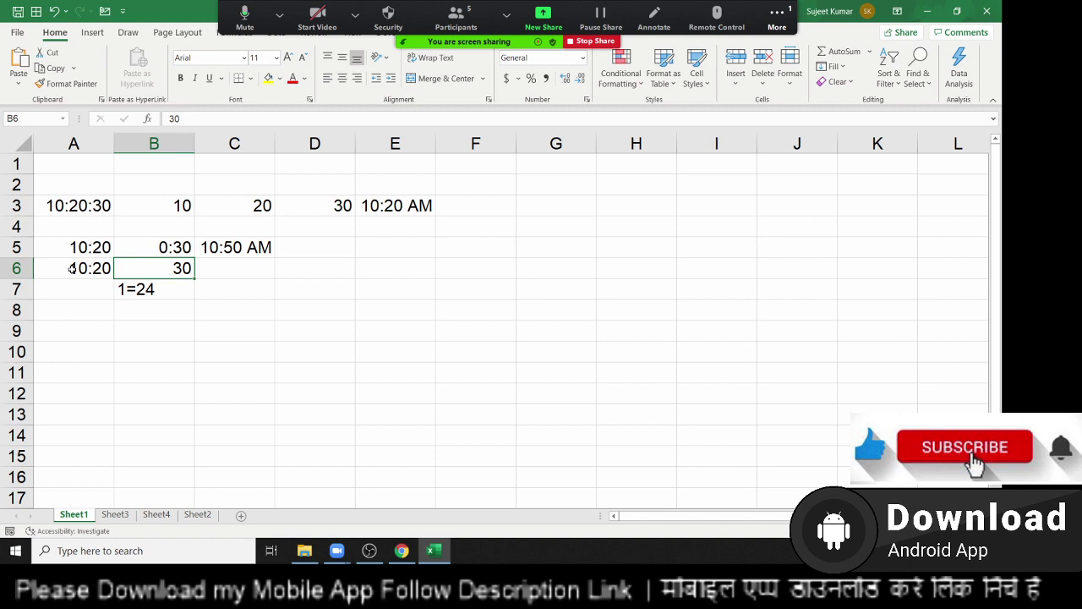
Enter =A6+TIME(0,30,0) in C6 so the 10:20 time becomes 10:50
{"action": "key", "text": "Right"}
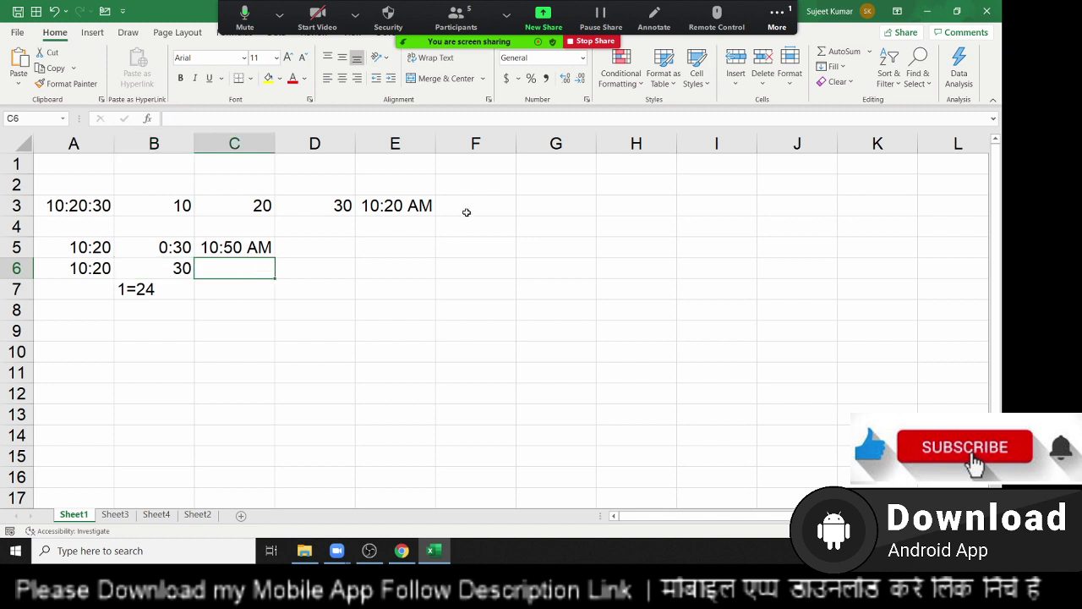
{"action": "left_click", "coordinate": [434, 203]}
{"action": "left_click", "coordinate": [225, 268]}
{"action": "type", "text": "="}
{"action": "left_click", "coordinate": [91, 266]}
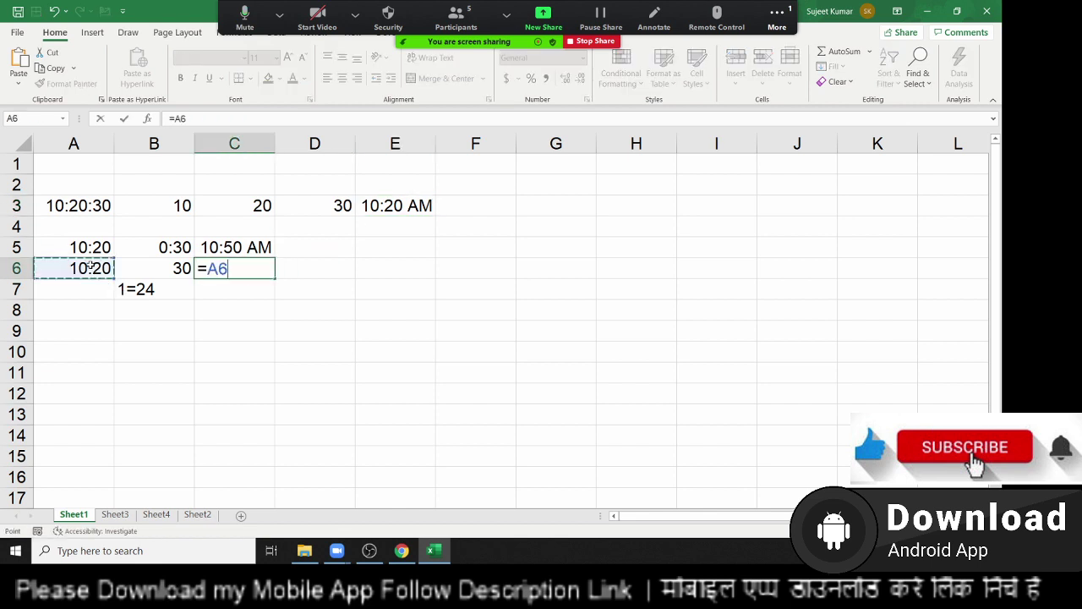
{"action": "type", "text": "+ti"}
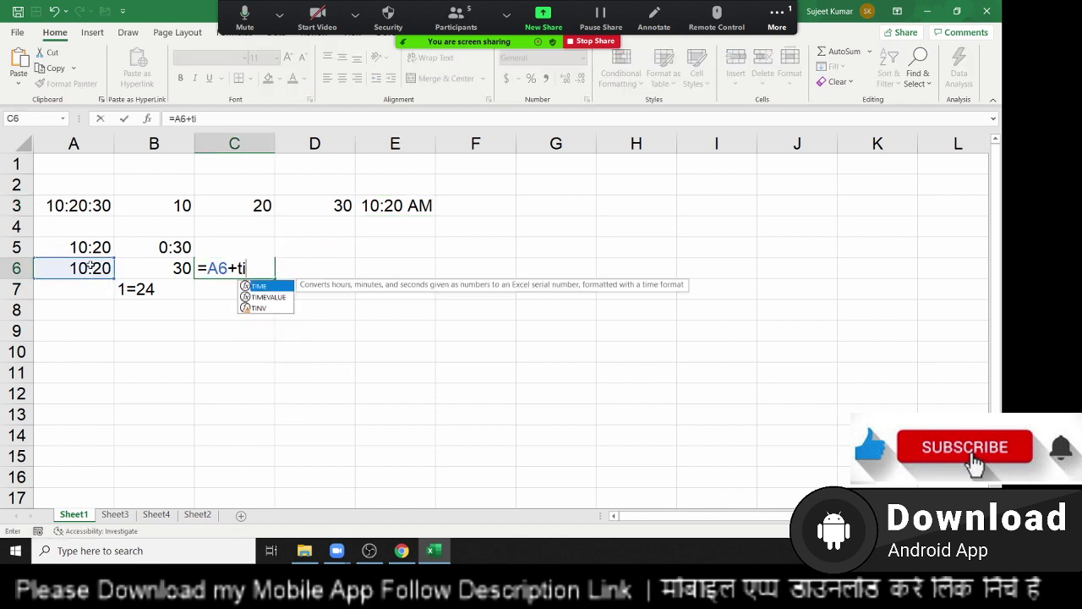
{"action": "type", "text": "m"}
{"action": "key", "text": "Tab"}
{"action": "type", "text": "0"}
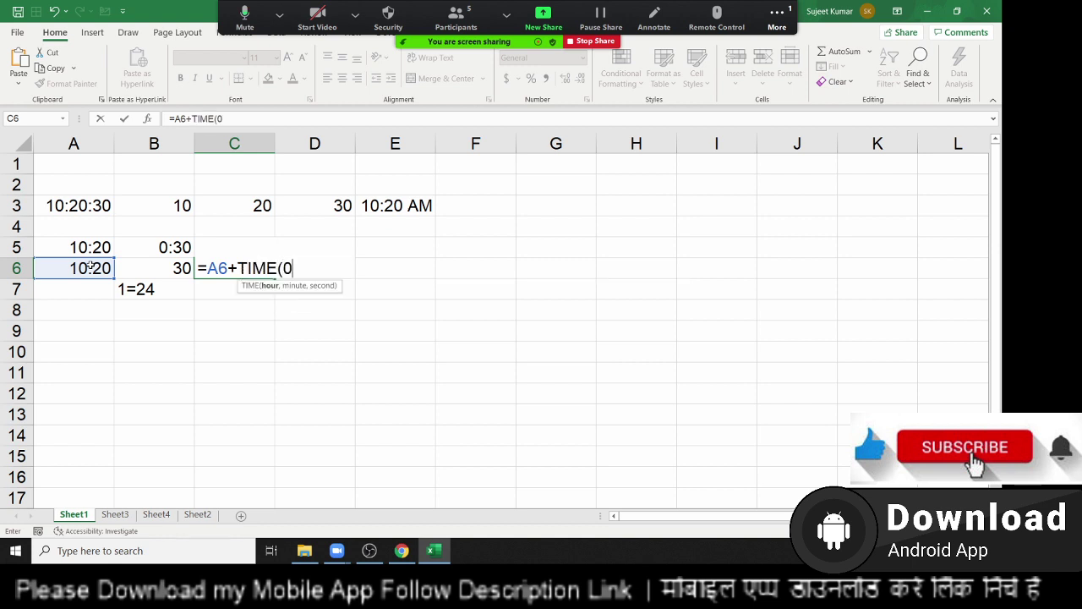
{"action": "type", "text": ",30,"}
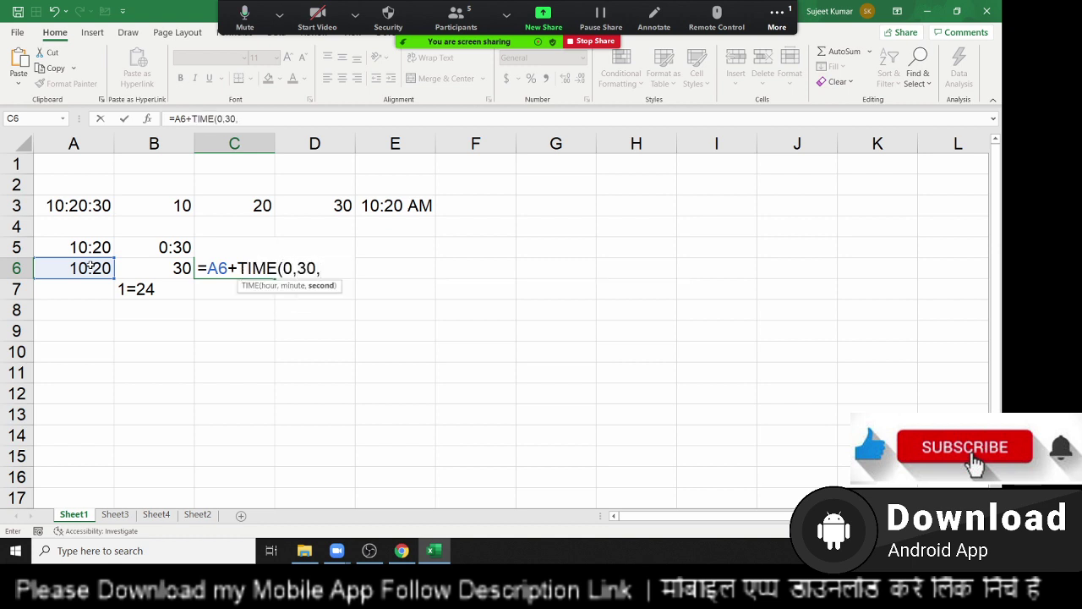
{"action": "type", "text": "0)"}
{"action": "key", "text": "Return"}
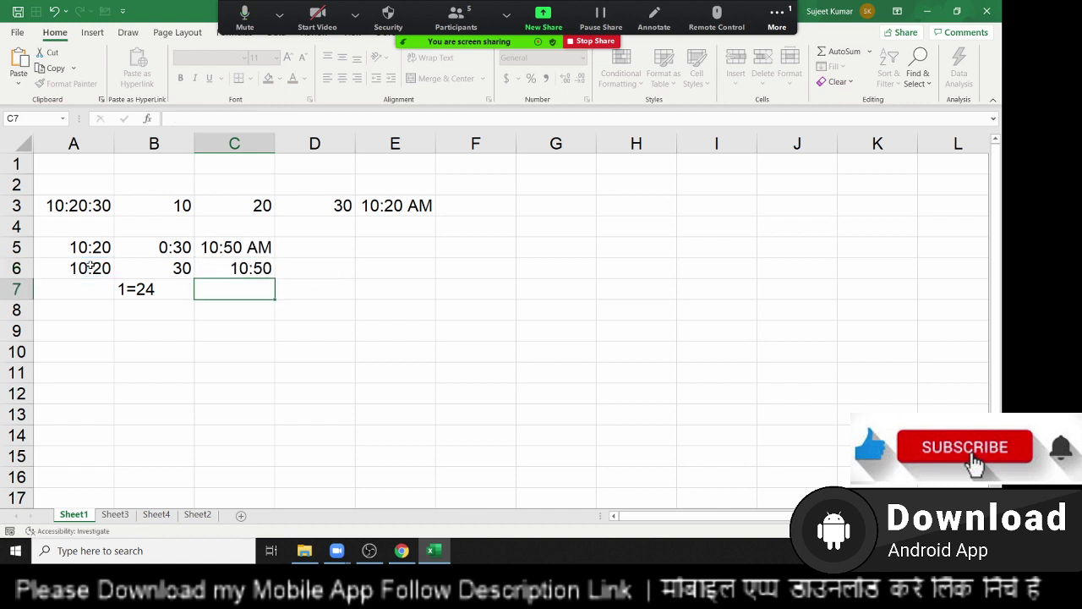
{"action": "key", "text": "Up"}
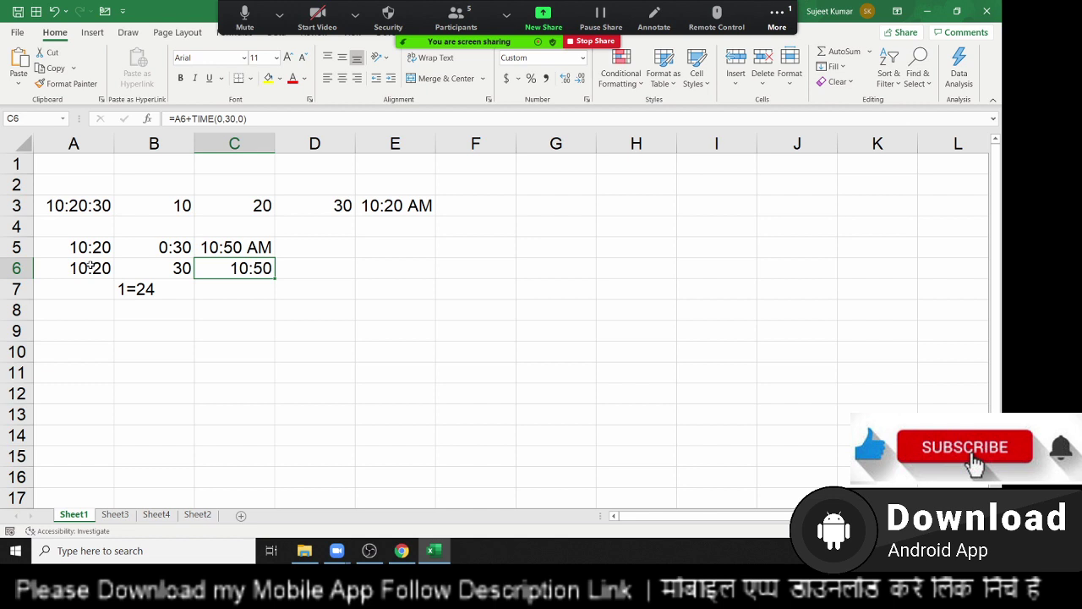
Enter 10:20 in A9, 18:00 in B9, and =B9-A9 in C9 to get 7:40
{"action": "left_click", "coordinate": [77, 332]}
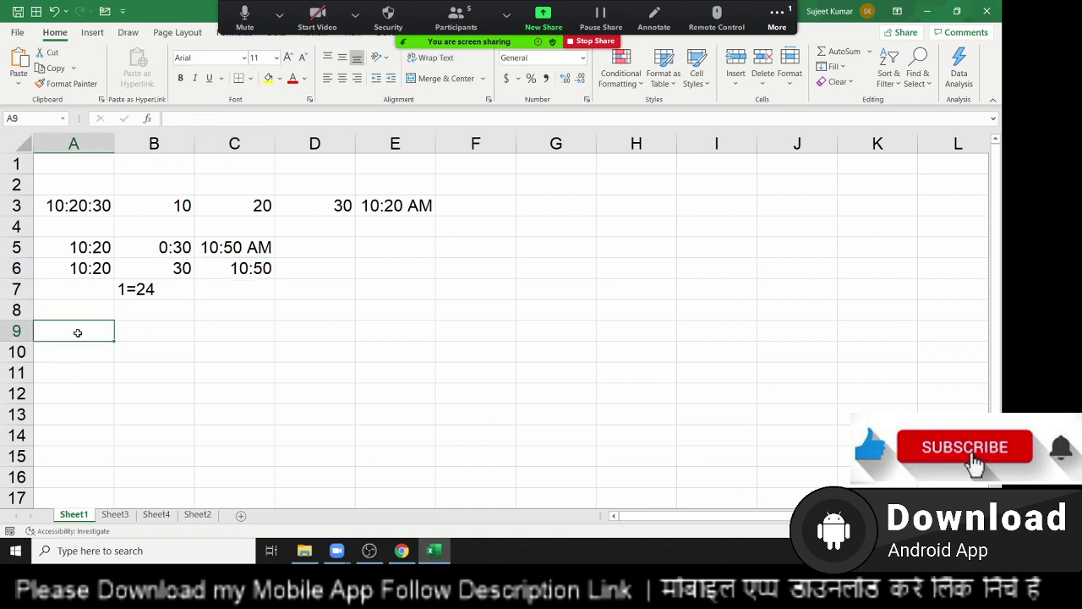
{"action": "type", "text": "10:"}
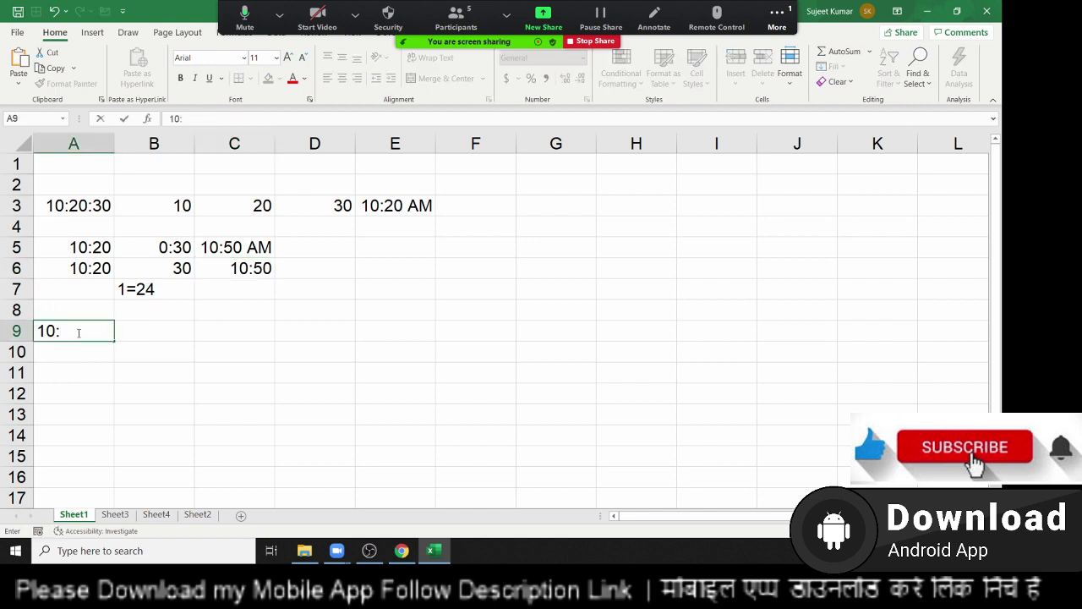
{"action": "type", "text": "20"}
{"action": "key", "text": "Tab"}
{"action": "type", "text": "18"}
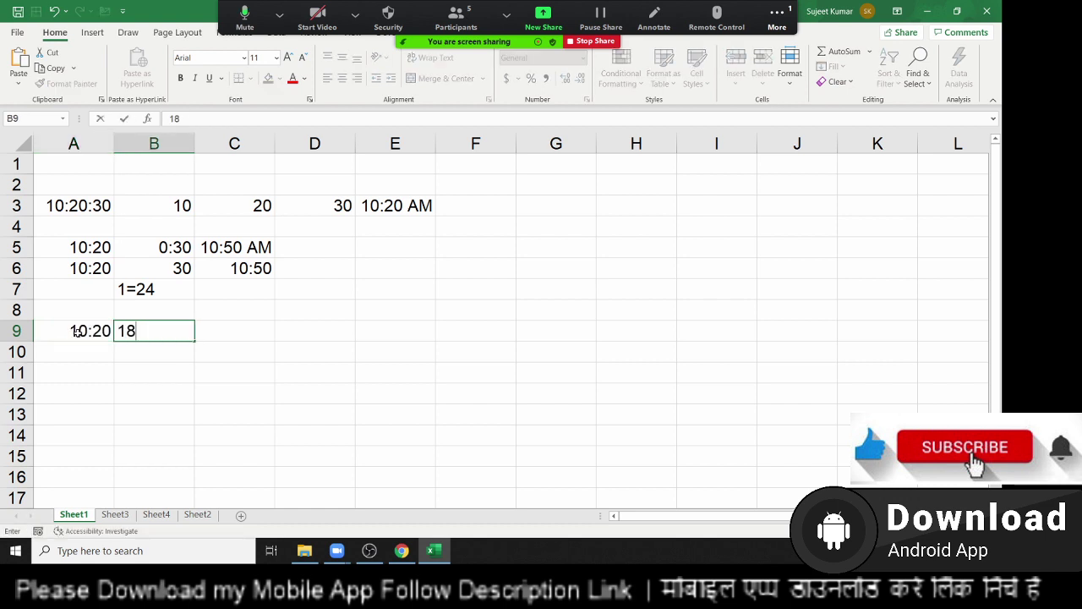
{"action": "type", "text": ":00"}
{"action": "key", "text": "Tab"}
{"action": "type", "text": "="}
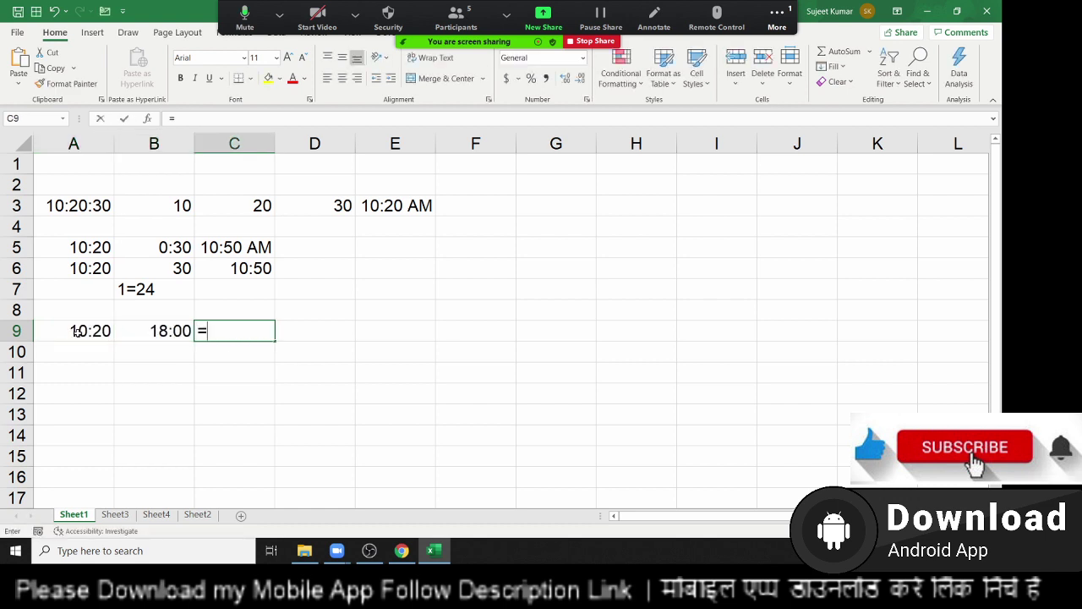
{"action": "key", "text": "Down"}
{"action": "key", "text": "Left"}
{"action": "key", "text": "Up"}
{"action": "type", "text": "-"}
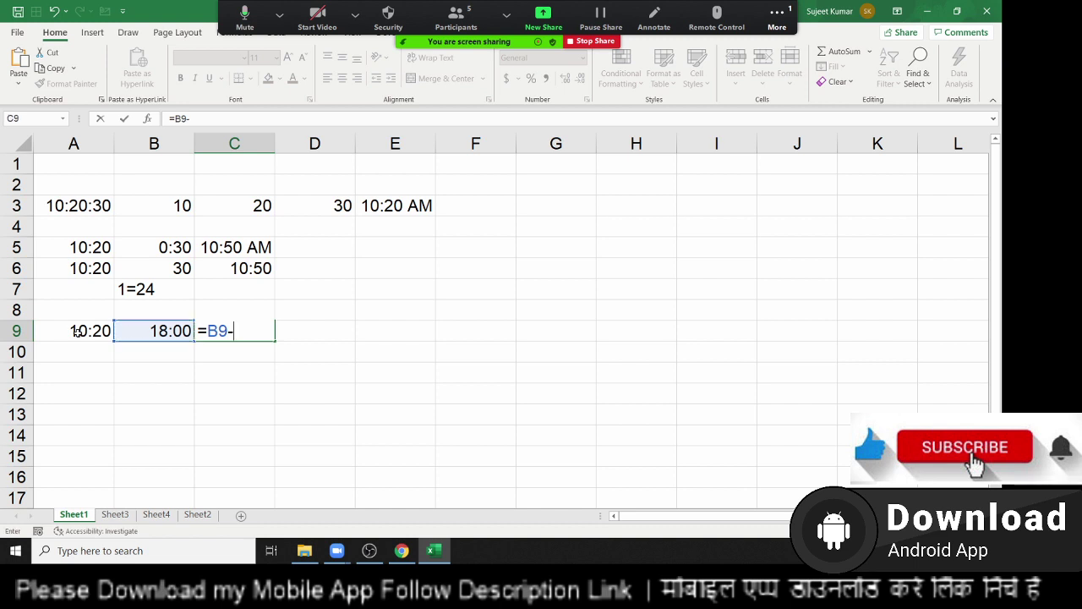
{"action": "key", "text": "Left"}
Enter 15:00 in A11 and 2:00 in B11
{"action": "key", "text": "Left"}
{"action": "key", "text": "Return"}
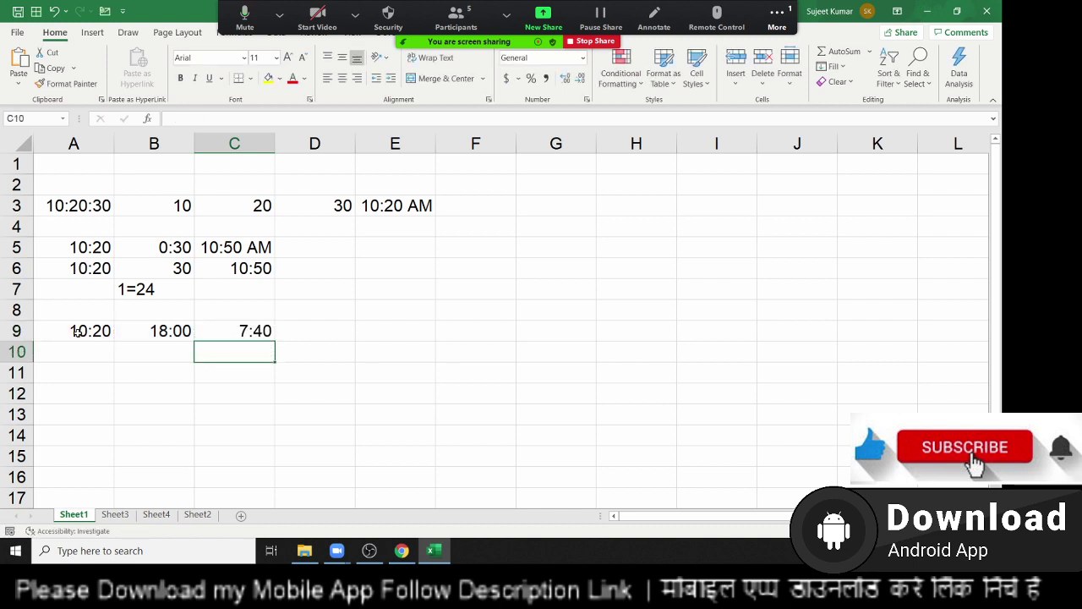
{"action": "key", "text": "Down"}
{"action": "key", "text": "Down"}
{"action": "key", "text": "Left"}
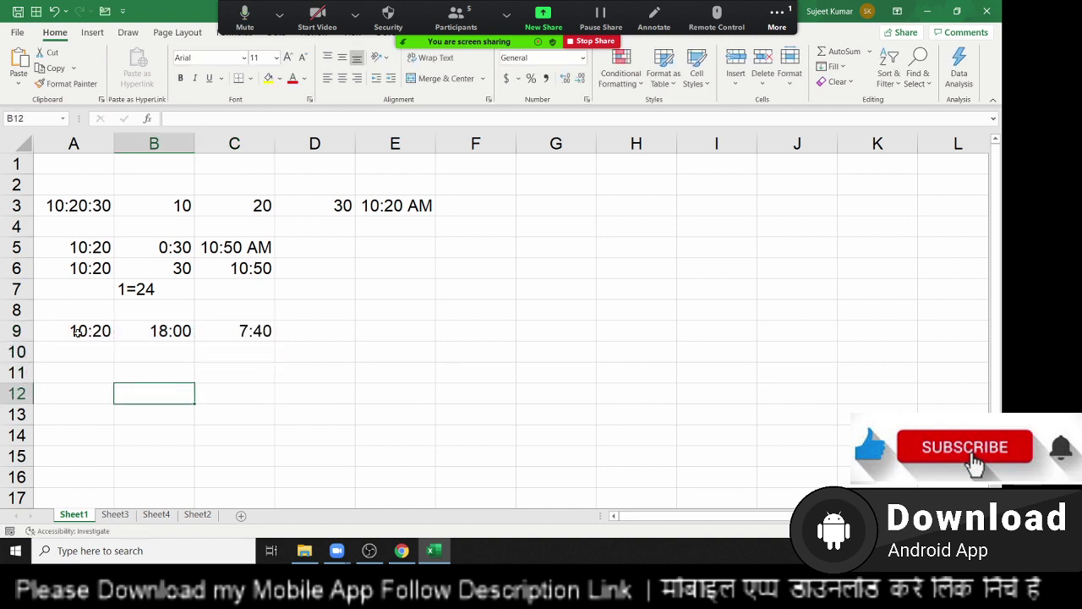
{"action": "key", "text": "Left"}
{"action": "key", "text": "Up"}
{"action": "type", "text": "15"}
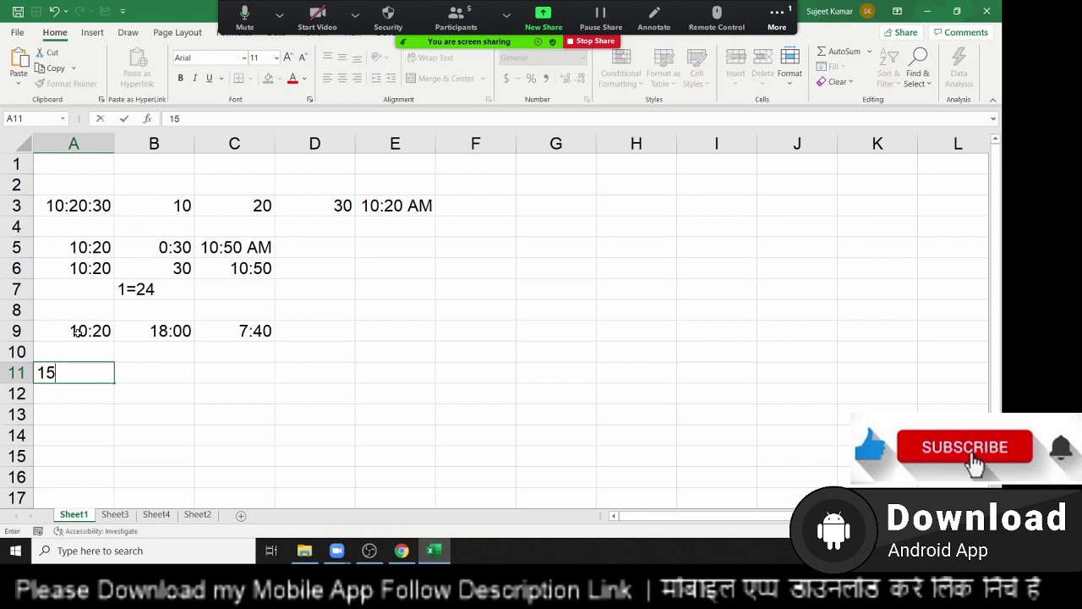
{"action": "type", "text": ":00"}
{"action": "key", "text": "Tab"}
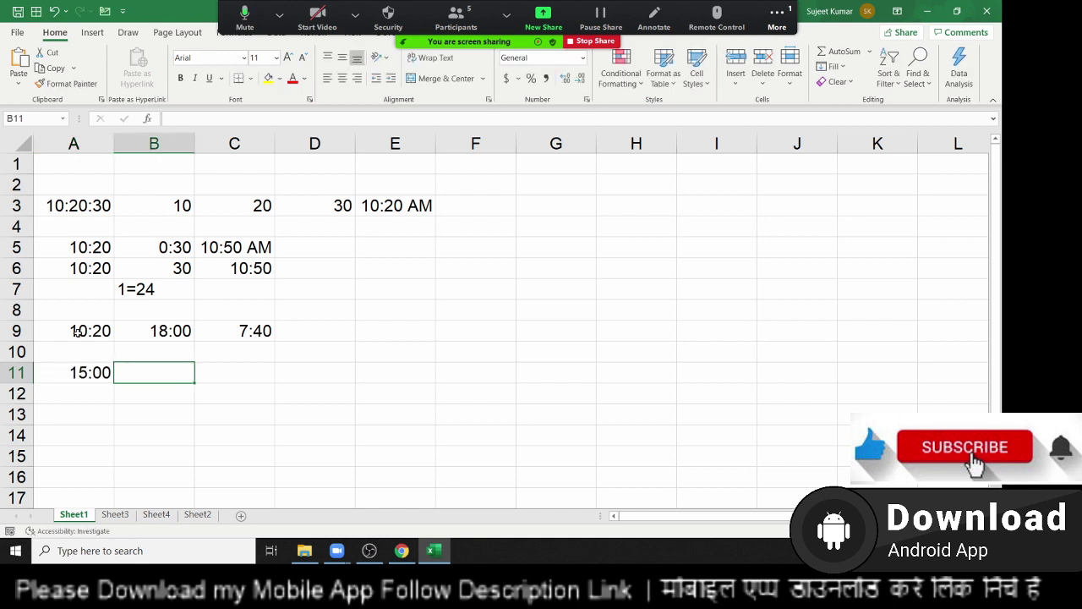
{"action": "type", "text": "2:00"}
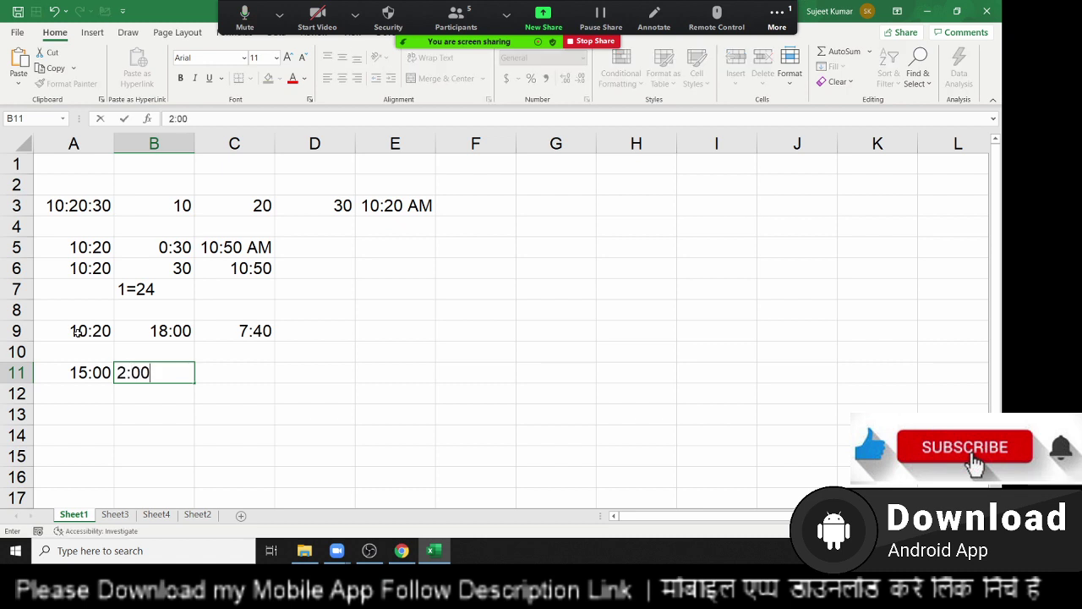
{"action": "key", "text": "Tab"}
Try =B11-A11 in C11, then delete its ####### result
{"action": "key", "text": "Left"}
{"action": "key", "text": "Up"}
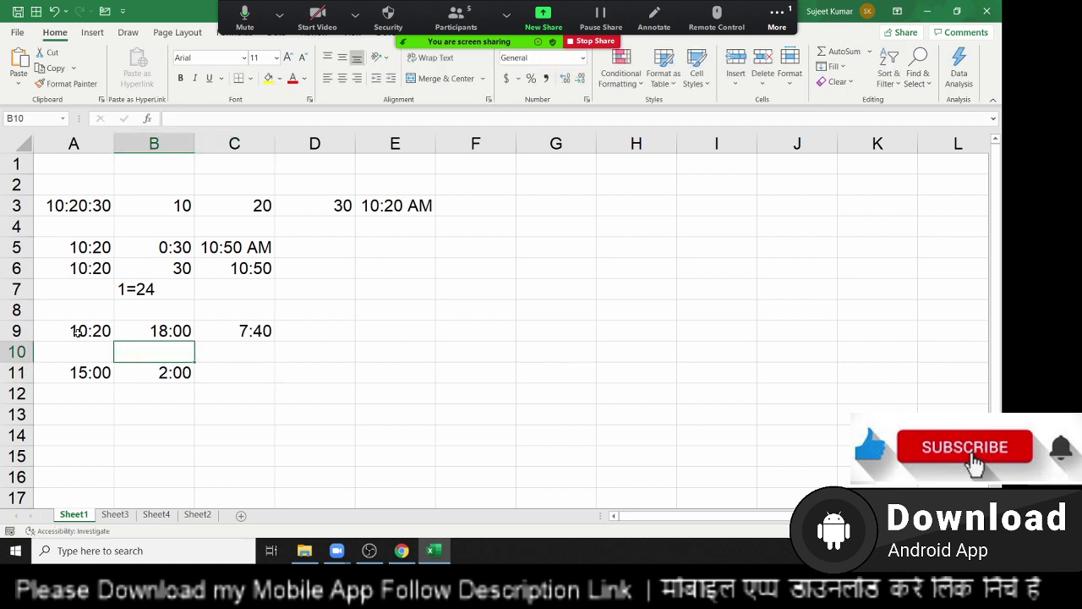
{"action": "key", "text": "Down"}
{"action": "key", "text": "Right"}
{"action": "type", "text": "="}
{"action": "key", "text": "Left"}
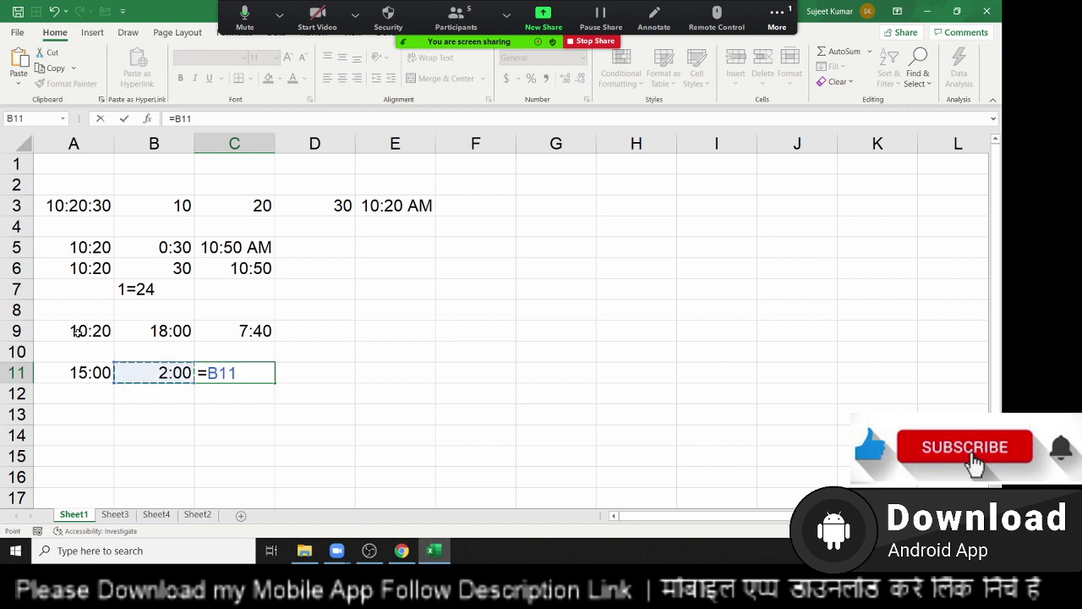
{"action": "type", "text": "-"}
{"action": "key", "text": "Left"}
{"action": "key", "text": "Left"}
{"action": "key", "text": "Return"}
{"action": "key", "text": "Up"}
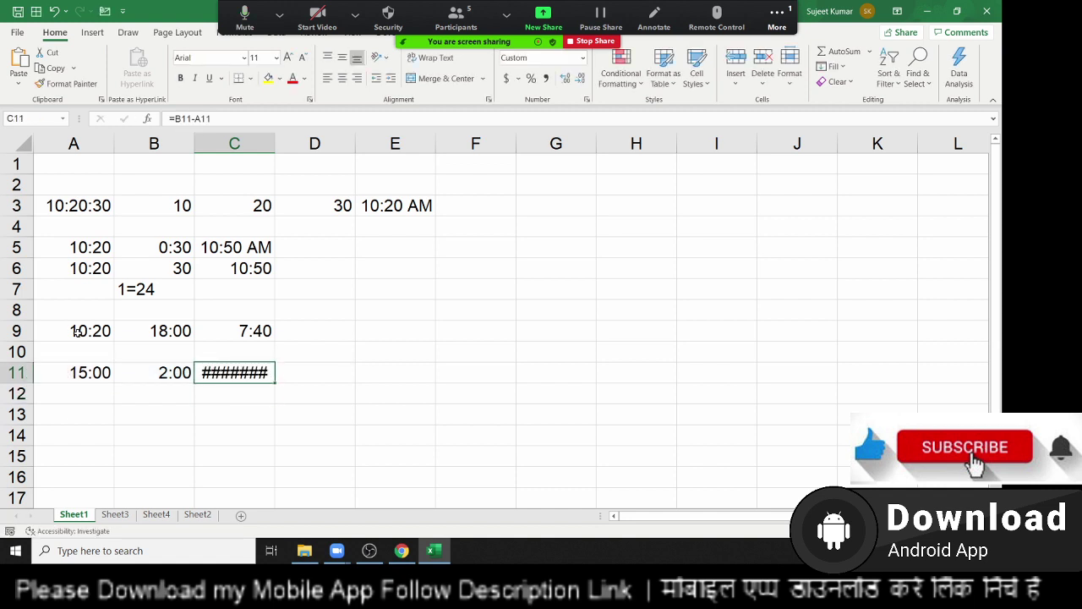
{"action": "key", "text": "Delete"}
{"action": "key", "text": "Down"}
{"action": "key", "text": "Left"}
{"action": "key", "text": "Left"}
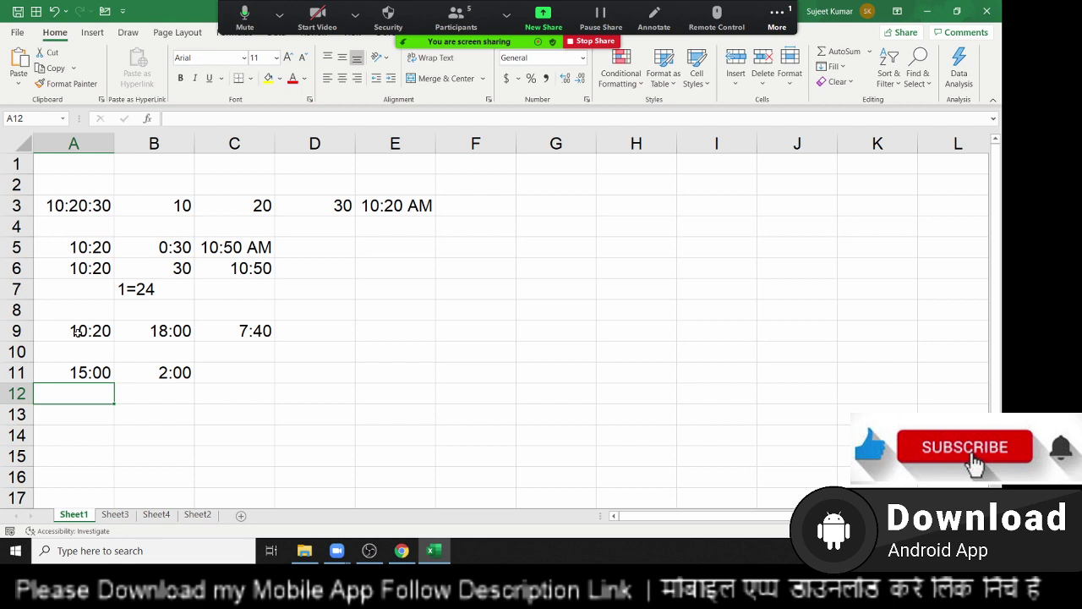
Enter the date-times 2/15 15:00 in A12 and 2/16 2:00 in B12
{"action": "type", "text": "2/1"}
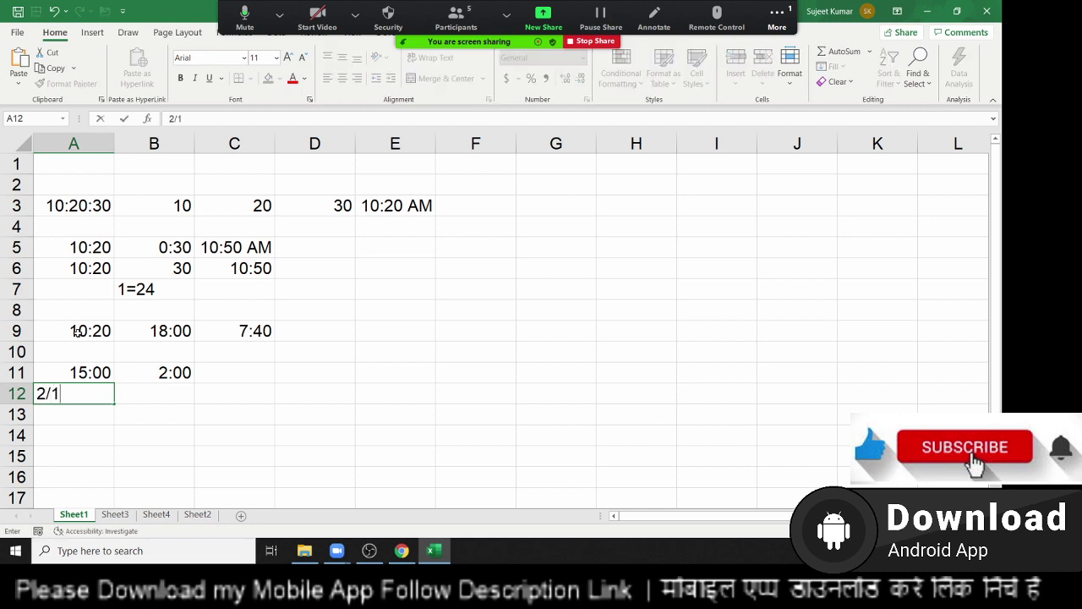
{"action": "type", "text": "5 15"}
{"action": "type", "text": ":00"}
{"action": "key", "text": "Tab"}
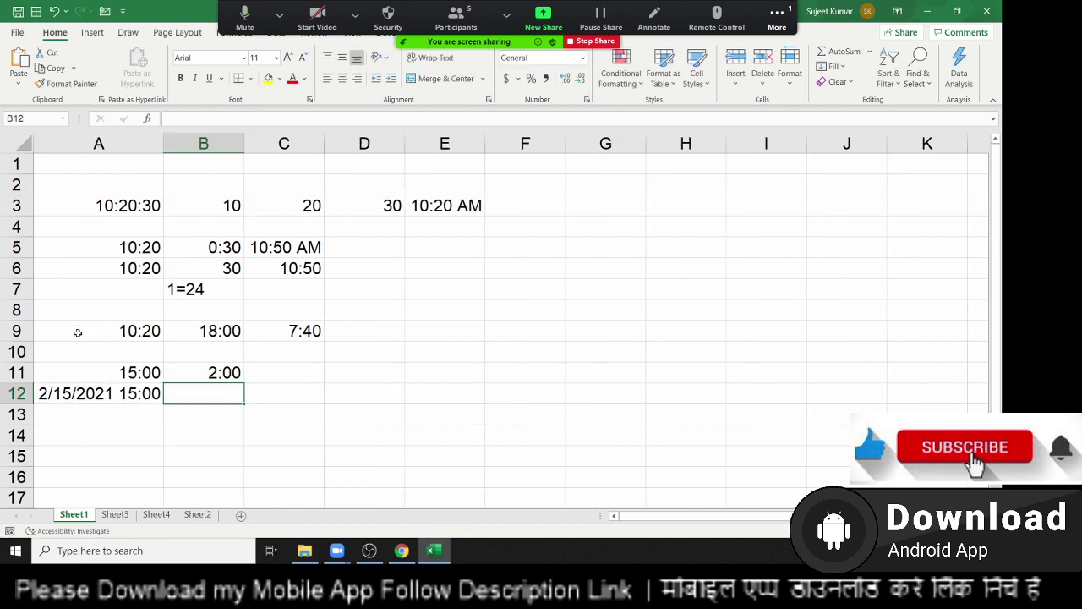
{"action": "type", "text": "2/16 2"}
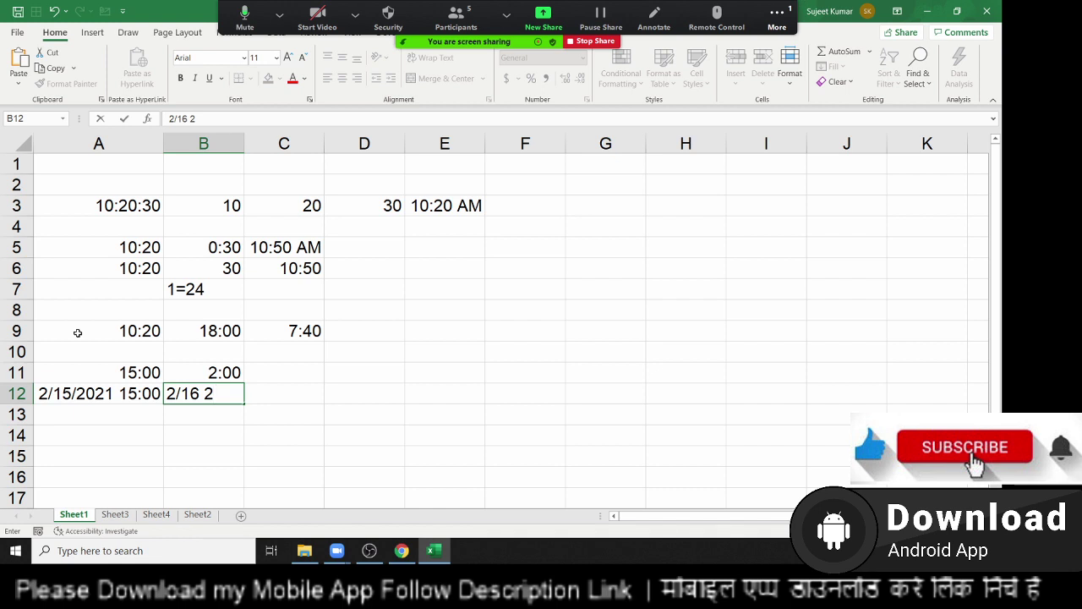
{"action": "type", "text": ":00"}
{"action": "key", "text": "Return"}
{"action": "key", "text": "Up"}
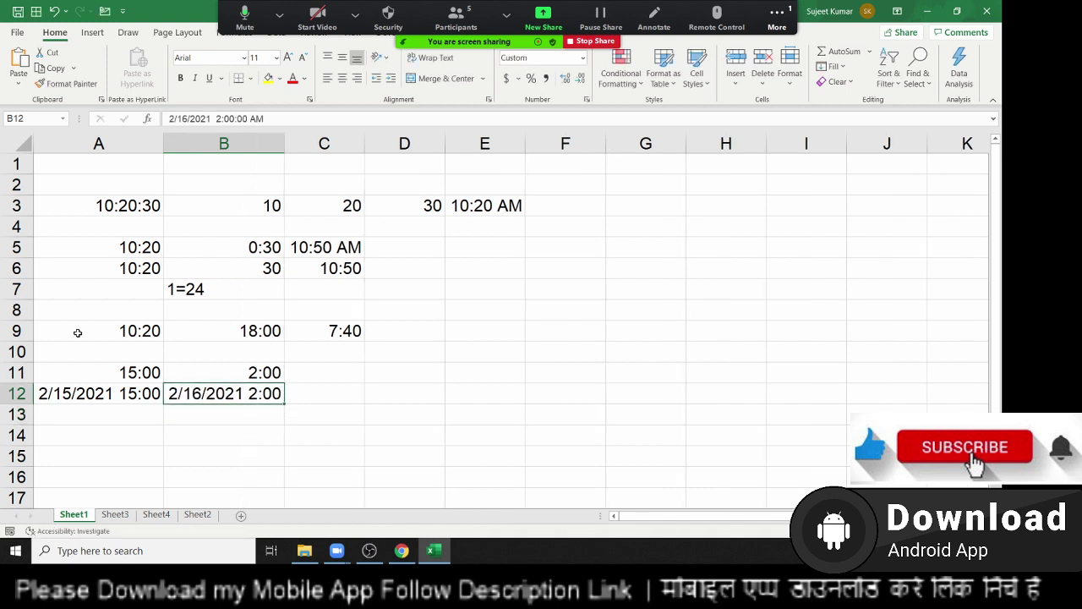
Enter =B12-A12 in B13 to get the elapsed time
{"action": "key", "text": "Down"}
{"action": "type", "text": "="}
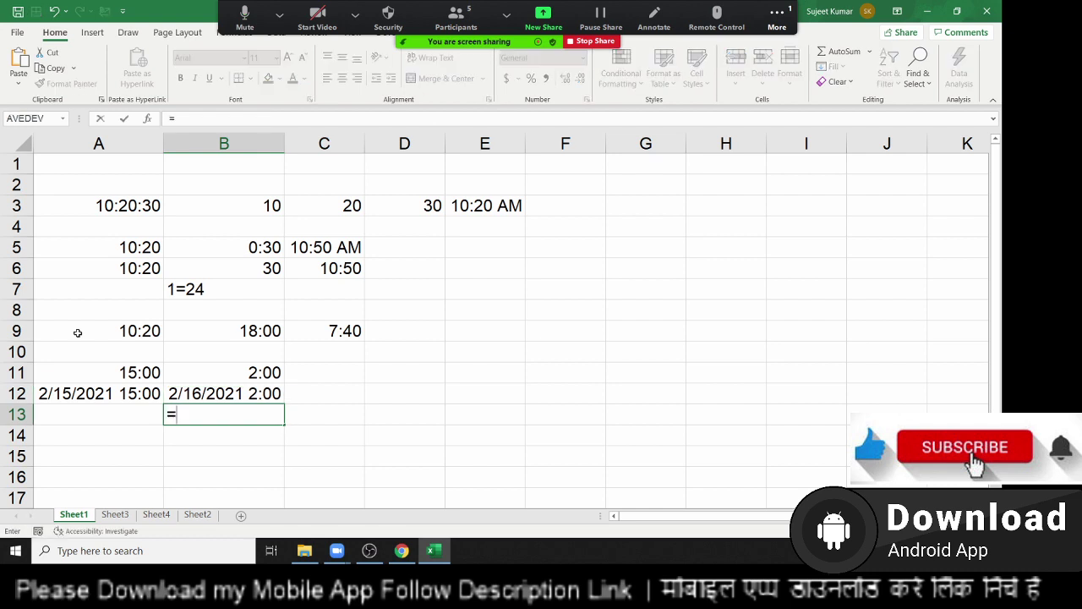
{"action": "key", "text": "Up"}
{"action": "type", "text": "-"}
{"action": "key", "text": "Left"}
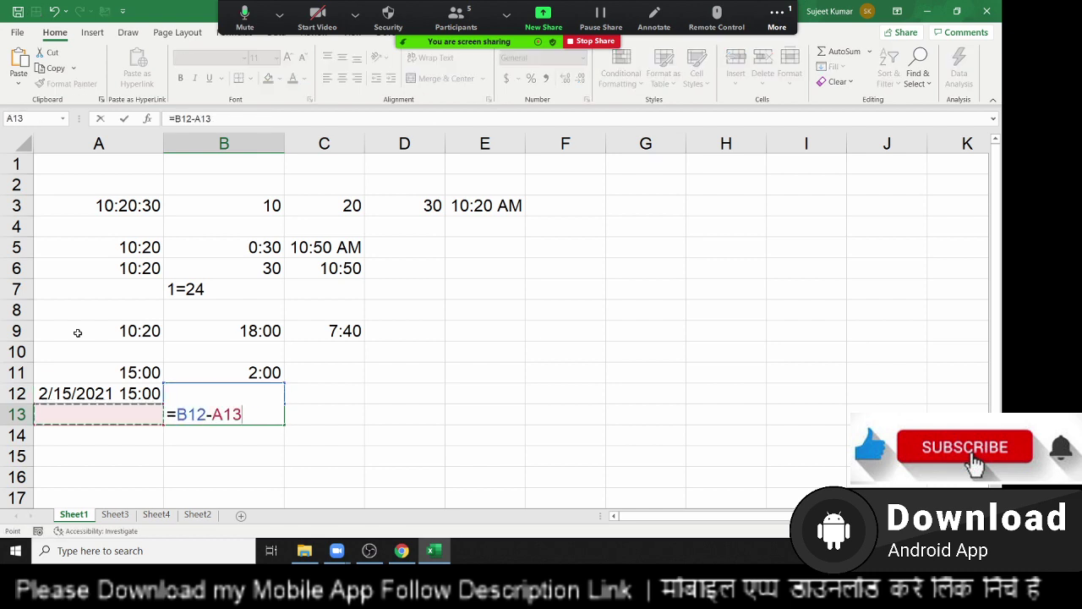
{"action": "key", "text": "Up"}
{"action": "key", "text": "Return"}
{"action": "key", "text": "Up"}
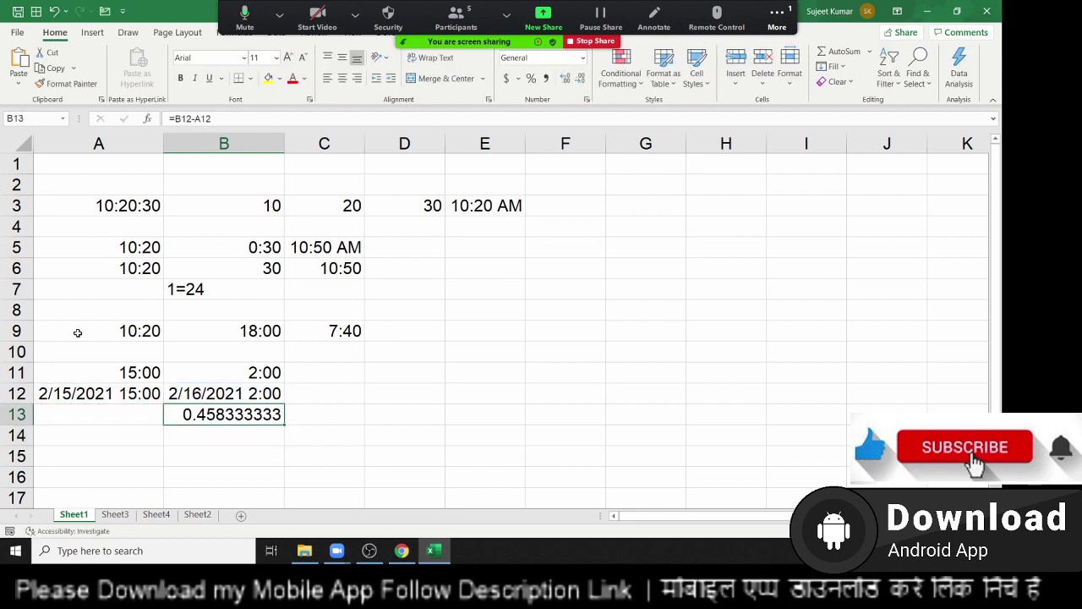
Format B13 with the 13:30:55 Time type so it shows 11:00:00
{"action": "left_click", "coordinate": [587, 102]}
{"action": "left_click", "coordinate": [612, 222]}
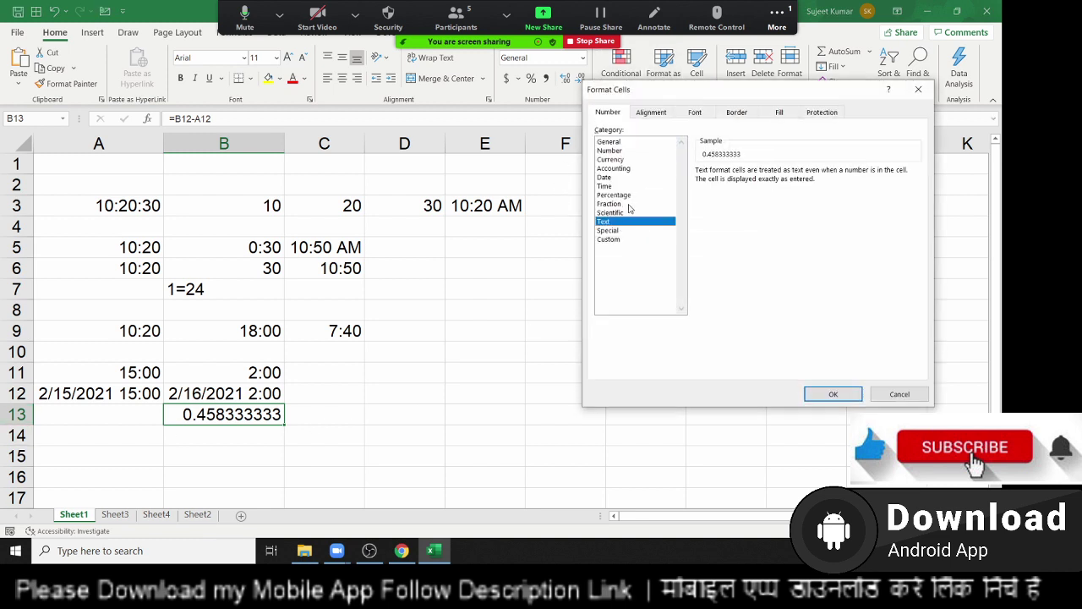
{"action": "left_click", "coordinate": [619, 187]}
{"action": "left_click", "coordinate": [707, 226]}
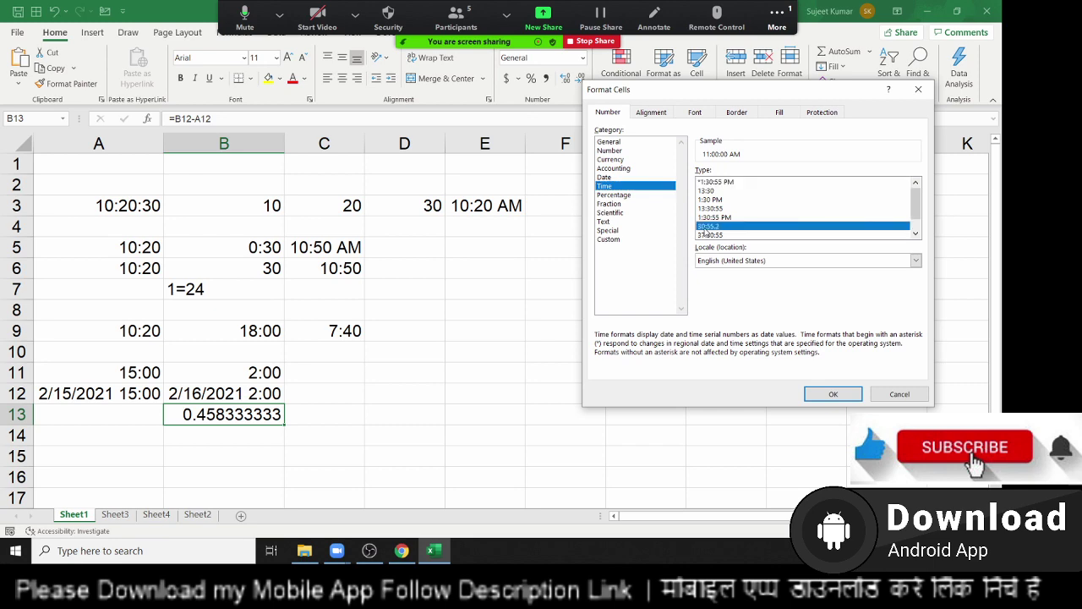
{"action": "left_click", "coordinate": [710, 209]}
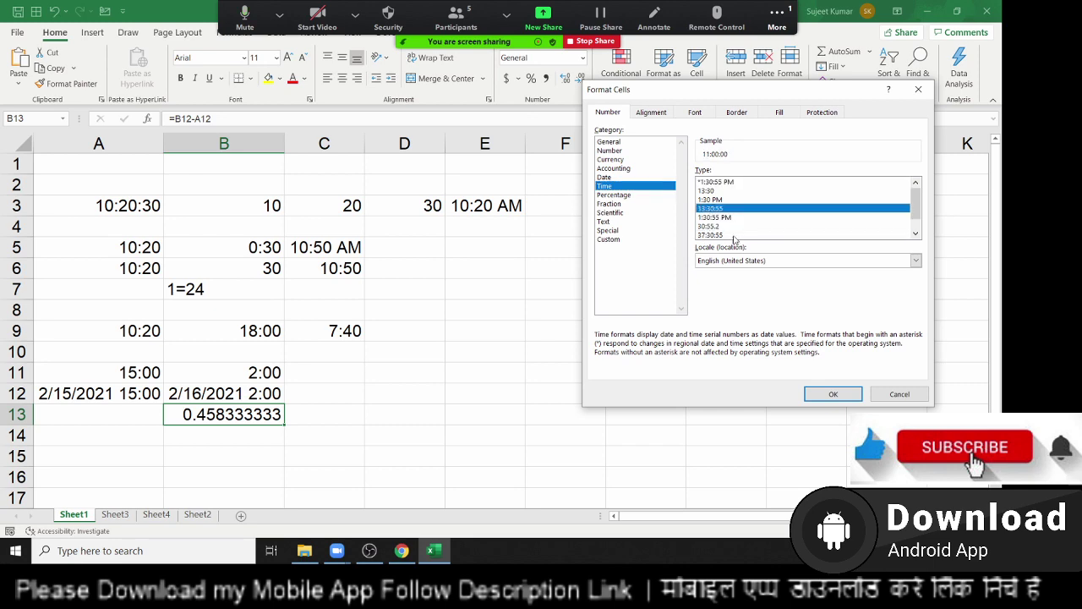
{"action": "left_click", "coordinate": [832, 394]}
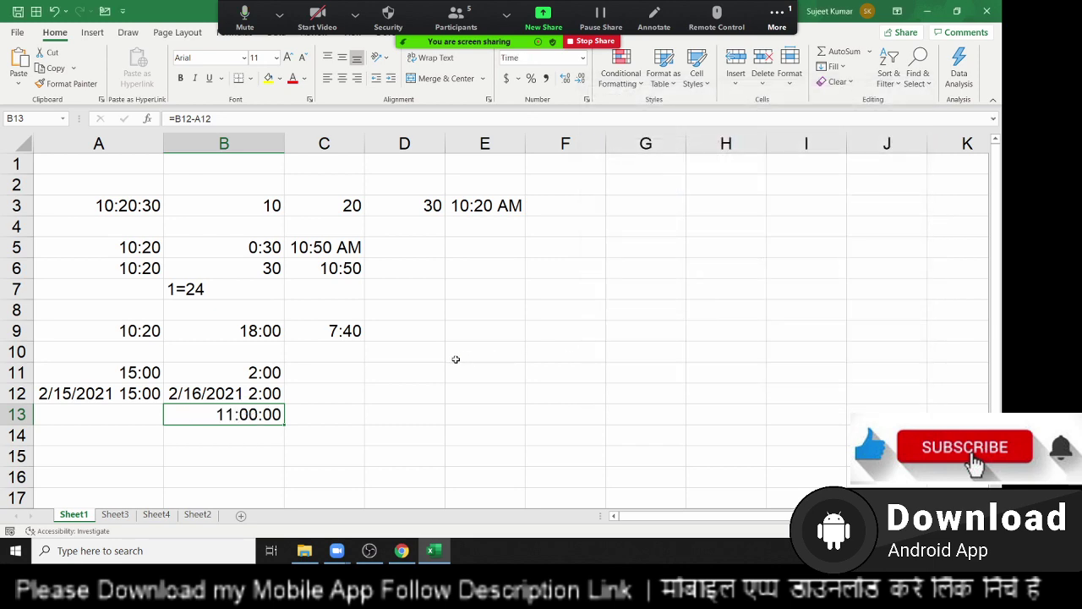
{"action": "scroll", "coordinate": [449, 357], "scroll_direction": "down", "scroll_amount": 1}
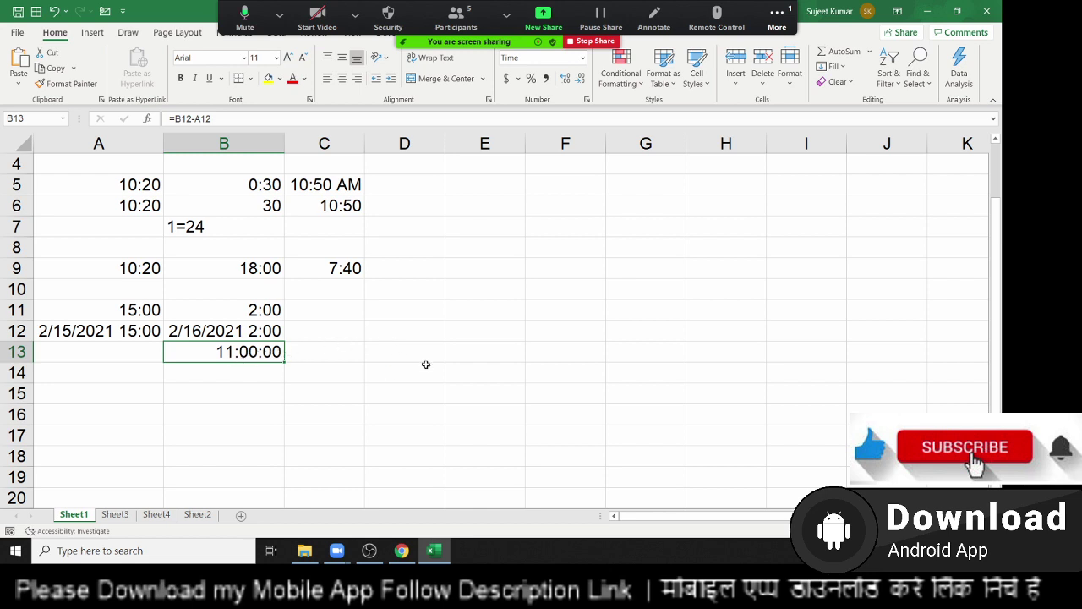
{"action": "left_click", "coordinate": [447, 346]}
Enter the 45:20 duration in E13
{"action": "type", "text": "454"}
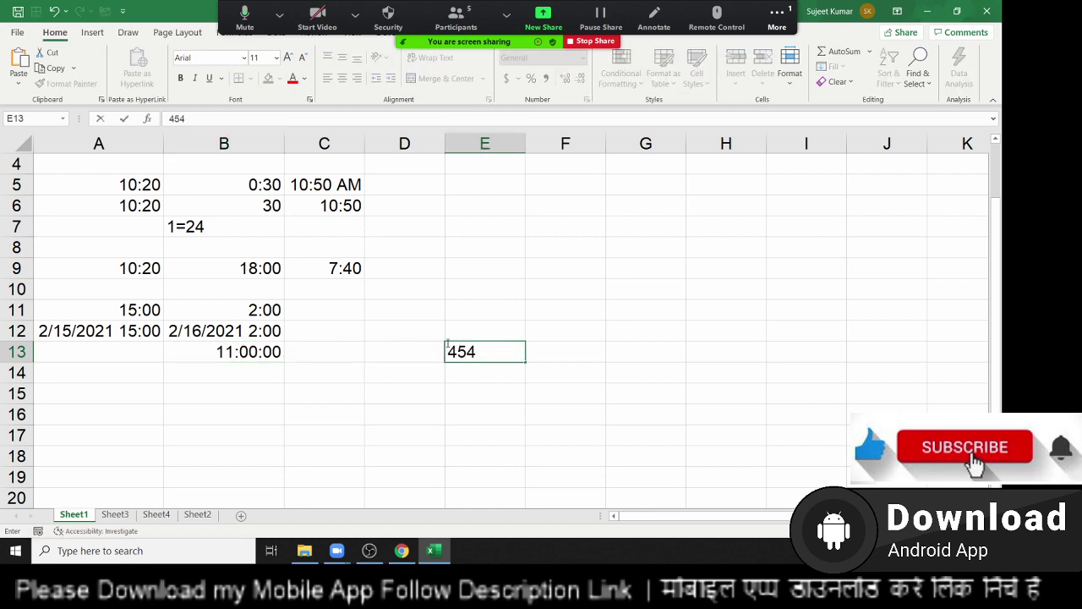
{"action": "key", "text": "BackSpace"}
{"action": "type", "text": ":2"}
{"action": "type", "text": "0"}
{"action": "key", "text": "Tab"}
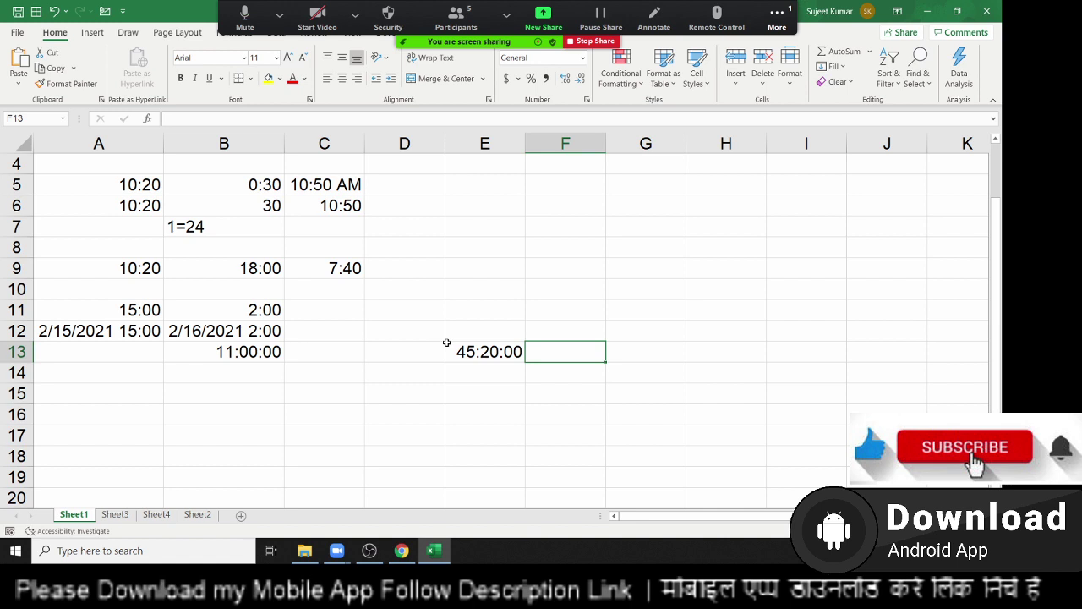
{"action": "type", "text": "="}
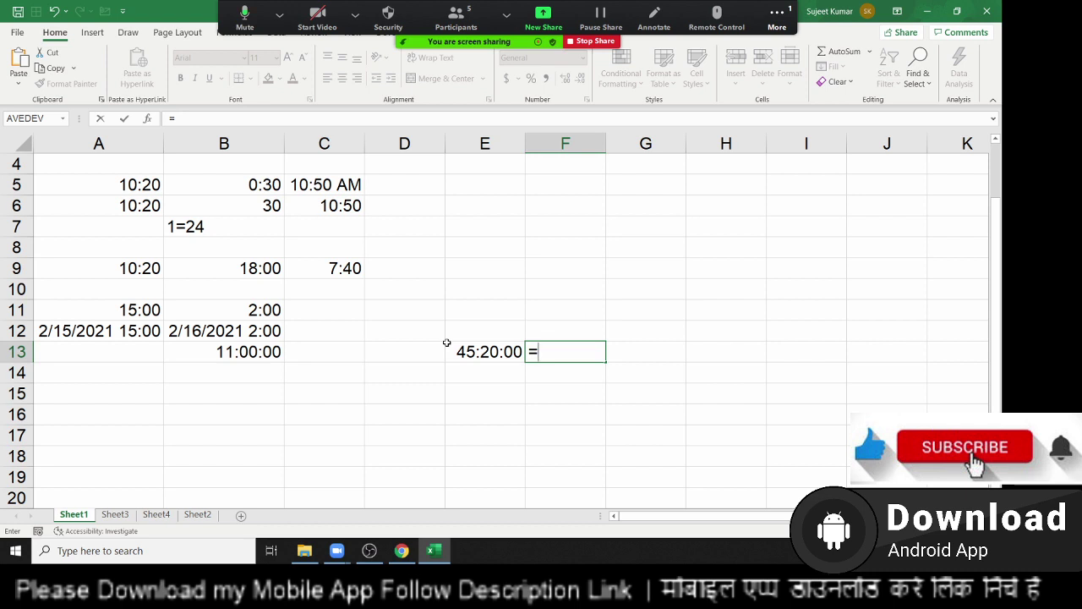
{"action": "key", "text": "Escape"}
{"action": "scroll", "coordinate": [338, 350], "scroll_direction": "up", "scroll_amount": 1}
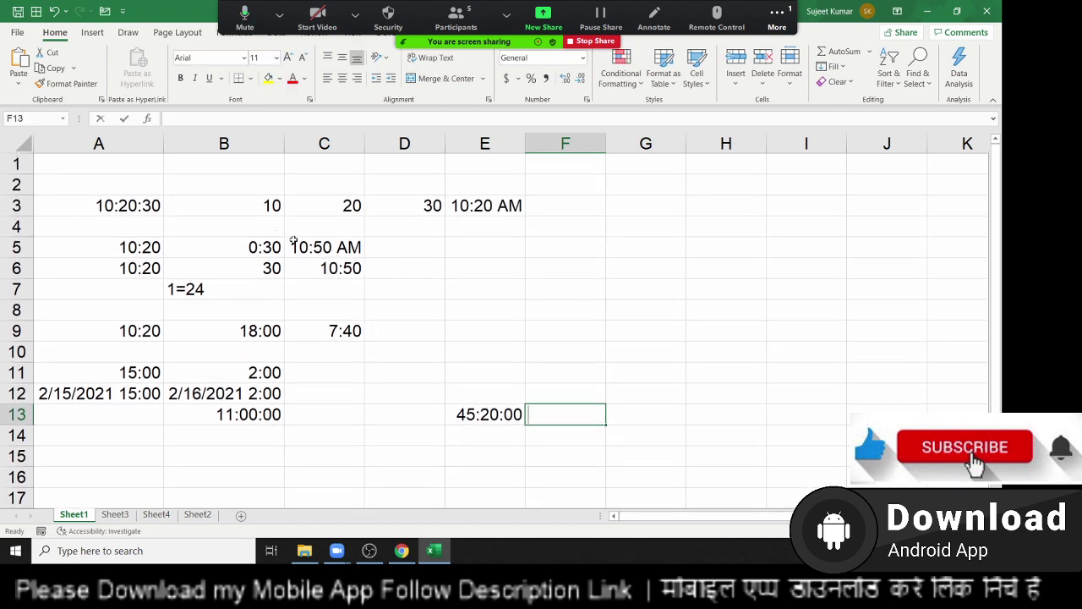
Put =HOUR(E13) in F13, showing 21, after fixing a misspelled function name
{"action": "type", "text": "=hp"}
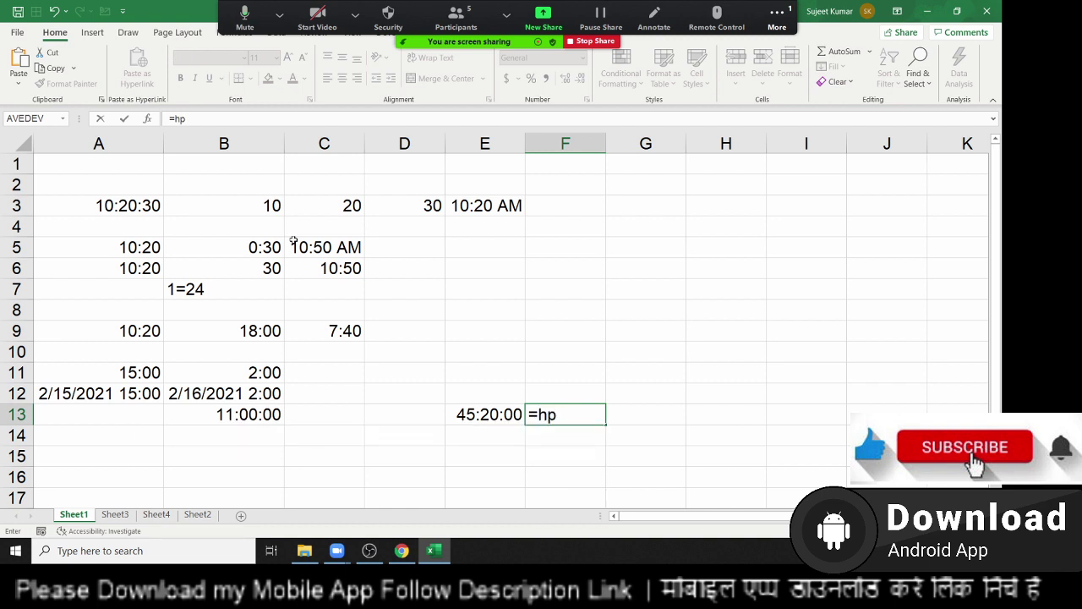
{"action": "key", "text": "BackSpace"}
{"action": "type", "text": "or"}
{"action": "key", "text": "Return"}
{"action": "key", "text": "Up"}
{"action": "key", "text": "Down"}
{"action": "type", "text": "="}
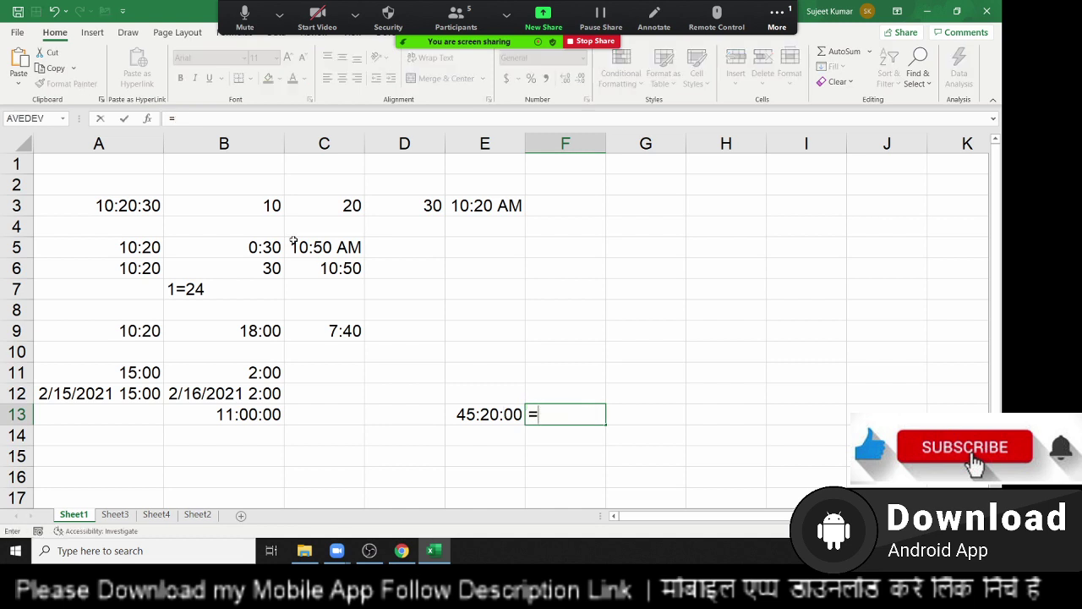
{"action": "type", "text": "hou"}
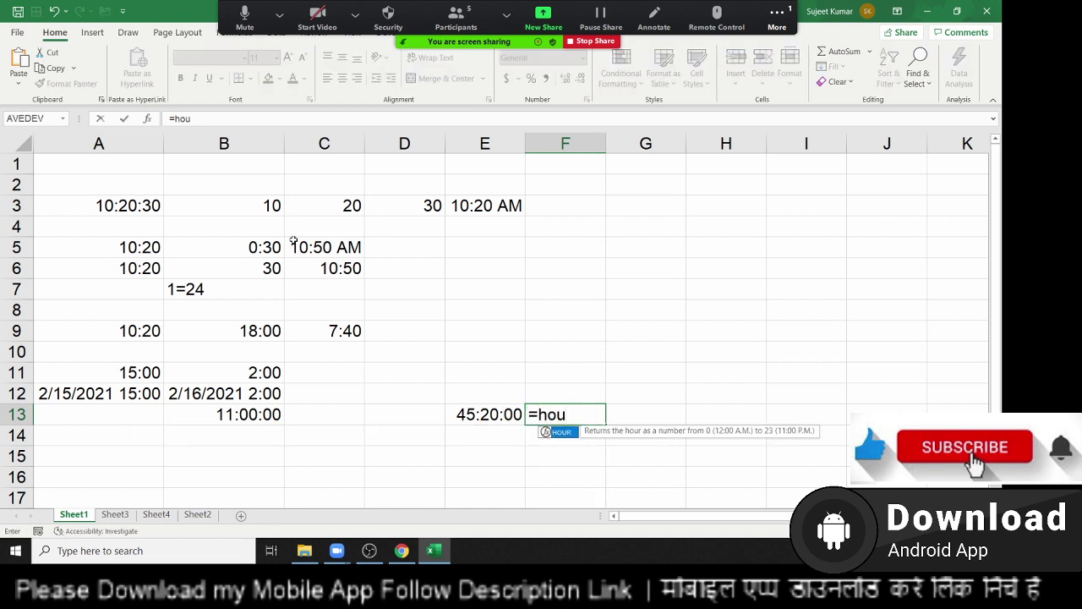
{"action": "key", "text": "Tab"}
{"action": "key", "text": "Left"}
{"action": "key", "text": "ctrl+Return"}
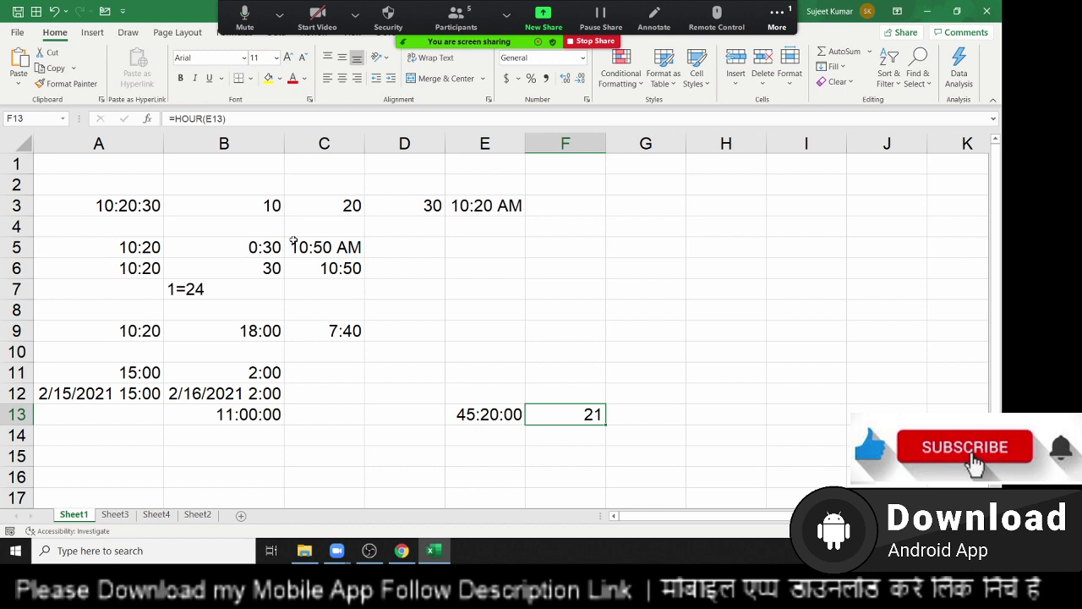
{"action": "left_click", "coordinate": [484, 414]}
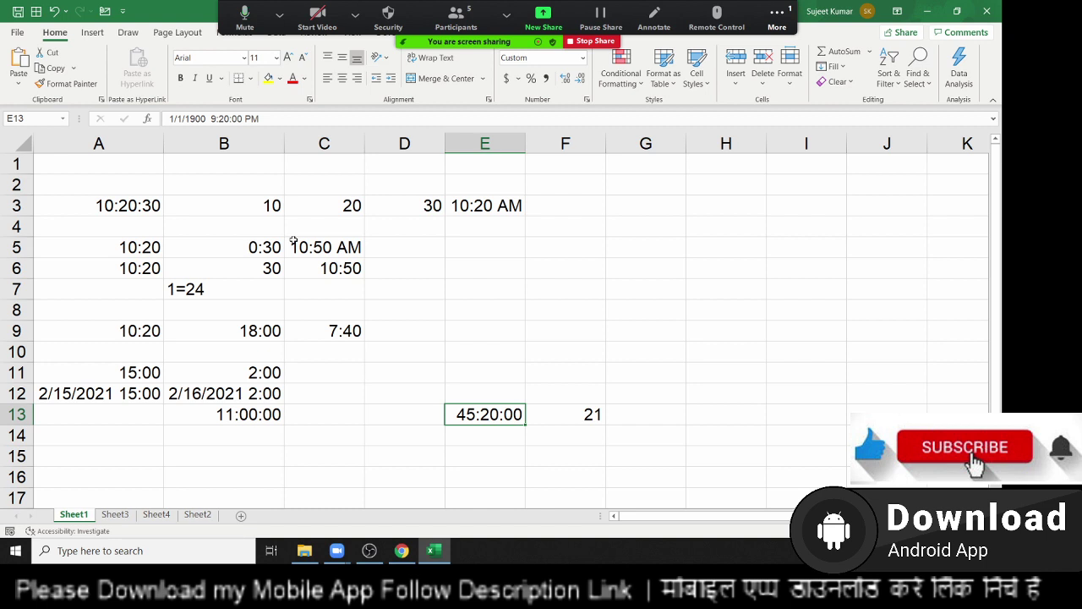
{"action": "key", "text": "Tab"}
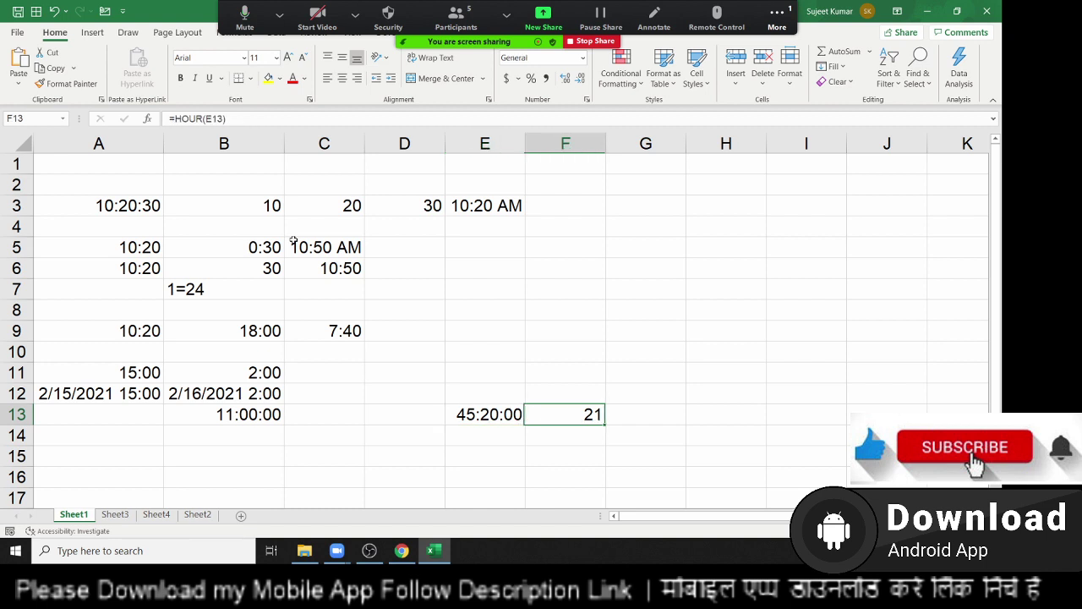
{"action": "key", "text": "Return"}
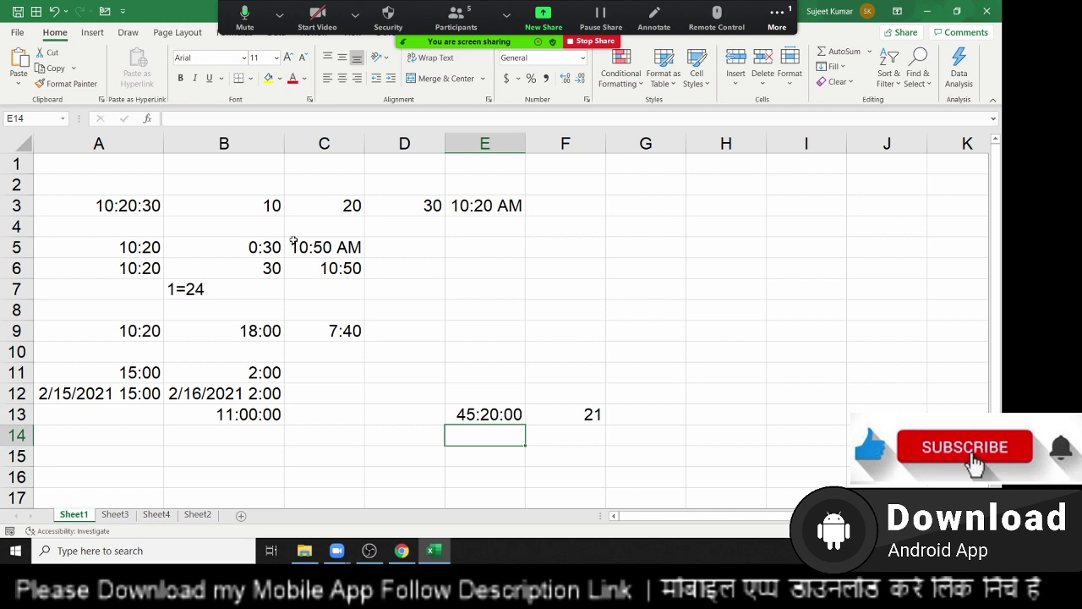
Enter =TEXT(E13,"[h]") in E14 to show the total hours
{"action": "type", "text": "=te"}
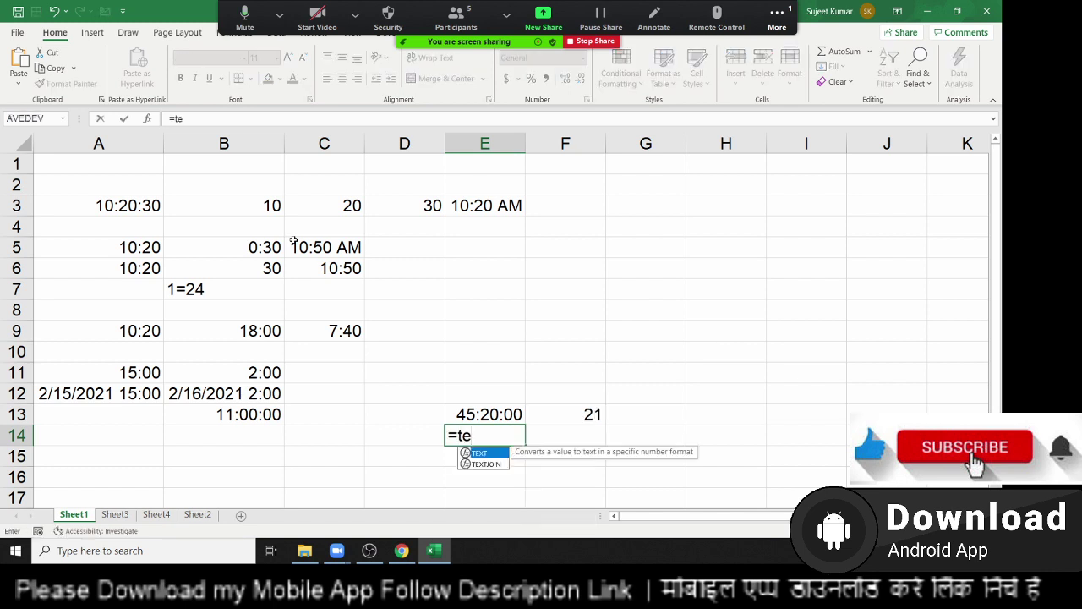
{"action": "key", "text": "Tab"}
{"action": "key", "text": "Up"}
{"action": "type", "text": ","}
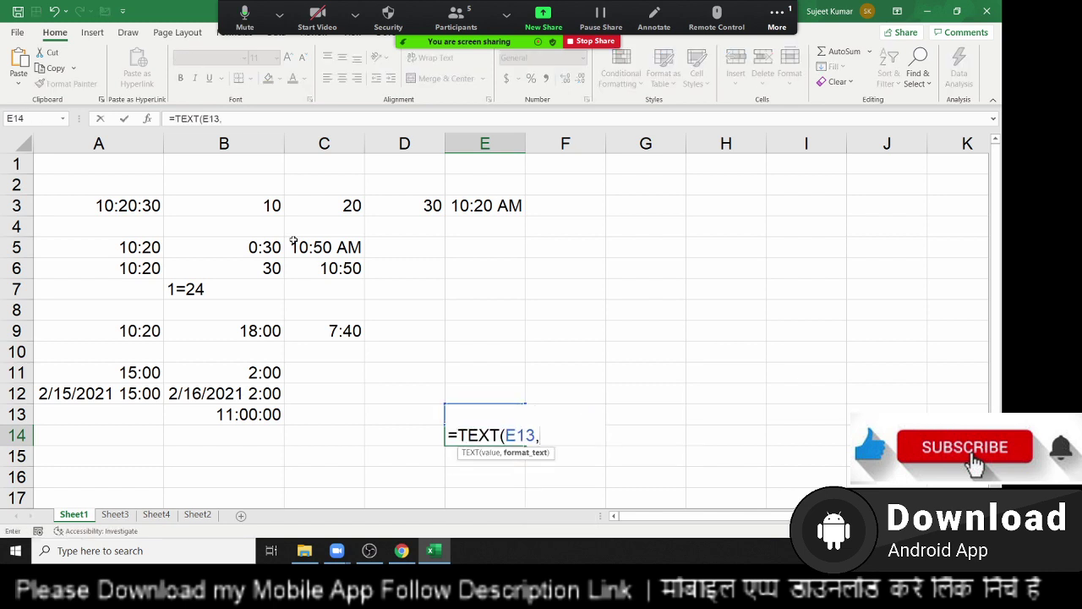
{"action": "type", "text": "\"[h"}
{"action": "type", "text": "]\""}
{"action": "key", "text": "Return"}
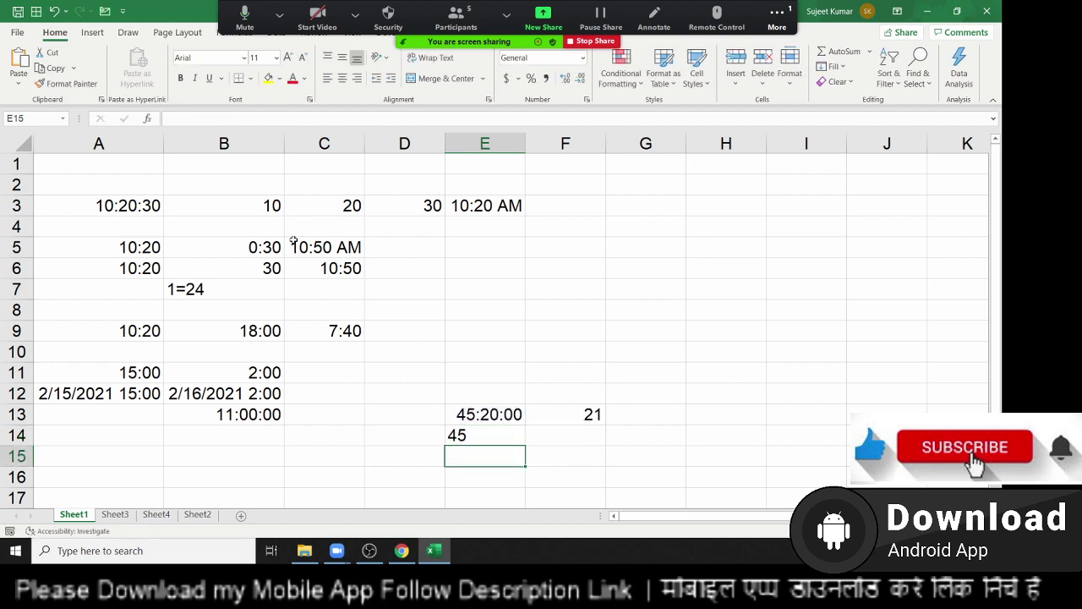
{"action": "key", "text": "Up"}
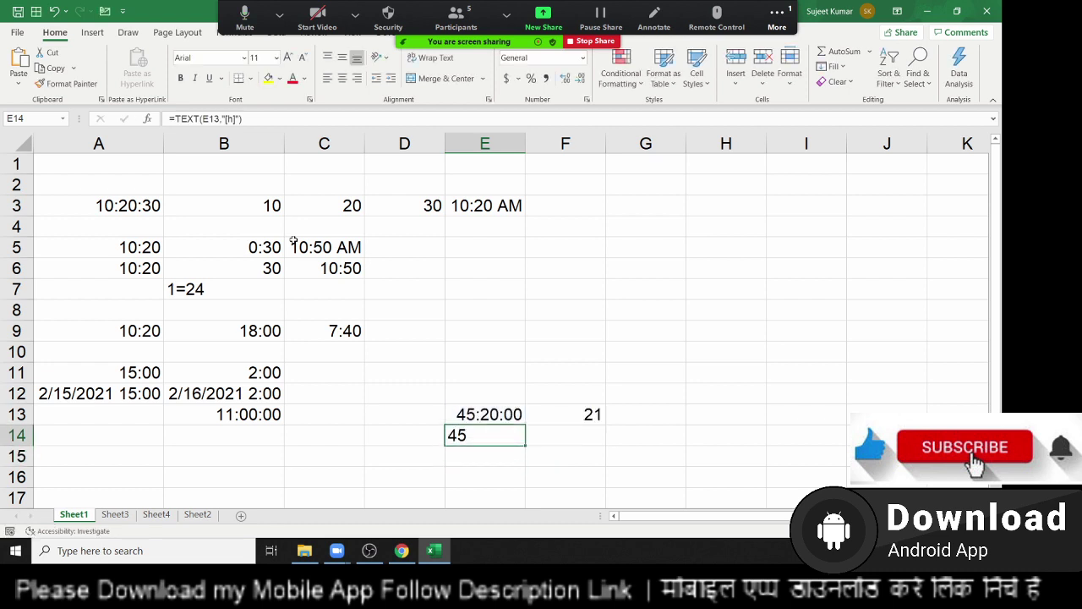
Change E14's format code from "[h]" to "[m]" so it shows 2720 minutes
{"action": "key", "text": "F2"}
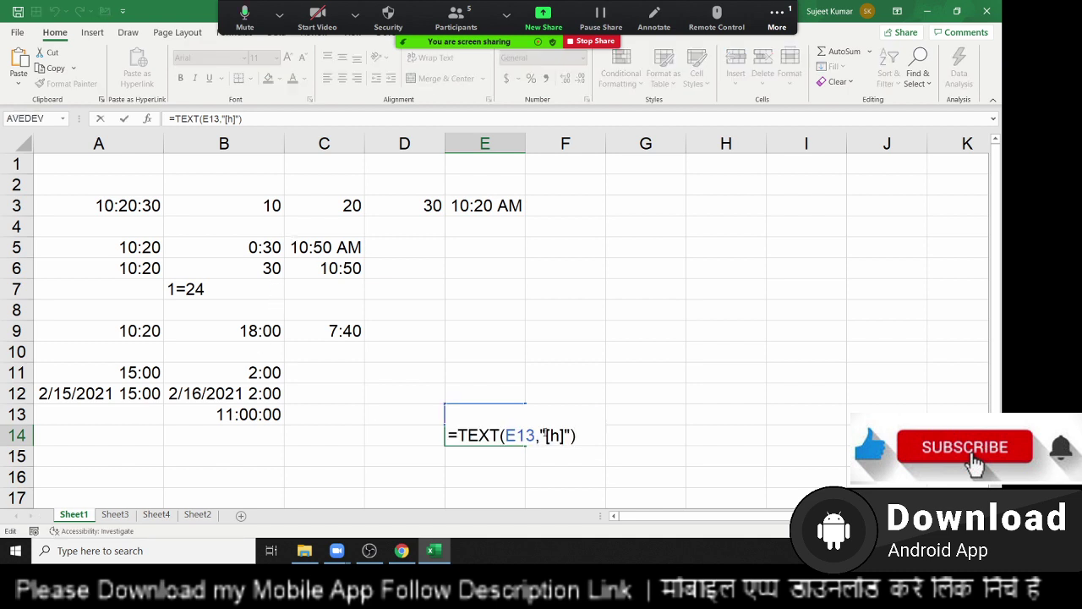
{"action": "left_click", "coordinate": [543, 435]}
{"action": "left_click_drag", "start_coordinate": [539, 435], "coordinate": [572, 436]}
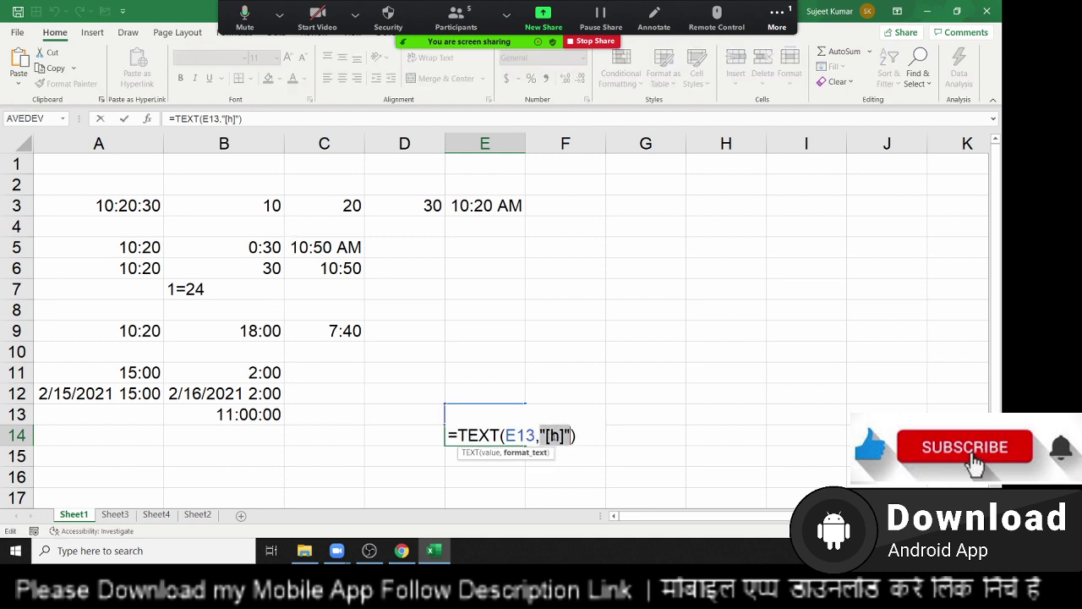
{"action": "key", "text": "Right"}
{"action": "key", "text": "Left"}
{"action": "key", "text": "Left"}
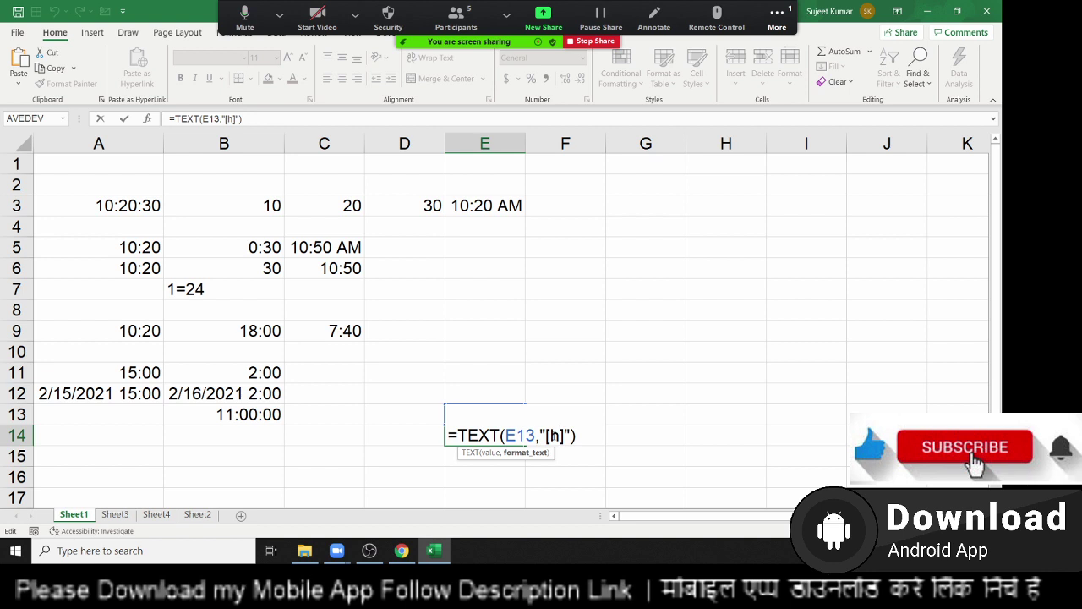
{"action": "key", "text": "Delete"}
{"action": "type", "text": "m"}
{"action": "key", "text": "Return"}
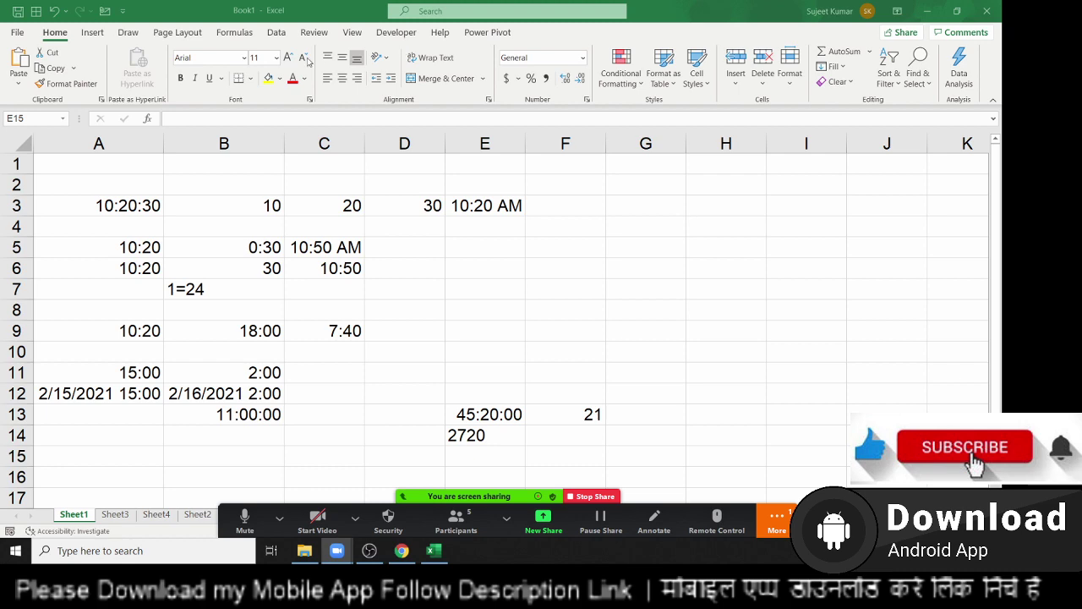
Browse the Formulas tab's Date & Time function list, scrolling past NOW
{"action": "left_click", "coordinate": [234, 35]}
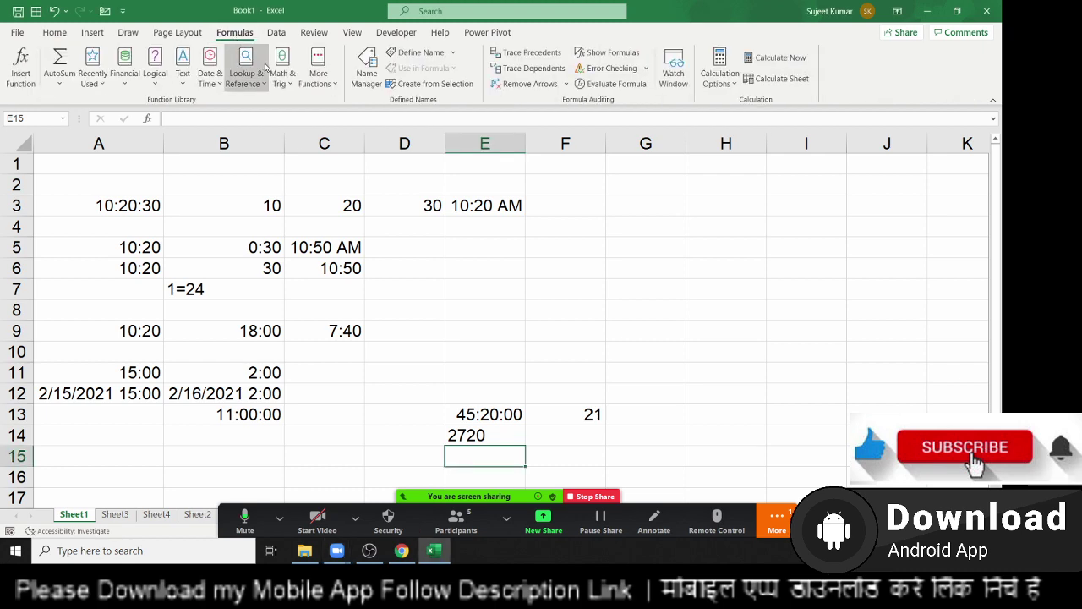
{"action": "left_click", "coordinate": [213, 83]}
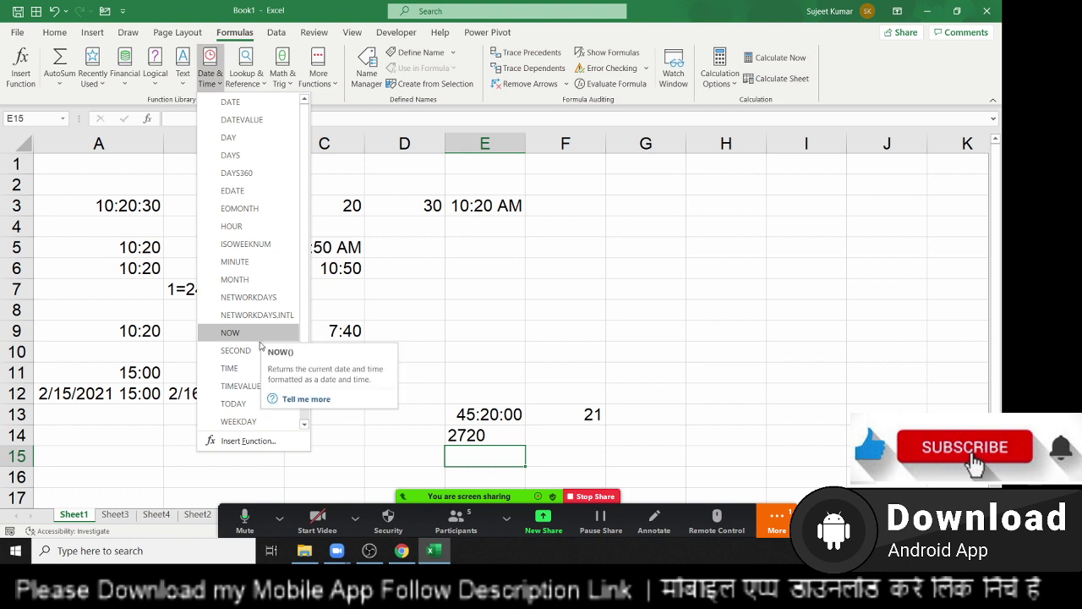
{"action": "scroll", "coordinate": [249, 391], "scroll_direction": "down", "scroll_amount": 2}
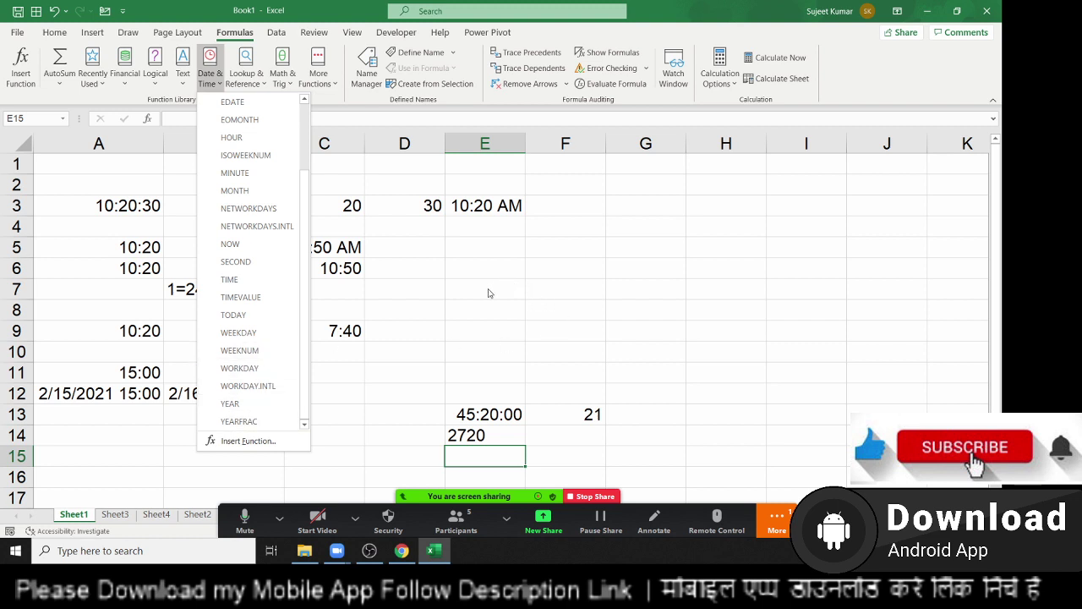
{"action": "left_click", "coordinate": [488, 291]}
Enter =NOW() in F6 to show the current date and time, 2/15/2021 22:33
{"action": "left_click", "coordinate": [558, 268]}
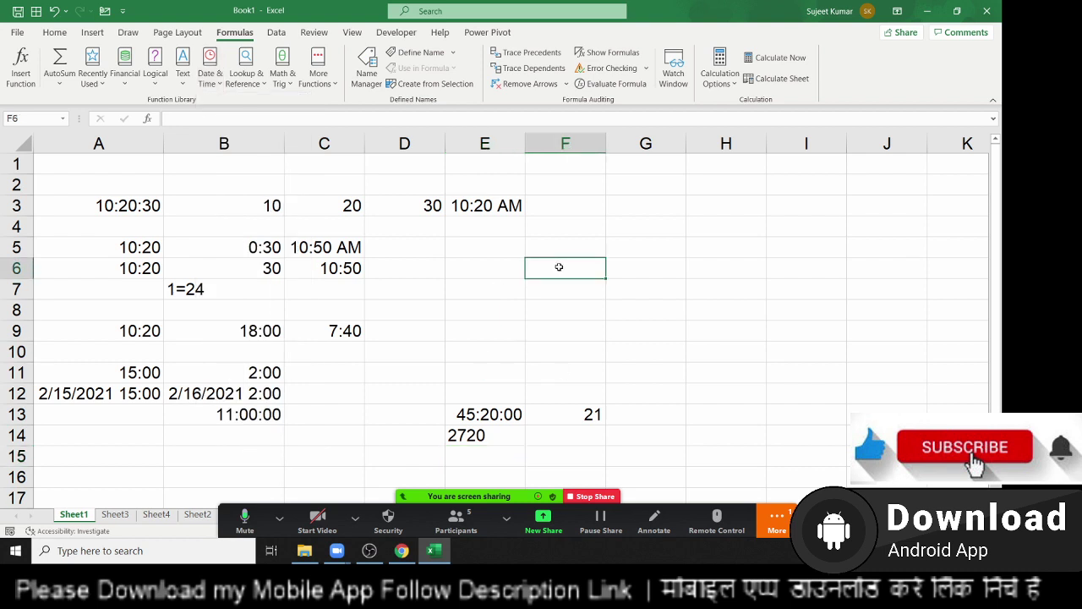
{"action": "type", "text": "=now"}
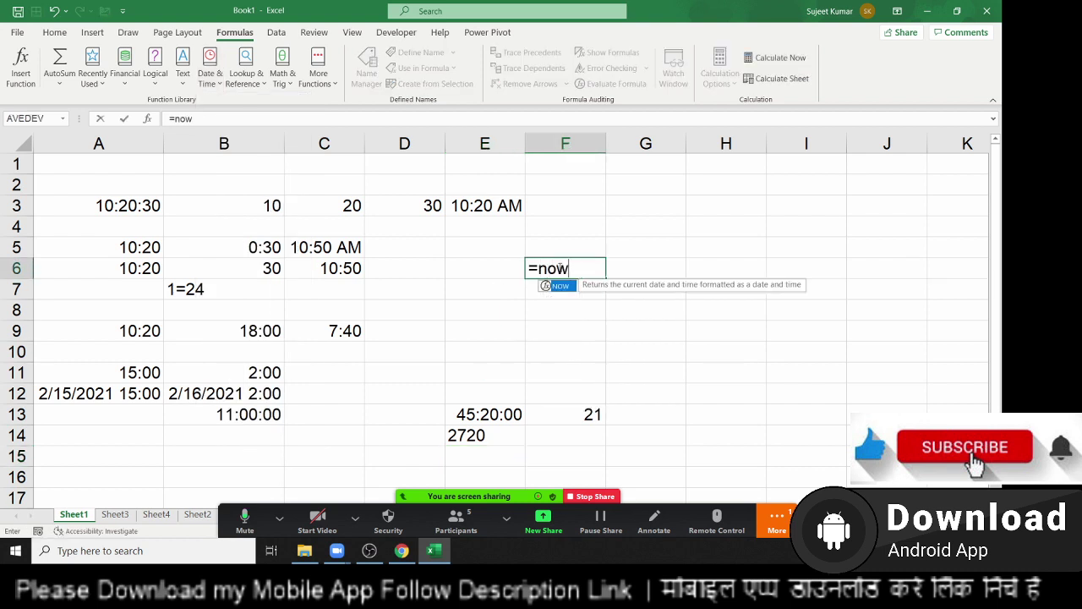
{"action": "key", "text": "Tab"}
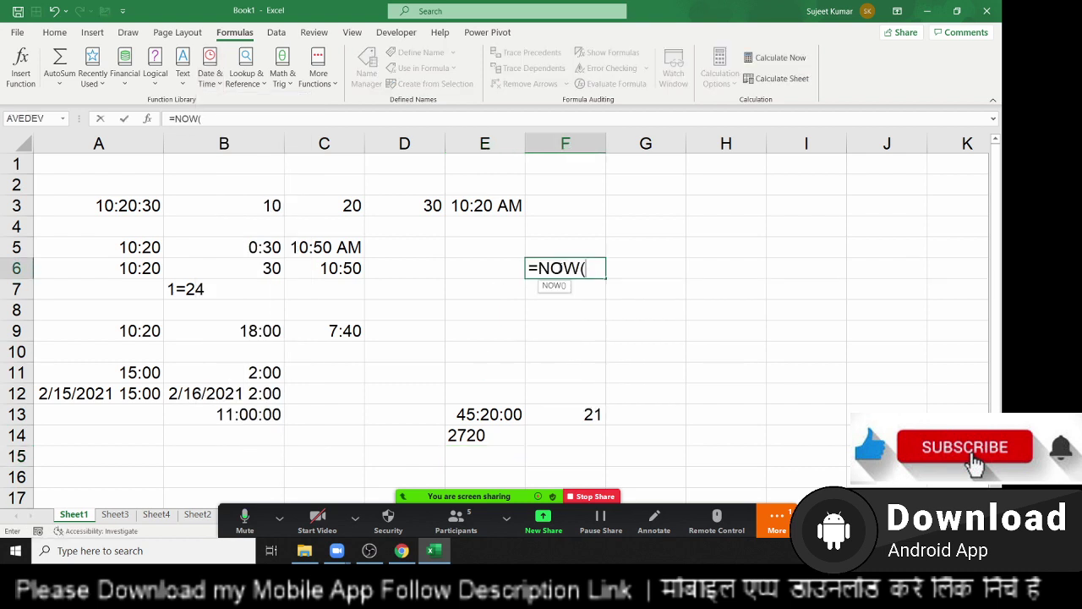
{"action": "type", "text": ")"}
{"action": "key", "text": "Return"}
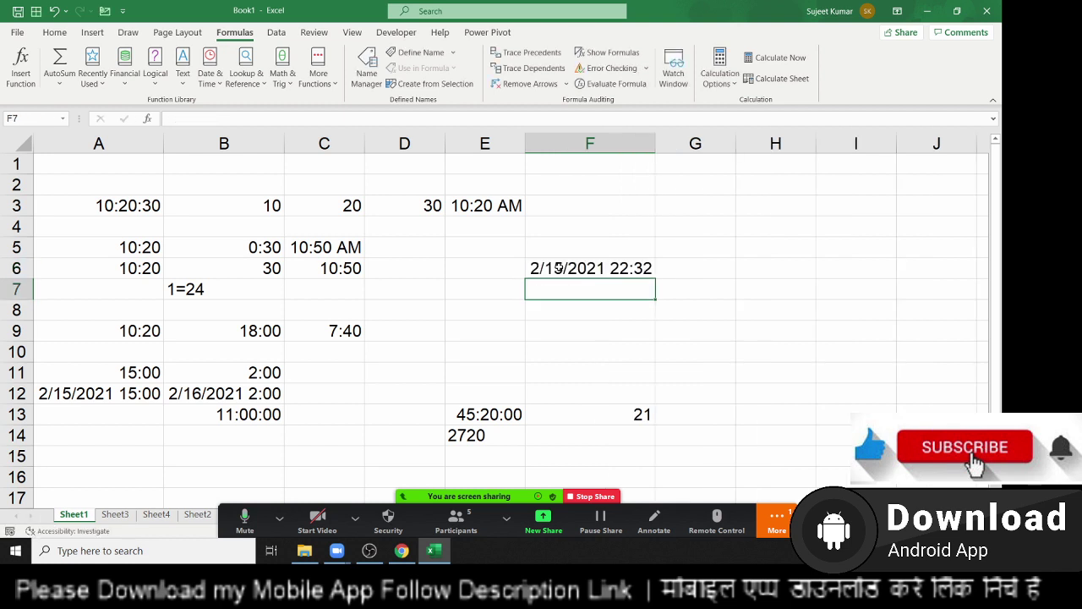
{"action": "left_click", "coordinate": [557, 267]}
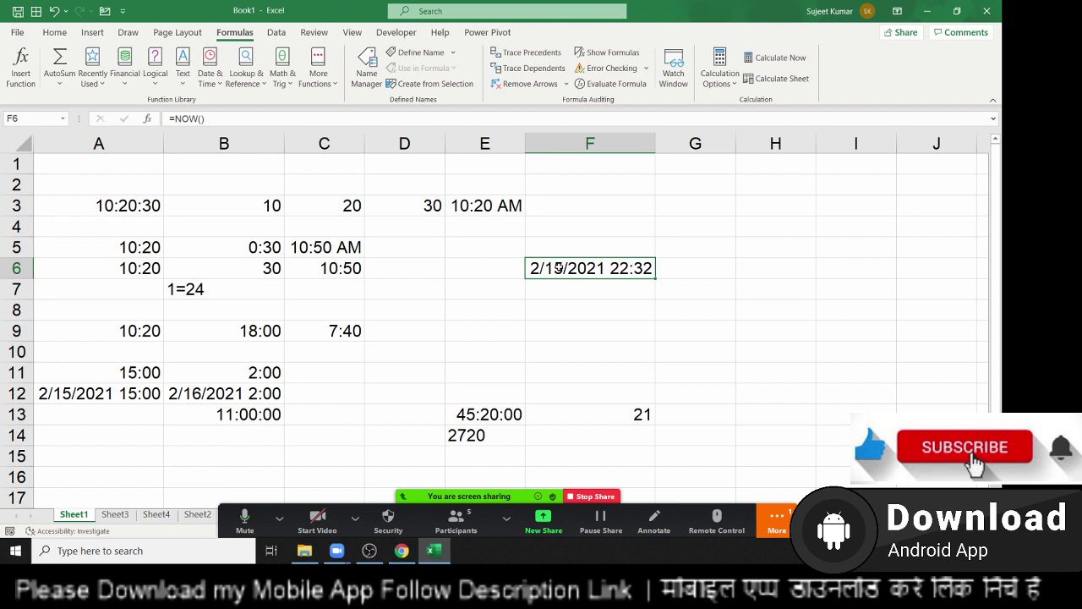
Enter =TODAY() in F7 to show 2/15/2021
{"action": "key", "text": "Return"}
{"action": "type", "text": "=to"}
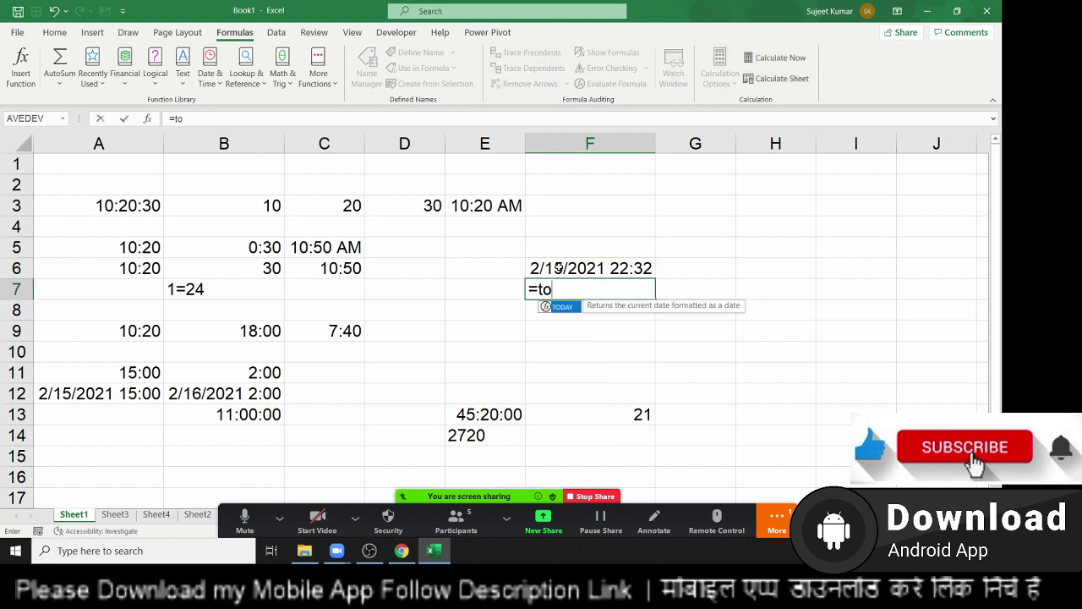
{"action": "type", "text": "d"}
{"action": "key", "text": "Tab"}
{"action": "key", "text": "Return"}
{"action": "key", "text": "Up"}
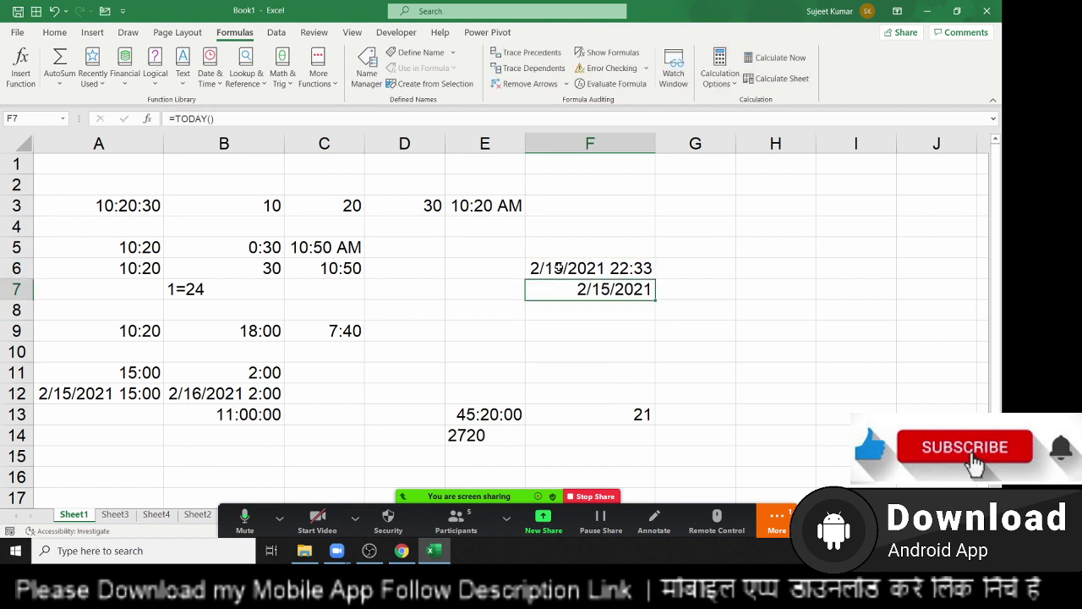
{"action": "left_click", "coordinate": [558, 268]}
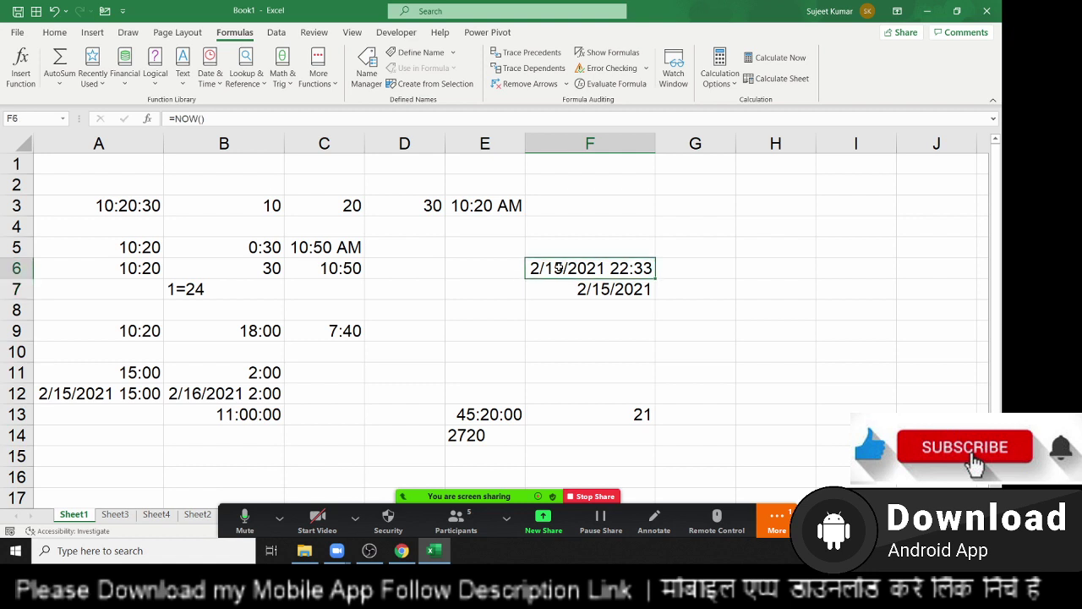
{"action": "key", "text": "Down"}
{"action": "key", "text": "Down"}
{"action": "key", "text": "Up"}
{"action": "key", "text": "Up"}
{"action": "key", "text": "Down"}
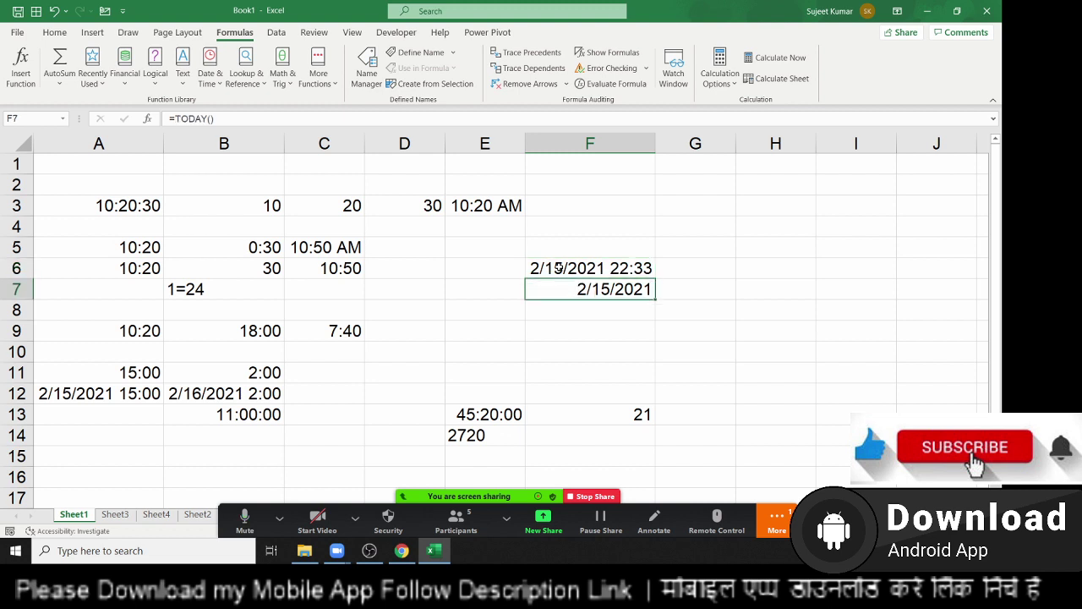
{"action": "key", "text": "Down"}
{"action": "key", "text": "Down"}
In F9 start =TIME(HOUR(NOW()),MINUTE(NOW()) using the function suggestions
{"action": "type", "text": "=ti"}
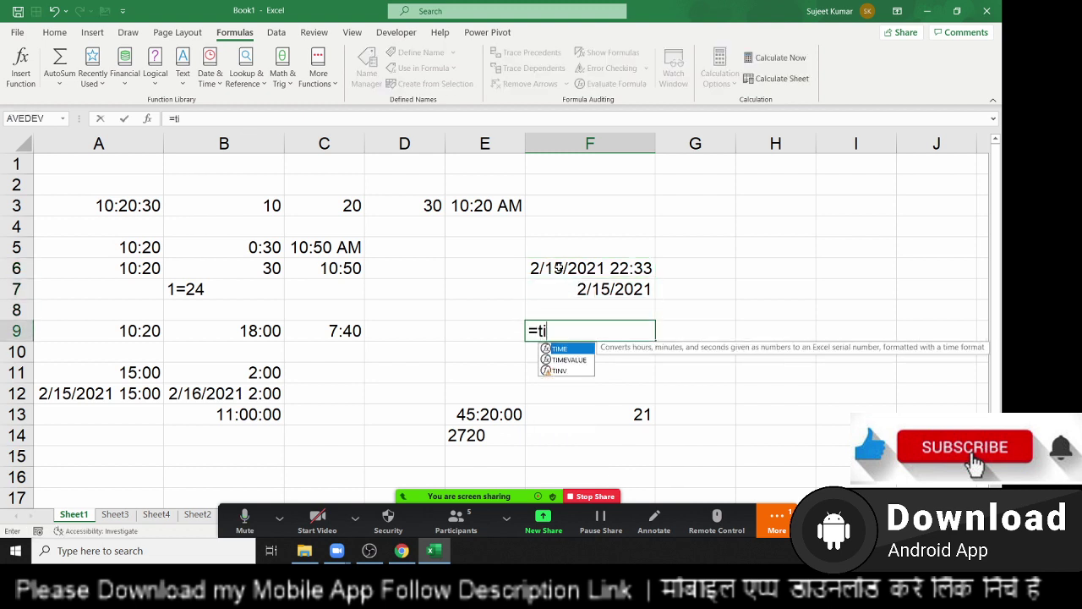
{"action": "type", "text": "m"}
{"action": "key", "text": "Tab"}
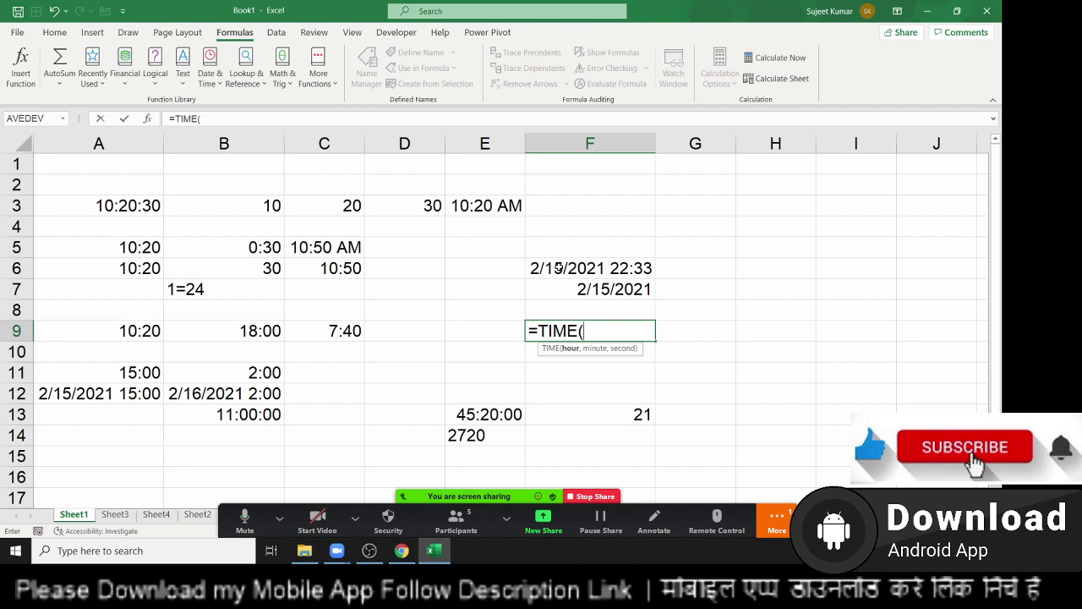
{"action": "type", "text": "ho"}
{"action": "key", "text": "Tab"}
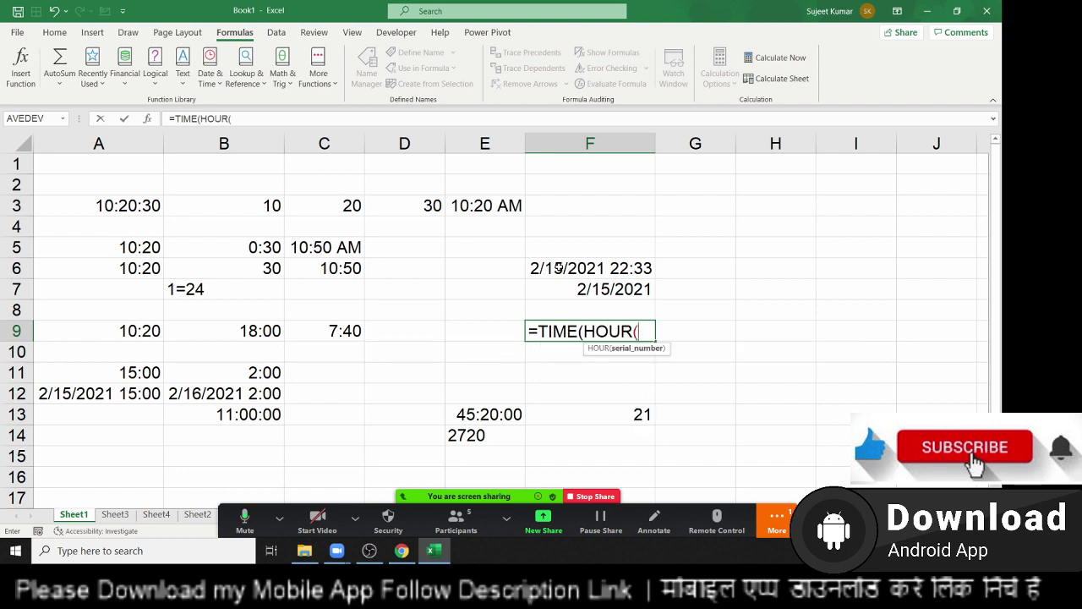
{"action": "type", "text": "no"}
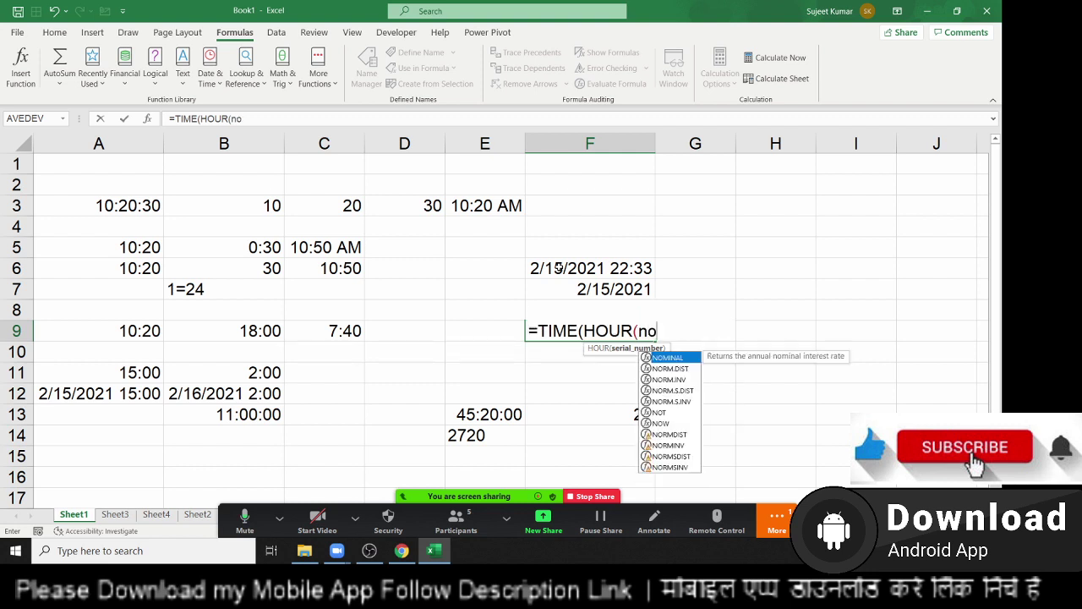
{"action": "type", "text": "w"}
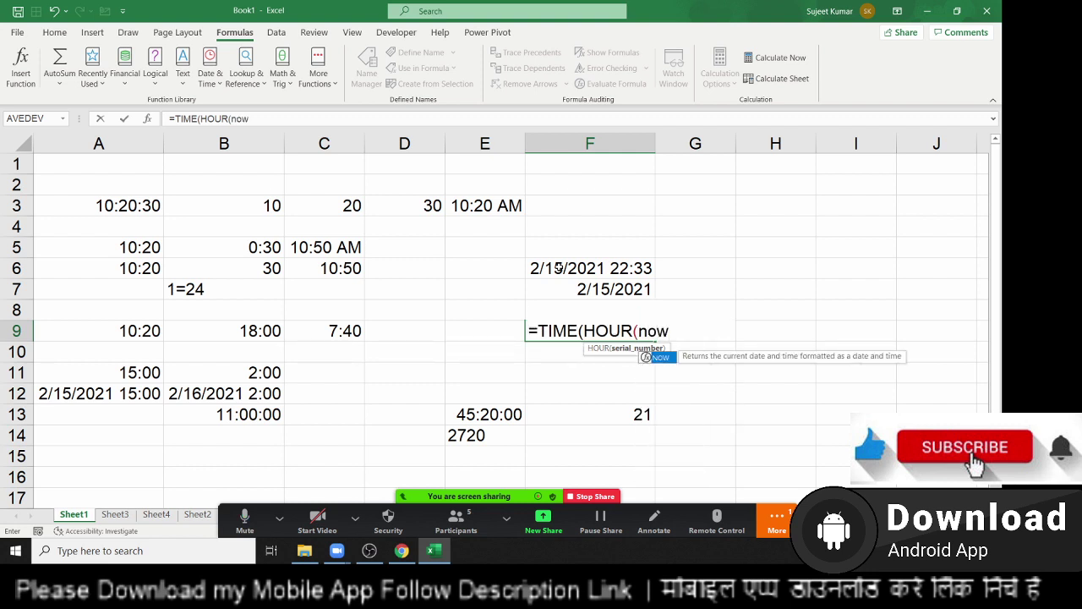
{"action": "key", "text": "Tab"}
{"action": "type", "text": ")"}
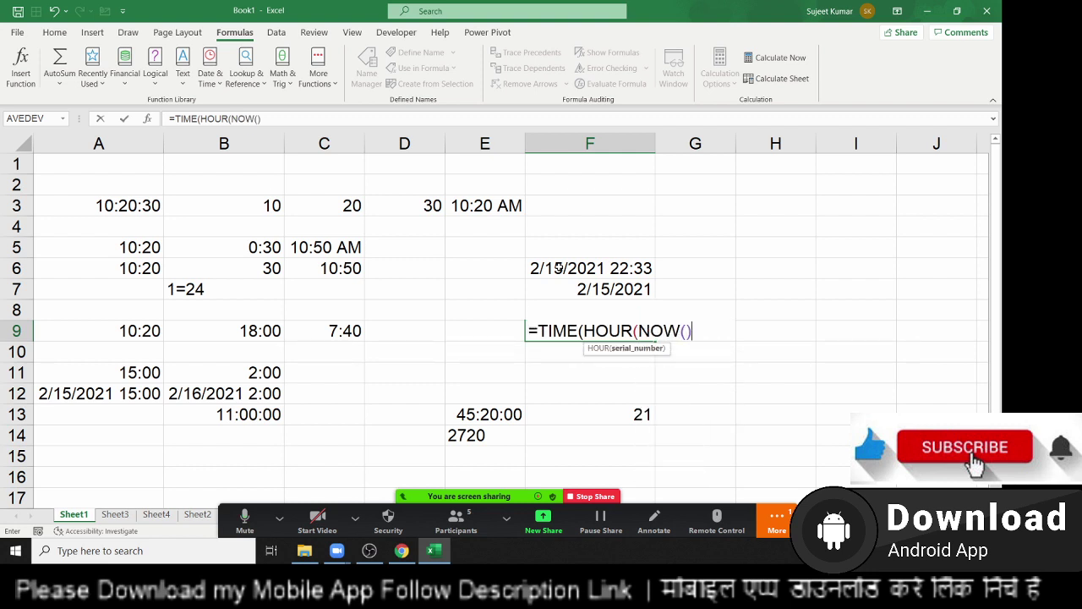
{"action": "type", "text": ",m"}
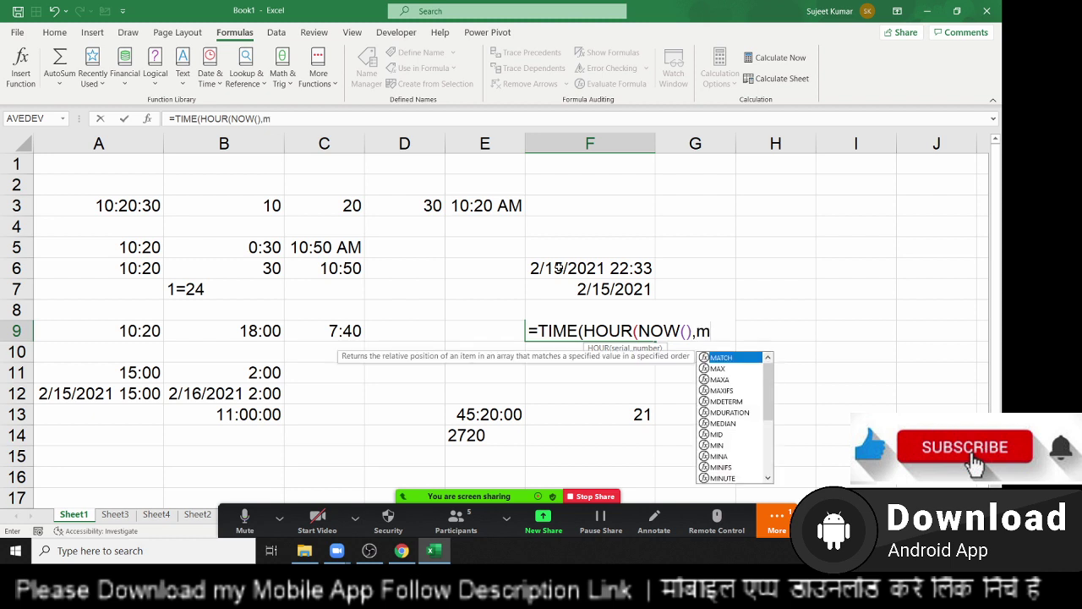
{"action": "type", "text": "in"}
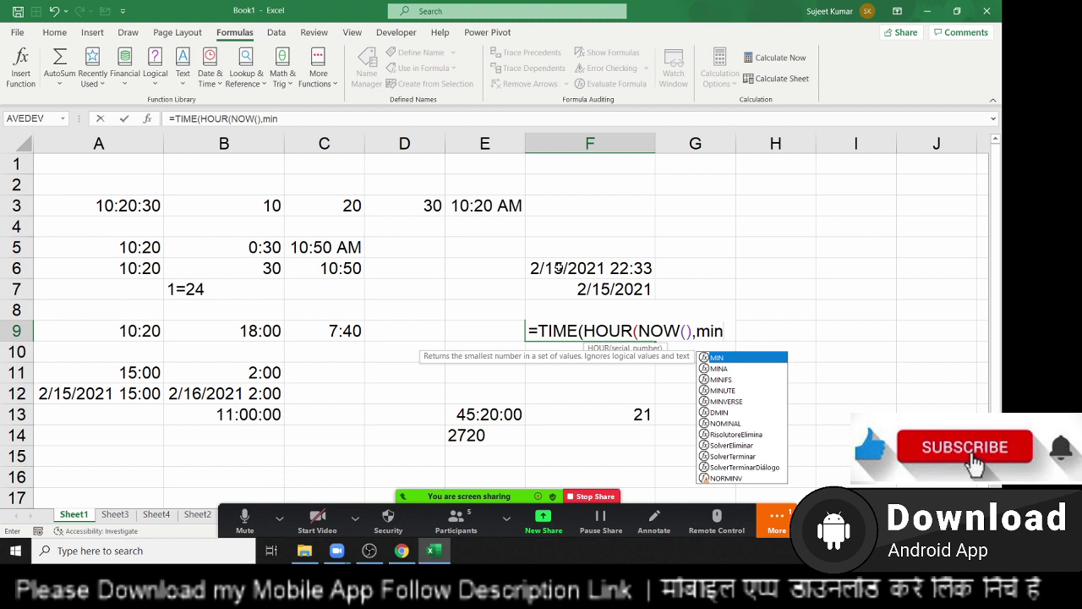
{"action": "key", "text": "Down"}
{"action": "key", "text": "Down"}
{"action": "key", "text": "Down"}
{"action": "key", "text": "Tab"}
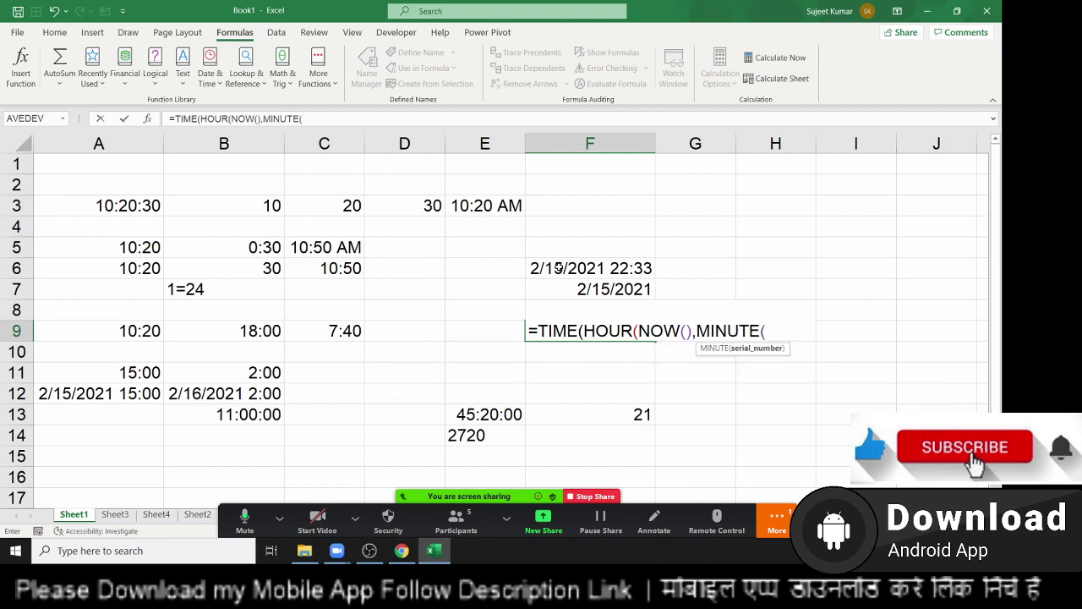
{"action": "type", "text": "no"}
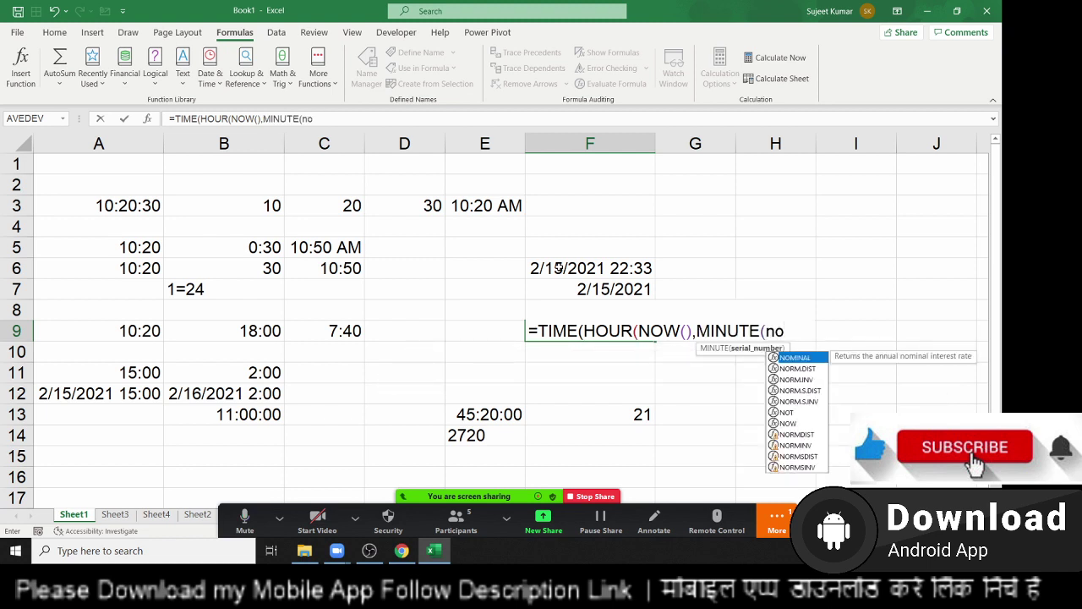
{"action": "type", "text": "w"}
{"action": "key", "text": "Tab"}
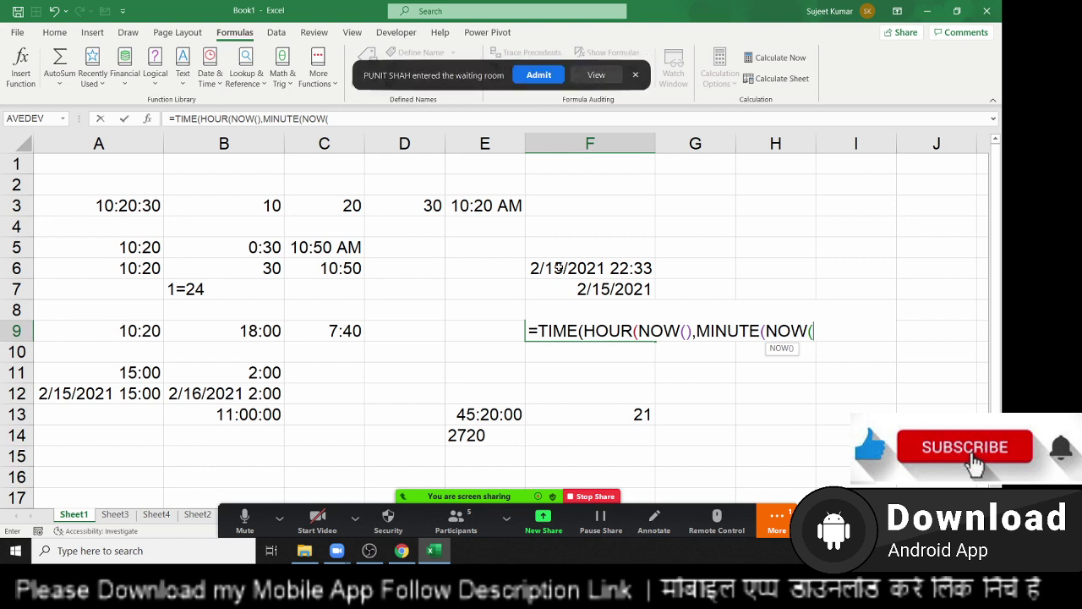
{"action": "type", "text": ")"}
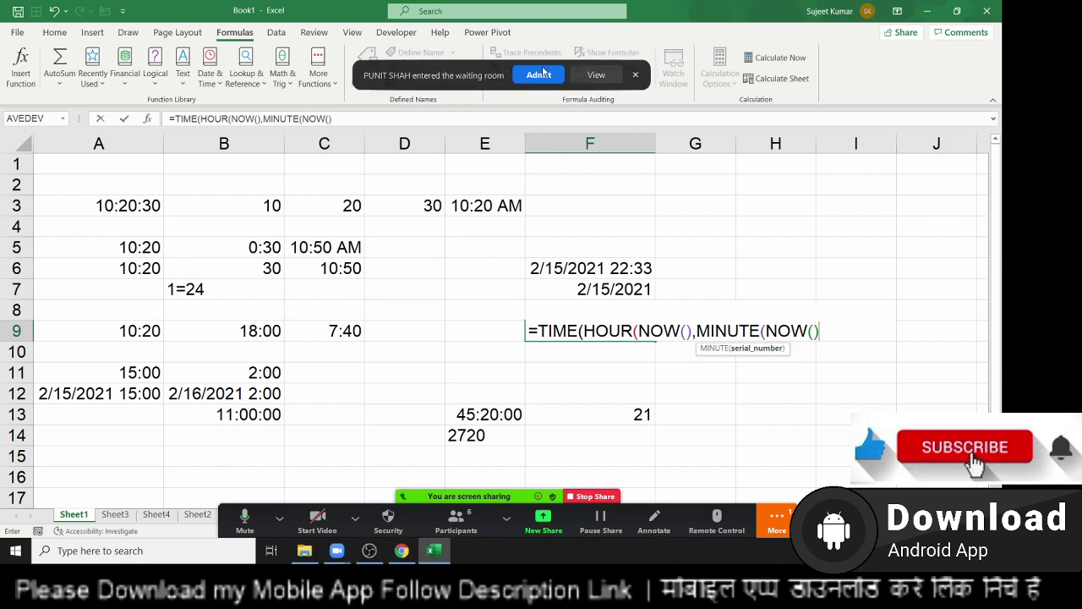
Fix HOUR's closing bracket, add SECOND(NOW()), and enter the TIME formula in F9
{"action": "left_click", "coordinate": [544, 74]}
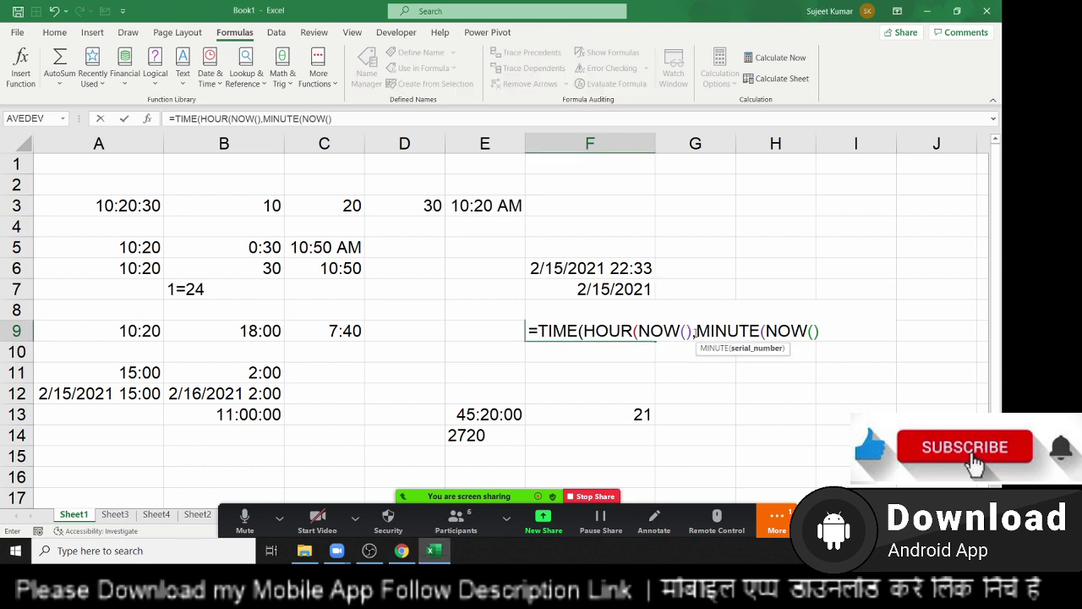
{"action": "left_click", "coordinate": [694, 331]}
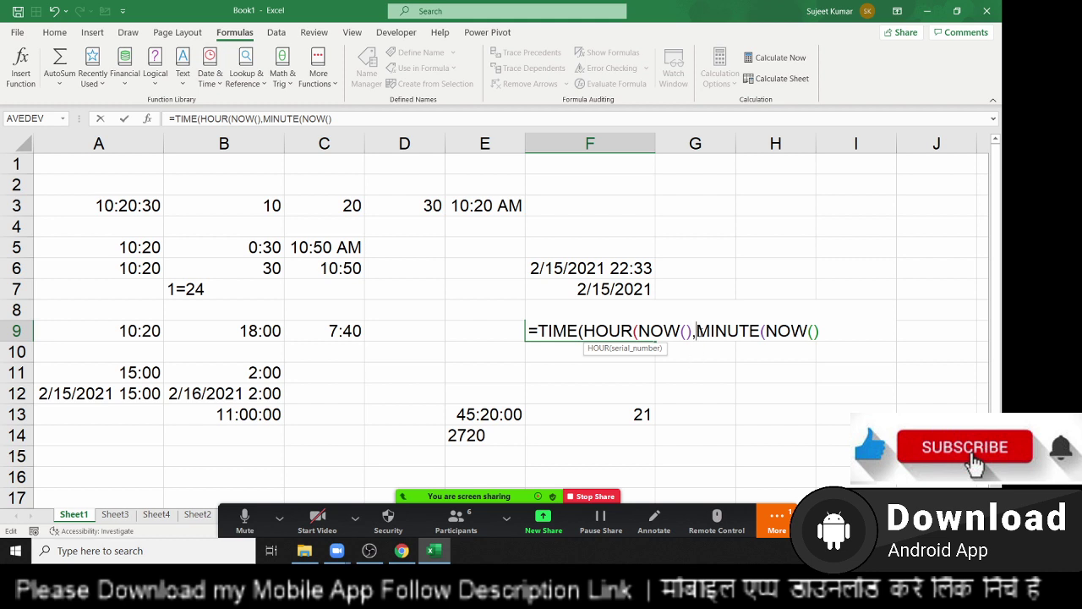
{"action": "key", "text": "Left"}
{"action": "type", "text": ")"}
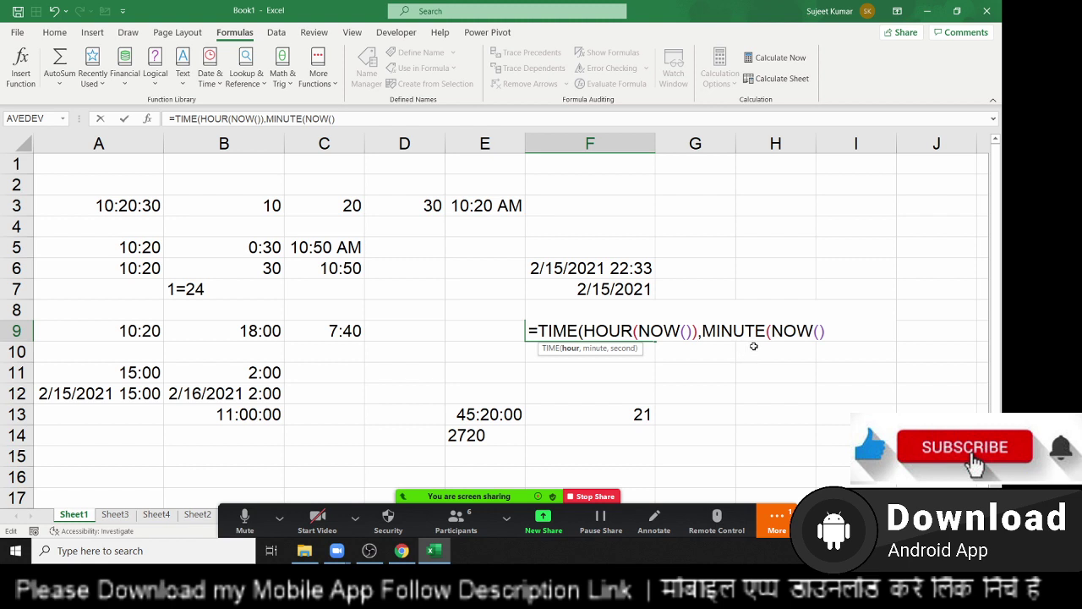
{"action": "left_click", "coordinate": [841, 331]}
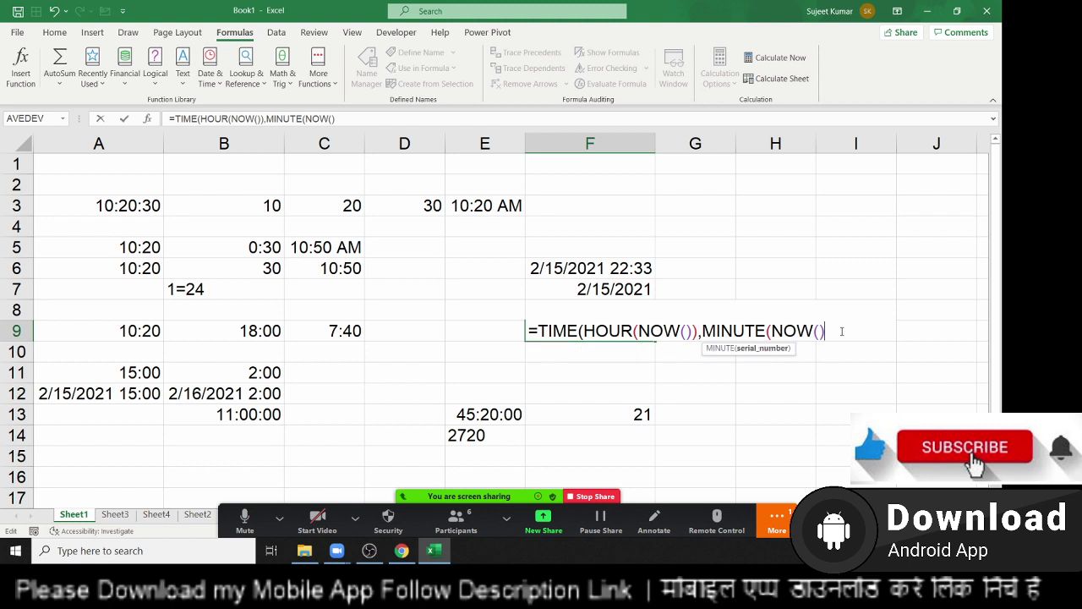
{"action": "type", "text": "),se"}
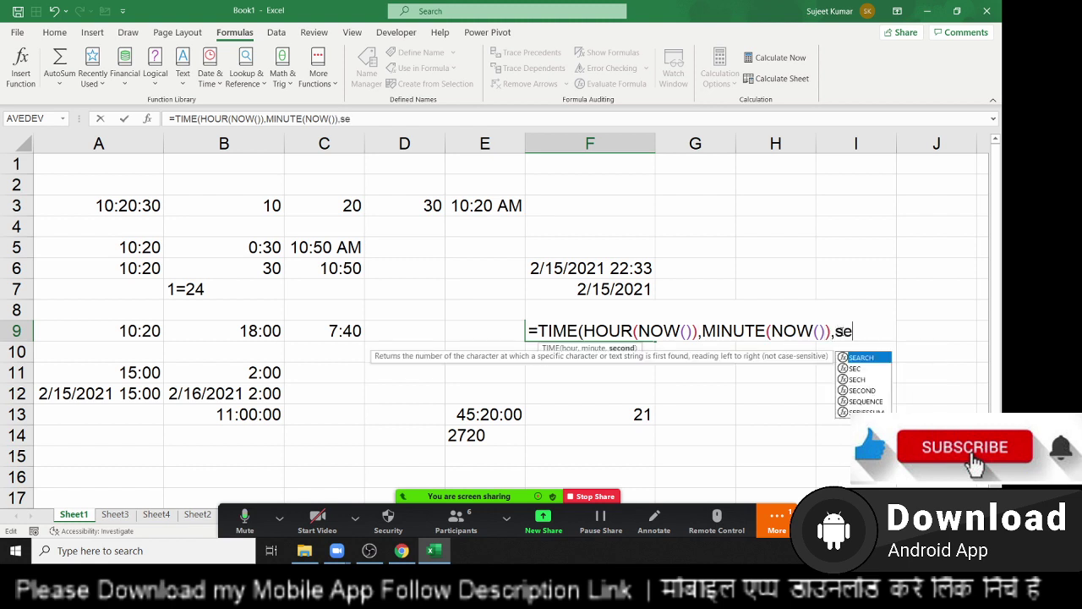
{"action": "type", "text": "c"}
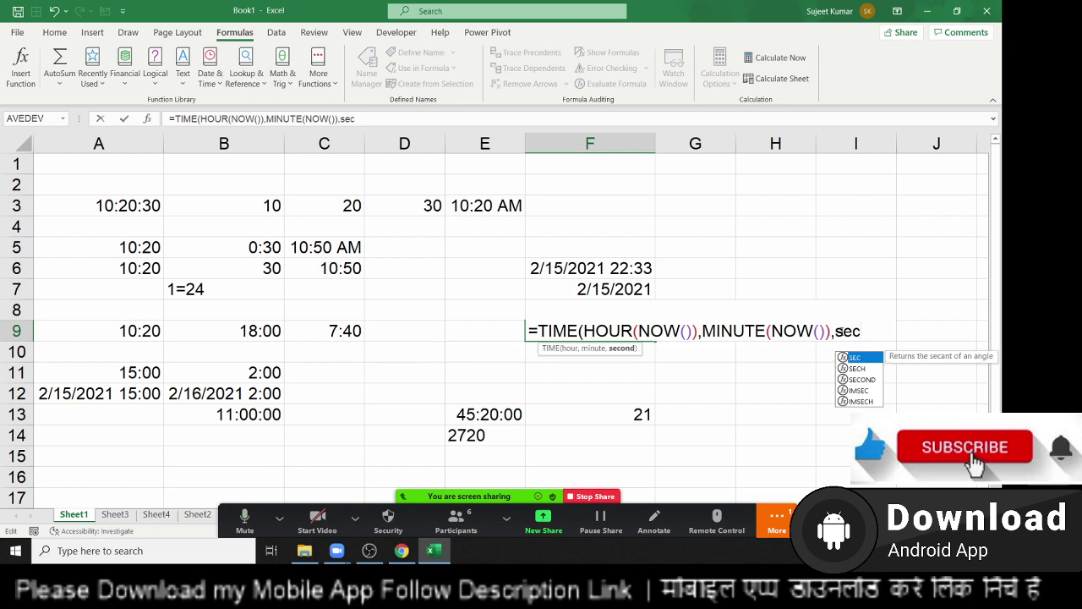
{"action": "key", "text": "Down"}
{"action": "key", "text": "Down"}
{"action": "key", "text": "Tab"}
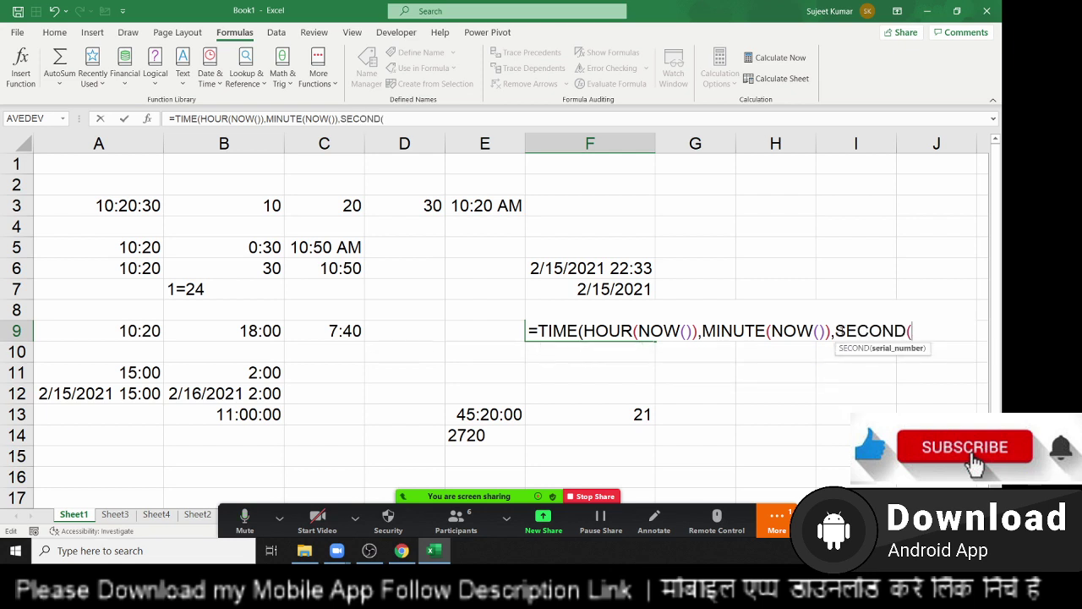
{"action": "type", "text": "no"}
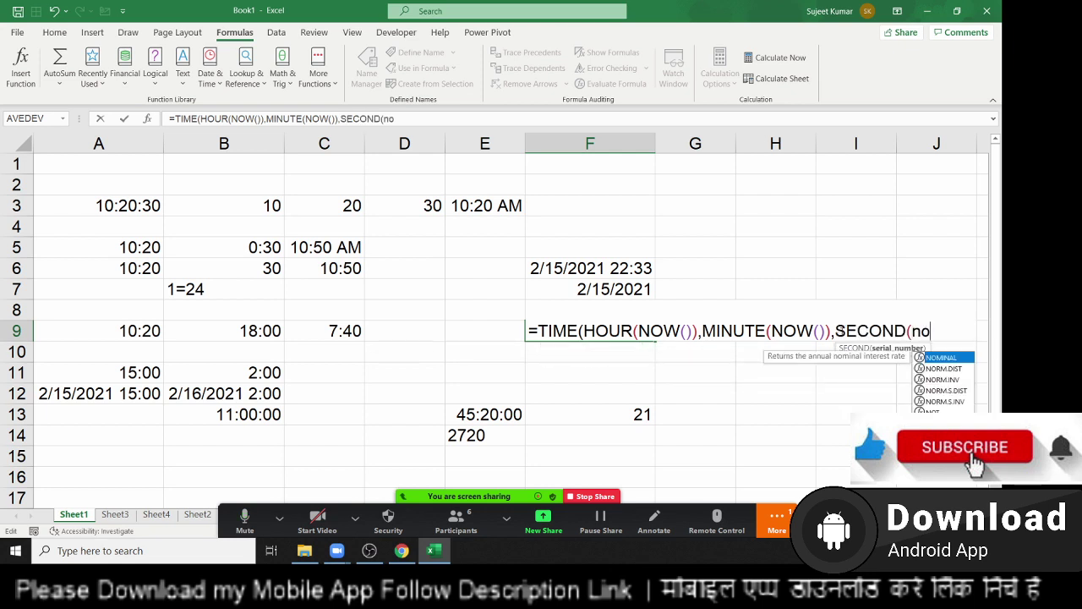
{"action": "key", "text": "Tab"}
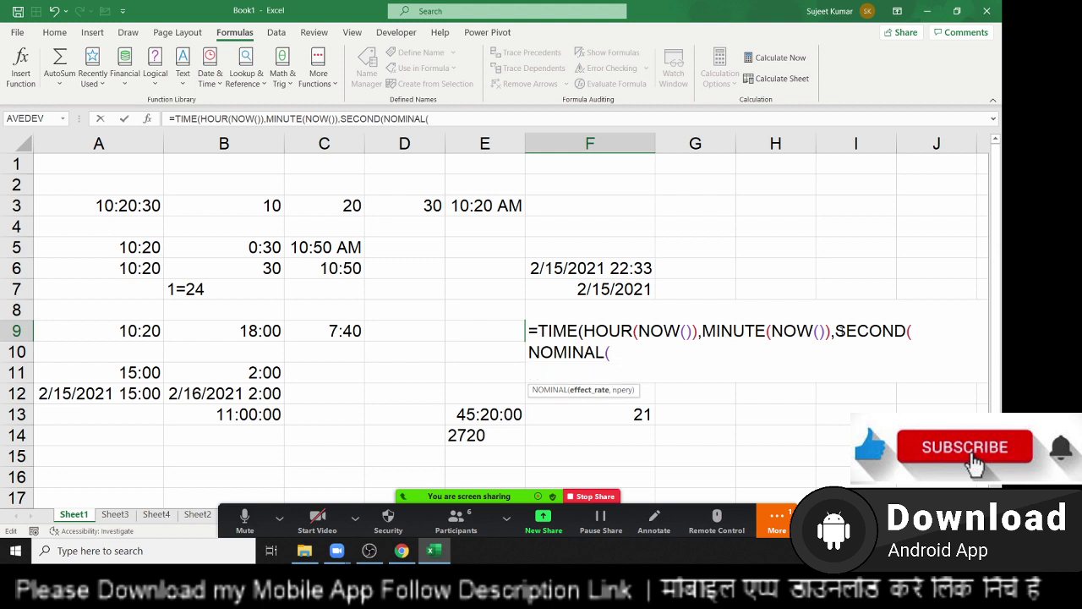
{"action": "key", "text": "BackSpace"}
{"action": "key", "text": "BackSpace"}
{"action": "key", "text": "BackSpace"}
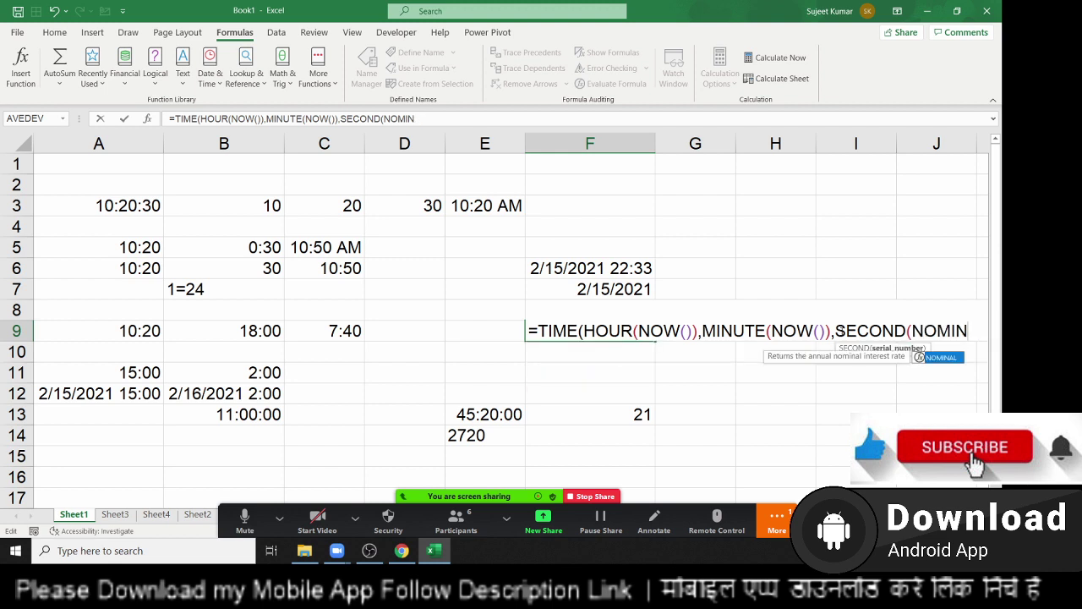
{"action": "key", "text": "BackSpace"}
{"action": "key", "text": "BackSpace"}
{"action": "key", "text": "BackSpace"}
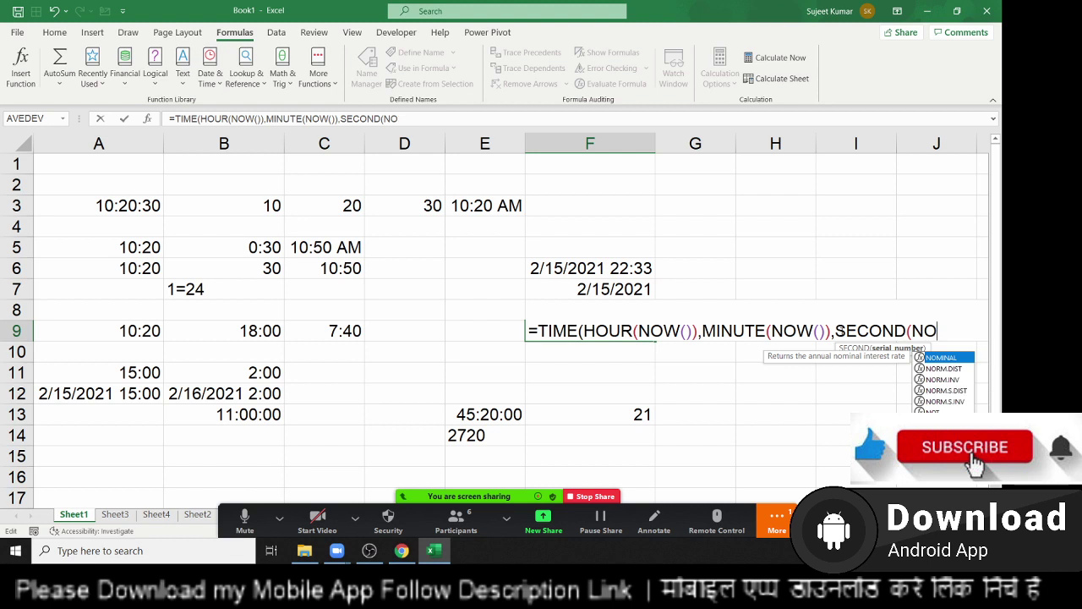
{"action": "type", "text": "w"}
{"action": "key", "text": "Tab"}
{"action": "type", "text": ")"}
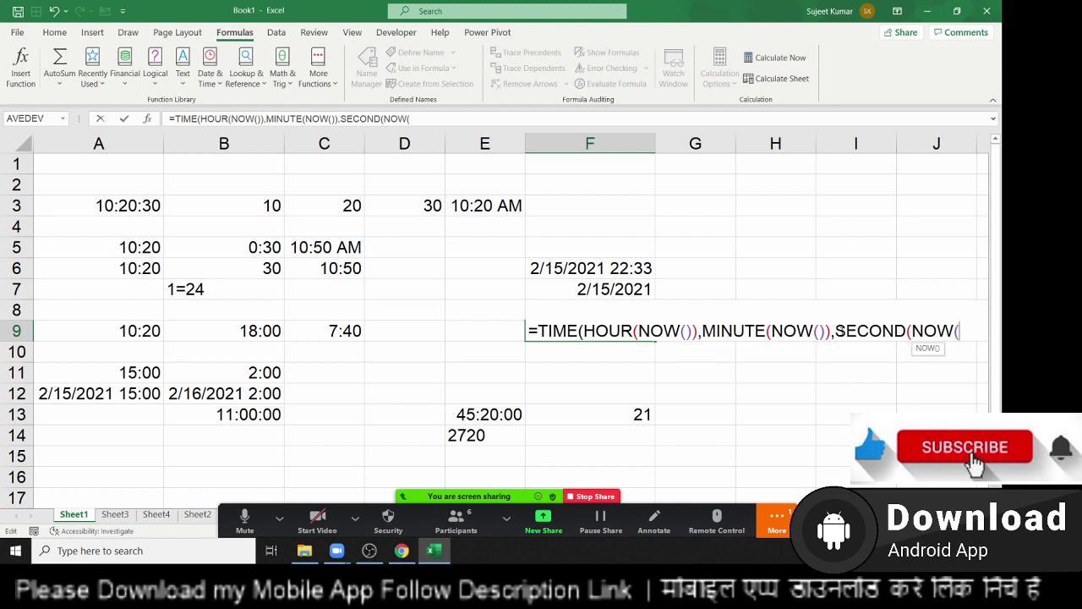
{"action": "type", "text": ")"}
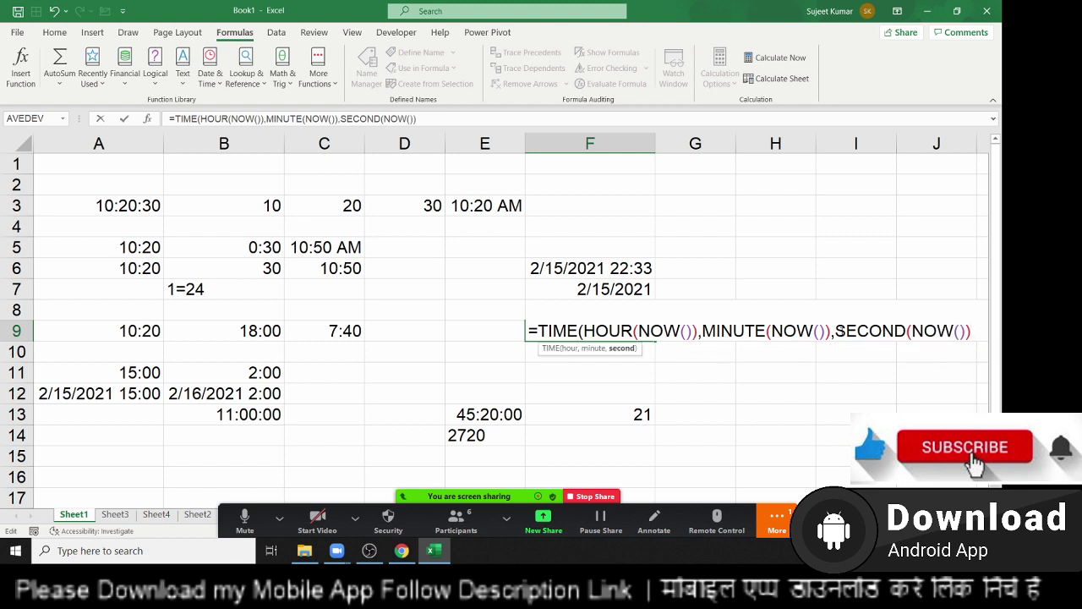
{"action": "key", "text": "Return"}
{"action": "key", "text": "Return"}
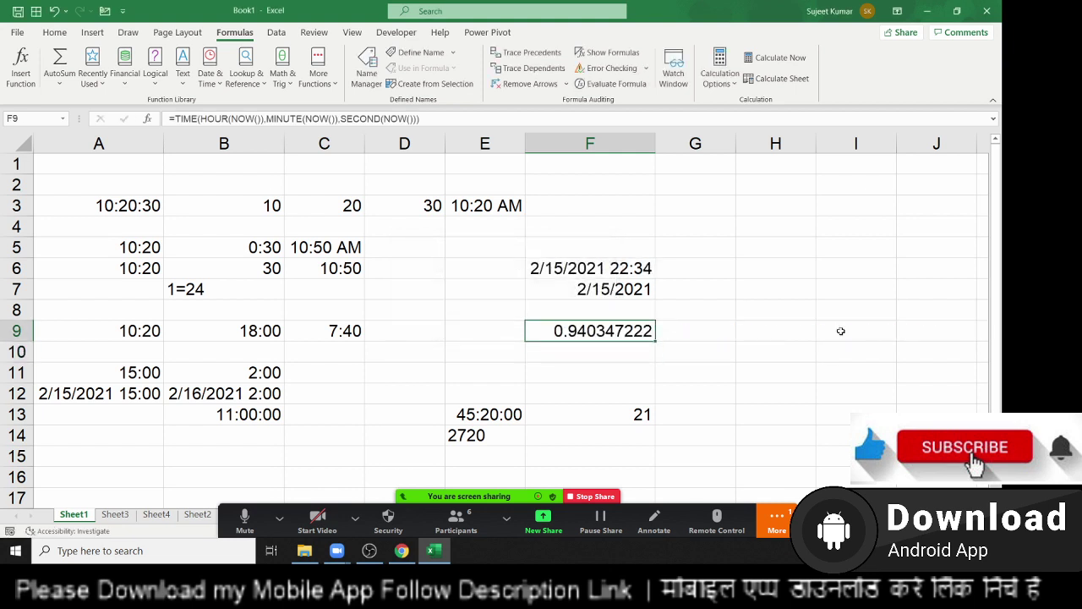
Apply the Time format to F9 so it shows 10:34 PM
{"action": "key", "text": "ctrl+shift+3"}
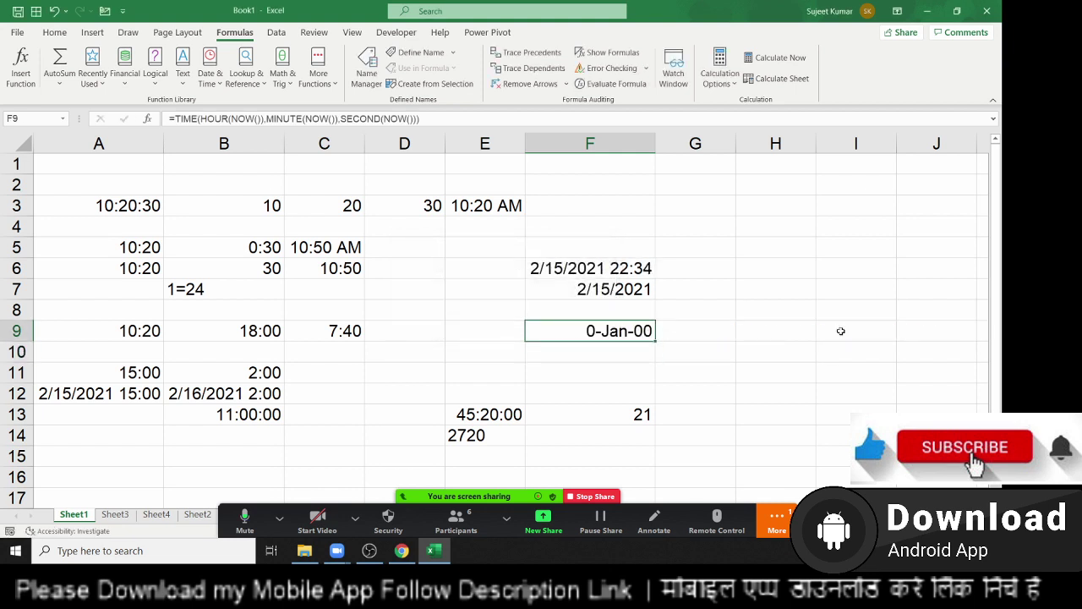
{"action": "key", "text": "ctrl+shift+4"}
{"action": "key", "text": "ctrl+shift+2"}
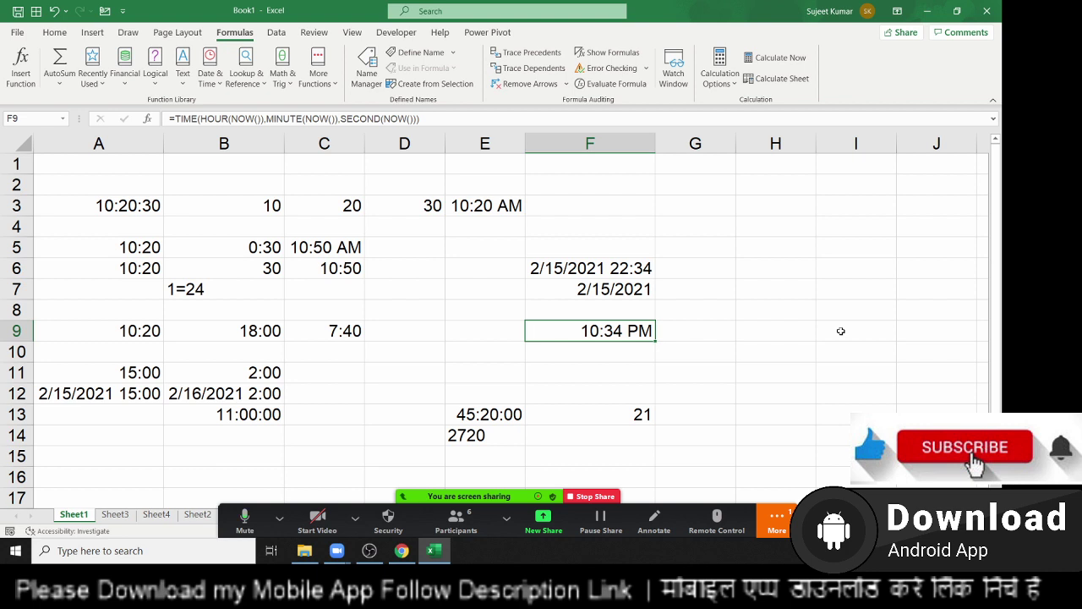
Begin a =TEXT( formula in cell F10
{"action": "key", "text": "Down"}
{"action": "type", "text": "=te"}
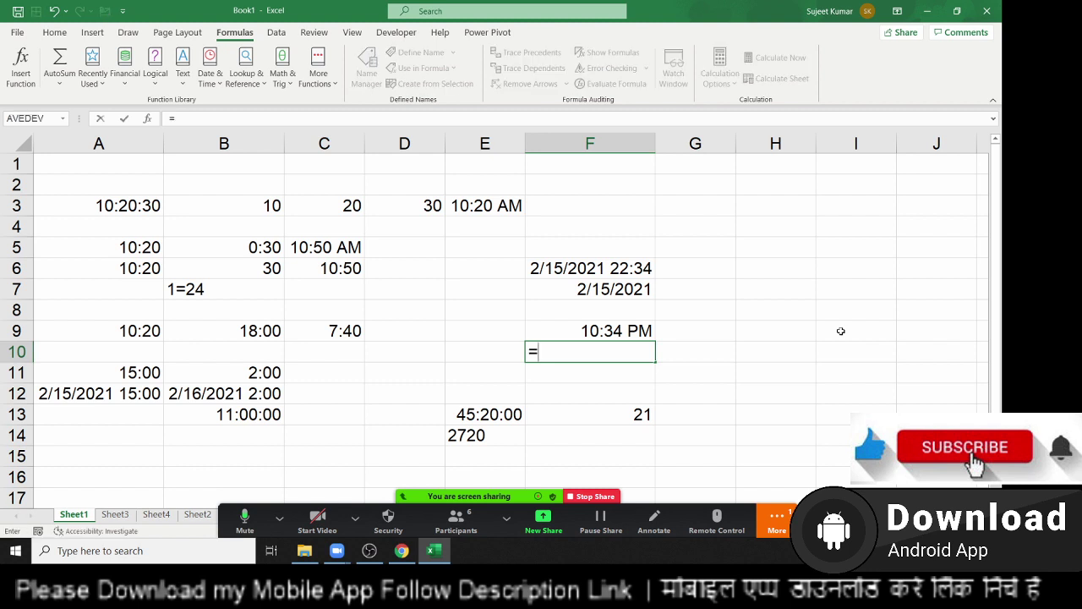
{"action": "key", "text": "Tab"}
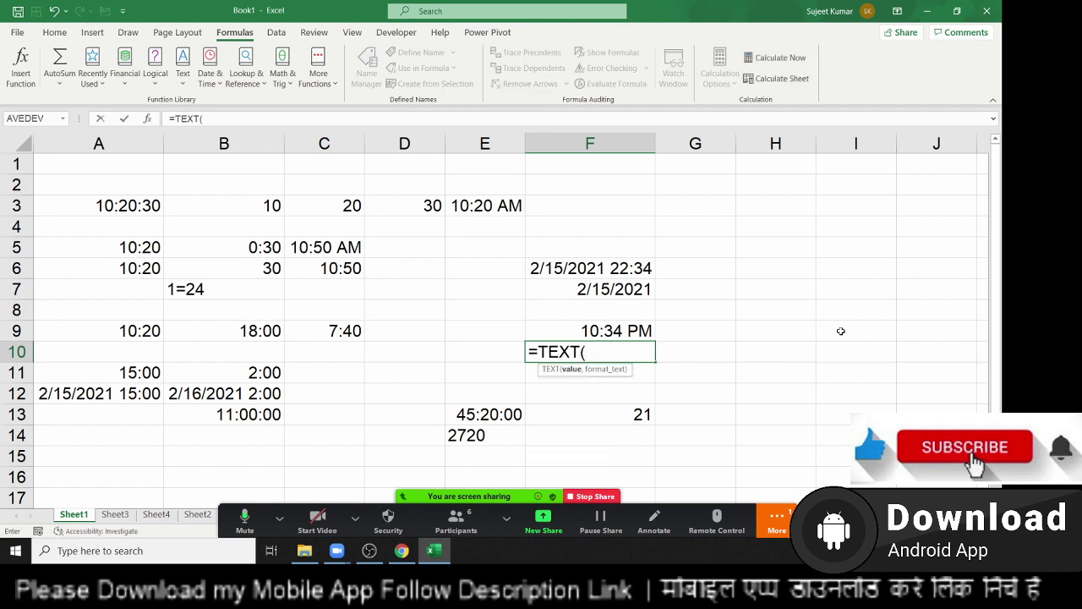
Enter =TEXT(NOW(),"HH:MM:ss") in F10, correcting the DD format code to ss
{"action": "type", "text": "now"}
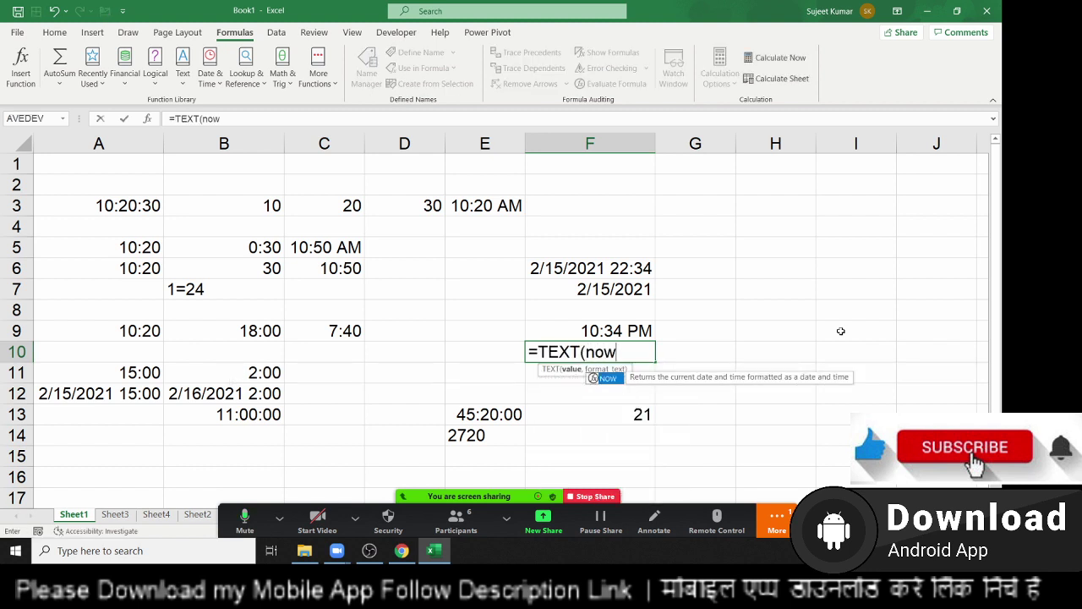
{"action": "key", "text": "Tab"}
{"action": "type", "text": "),"}
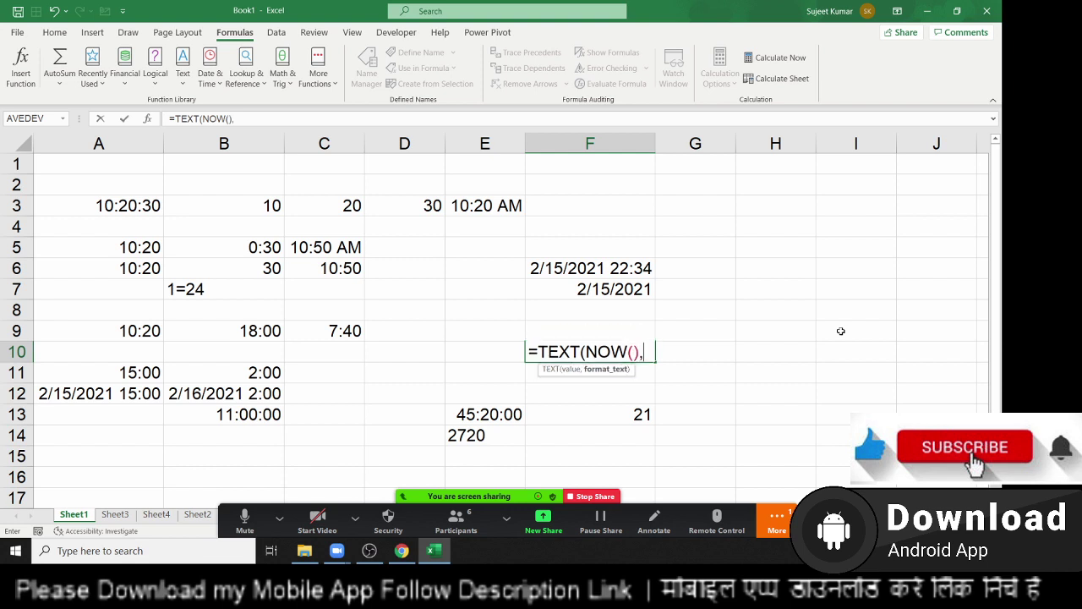
{"action": "type", "text": "\""}
{"action": "type", "text": "HH:"}
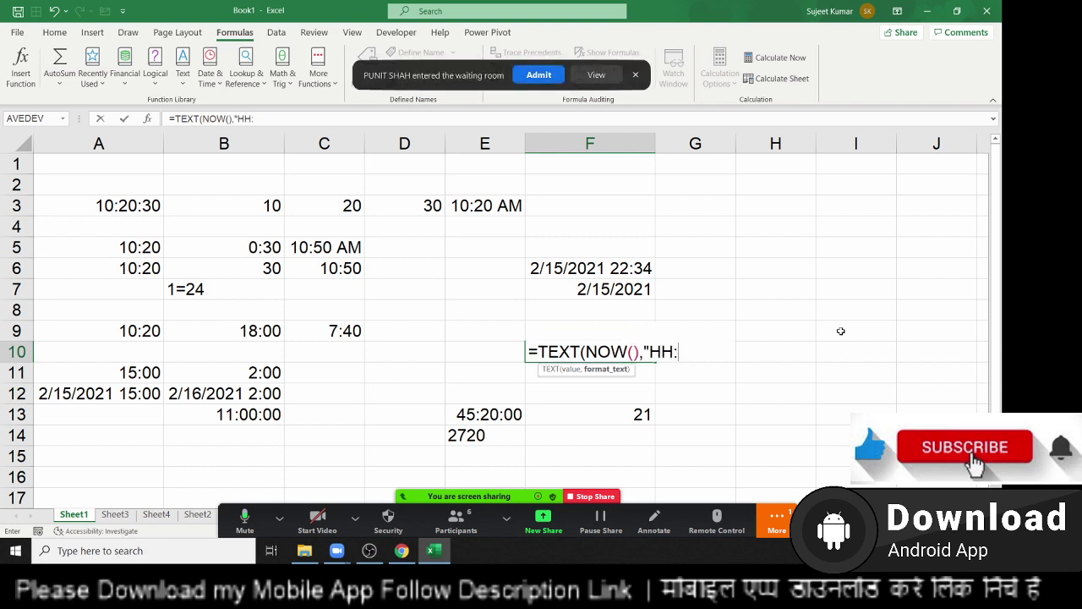
{"action": "type", "text": "MM:DD"}
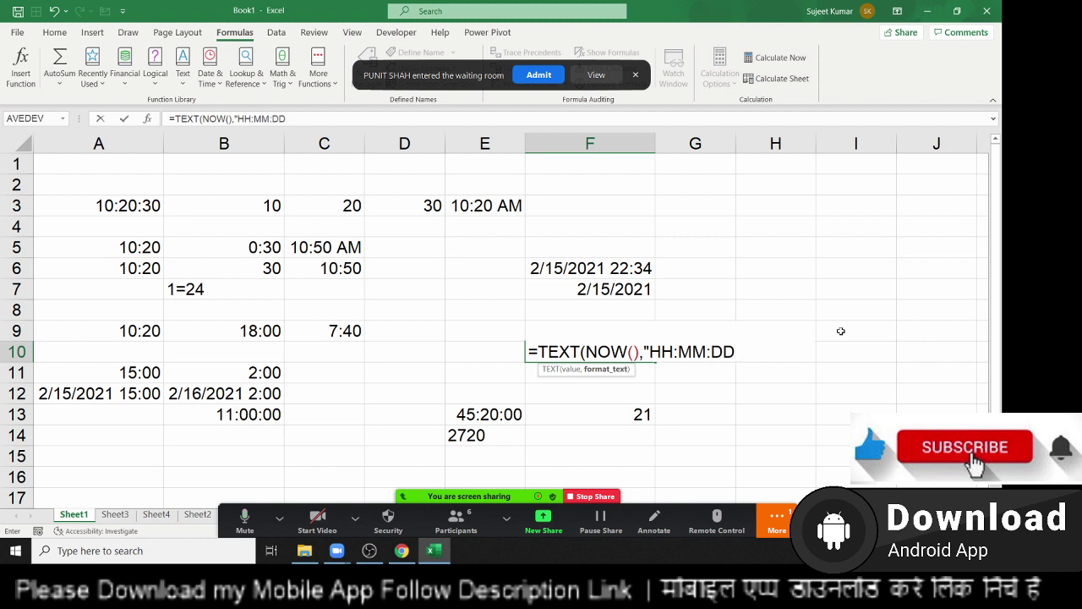
{"action": "type", "text": "\")"}
{"action": "left_click", "coordinate": [560, 74]}
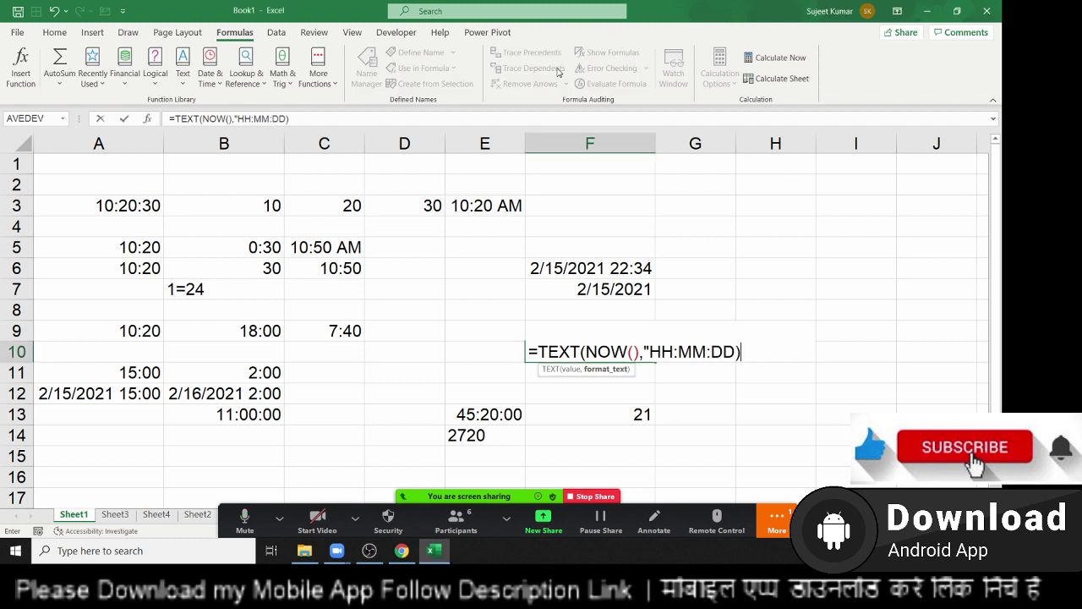
{"action": "left_click", "coordinate": [723, 352]}
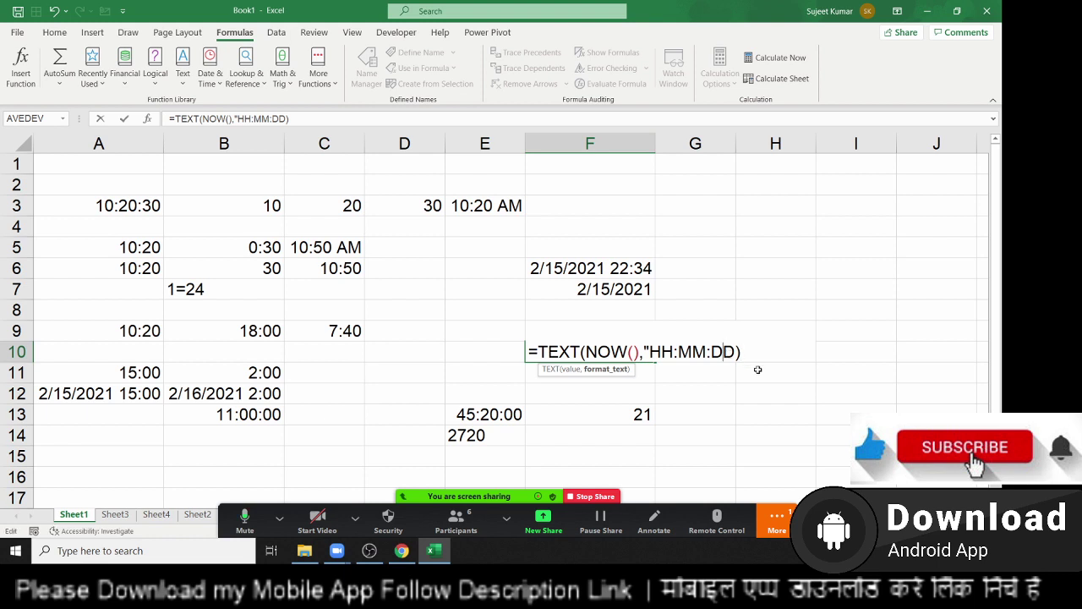
{"action": "double_click", "coordinate": [728, 351]}
{"action": "type", "text": "ss"}
{"action": "type", "text": "\""}
{"action": "key", "text": "Return"}
Wrap F10 in TIMEVALUE, accept the correction, and format it as time showing 10:34 PM
{"action": "key", "text": "Up"}
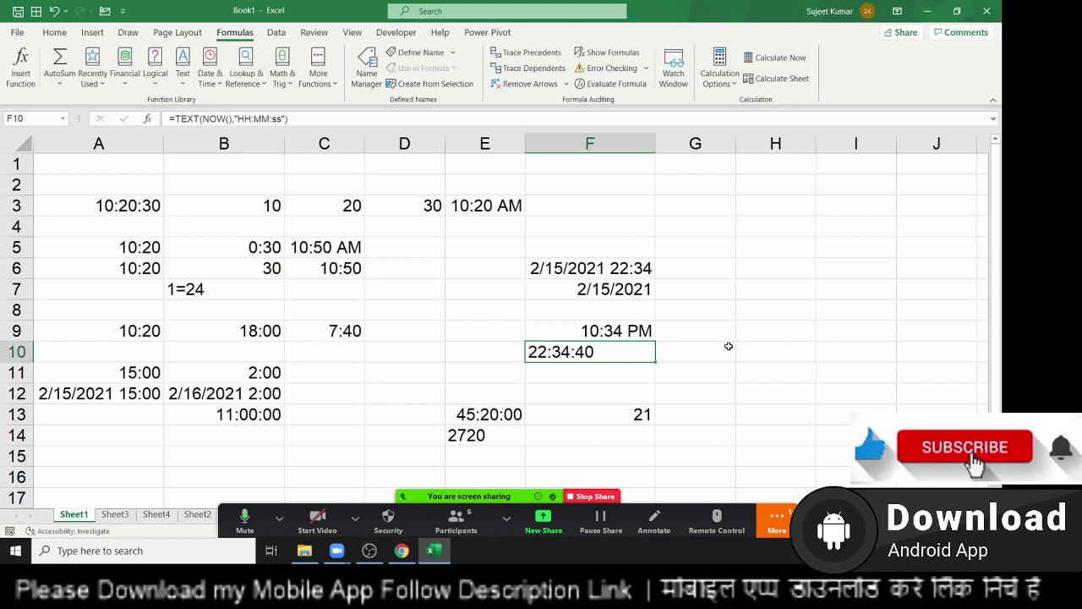
{"action": "double_click", "coordinate": [550, 355]}
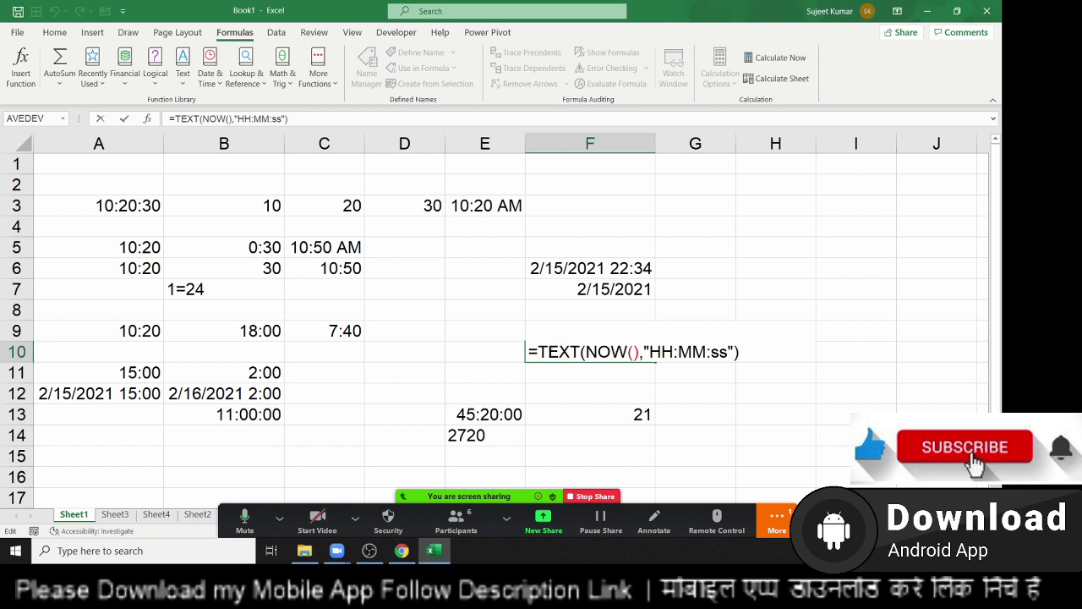
{"action": "type", "text": "tim"}
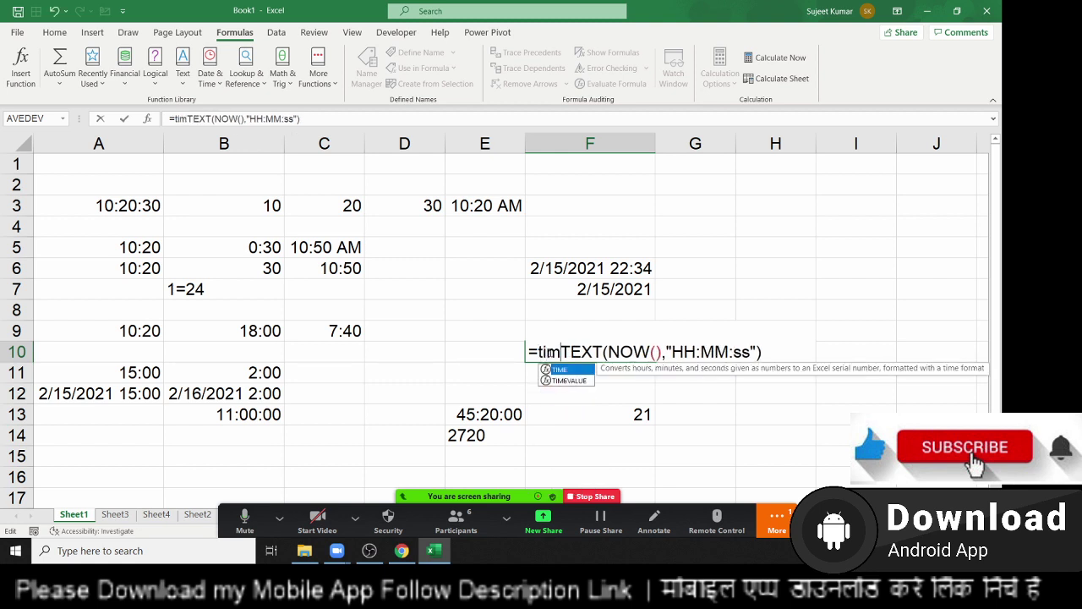
{"action": "type", "text": "ev"}
{"action": "key", "text": "Tab"}
{"action": "key", "text": "Return"}
{"action": "key", "text": "Return"}
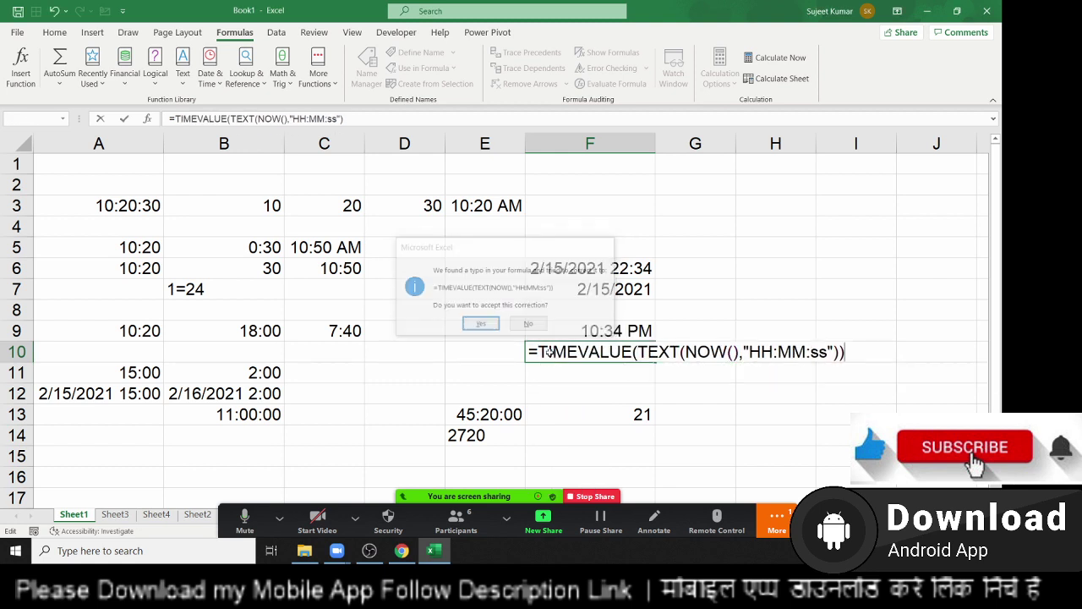
{"action": "left_click", "coordinate": [549, 351]}
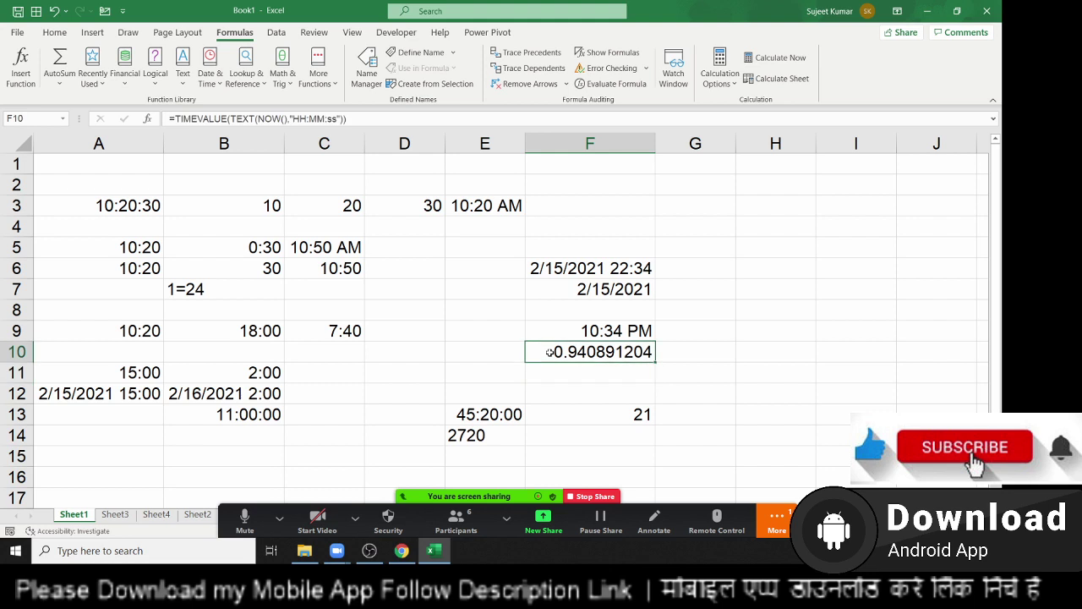
{"action": "key", "text": "ctrl+shift+2"}
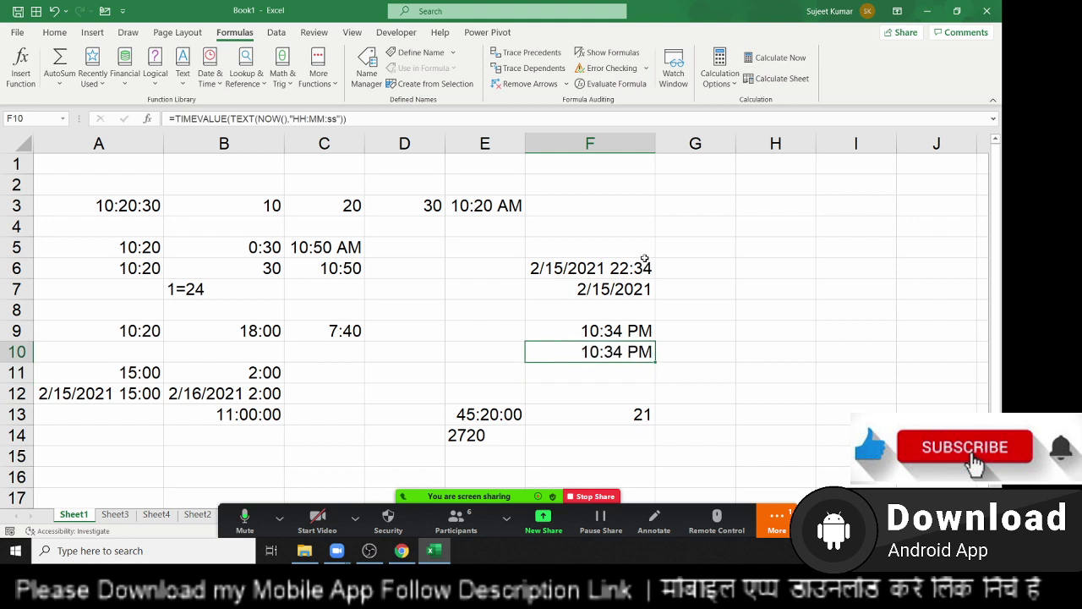
{"action": "left_click", "coordinate": [625, 267]}
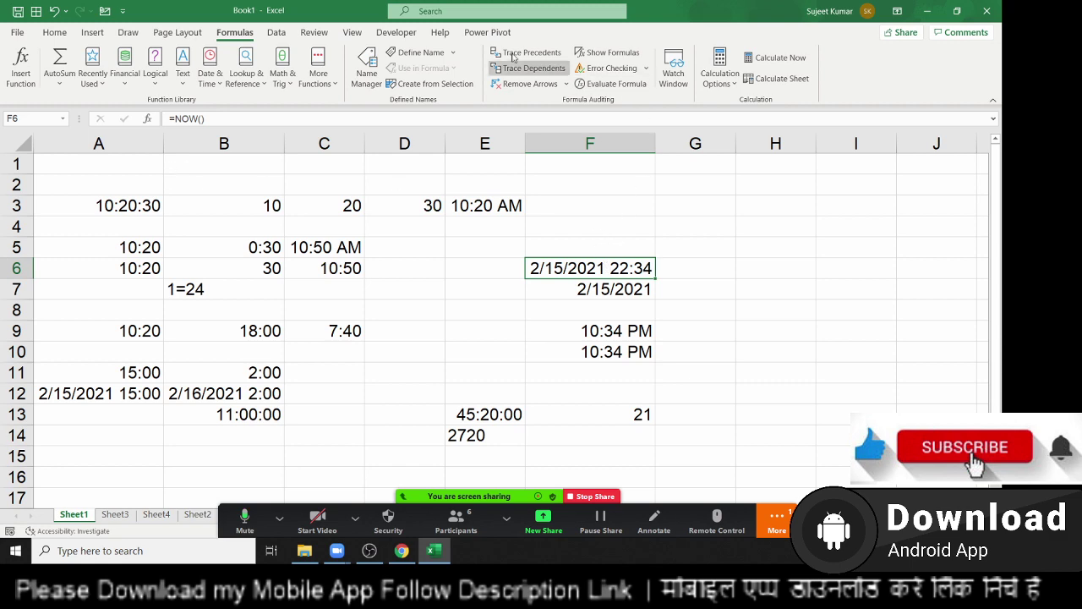
Set F6's number format to General so NOW() shows as a serial number
{"action": "left_click", "coordinate": [61, 35]}
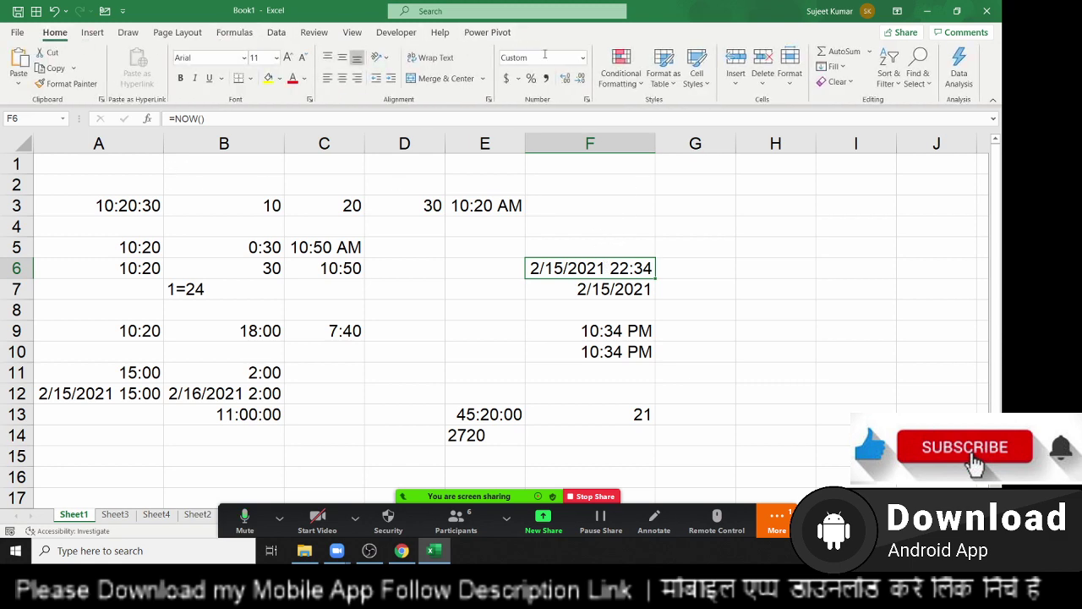
{"action": "left_click", "coordinate": [581, 58]}
{"action": "left_click", "coordinate": [574, 88]}
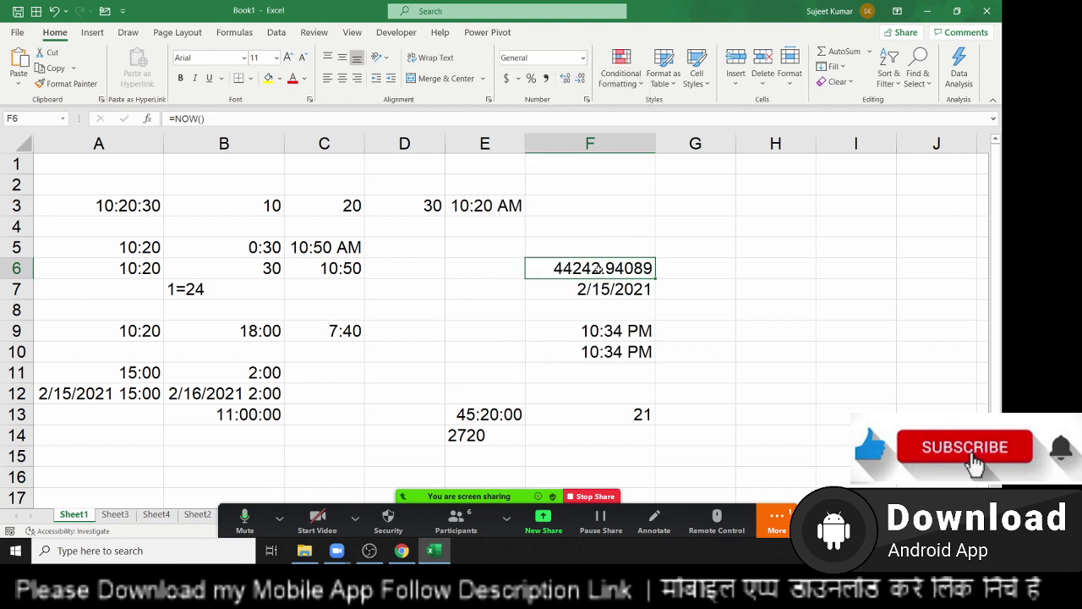
Enter =INT(F6) in G6 to return the whole-day part 44242
{"action": "left_click", "coordinate": [678, 257]}
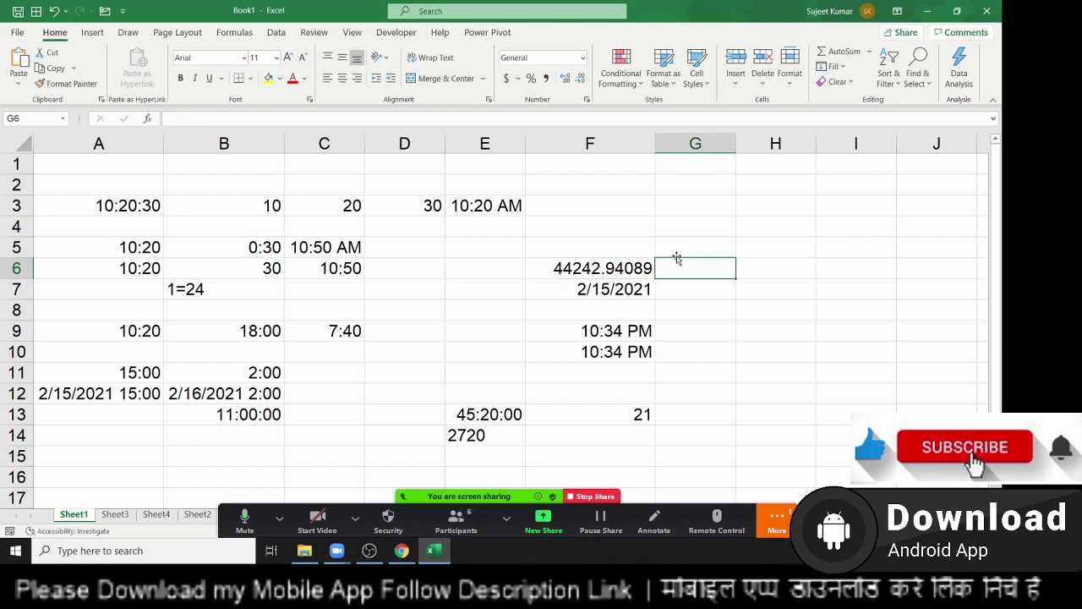
{"action": "type", "text": "=int"}
{"action": "key", "text": "Tab"}
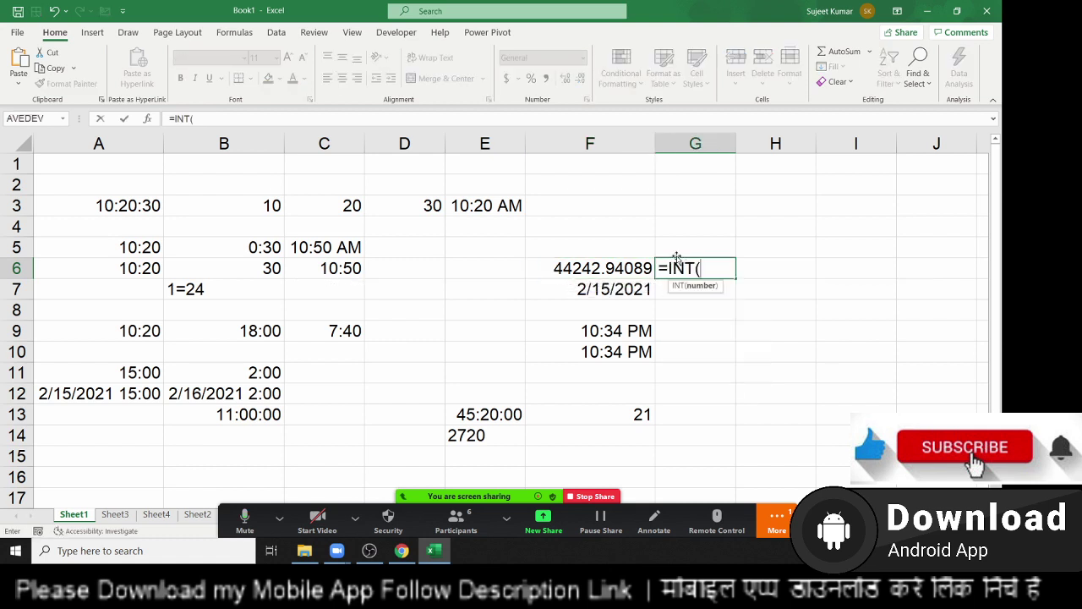
{"action": "key", "text": "Left"}
{"action": "key", "text": "Return"}
{"action": "left_click", "coordinate": [677, 258]}
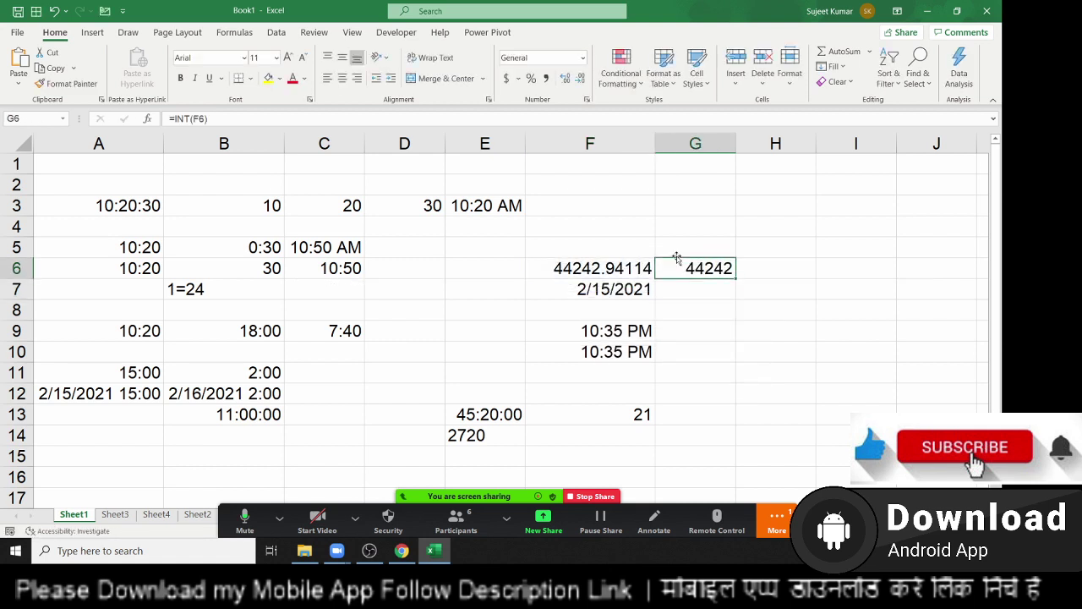
{"action": "key", "text": "Left"}
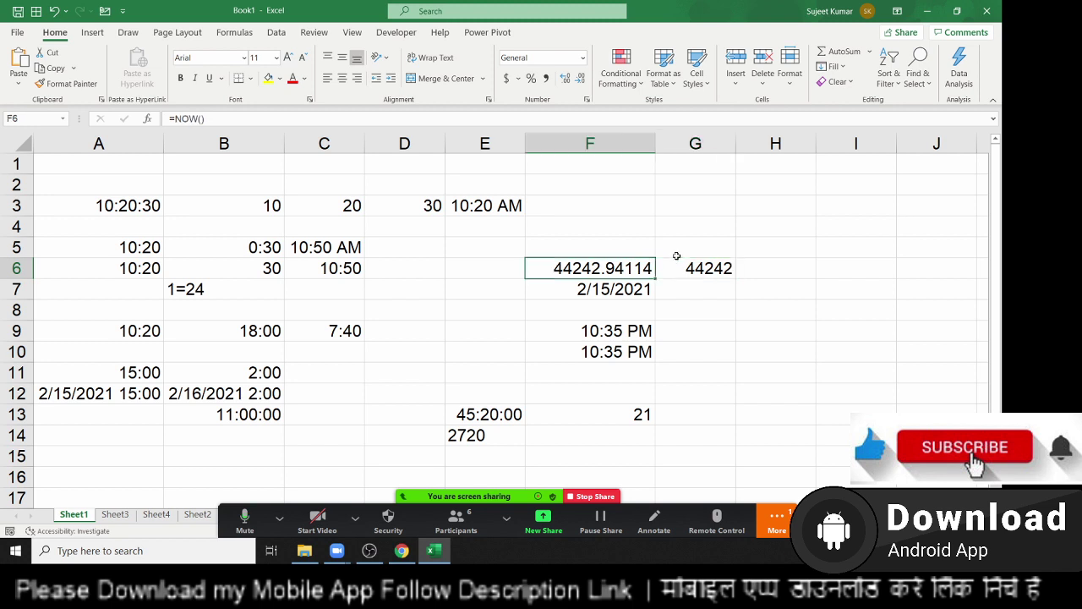
Enter =NOW()-INT(NOW()) in D18 and format it as a time showing 10:35 PM
{"action": "scroll", "coordinate": [667, 251], "scroll_direction": "down", "scroll_amount": 4}
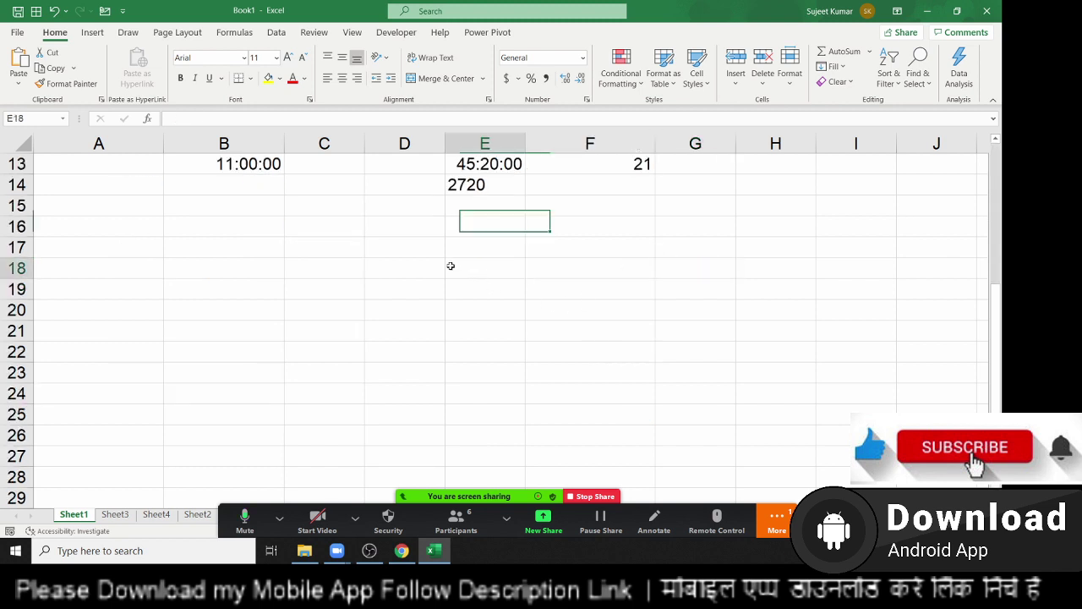
{"action": "left_click", "coordinate": [399, 258]}
{"action": "type", "text": "="}
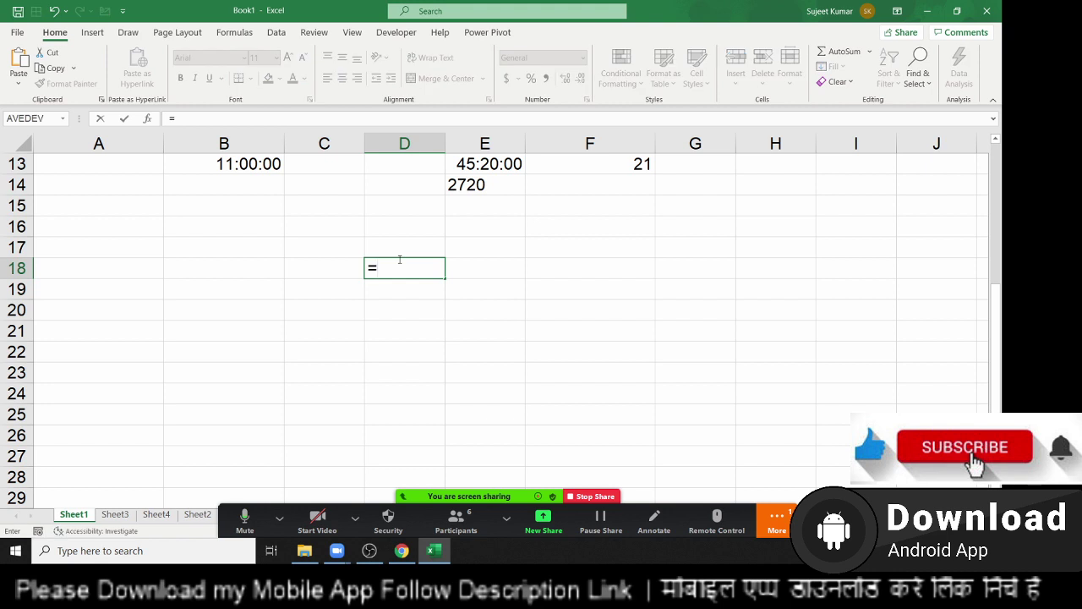
{"action": "type", "text": "no"}
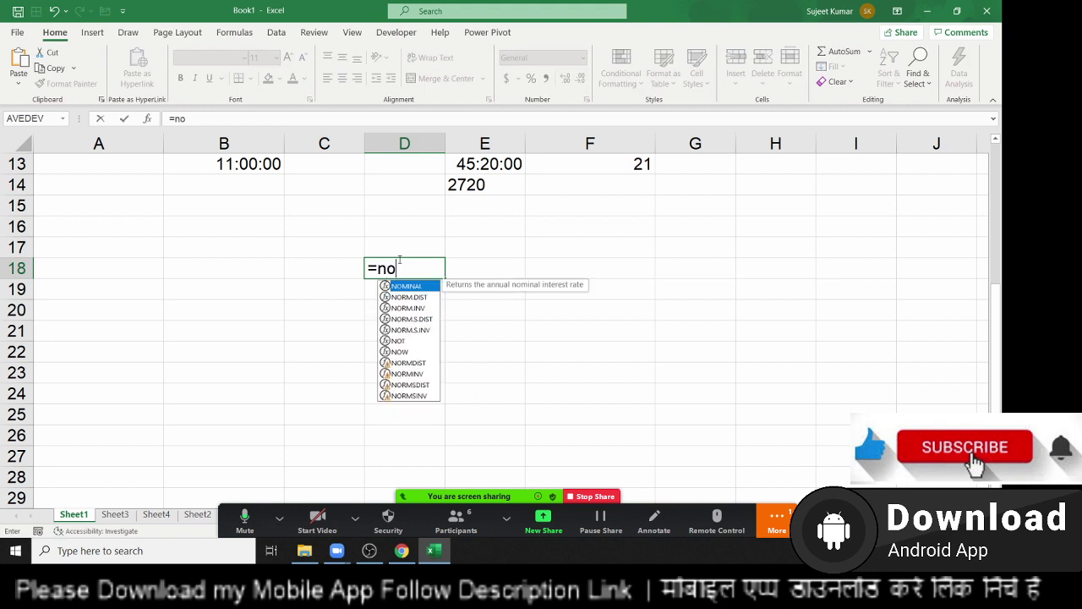
{"action": "type", "text": "w"}
{"action": "key", "text": "Tab"}
{"action": "type", "text": ")"}
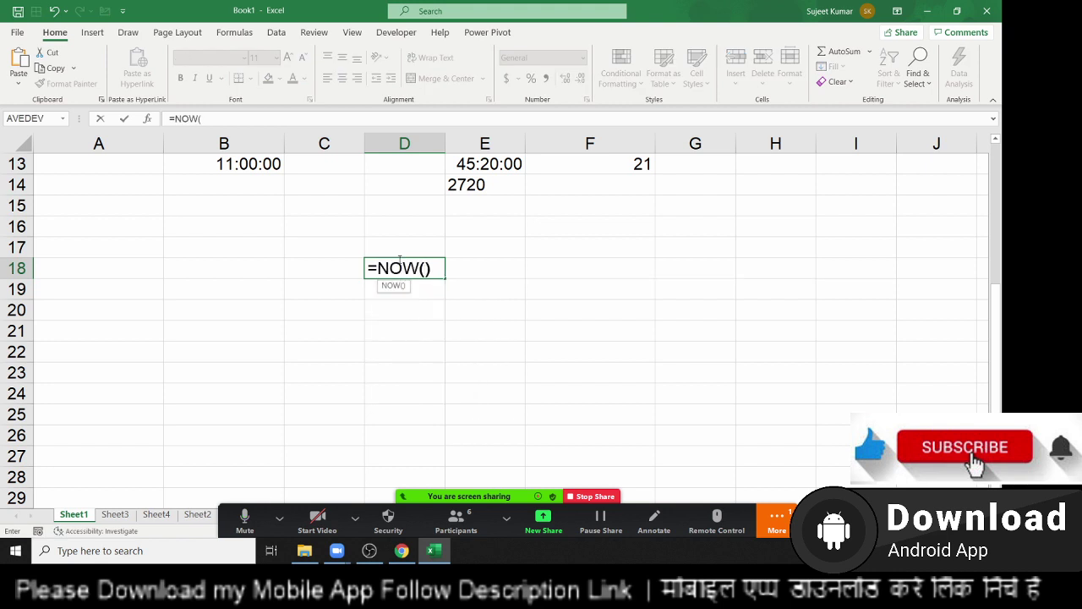
{"action": "type", "text": "-in"}
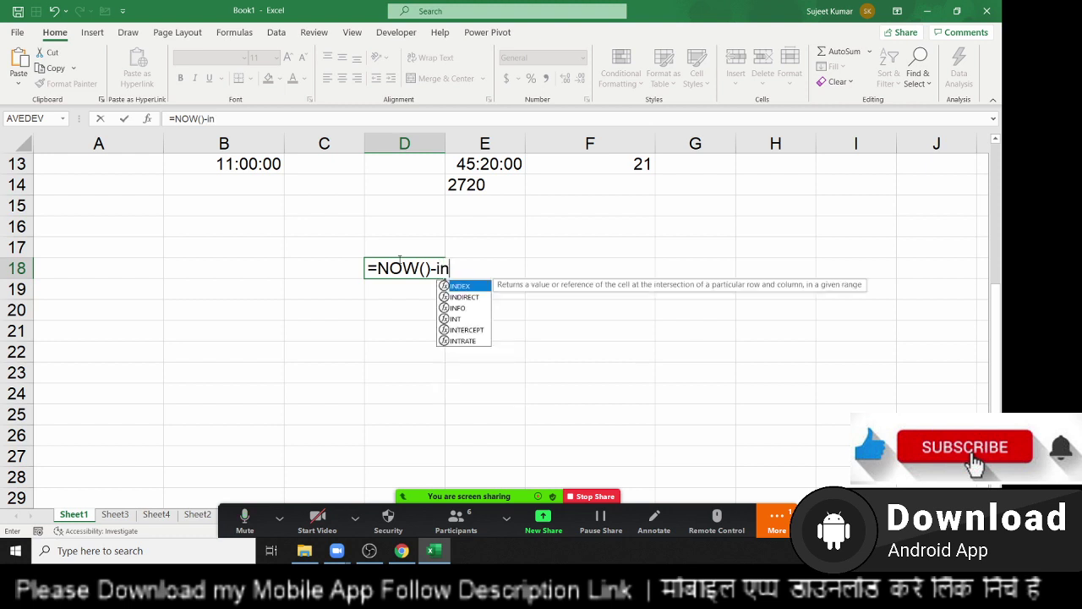
{"action": "type", "text": "t"}
{"action": "key", "text": "Tab"}
{"action": "type", "text": "no"}
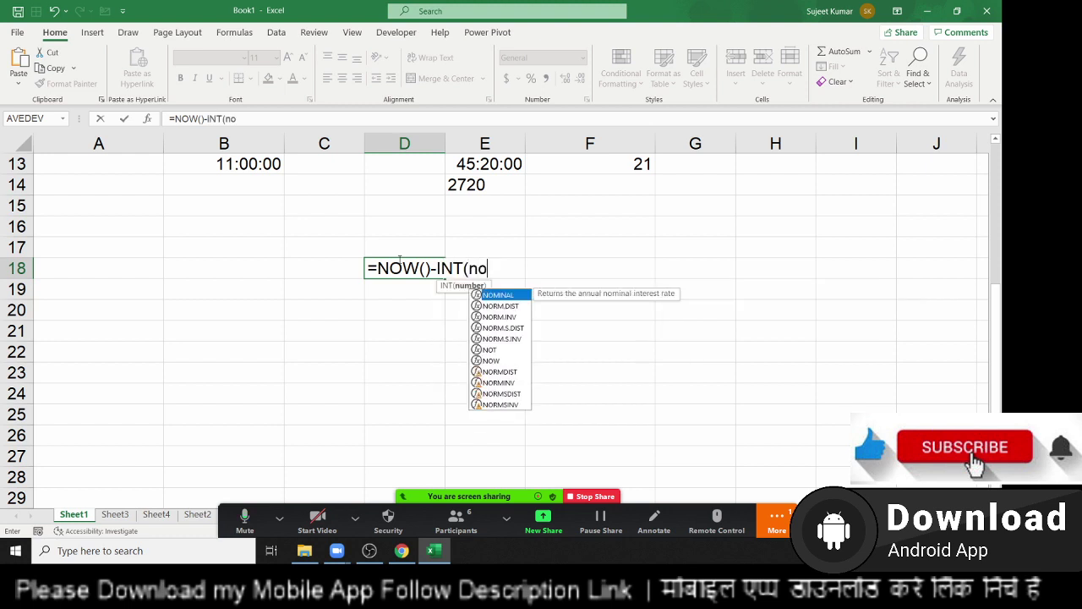
{"action": "type", "text": "w"}
{"action": "key", "text": "Tab"}
{"action": "key", "text": "alt+Return"}
{"action": "type", "text": "))"}
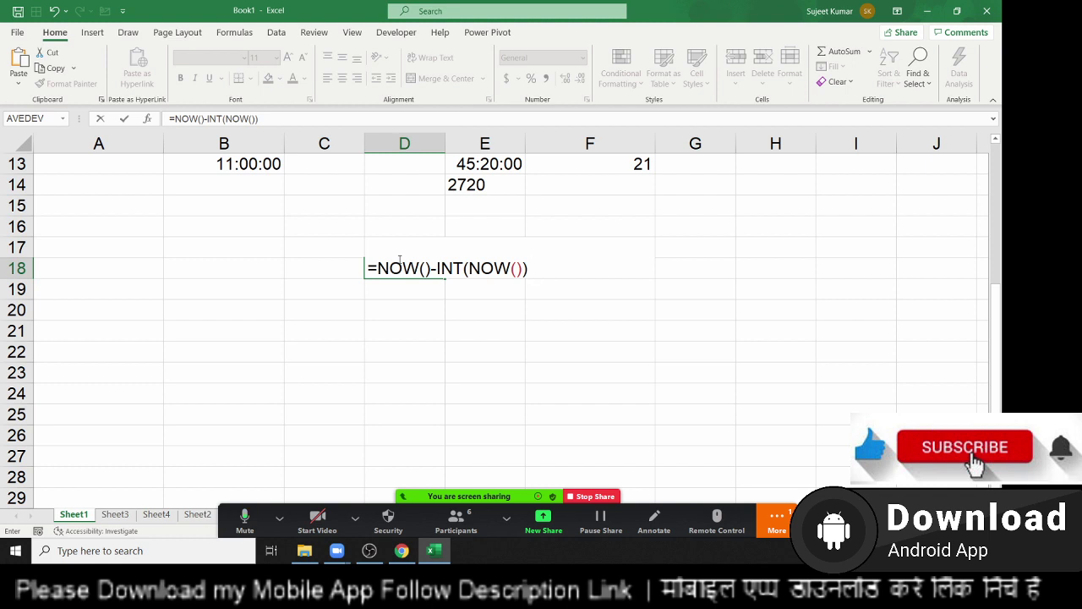
{"action": "key", "text": "Return"}
{"action": "left_click", "coordinate": [399, 261]}
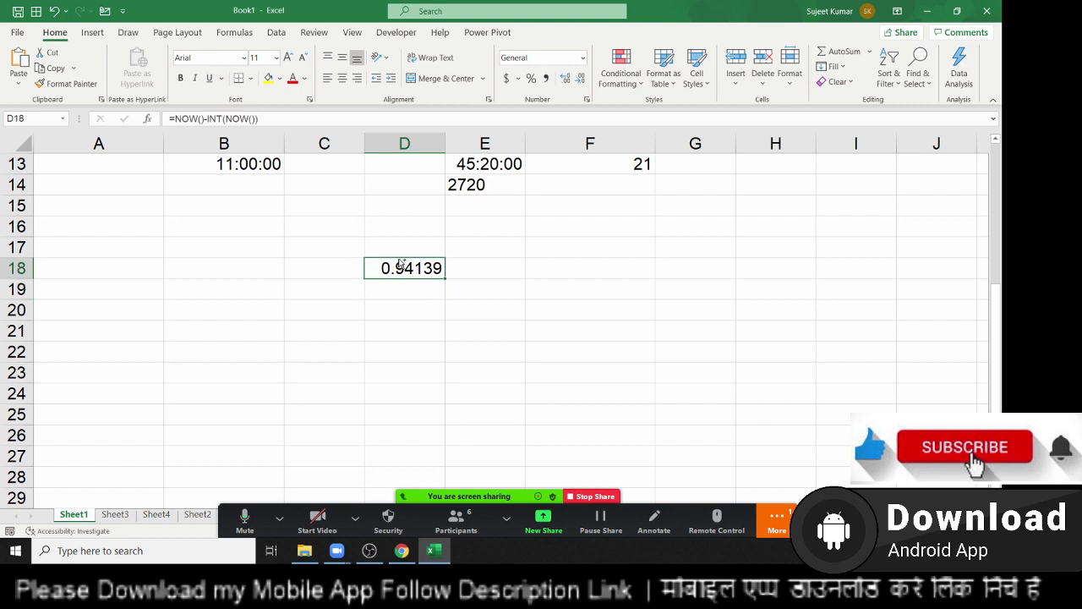
{"action": "key", "text": "ctrl+shift+2"}
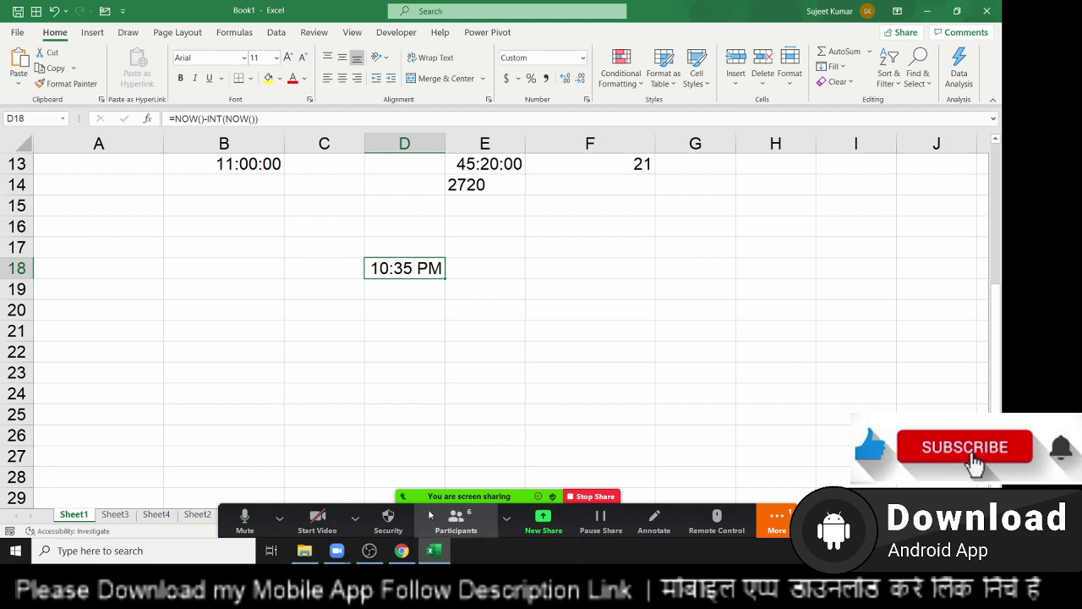
Open the Zoom participants list and mute all participants, confirming with Yes
{"action": "left_click", "coordinate": [404, 504]}
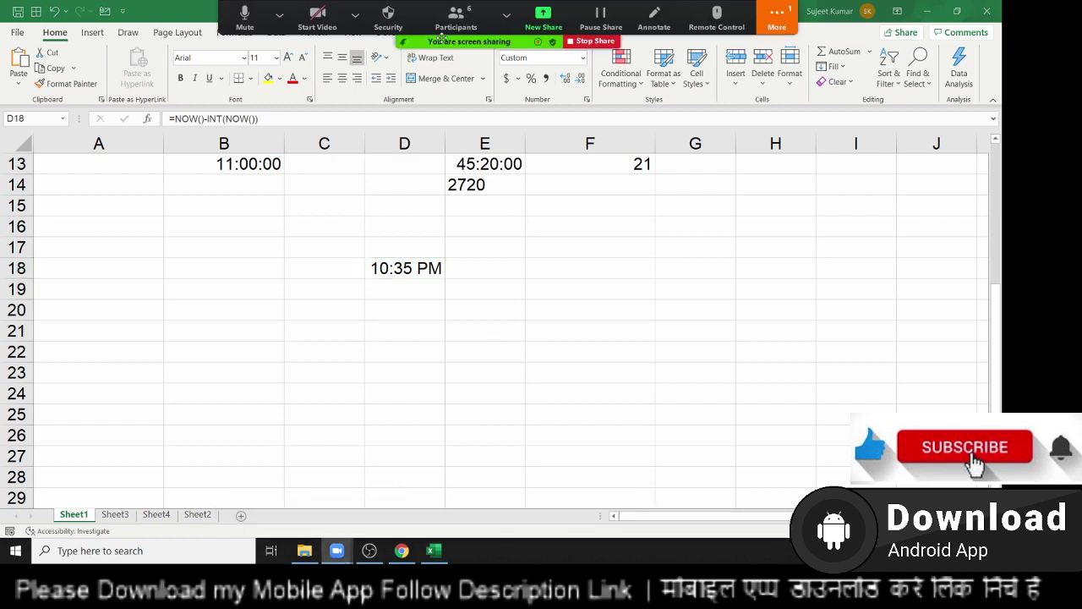
{"action": "left_click", "coordinate": [455, 17]}
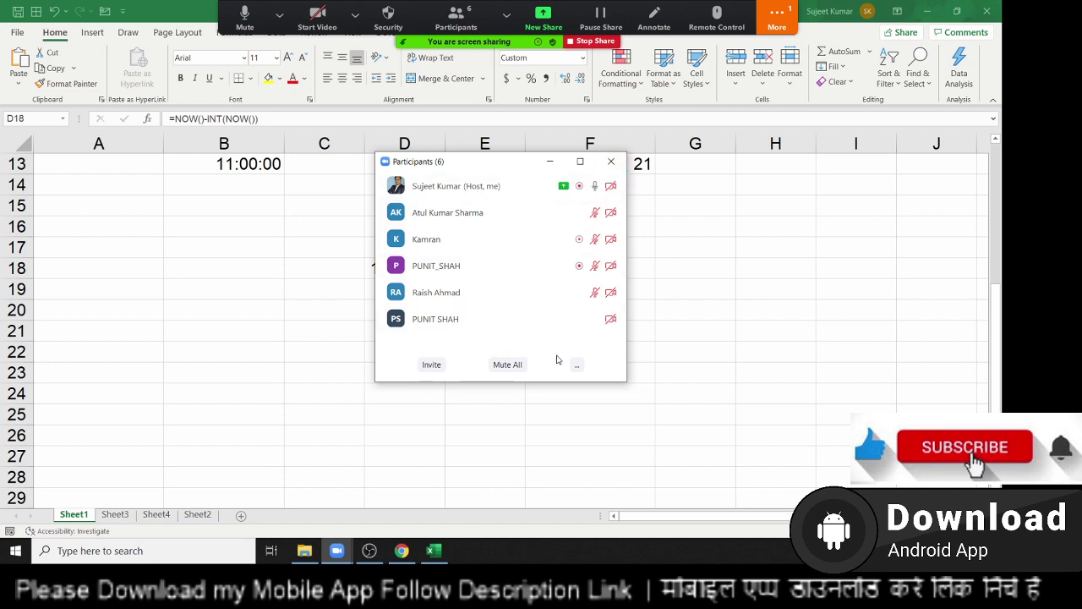
{"action": "mouse_move", "coordinate": [519, 301]}
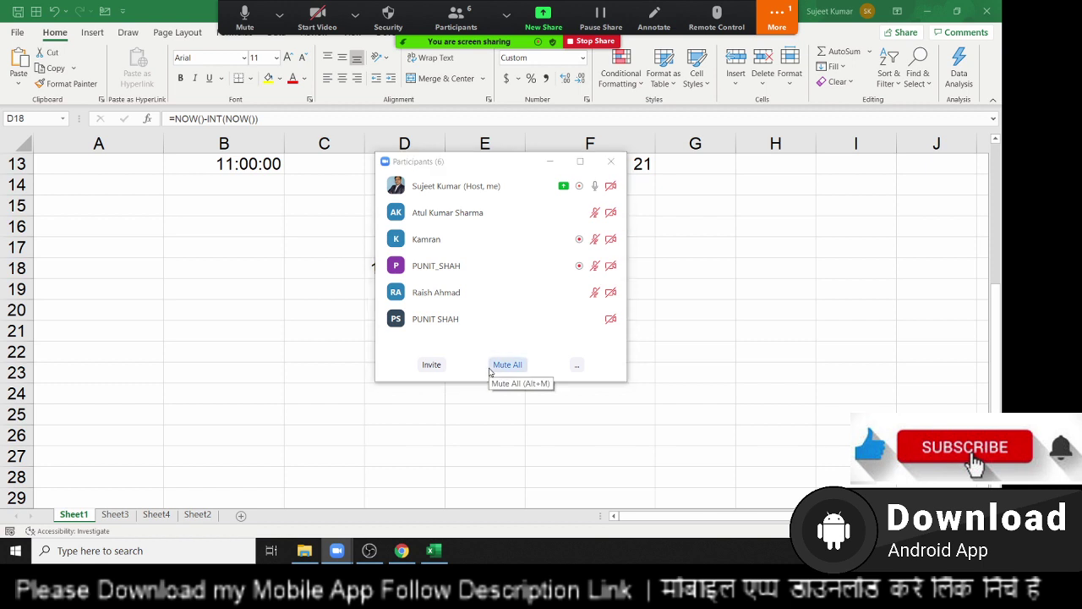
{"action": "left_click", "coordinate": [490, 364]}
{"action": "left_click", "coordinate": [550, 311]}
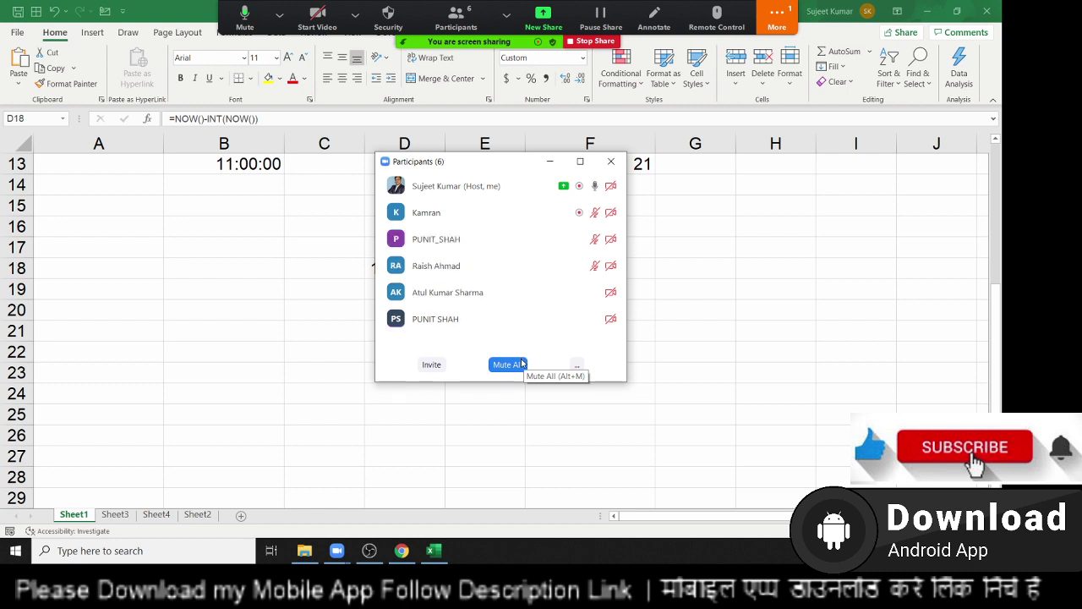
Open and close the More options menu, then close the participants list
{"action": "left_click", "coordinate": [776, 19]}
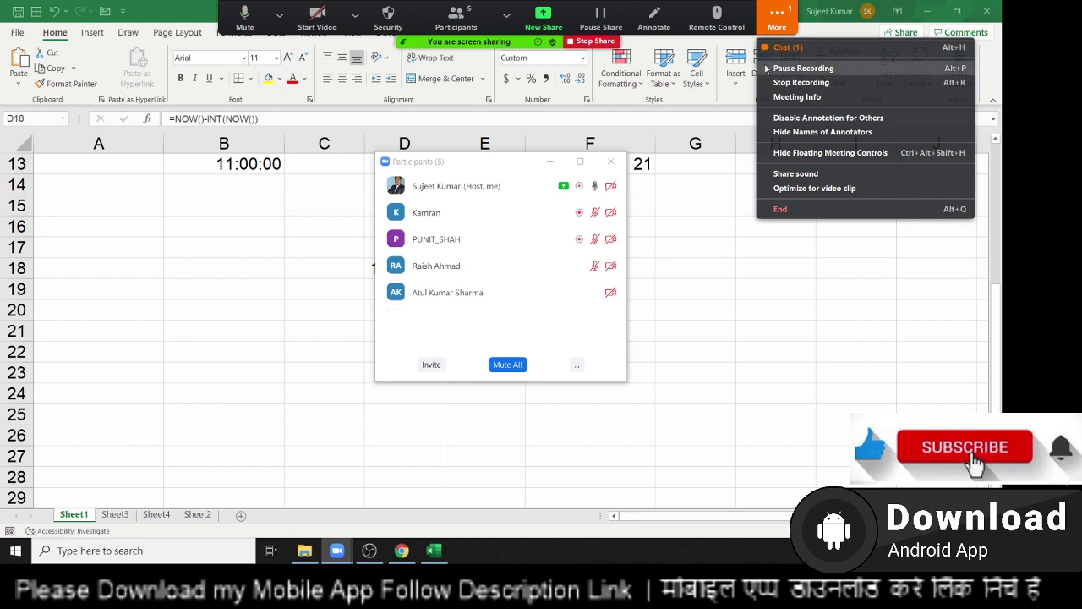
{"action": "left_click", "coordinate": [738, 36]}
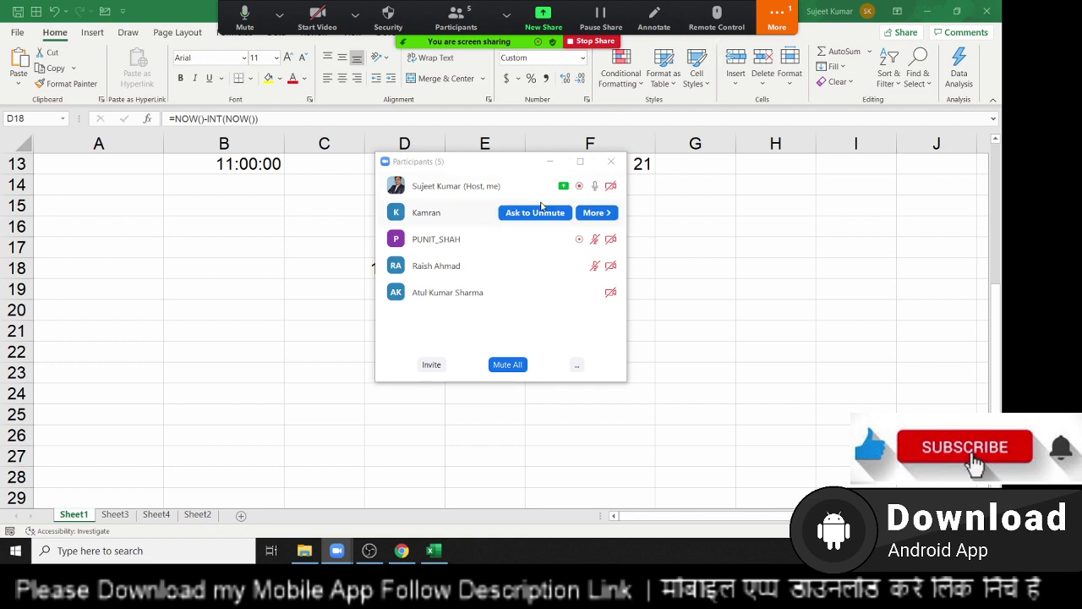
{"action": "left_click", "coordinate": [549, 212]}
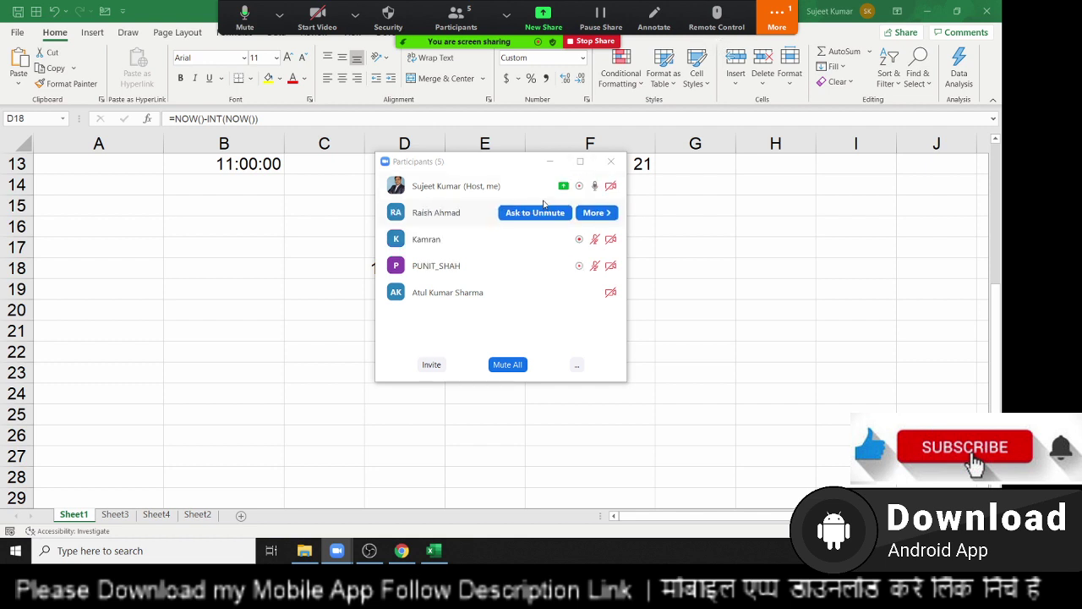
{"action": "left_click", "coordinate": [611, 160]}
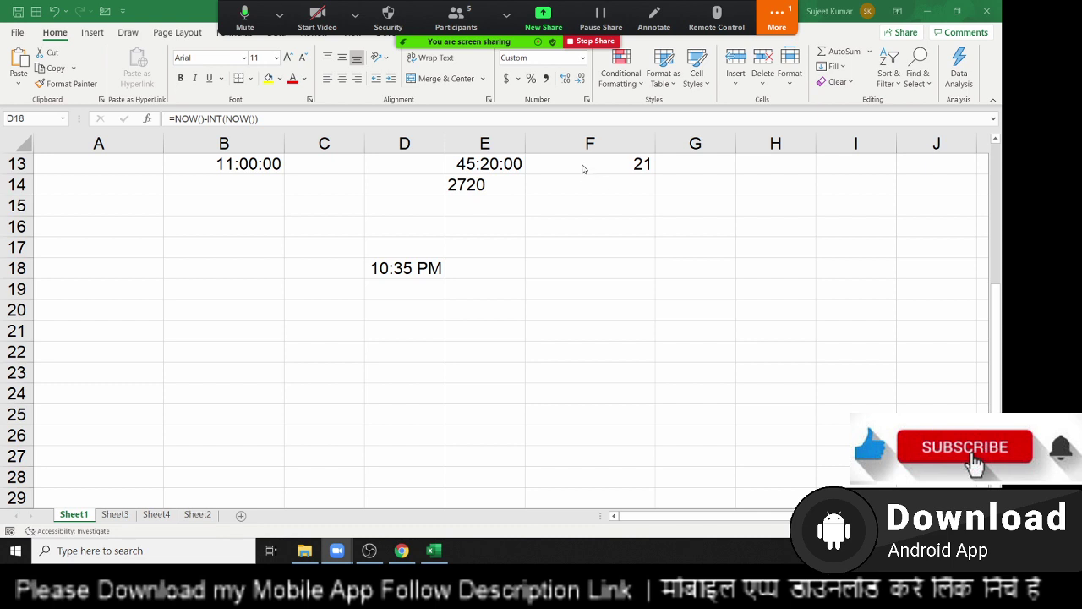
{"action": "scroll", "coordinate": [468, 275], "scroll_direction": "up", "scroll_amount": 4}
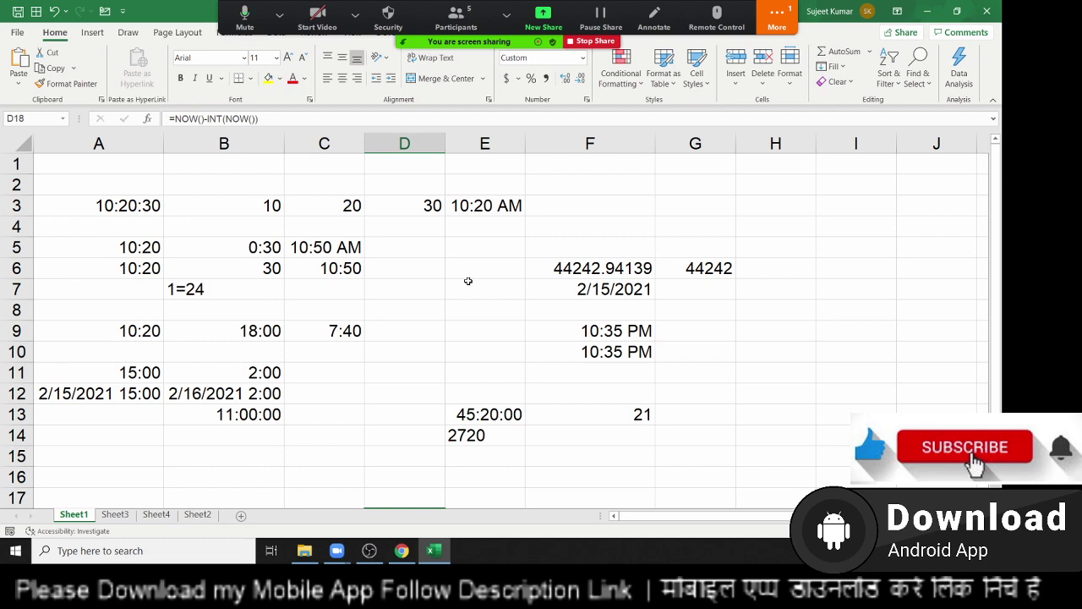
Minimize Excel and File Explorer to show the desktop and open the Zoom participants list
{"action": "left_click", "coordinate": [925, 17]}
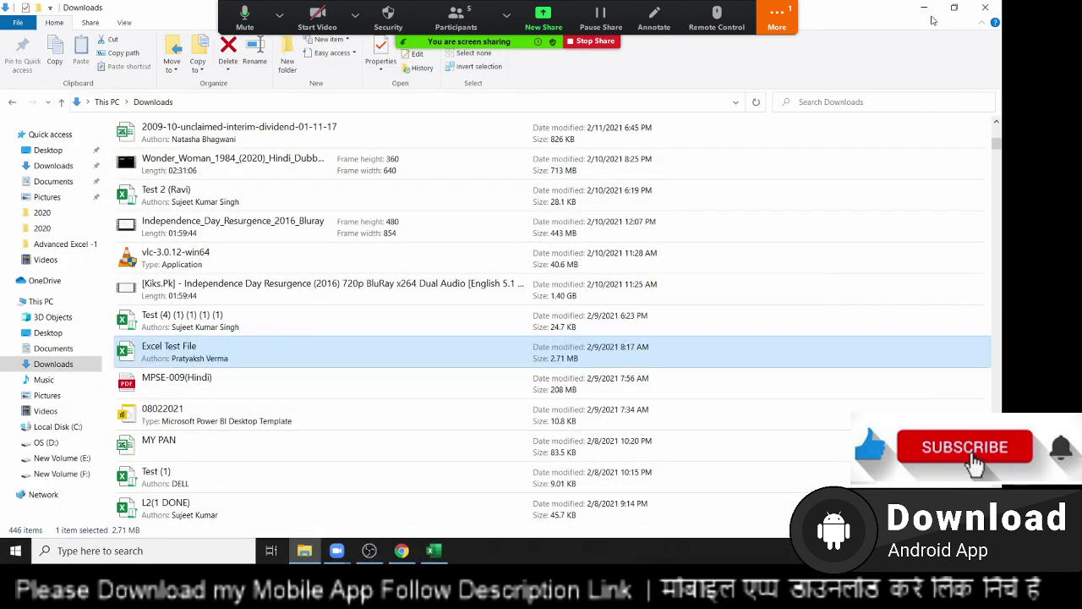
{"action": "left_click", "coordinate": [924, 8]}
{"action": "left_click", "coordinate": [776, 17]}
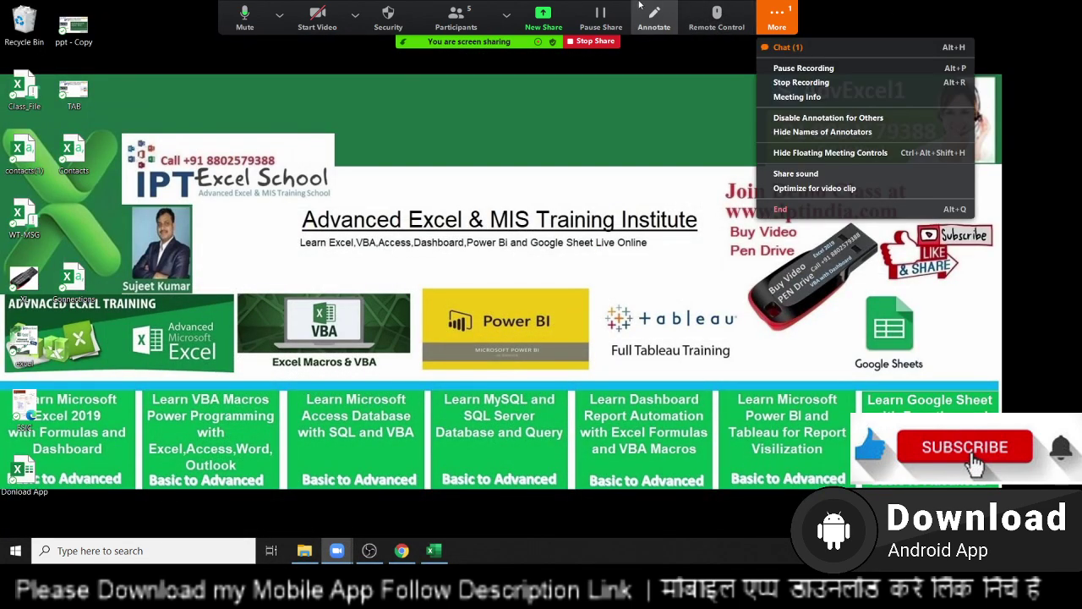
{"action": "left_click", "coordinate": [456, 17]}
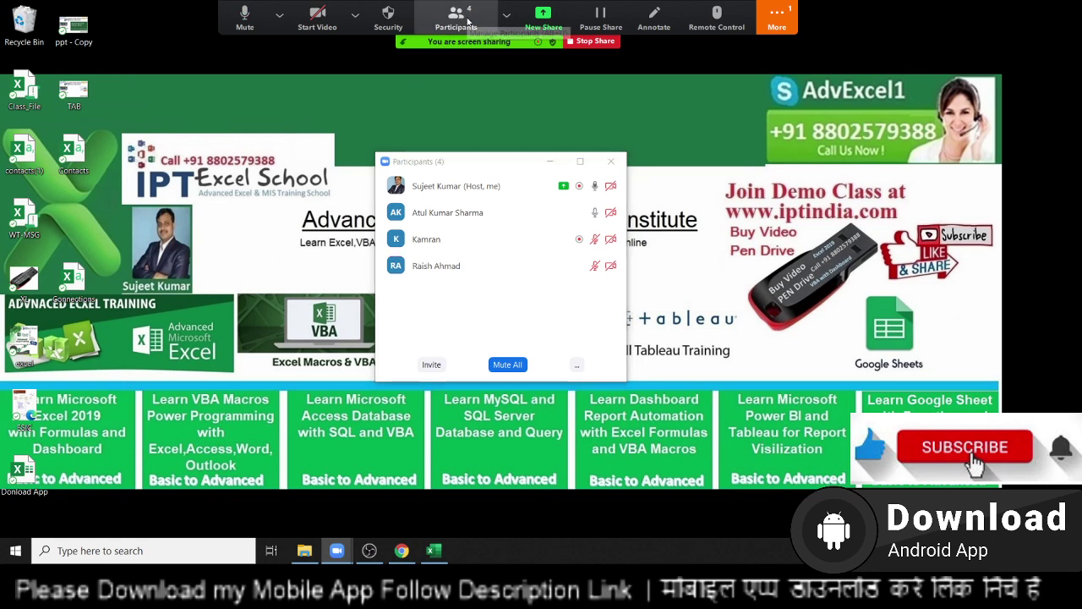
Switch back to Excel, close the participants list, and re-enter D18's formula to refresh the time
{"action": "key", "text": "alt+Tab"}
{"action": "key", "text": "alt+Tab"}
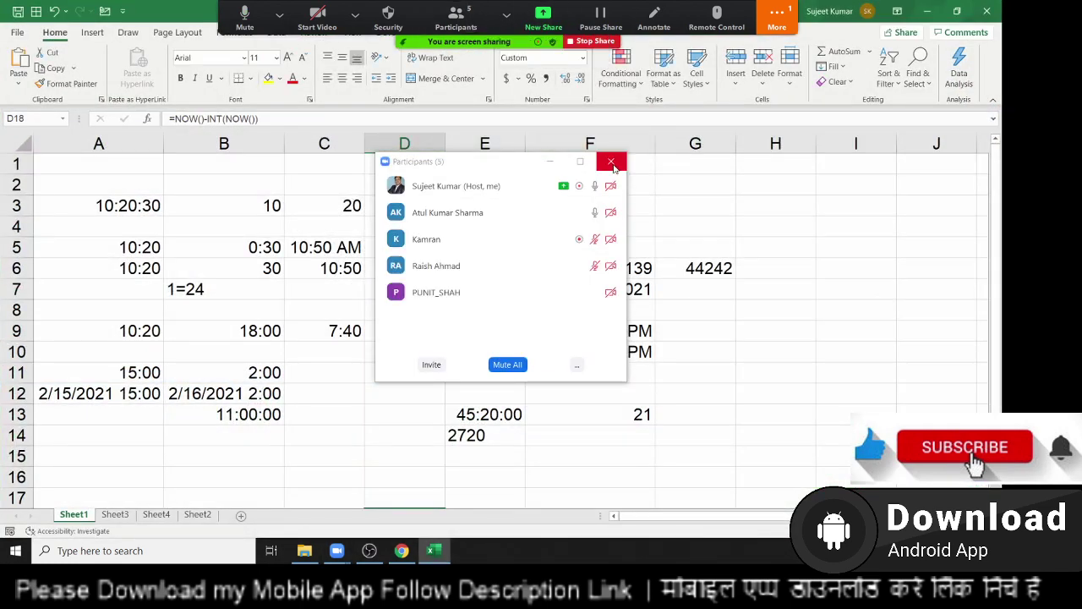
{"action": "left_click", "coordinate": [611, 160]}
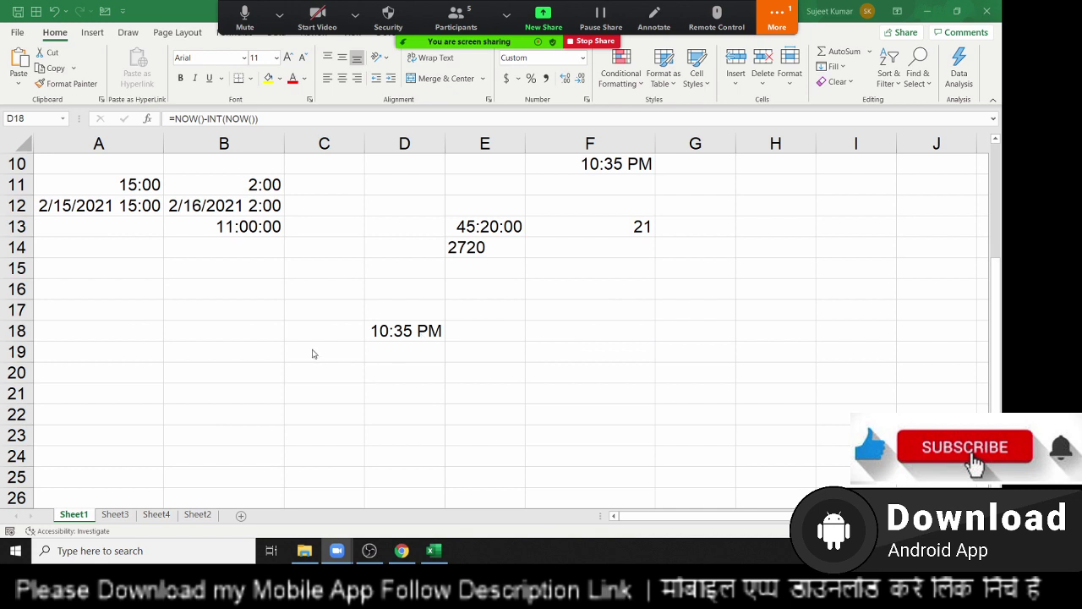
{"action": "left_click", "coordinate": [363, 336]}
{"action": "left_click", "coordinate": [488, 322]}
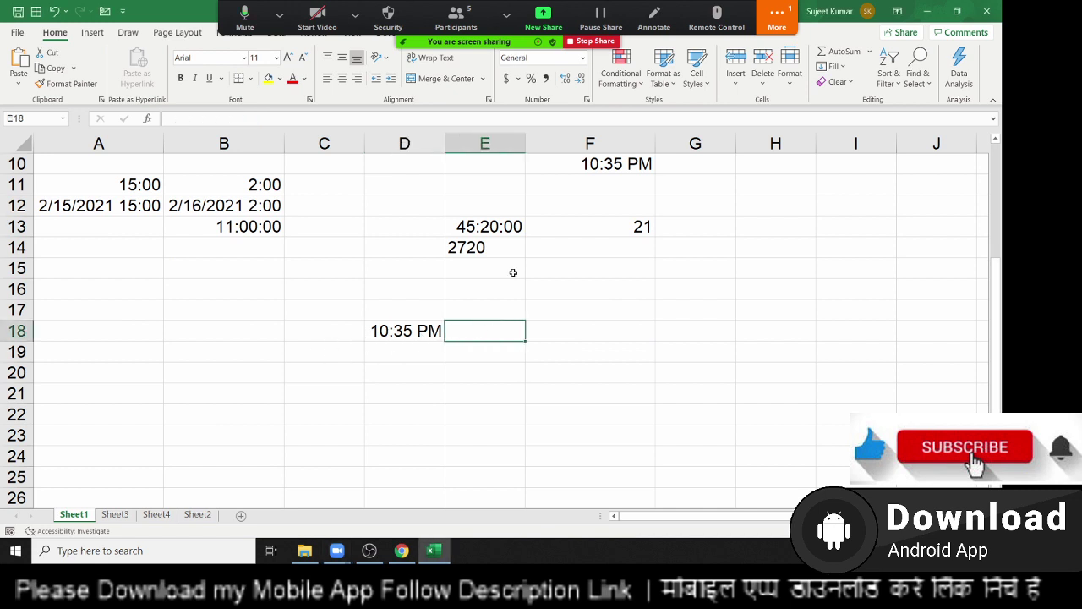
{"action": "type", "text": "no"}
{"action": "key", "text": "Escape"}
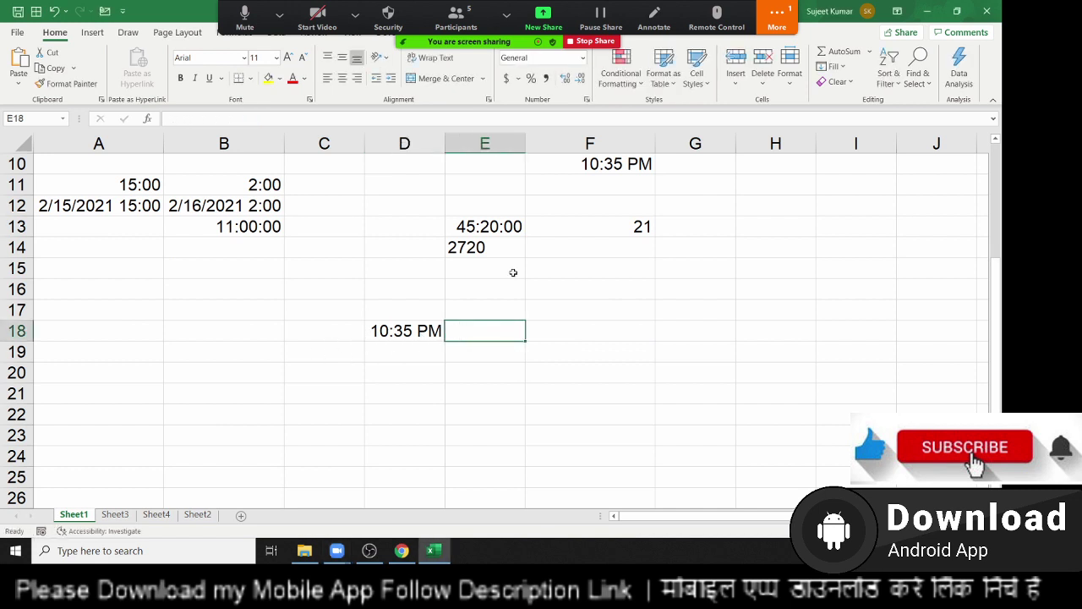
{"action": "key", "text": "Left"}
{"action": "key", "text": "F2"}
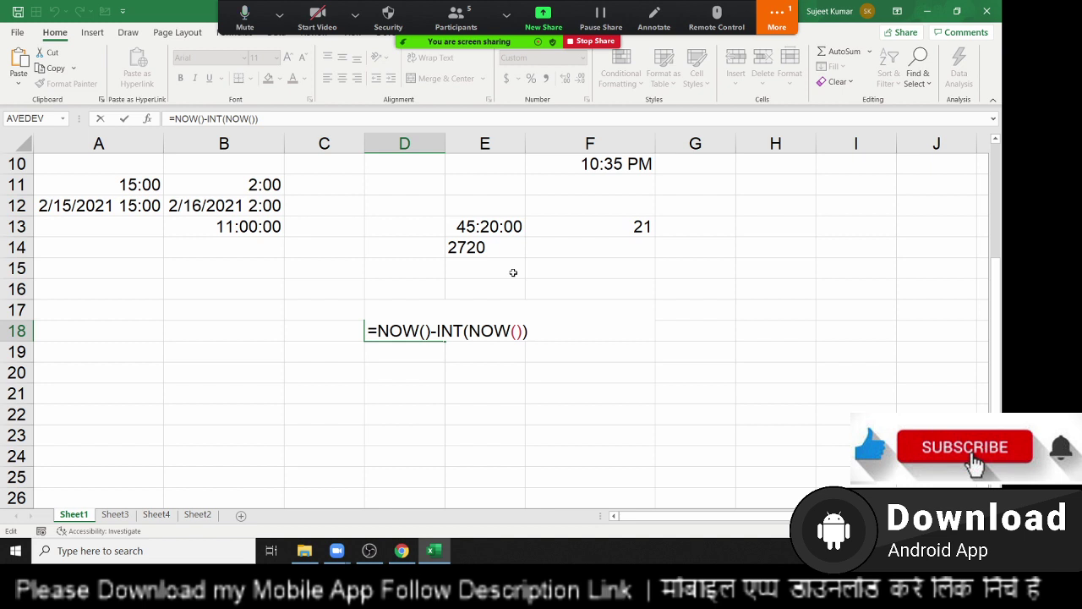
{"action": "key", "text": "ctrl+Return"}
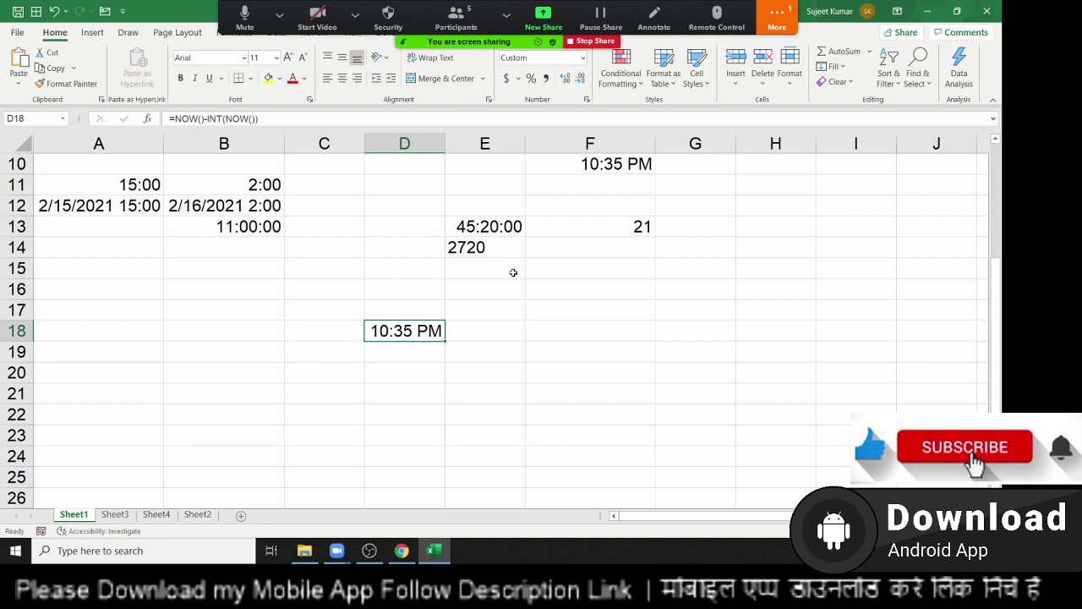